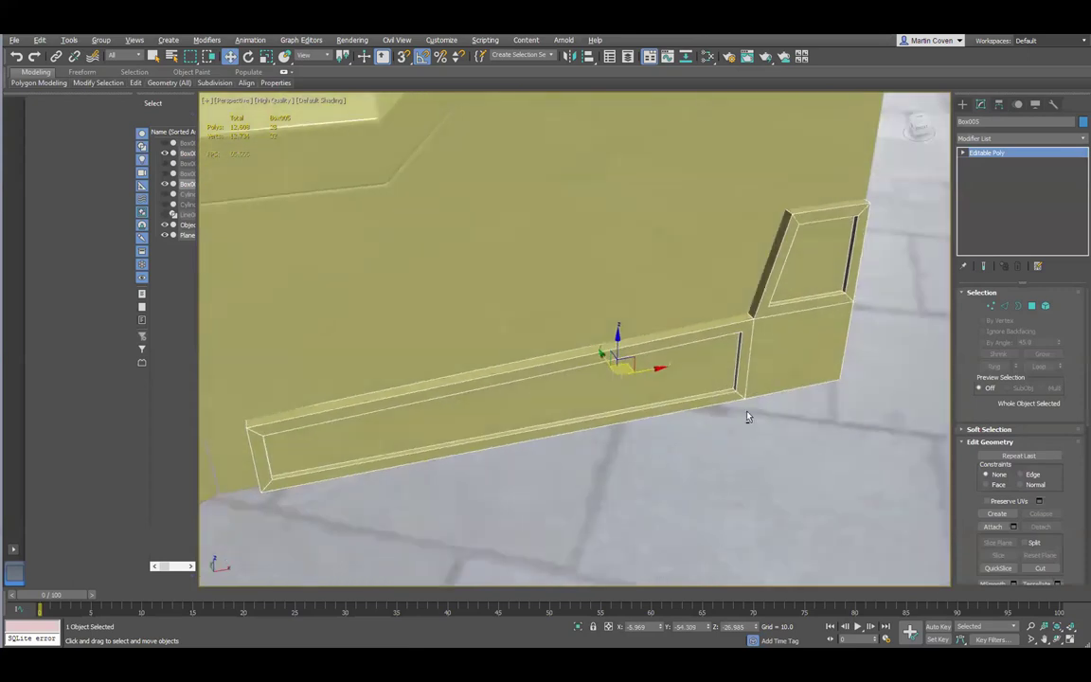
Add a Chamfer modifier to the lower box part, limited to selected edges, with an amount of about 0.317.
left_click(1082, 138)
left_click(979, 444)
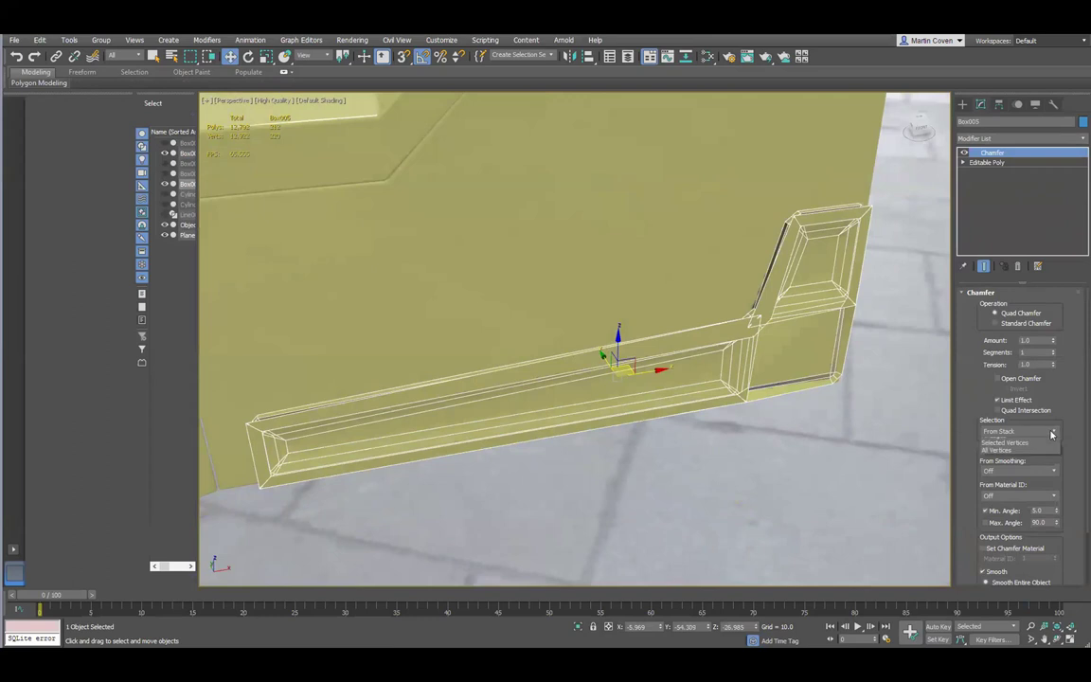
left_click(1050, 433)
left_click(1044, 450)
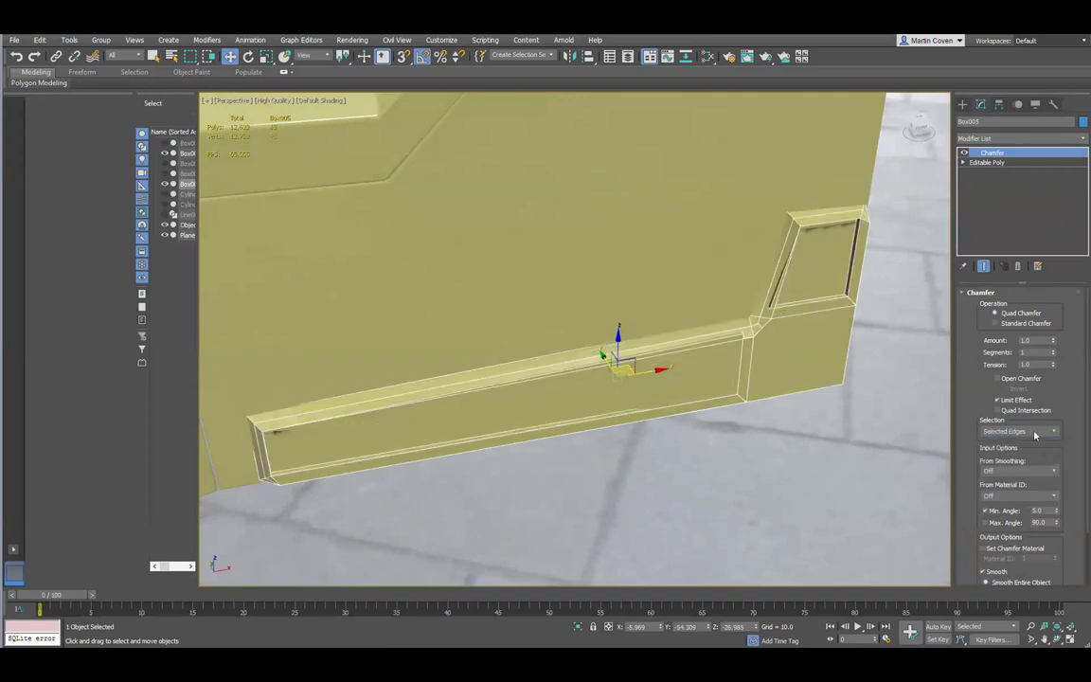
middle_click_drag(755, 409, 767, 405, "alt")
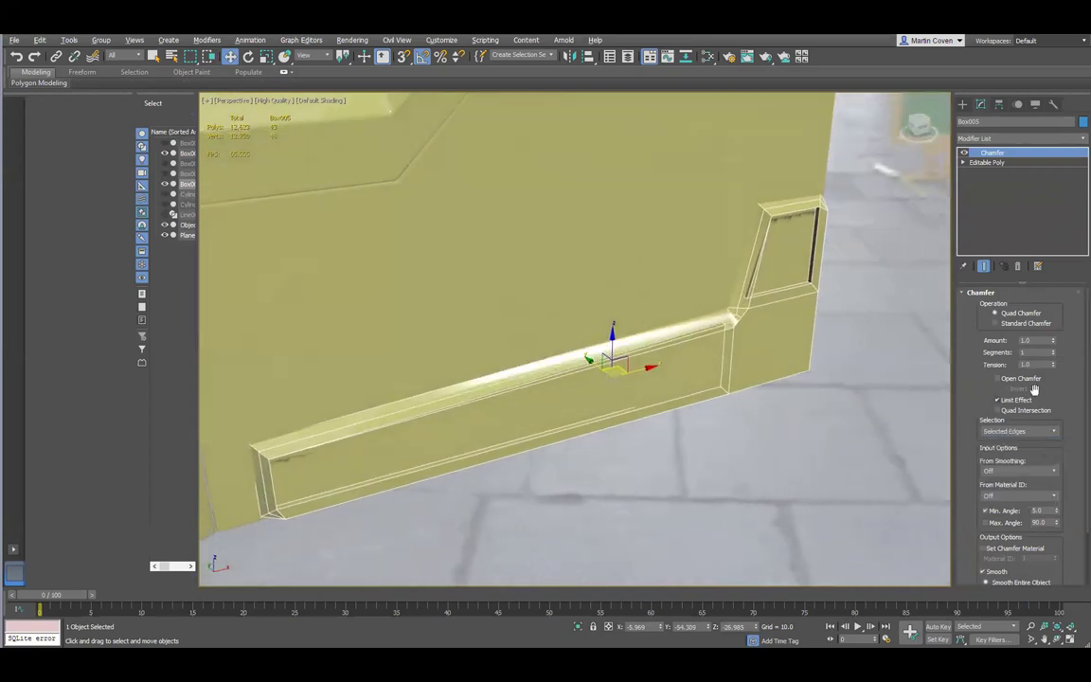
left_click_drag(1052, 341, 1062, 604)
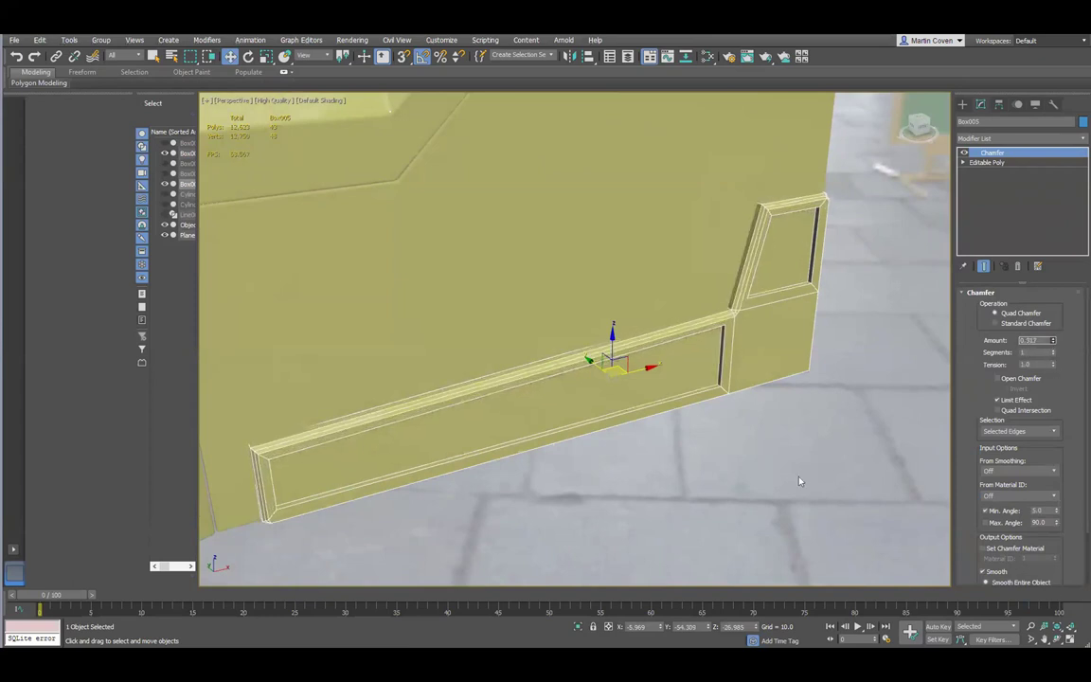
Enable Quad Intersection on the chamfer and set its amount to about 0.257.
scroll(747, 313, "up", 8)
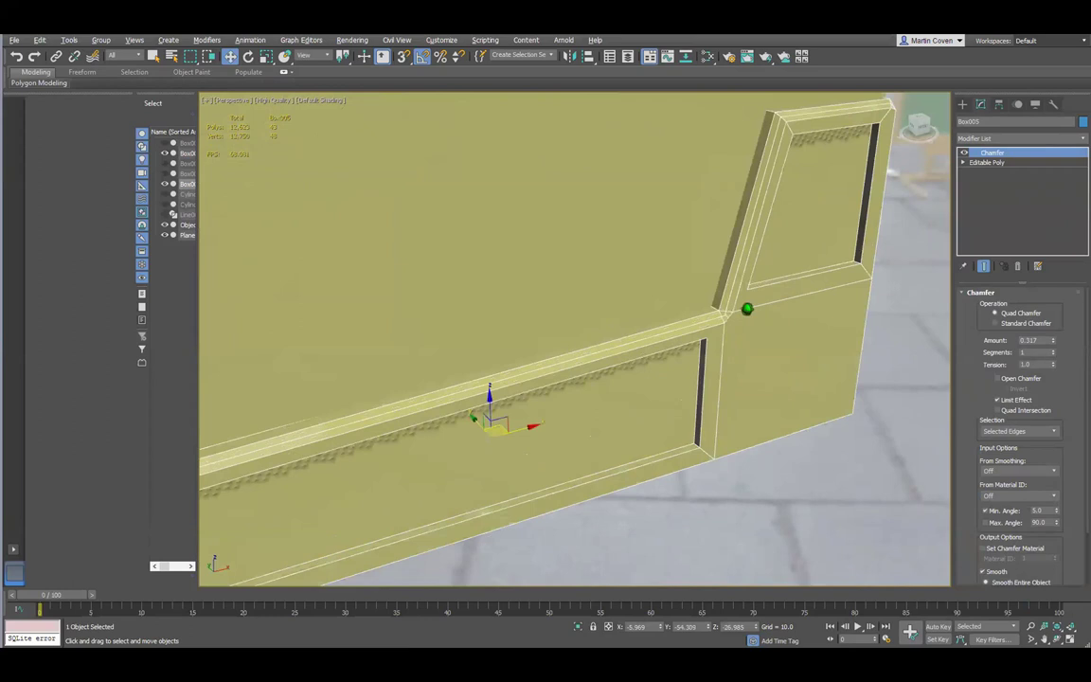
scroll(747, 309, "up", 1)
left_click(997, 410)
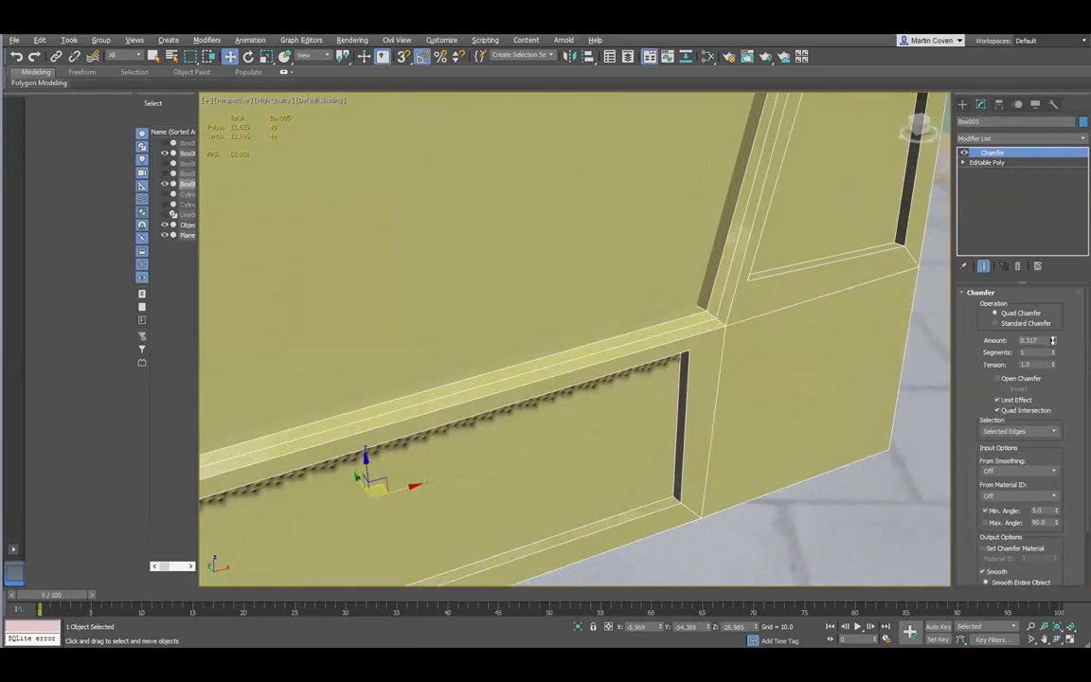
left_click_drag(1052, 340, 1053, 374)
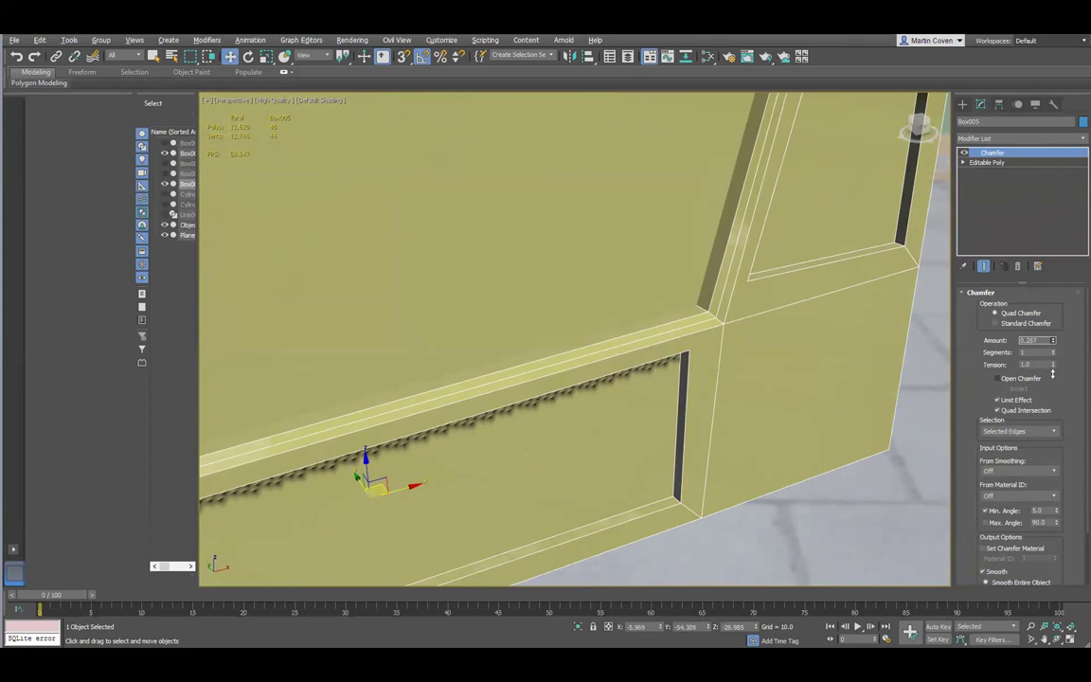
middle_click_drag(848, 395, 840, 397, "alt")
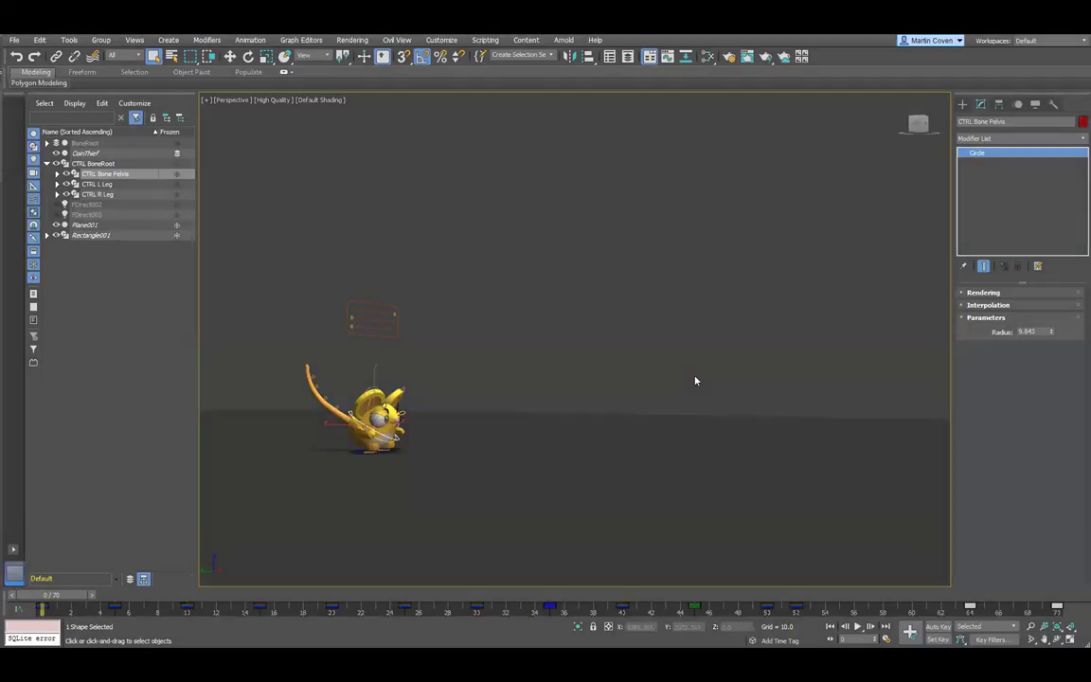
Raise the frame 15 key on the pelvis controller's motion path and scrub the animation to check the hop.
mouse_move(57, 594)
left_mouse_down()
mouse_move(687, 599)
mouse_move(71, 596)
left_mouse_up()
left_click(533, 390)
key("w")
left_click_drag(530, 365, 556, 377)
left_click(528, 385)
left_click_drag(465, 408, 464, 388)
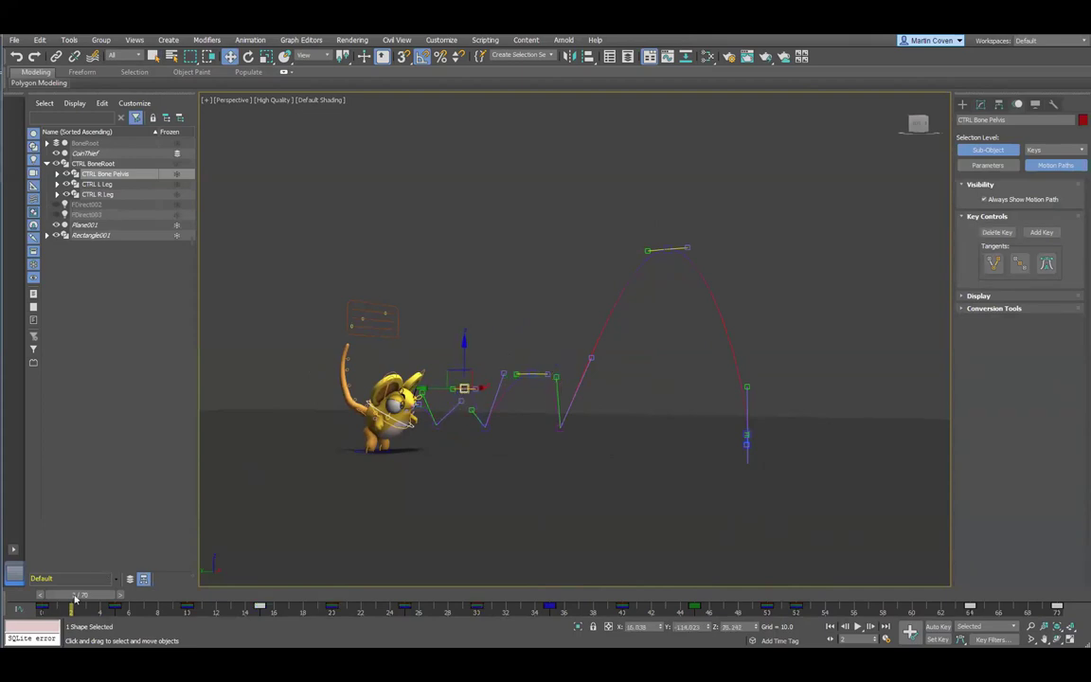
left_click_drag(78, 597, 317, 600)
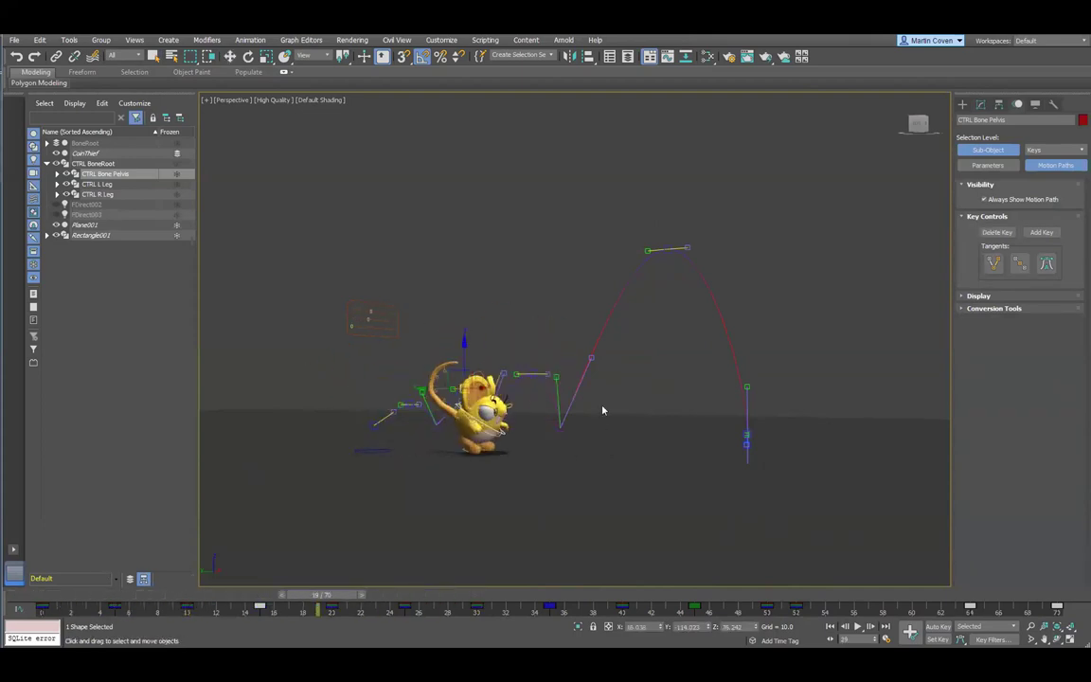
Display key times and frame ticks along the pelvis controller's motion path.
right_click(599, 405)
left_click(563, 441)
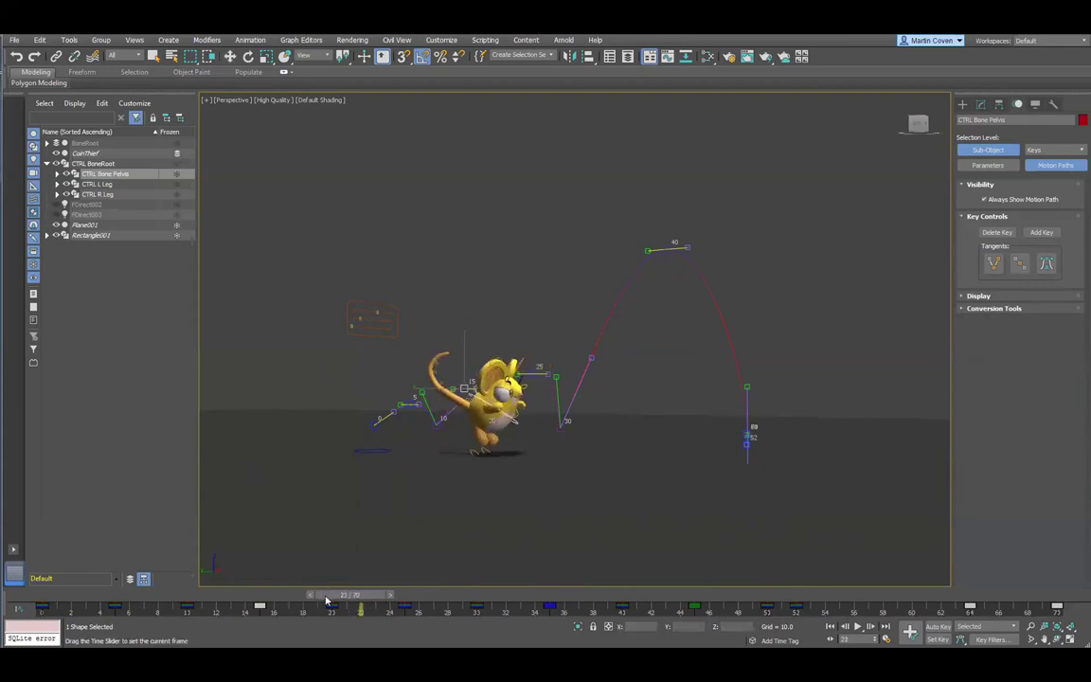
key("w")
right_click(635, 367)
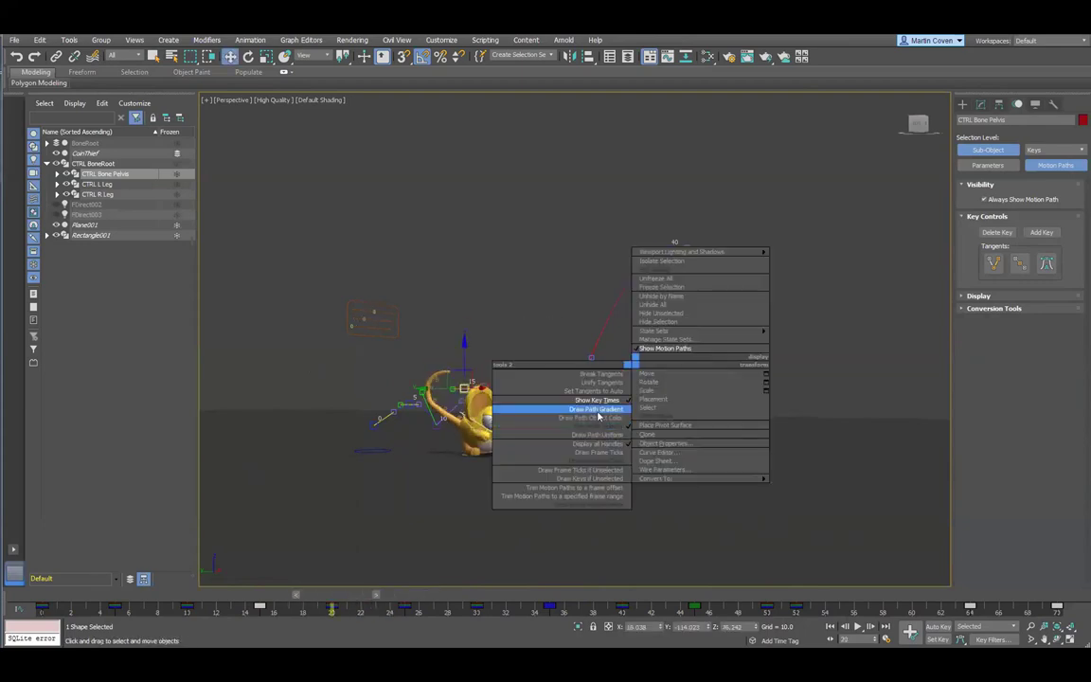
left_click(626, 410)
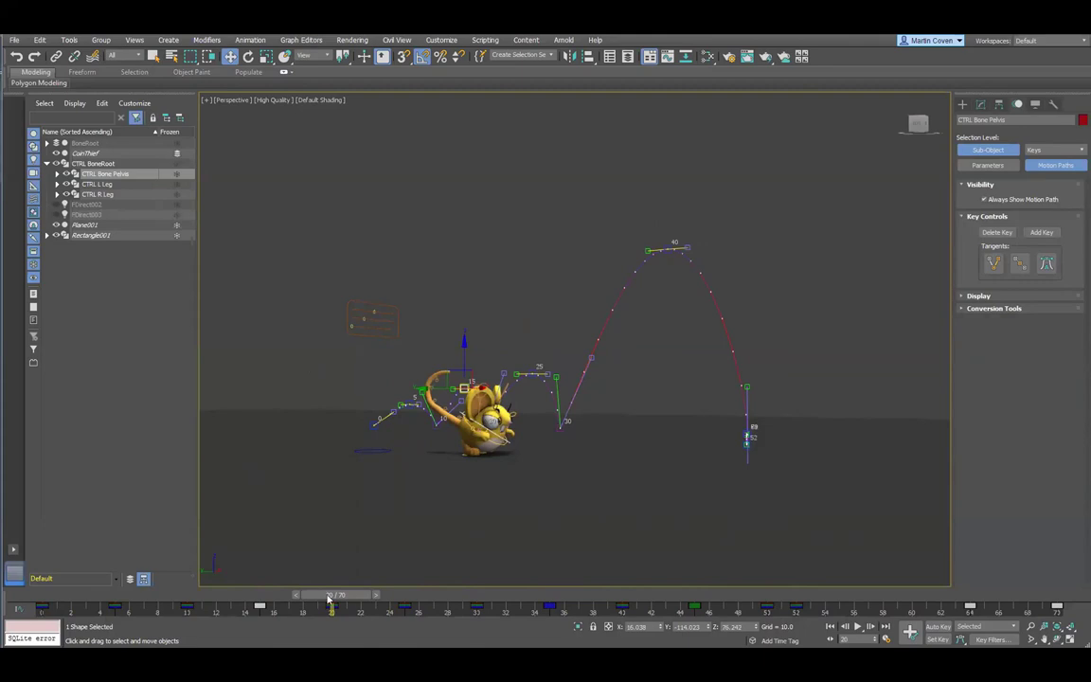
Raise the frame 25 key on the motion path and scrub through the following frames.
left_click_drag(318, 597, 401, 597)
left_click(531, 376)
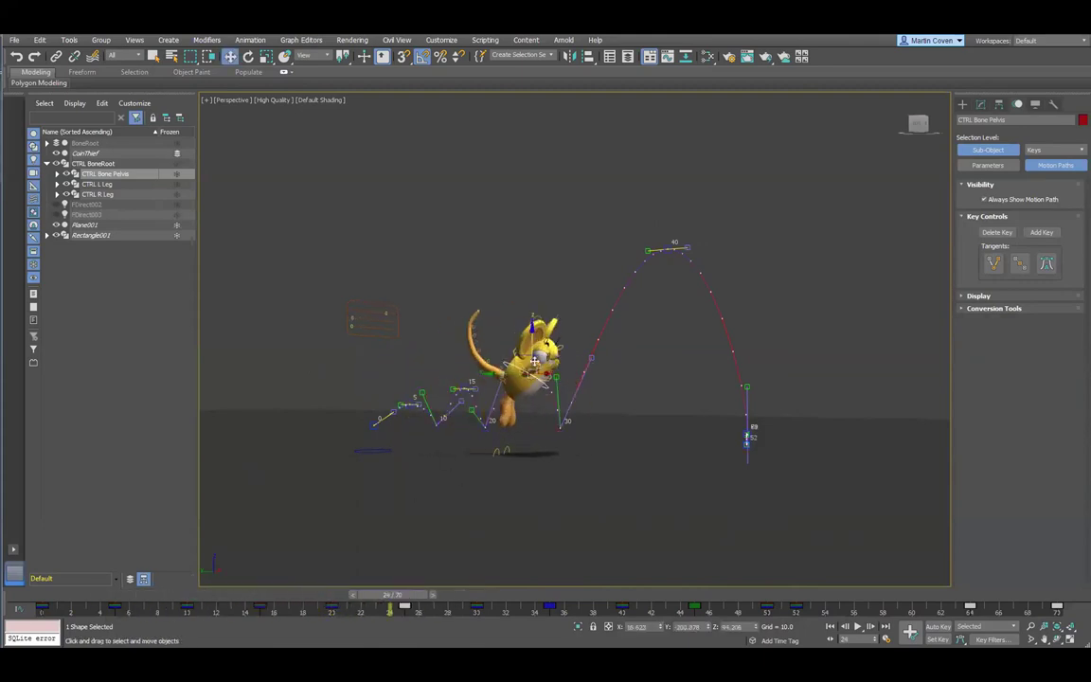
mouse_move(533, 354)
left_mouse_down()
mouse_move(533, 330)
mouse_move(533, 340)
left_mouse_up()
left_click_drag(402, 596, 634, 606)
key("w")
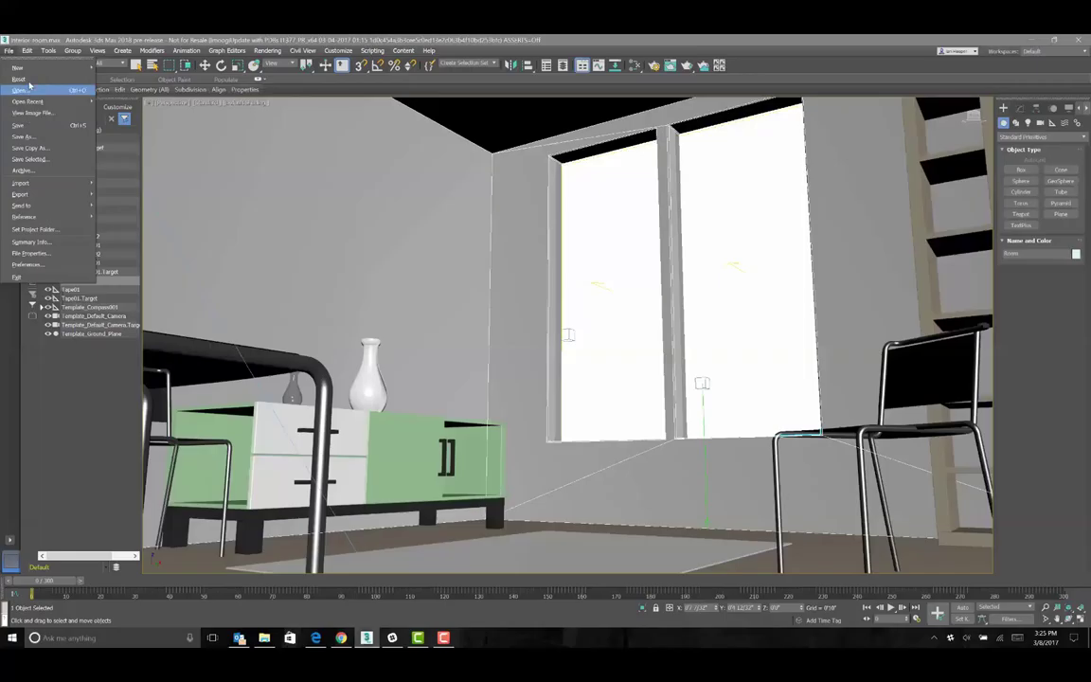
Tear off the Modifiers menu as a floating palette over the viewport and browse its Selection Modifiers.
left_click(152, 49)
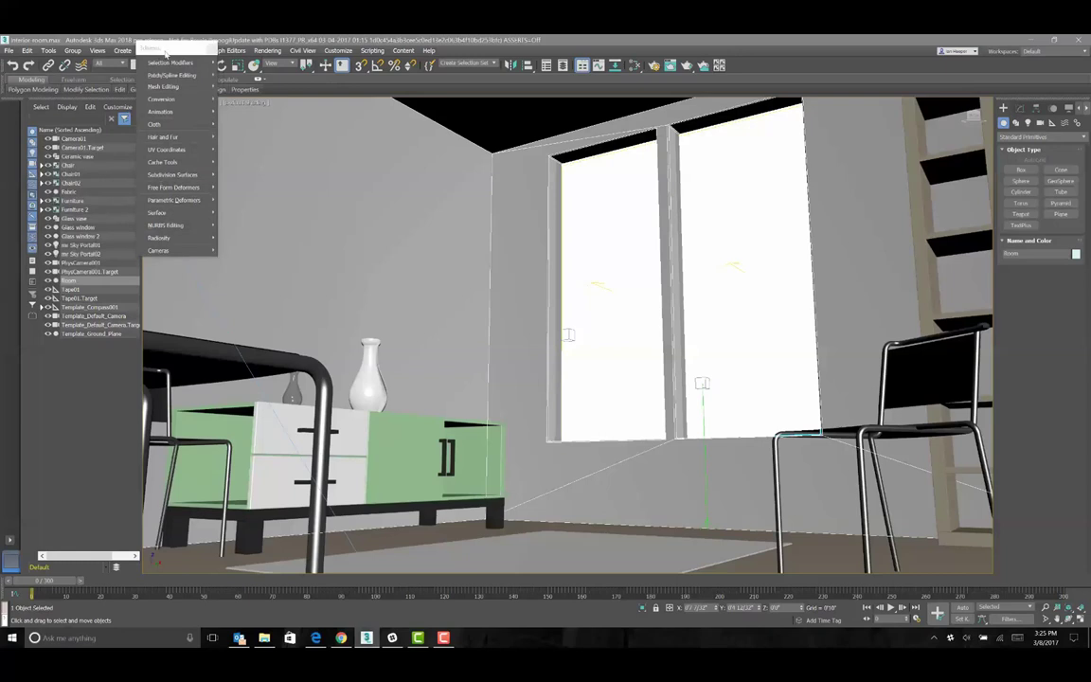
left_click_drag(166, 50, 584, 188)
mouse_move(611, 203)
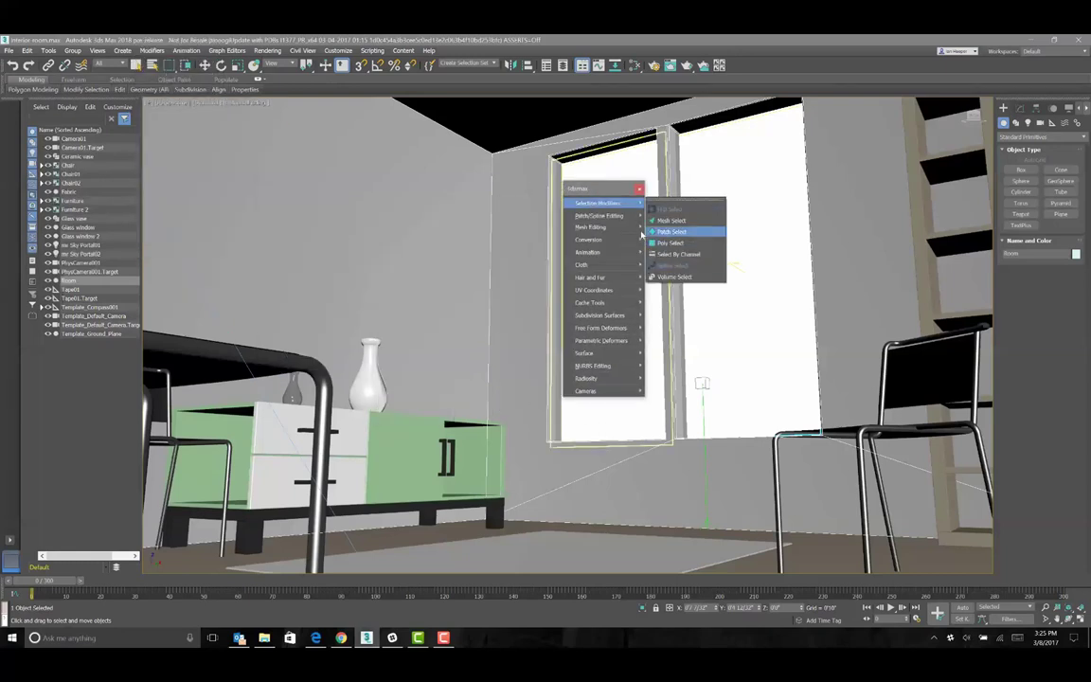
mouse_move(614, 232)
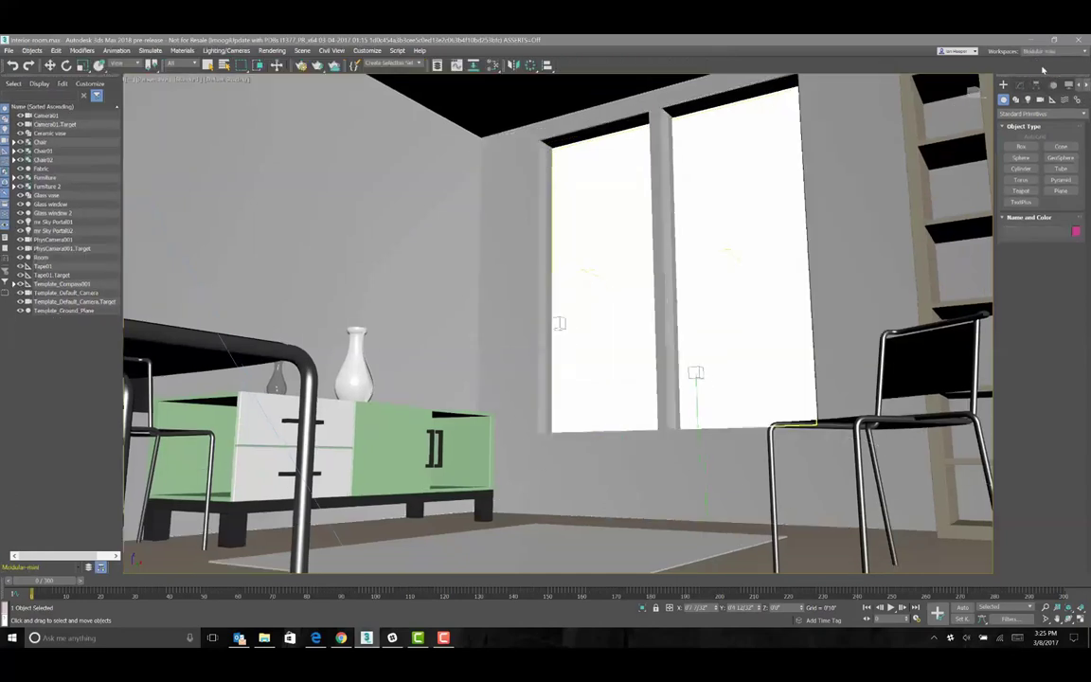
Dock the Scene Explorer in the Command Panel's column and combine the two as tabs.
left_click_drag(51, 76, 1008, 253)
left_click_drag(930, 88, 1015, 528)
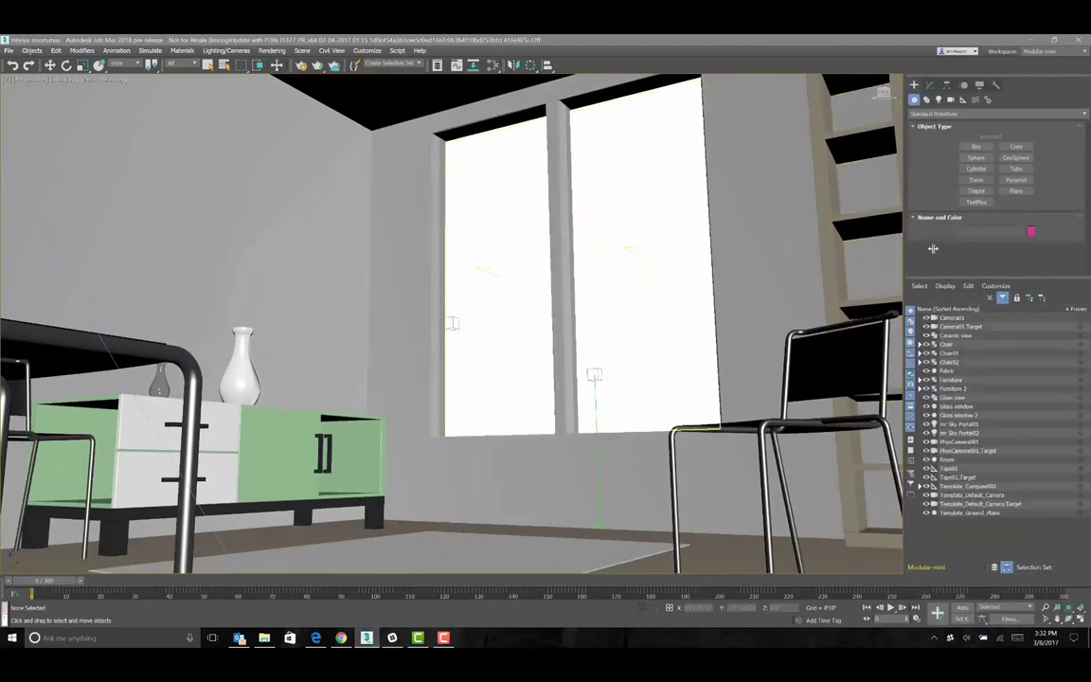
left_click_drag(933, 249, 1047, 219)
left_click_drag(1070, 80, 1014, 88)
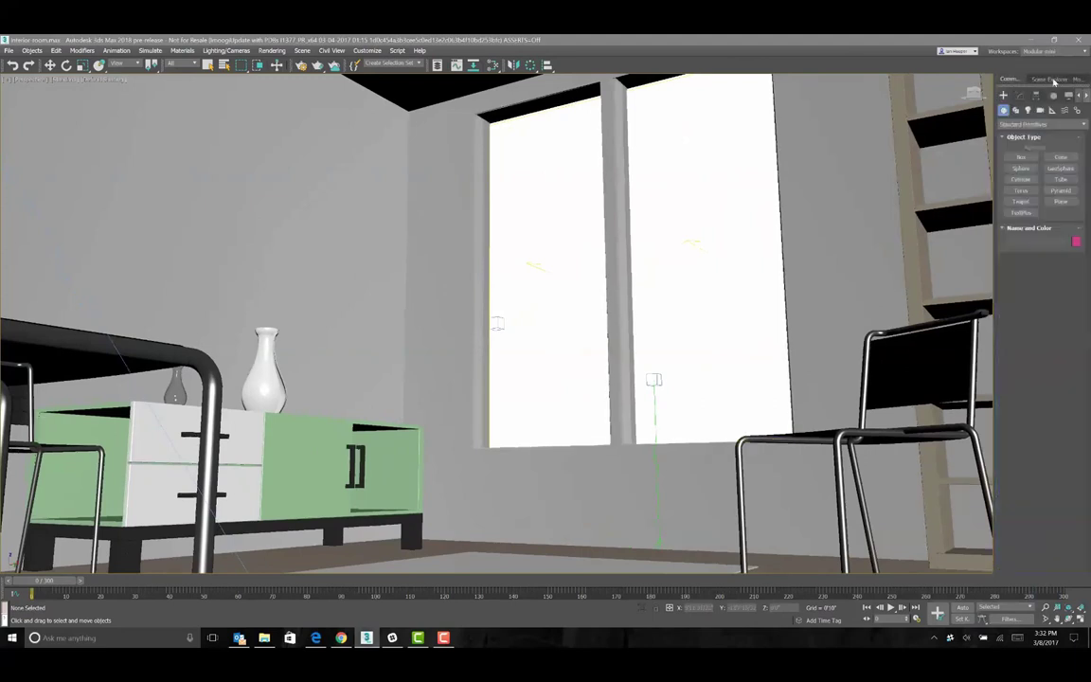
Widen the column holding the tabbed Scene Explorer and bring the Command Panel back to the front.
left_click(1052, 80)
left_click_drag(993, 143, 939, 143)
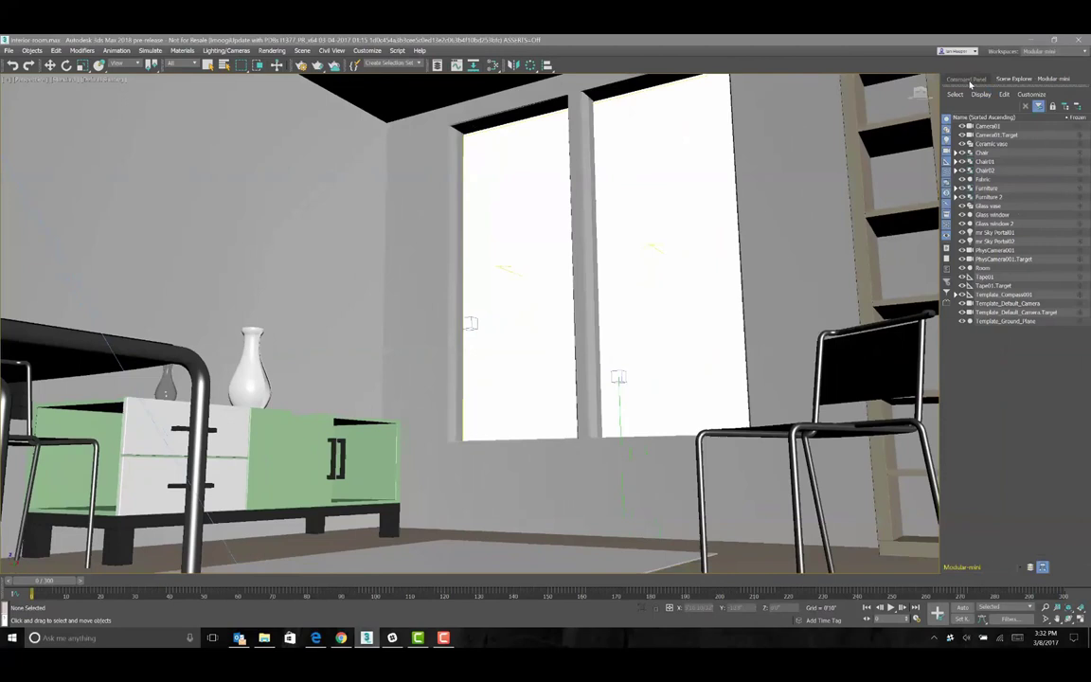
left_click(973, 81)
Dock the timeline above the viewport and detach the three render commands as a floating toolbar.
left_click_drag(3, 591, 189, 90)
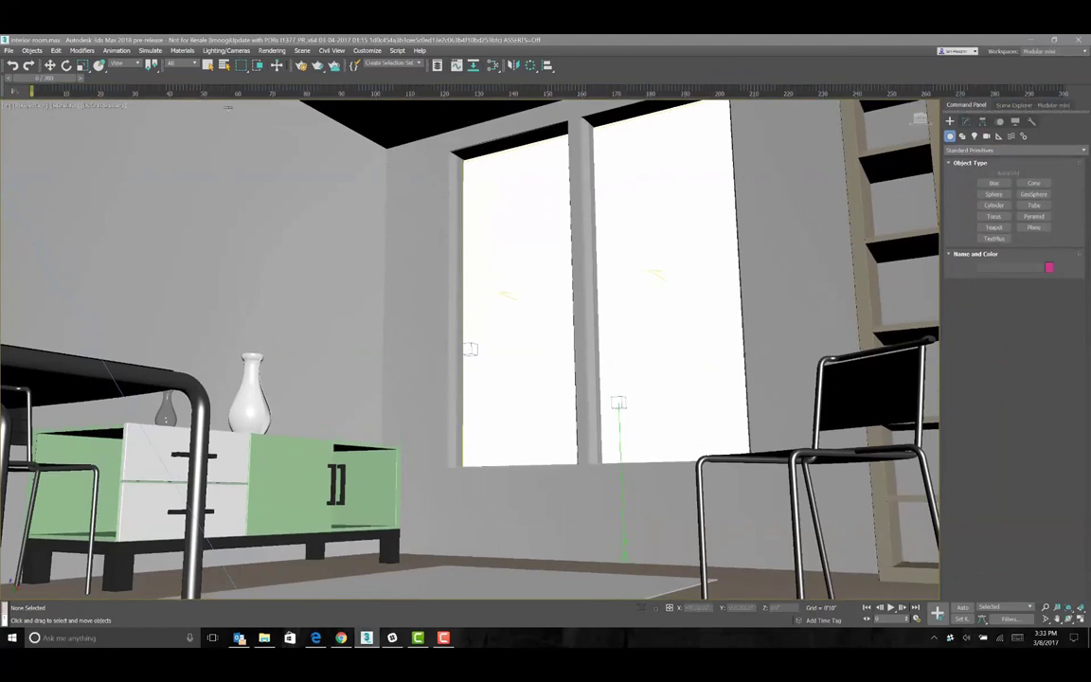
left_click_drag(295, 64, 244, 256)
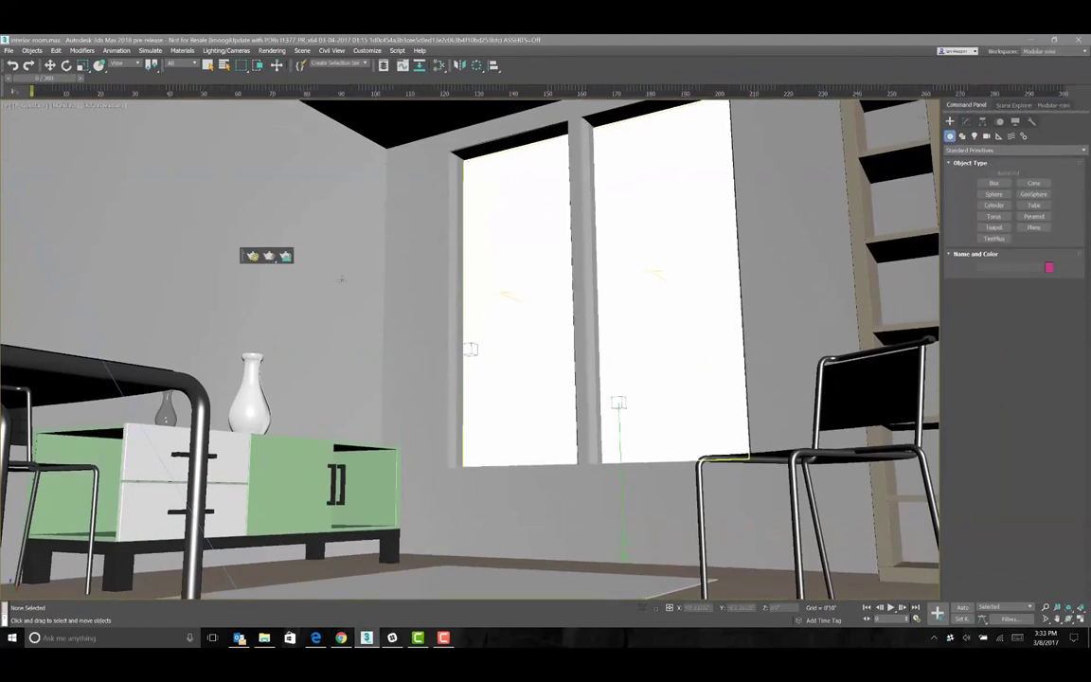
Dock the window opened from the Scene commands beside the viewport and place the floating render toolbar above the viewport.
left_click(303, 50)
left_click(301, 79)
left_click_drag(482, 219, 1, 293)
left_click_drag(243, 256, 527, 95)
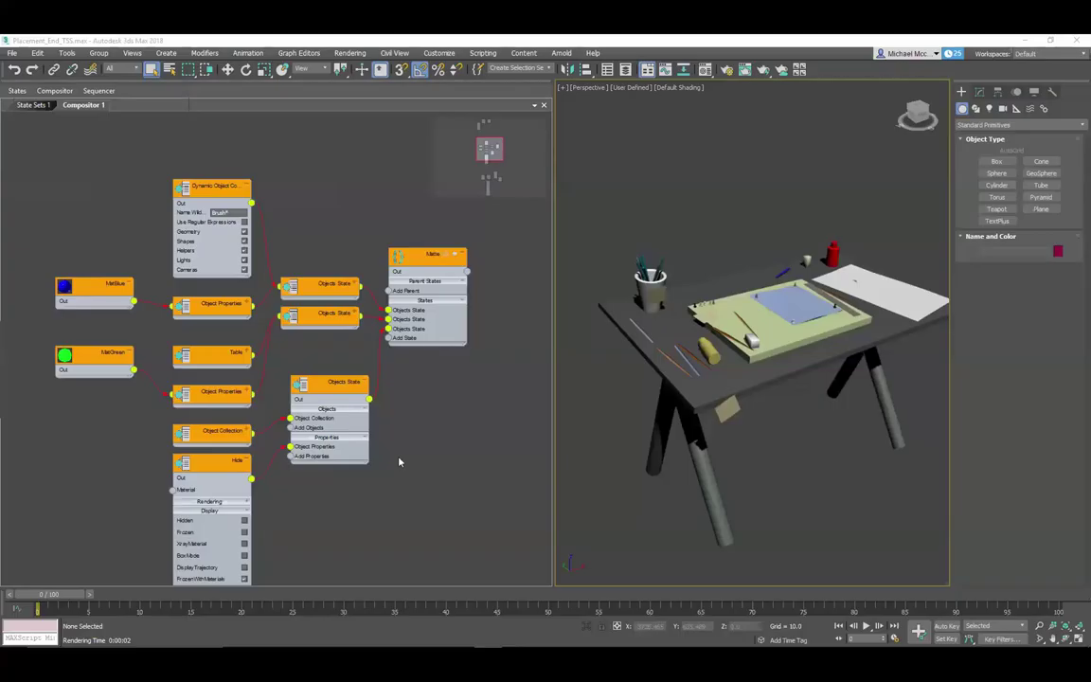
Enable Hidden in the Hide node and toggle the Matte state on and off to preview its effect.
left_click(456, 255)
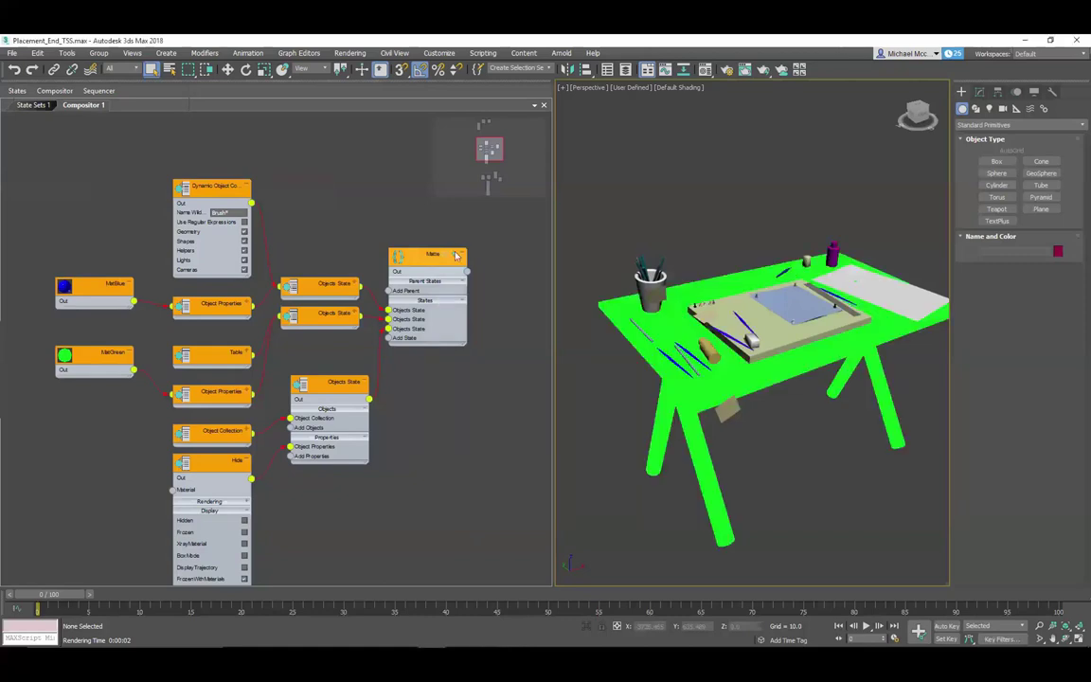
left_click(455, 256)
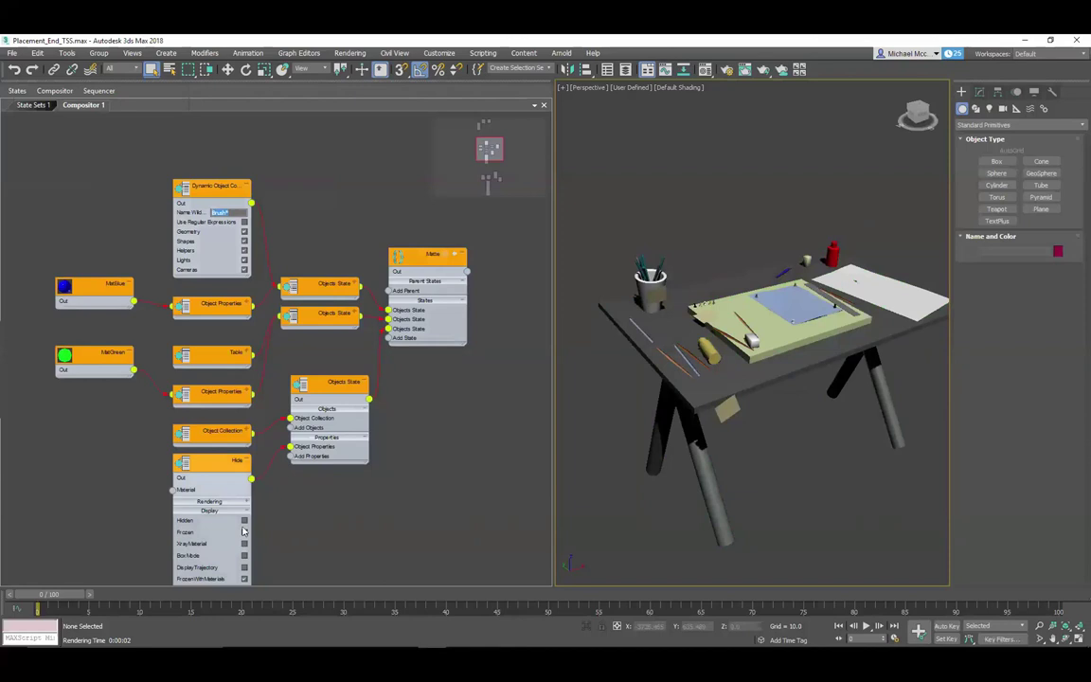
left_click(457, 257)
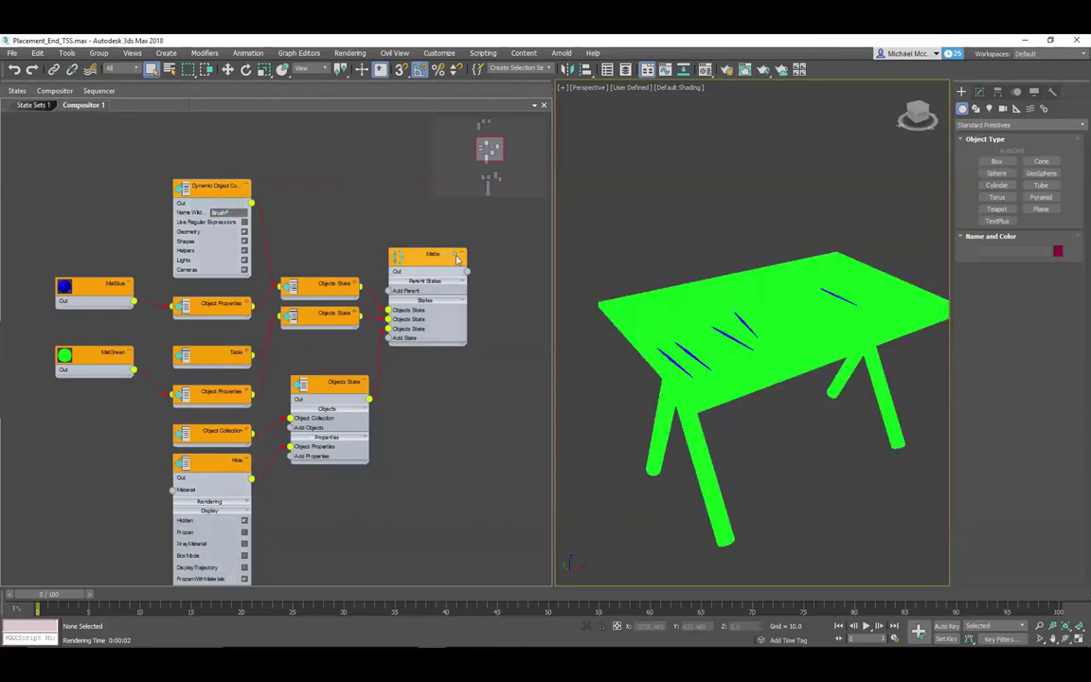
left_click(458, 257)
Add a Dynamic Object Collection to the Desk state's Objects State, filtered by the regular expression ((?!Table).)*$.
left_click_drag(483, 146, 482, 128)
middle_click_drag(256, 293, 425, 498)
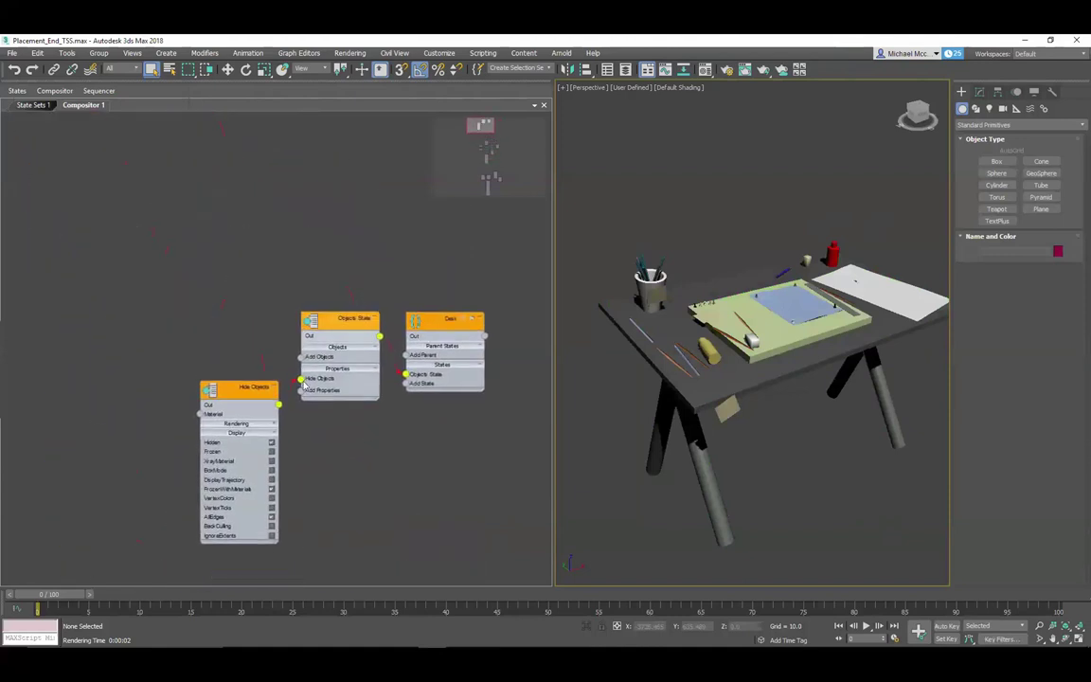
left_click_drag(301, 358, 204, 289)
left_click(258, 340)
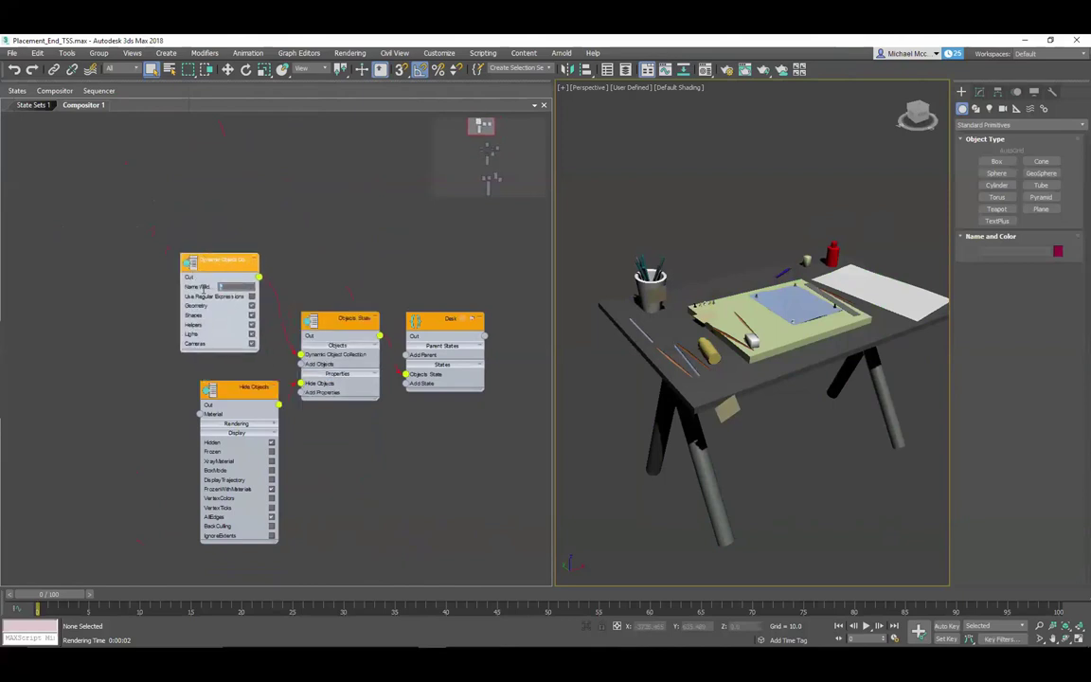
type("((?!Table).)*$")
left_click(252, 296)
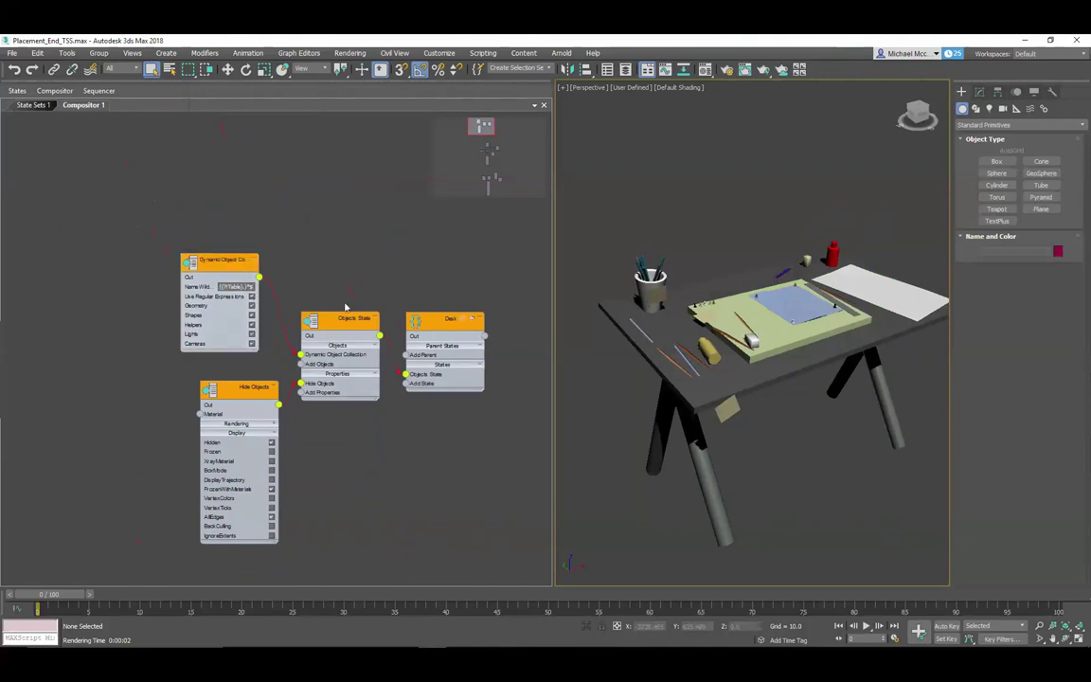
Toggle the Desk state on and off to compare the filtered scene with the full one.
left_click(473, 322)
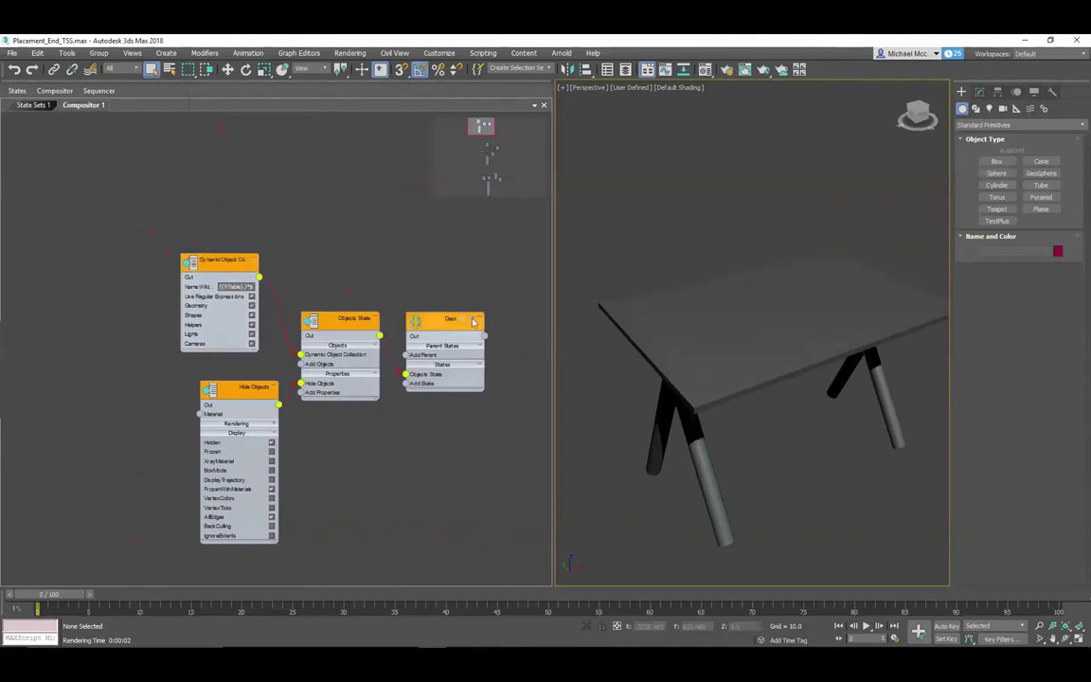
left_click(474, 322)
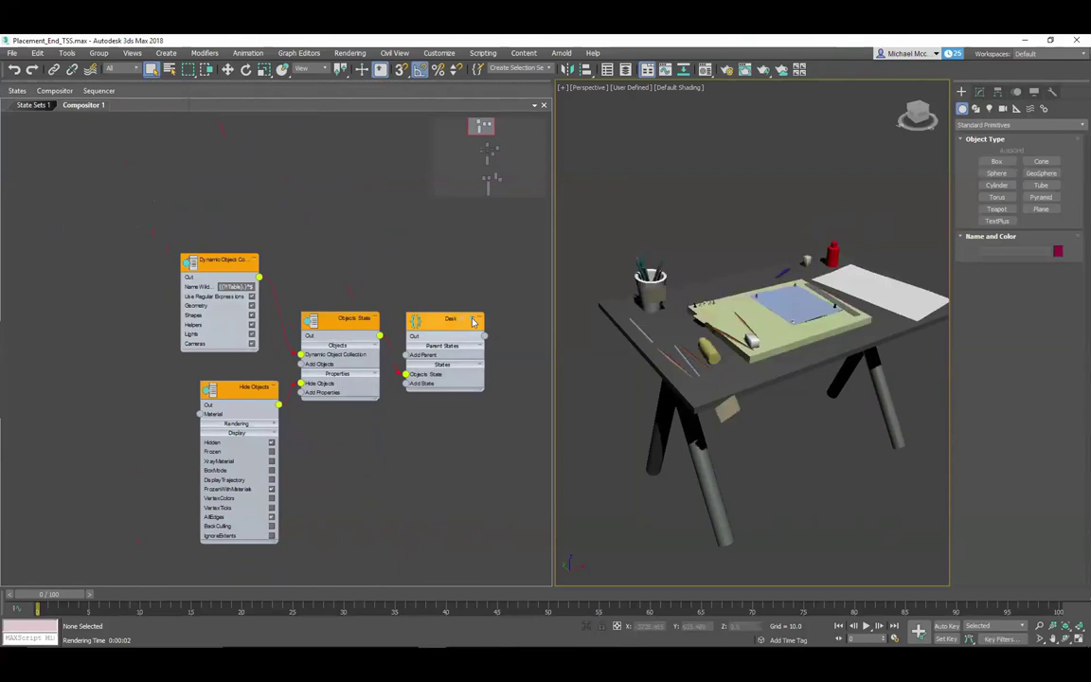
left_click(474, 322)
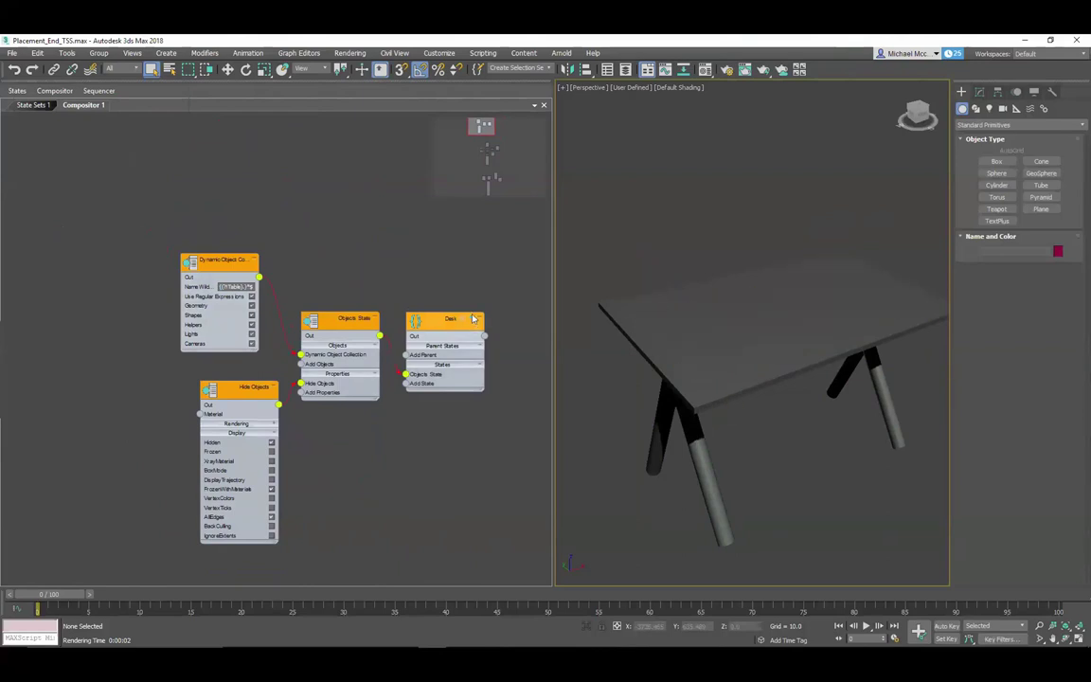
left_click(474, 322)
Add an Arnold_AO material node to the Material input of the AO state's Object Properties node.
left_click(490, 181)
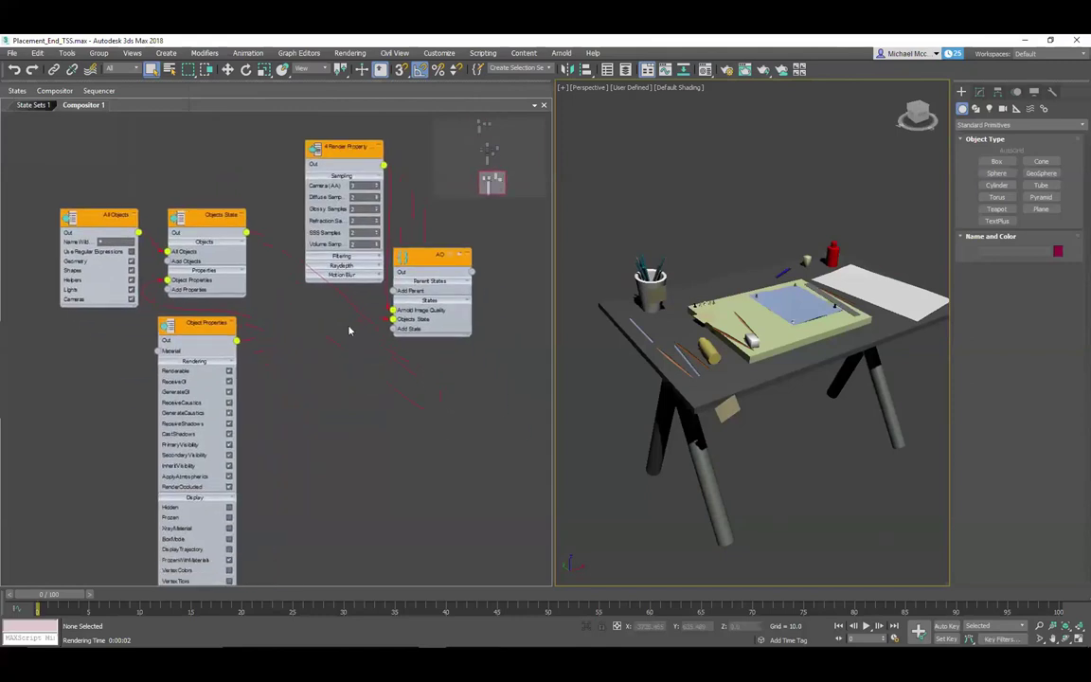
middle_click_drag(349, 329, 405, 401)
left_click_drag(217, 427, 154, 424)
left_click(185, 544)
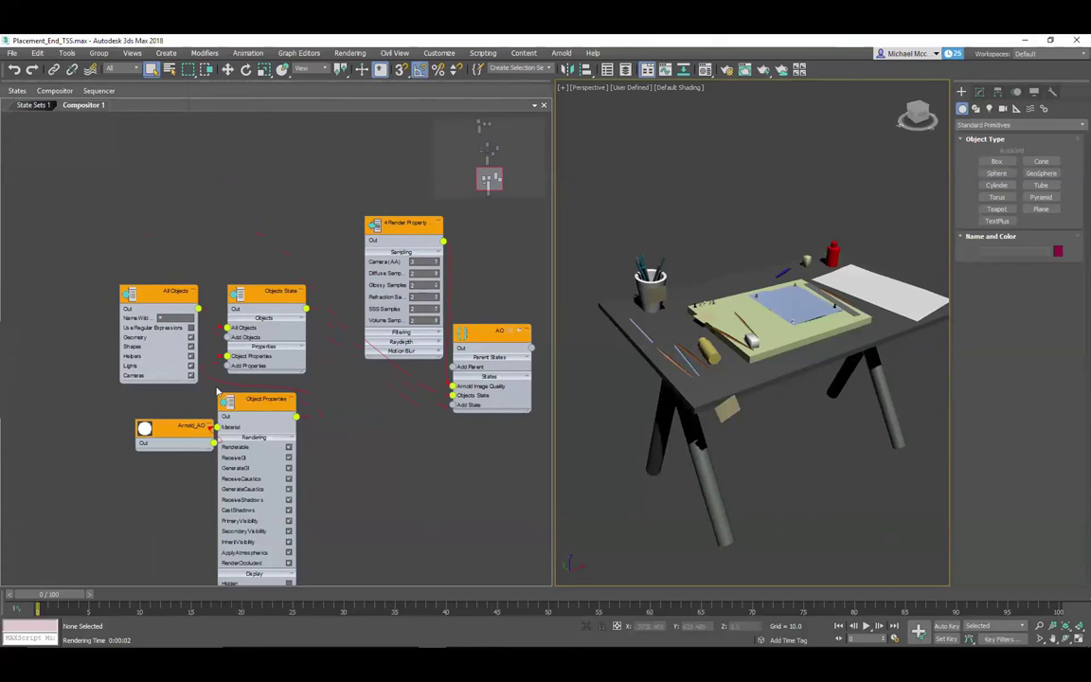
Render the perspective view of the desk scene from the rendered frame window to check the AO state.
middle_click_drag(332, 364, 303, 407)
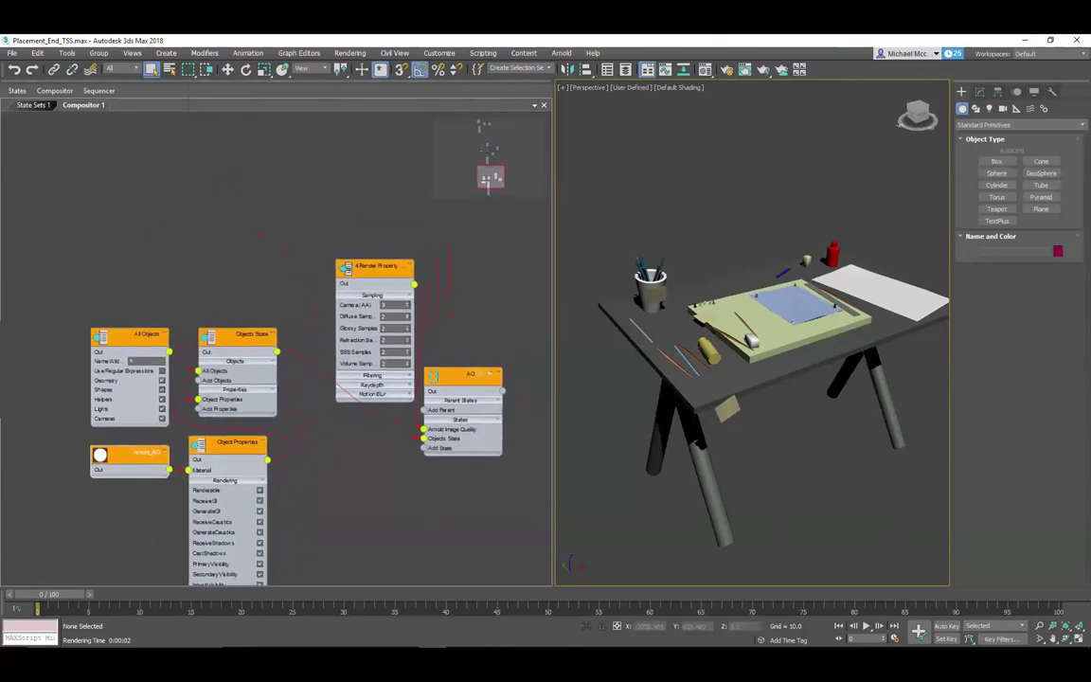
left_click(747, 71)
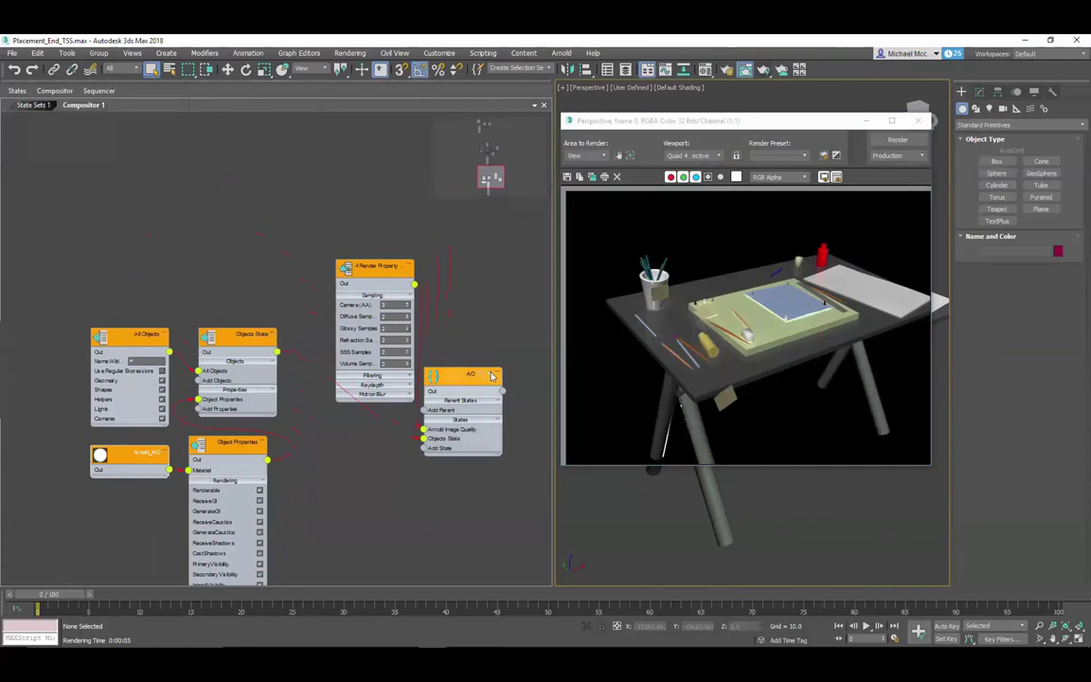
left_click(895, 140)
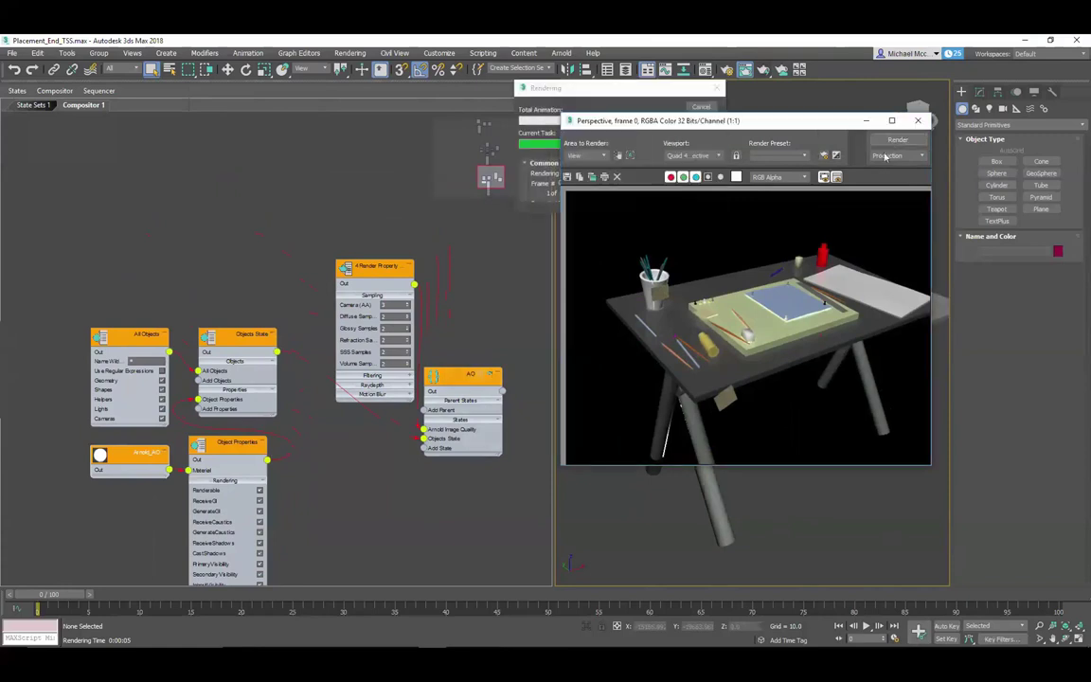
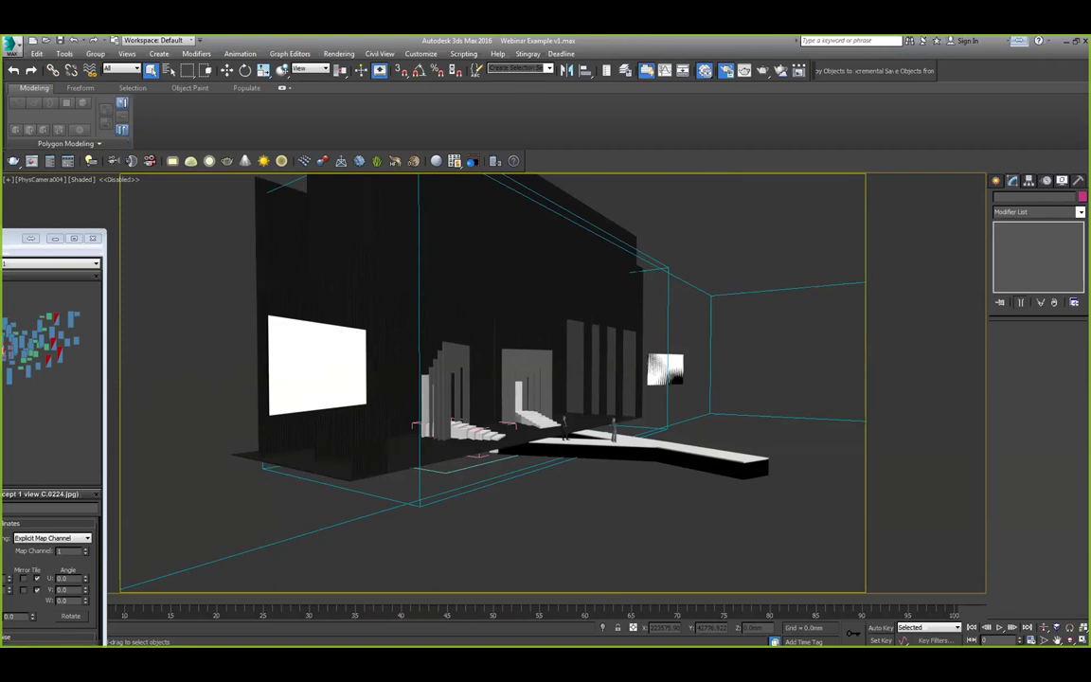
Switch the viewport from PhysCamera004 to Perspective and examine the stage set, portals, stairs and runway from several angles.
left_click(64, 179)
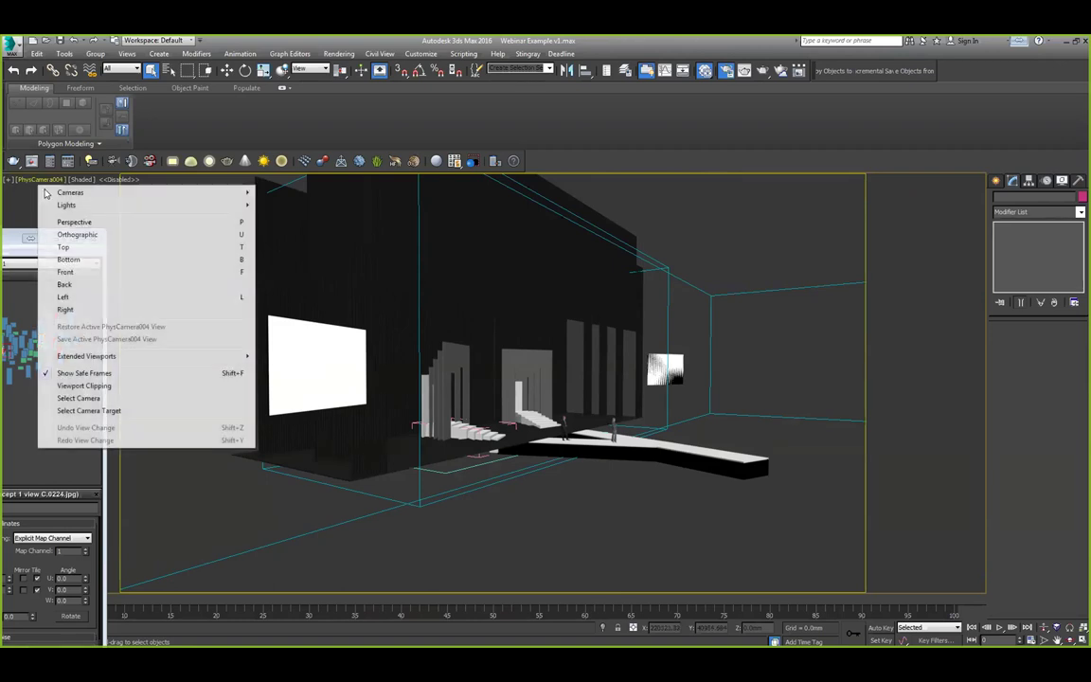
left_click(74, 221)
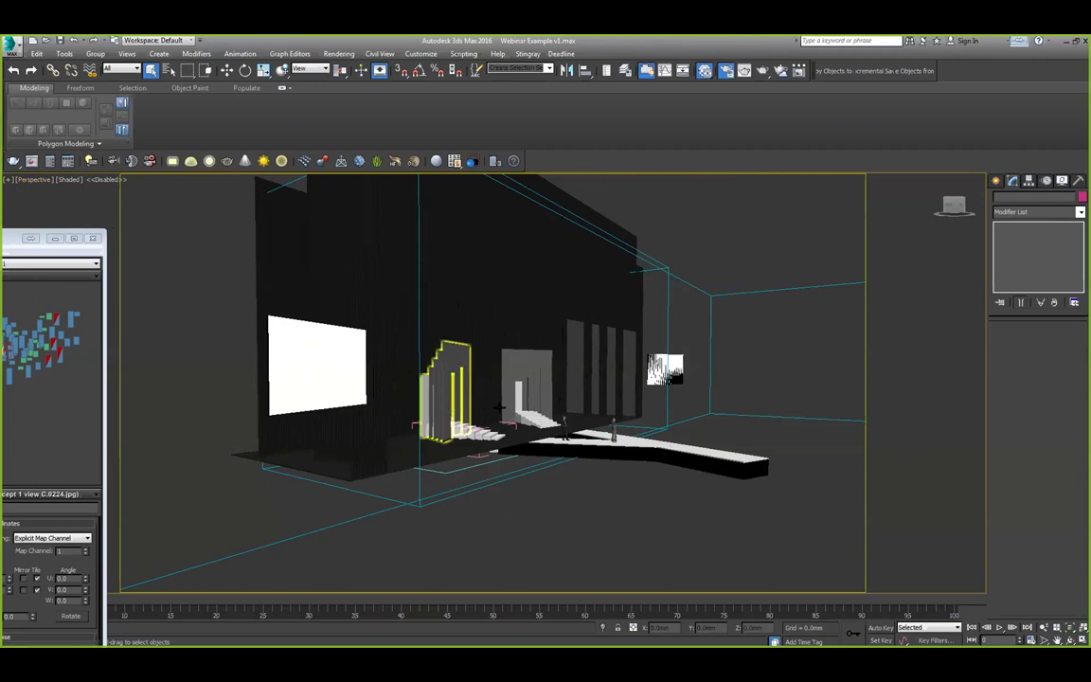
mouse_move(635, 358)
middle_mouse_down("alt")
mouse_move(563, 358)
mouse_move(559, 377)
mouse_move(492, 372)
mouse_move(625, 339)
middle_mouse_up("alt")
middle_click_drag(490, 389, 588, 379)
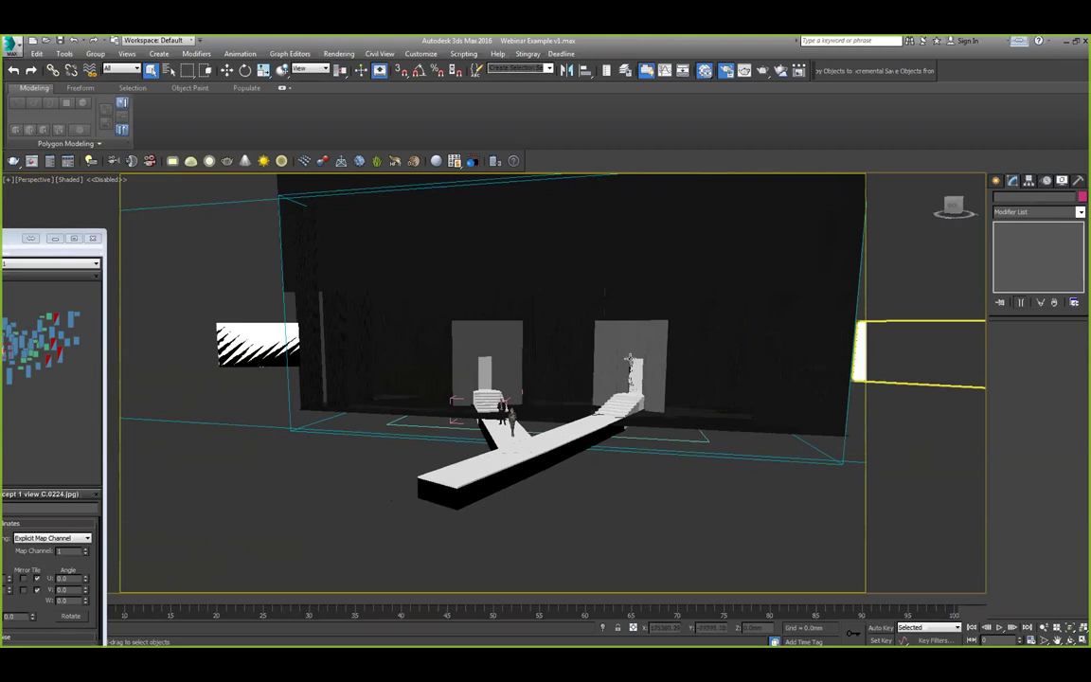
middle_click_drag(611, 349, 571, 362, "alt")
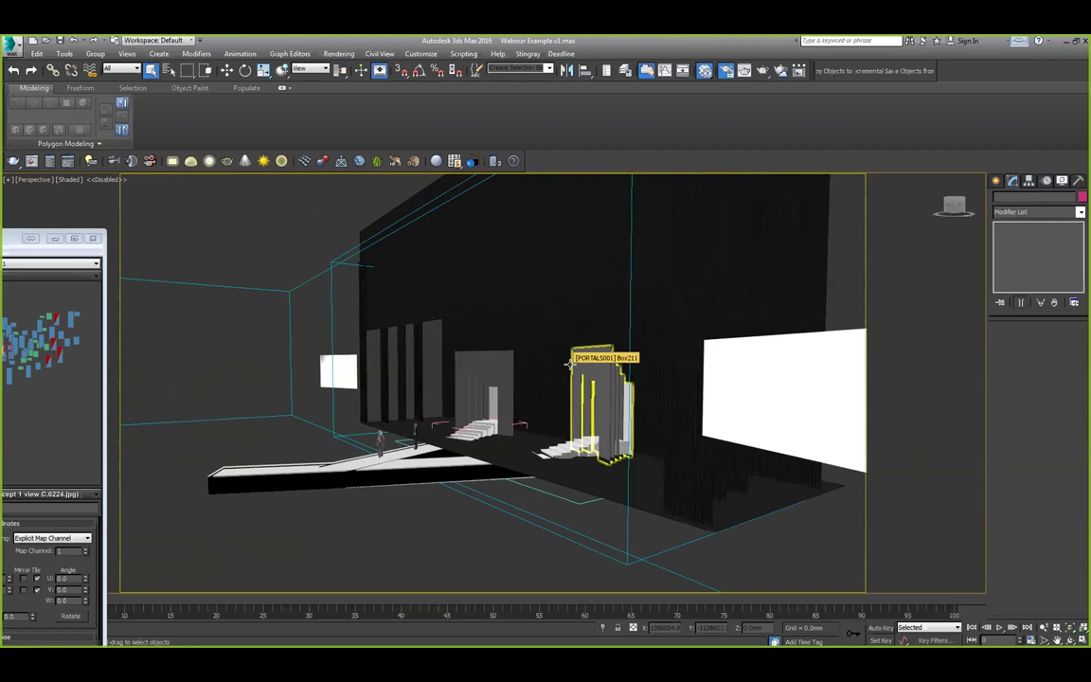
middle_click_drag(360, 343, 553, 361, "alt")
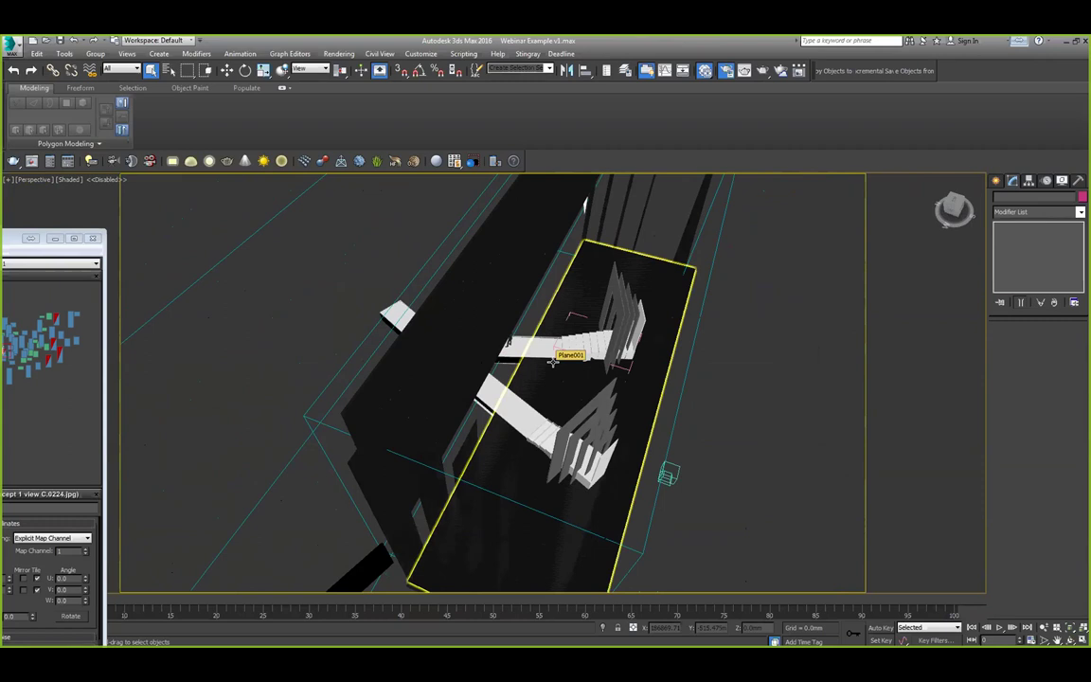
middle_click_drag(360, 378, 327, 320, "alt")
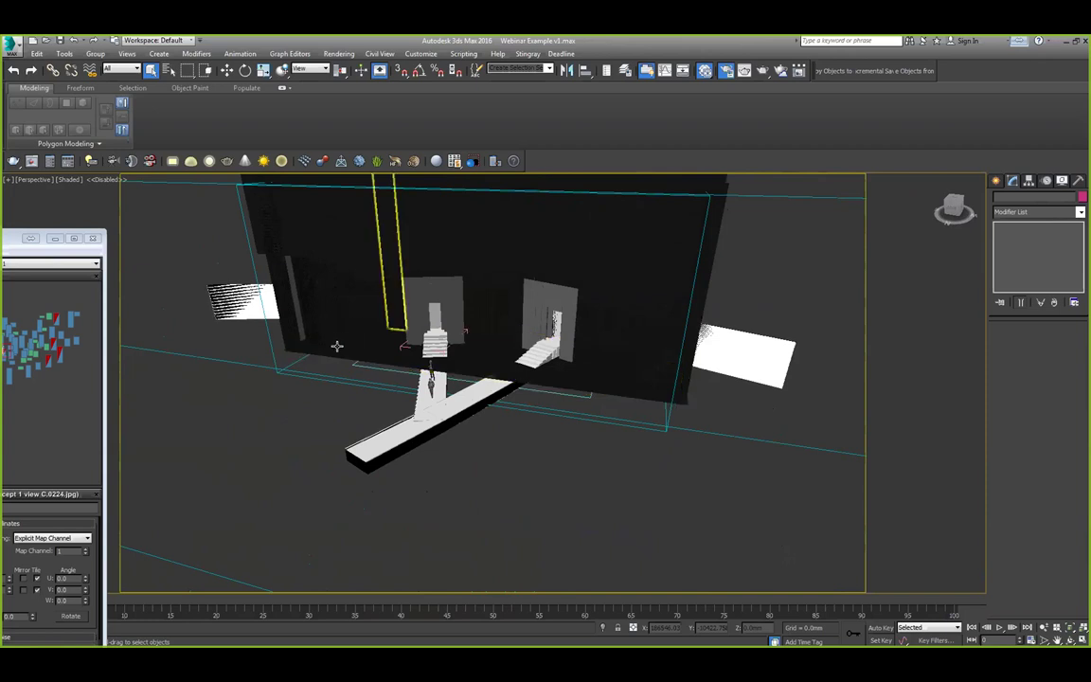
middle_click_drag(287, 357, 381, 351, "alt")
scroll(399, 343, "up", 5)
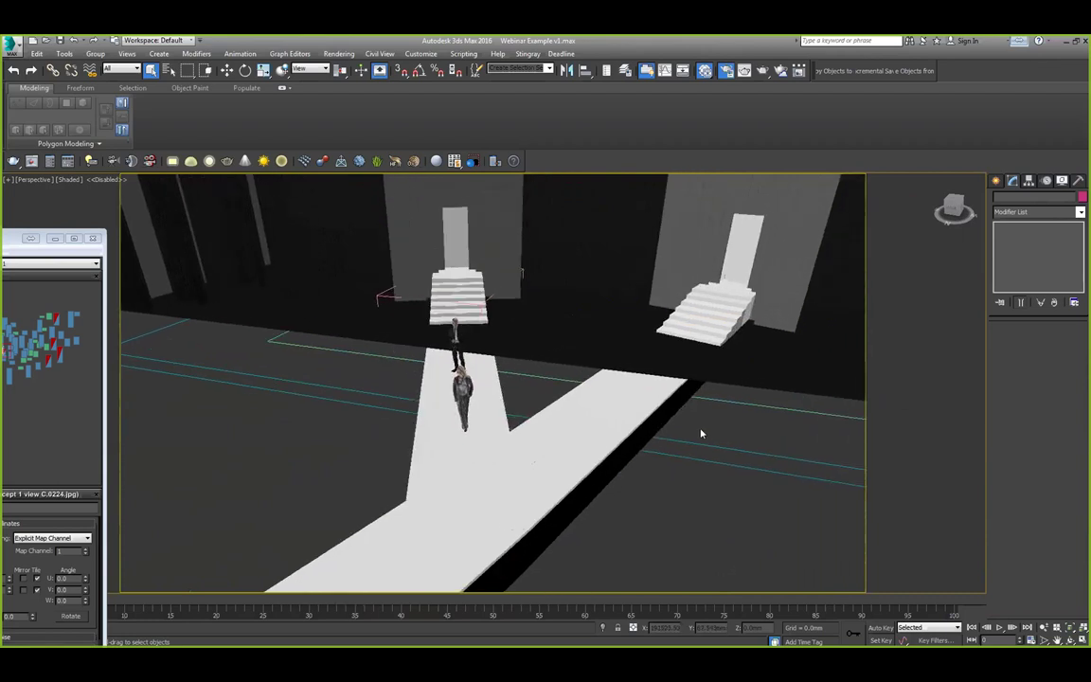
middle_click_drag(701, 433, 716, 366, "alt")
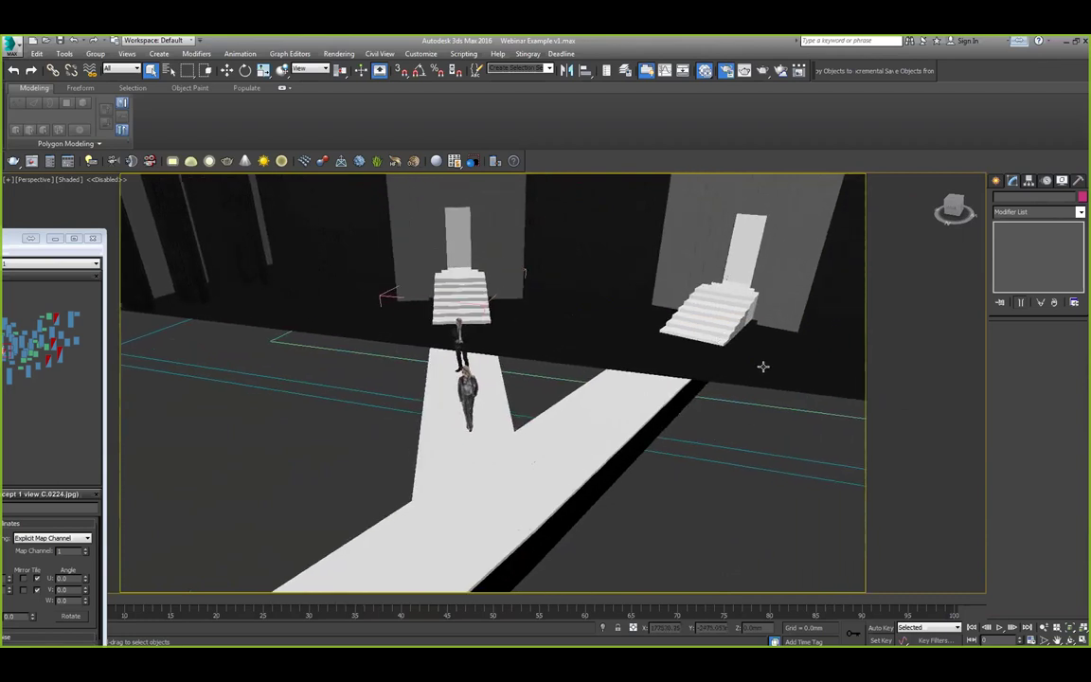
Open the PORTALS001 group recursively and select the front portal frame, Box211.
left_click(798, 296)
middle_click_drag(761, 340, 545, 381, "alt")
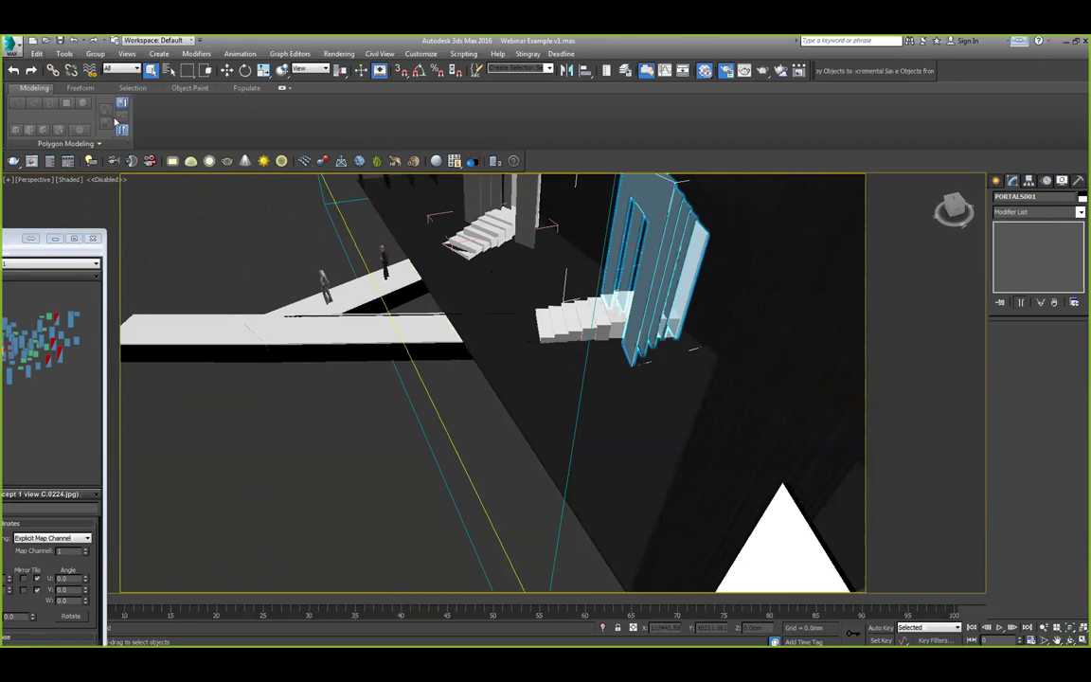
left_click(95, 53)
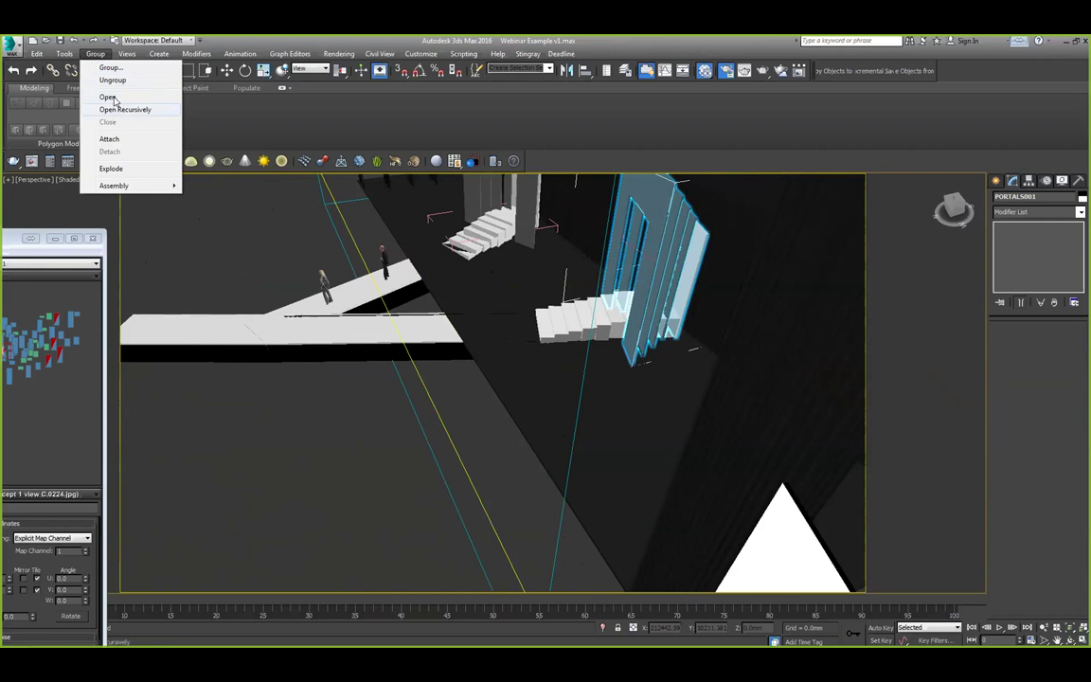
left_click(115, 109)
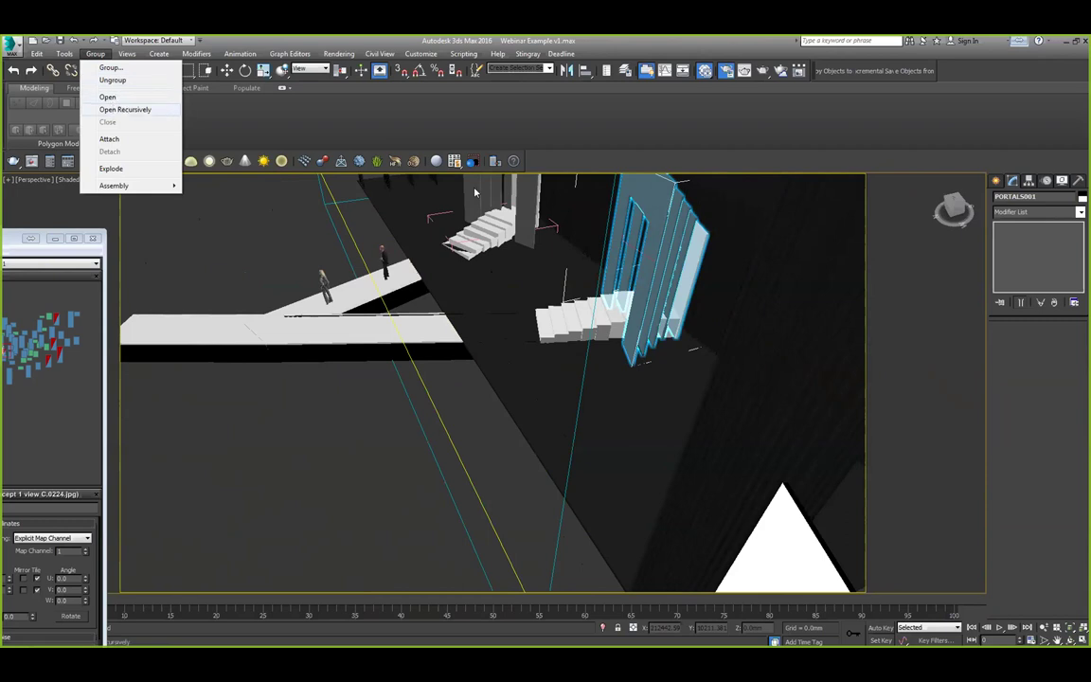
left_click(655, 241)
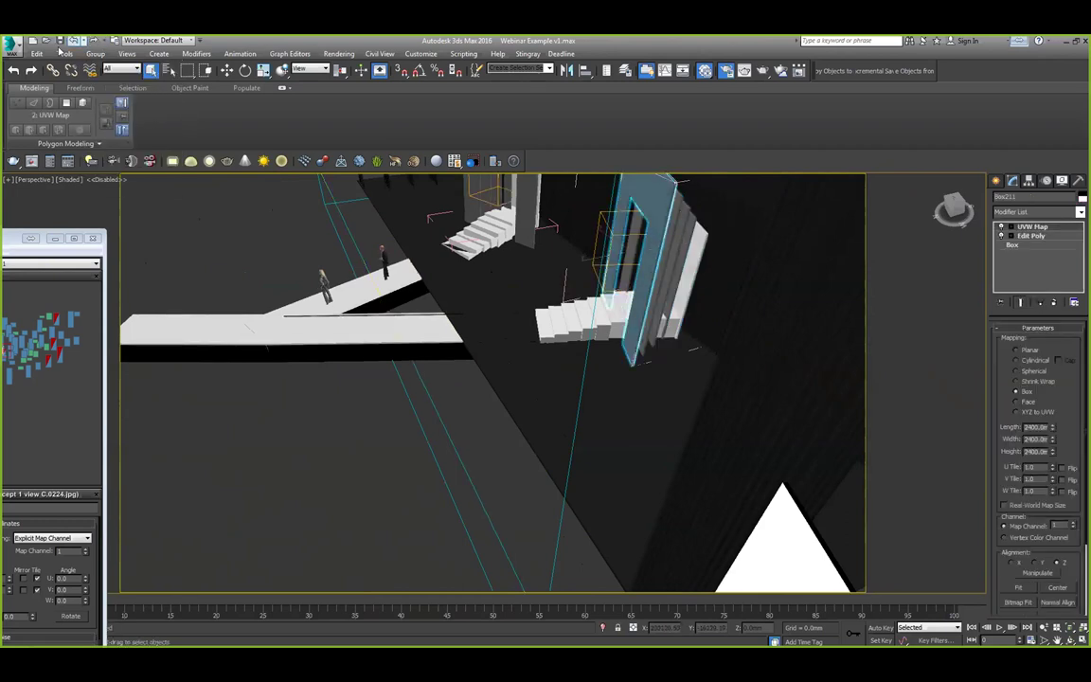
Start an Export Selected of the portal frame, try the Publish to DWF and AutoCAD (*.DWG) formats, and cancel the export.
left_click(12, 43)
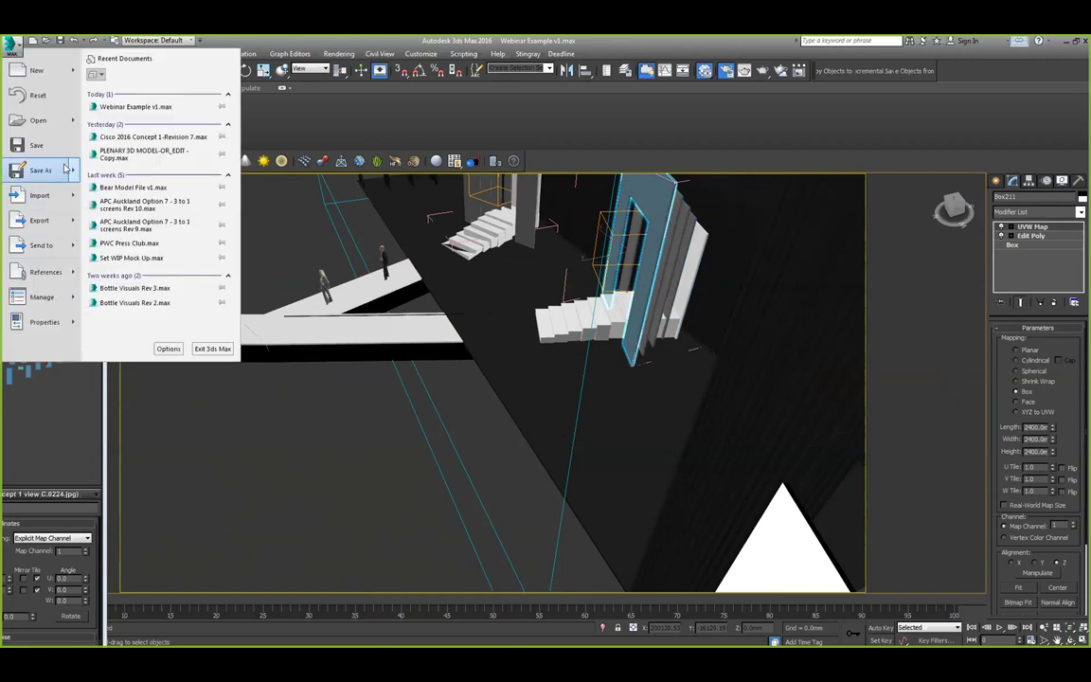
mouse_move(68, 217)
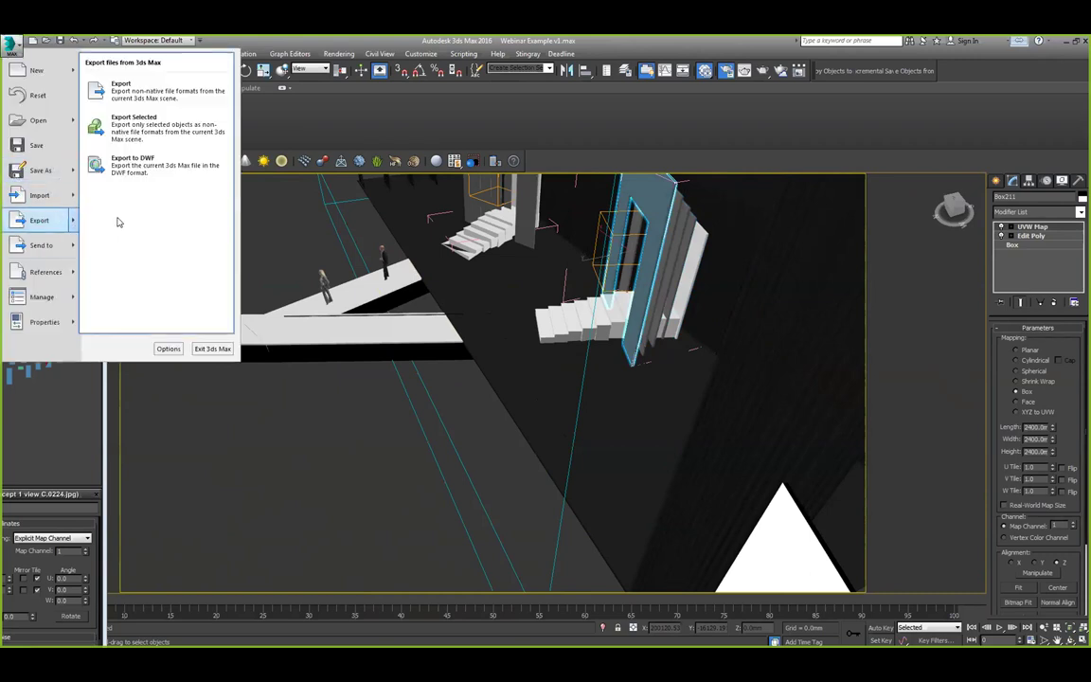
left_click(166, 125)
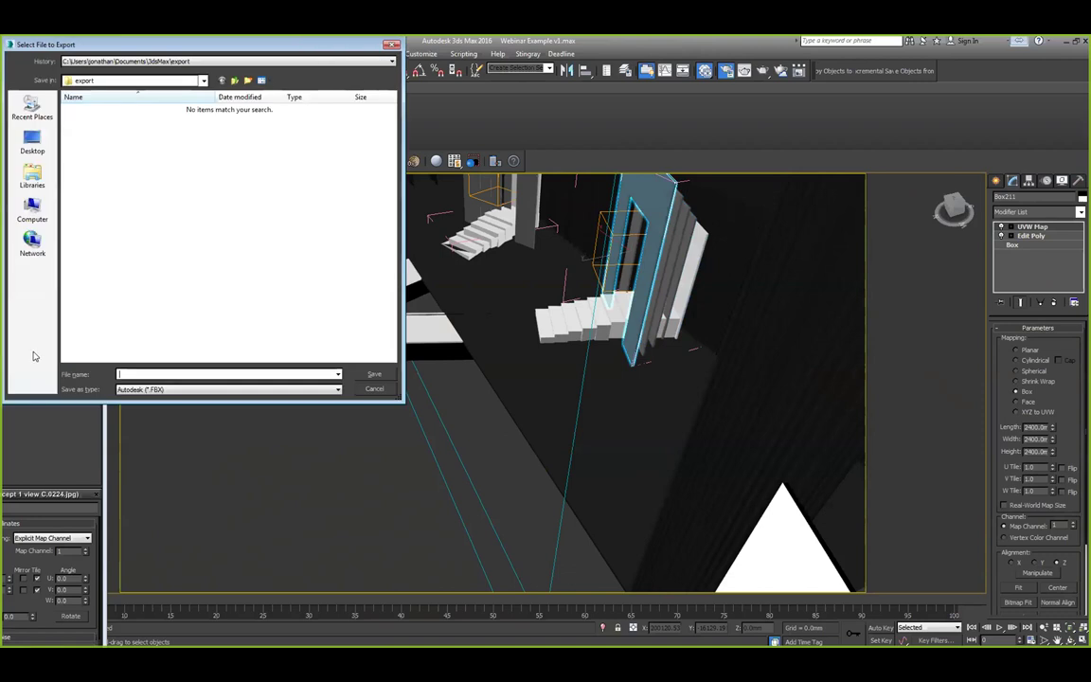
left_click(204, 390)
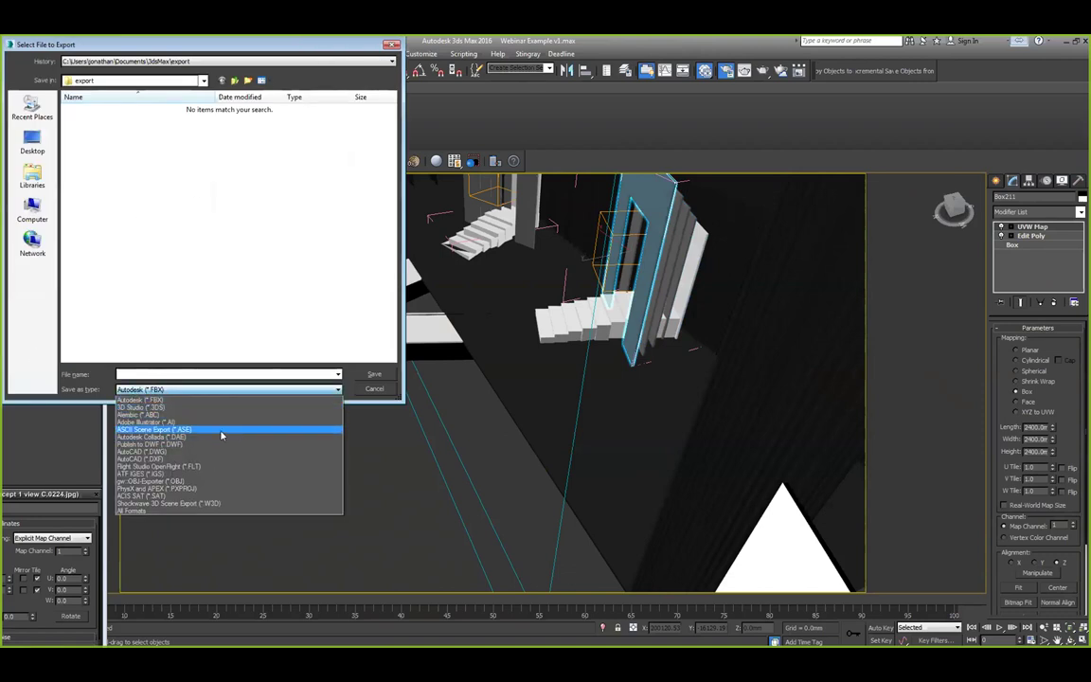
left_click(210, 444)
left_click(199, 389)
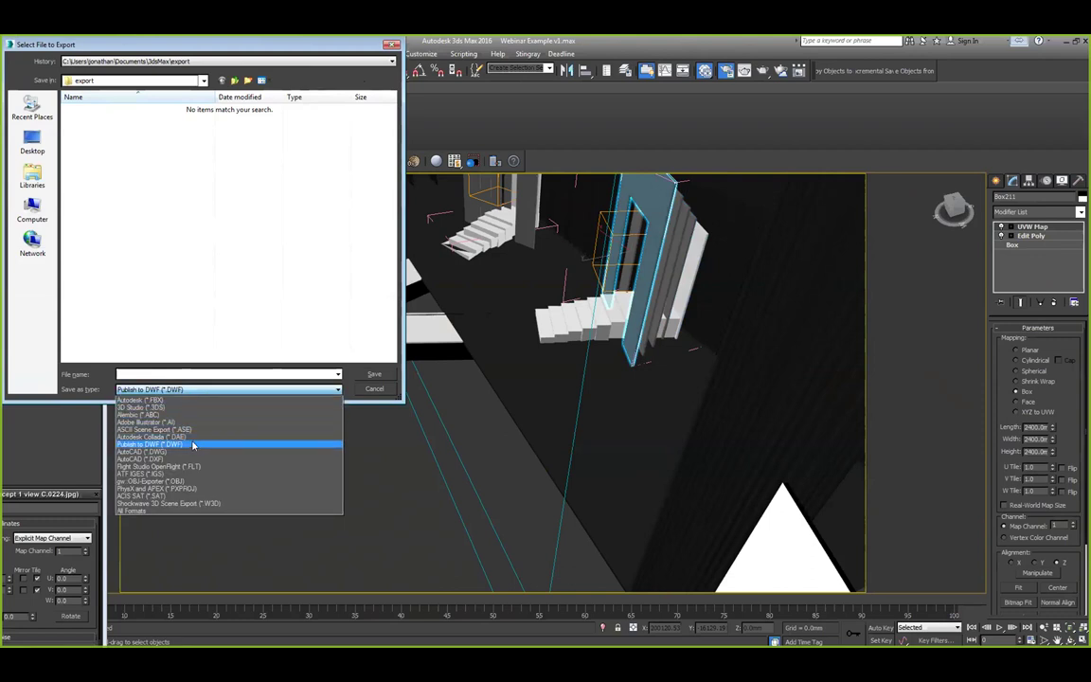
left_click(202, 452)
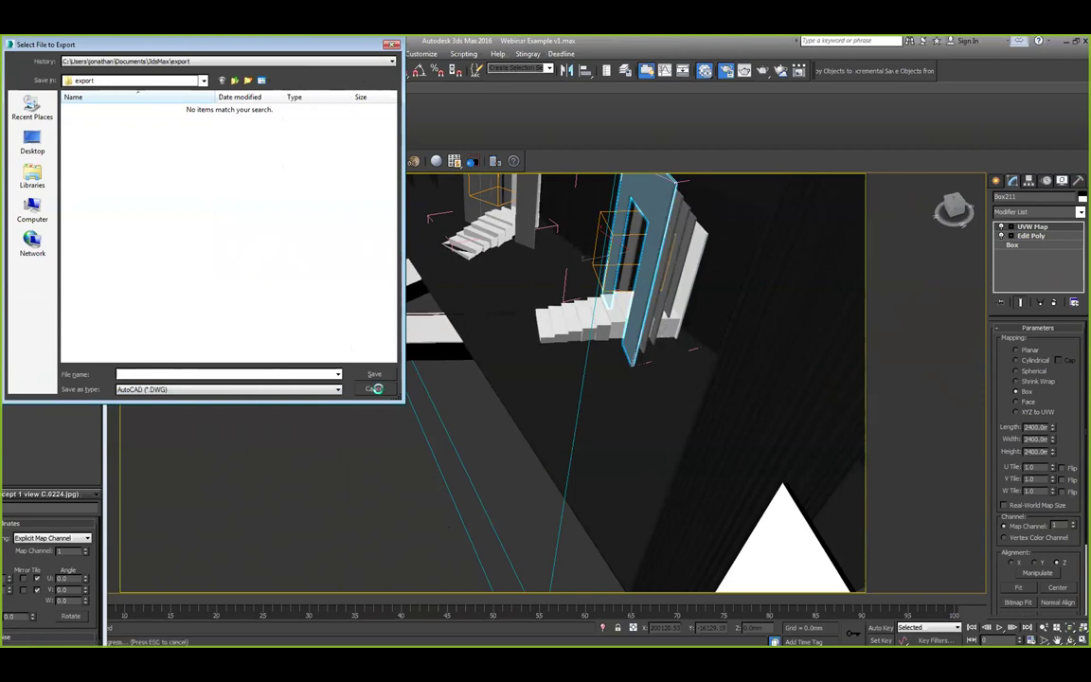
left_click(378, 391)
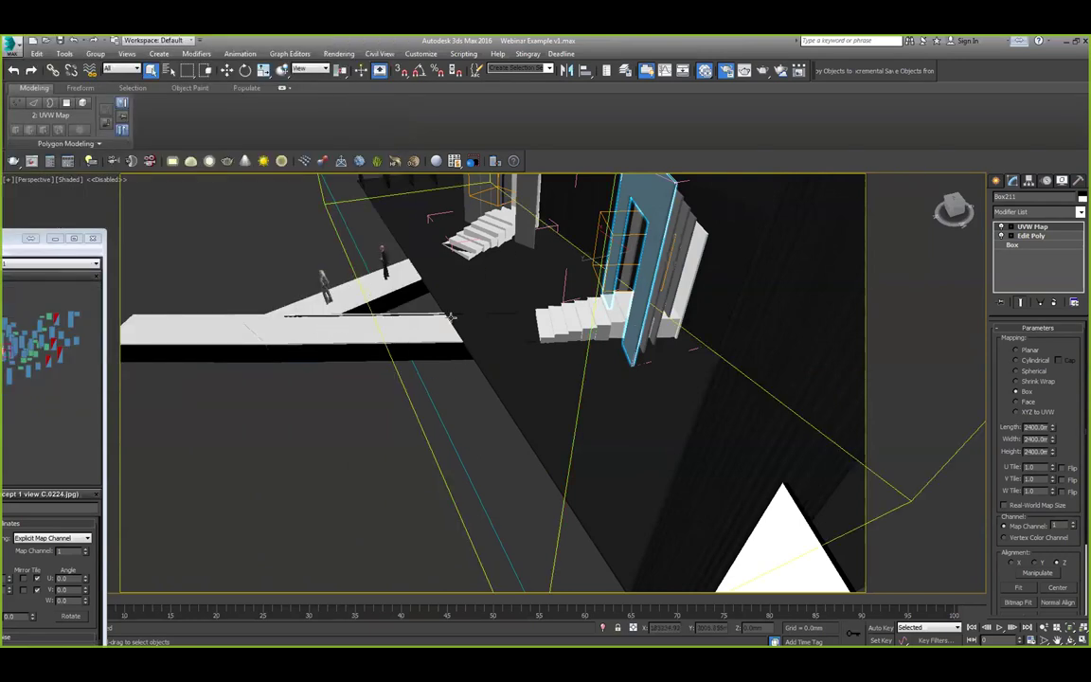
View the two portals and runway from the front, and set the viewport to the PhysCamera002 camera.
middle_click_drag(383, 303, 495, 361, "alt")
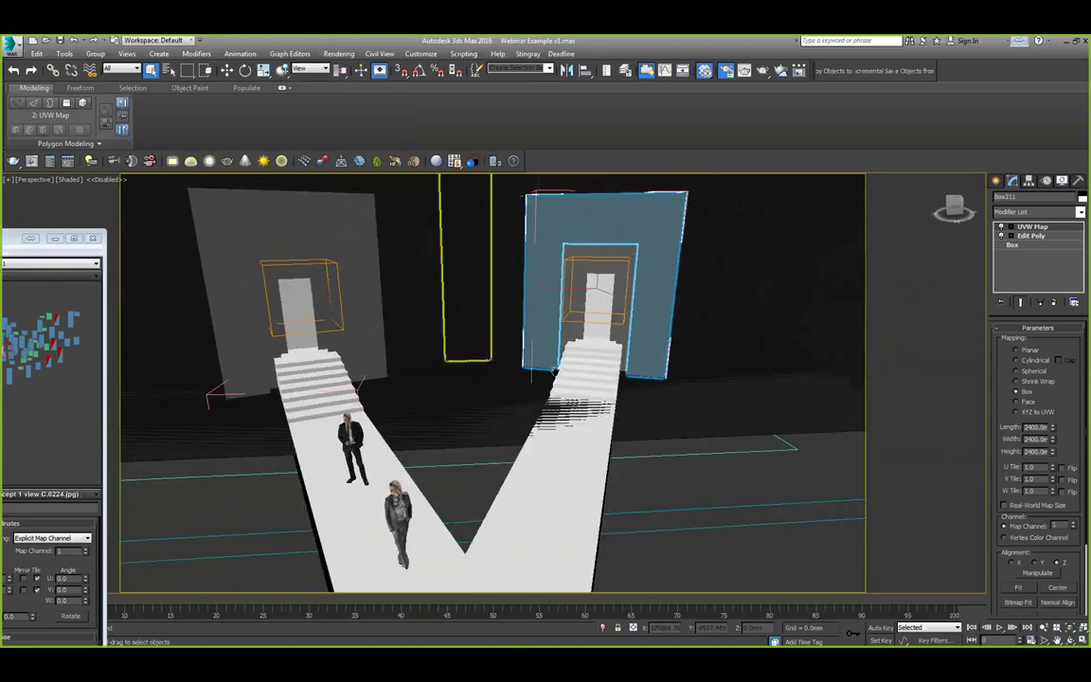
middle_click_drag(415, 418, 434, 400)
left_click(47, 180)
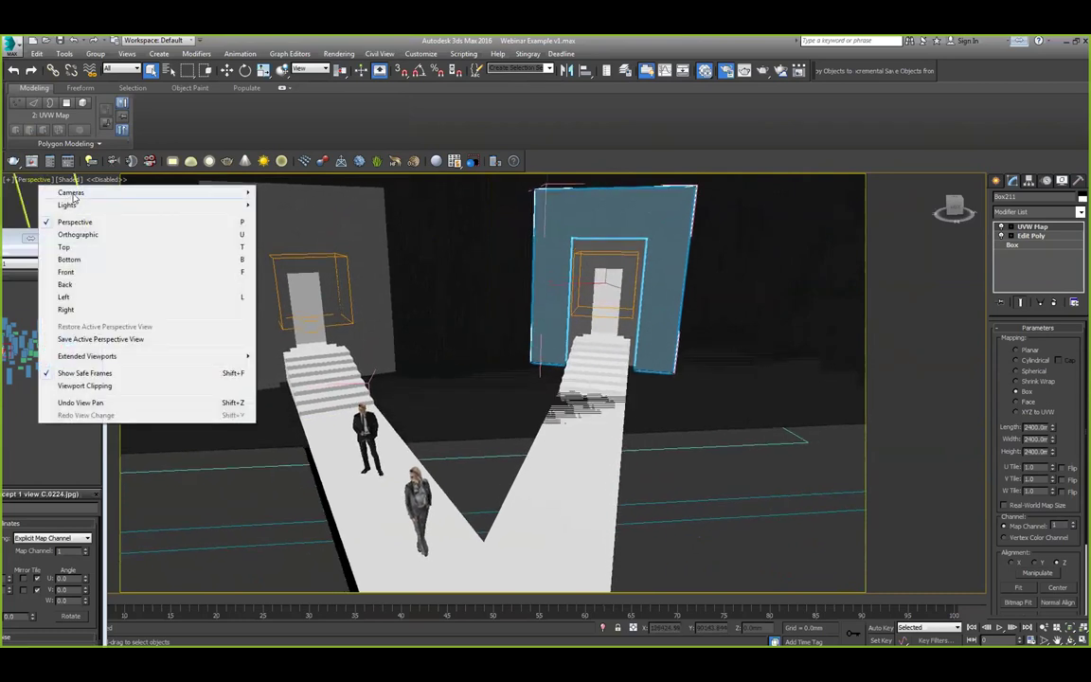
mouse_move(95, 193)
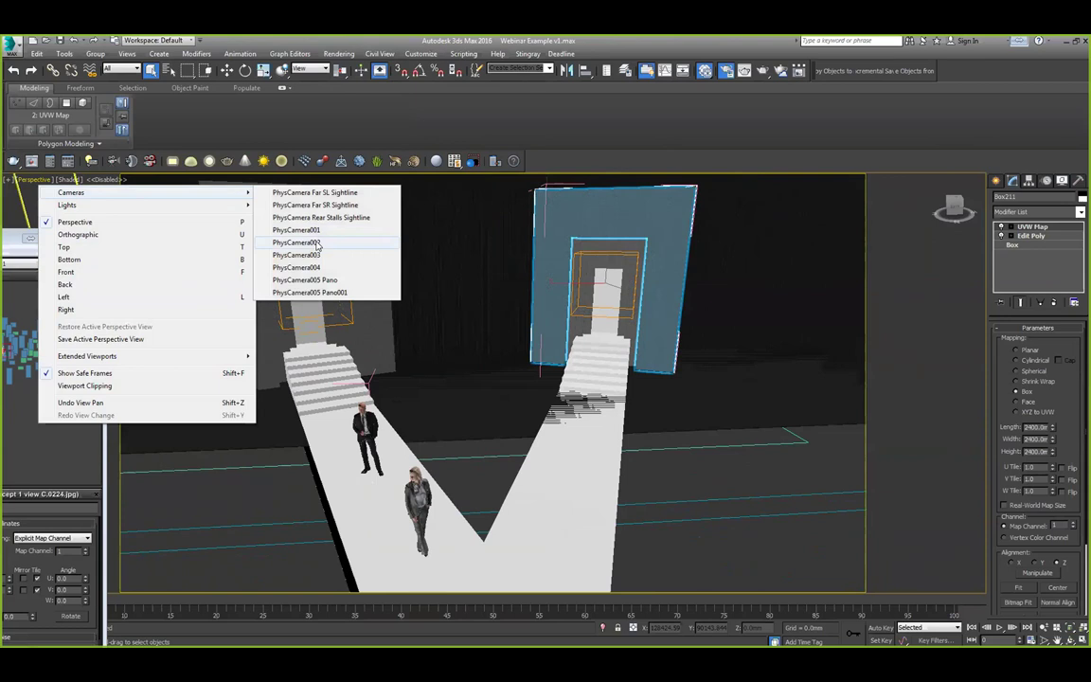
left_click(316, 243)
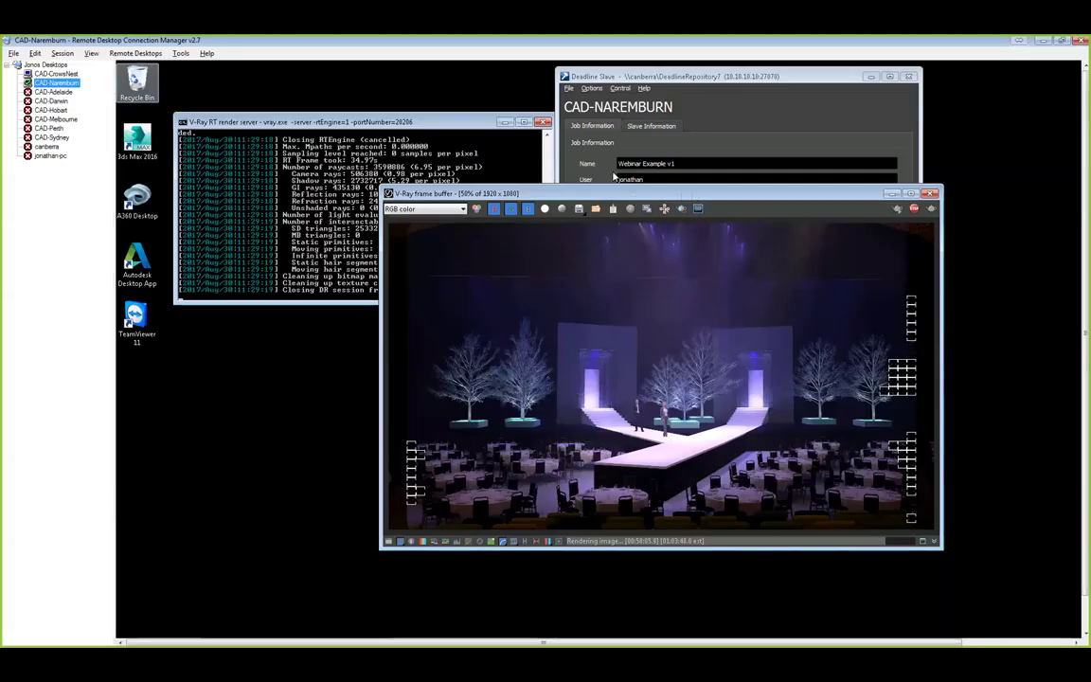
Move the V-Ray frame buffer aside on the remote desktop, and switch to the Untitled 3ds Max scene with its window maximized.
left_click_drag(614, 194, 539, 163)
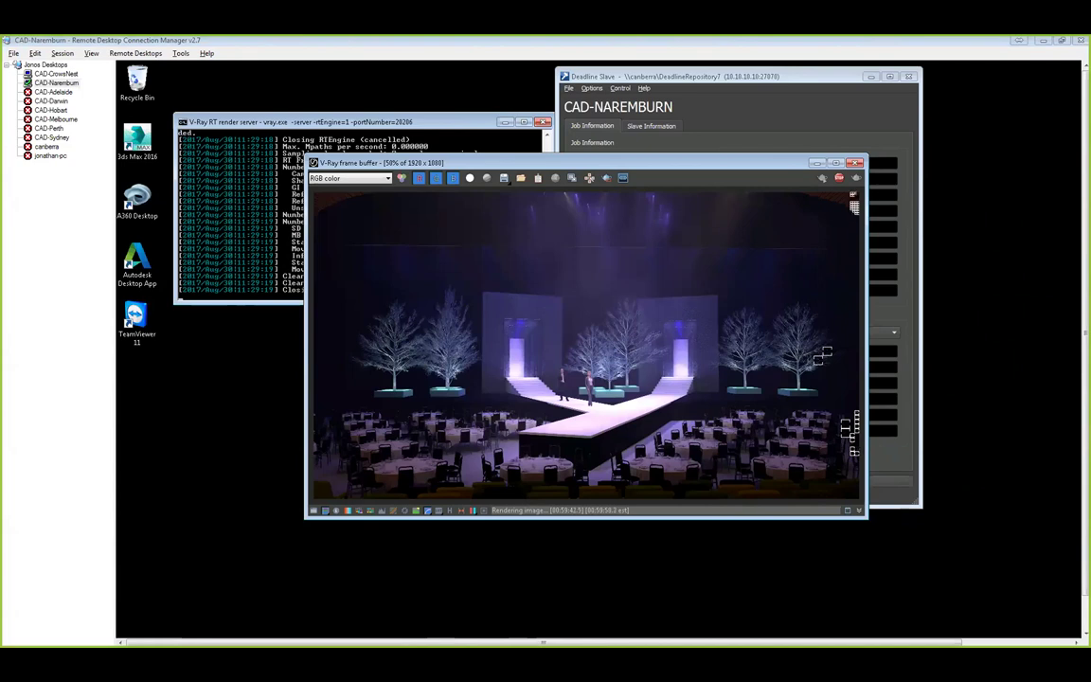
key("alt+Tab")
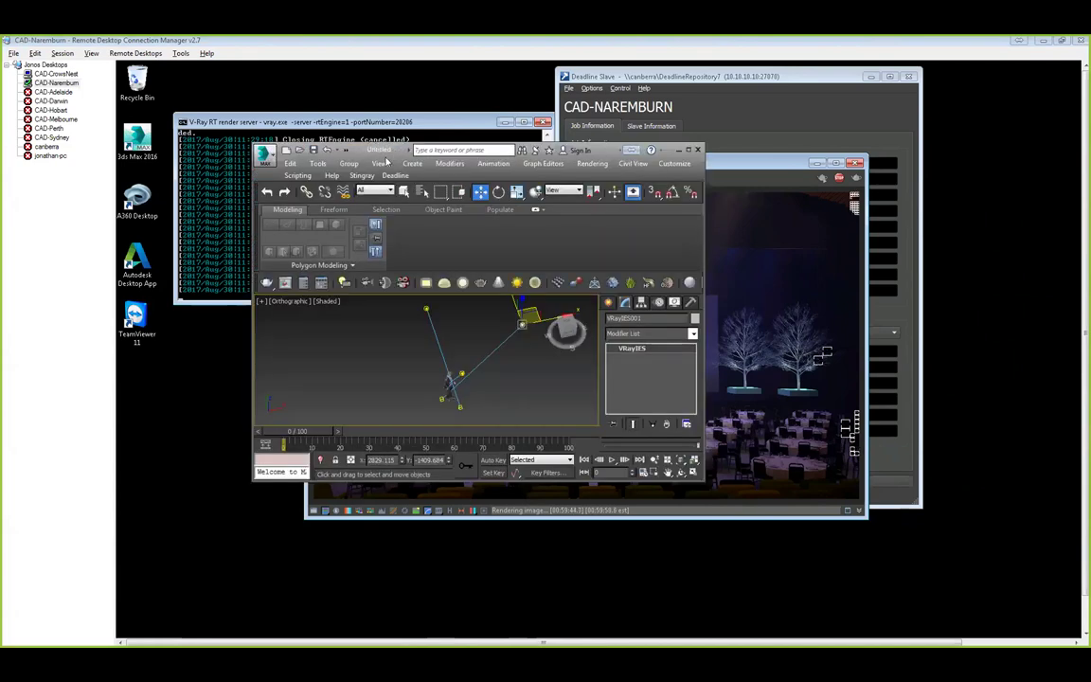
double_click(377, 152)
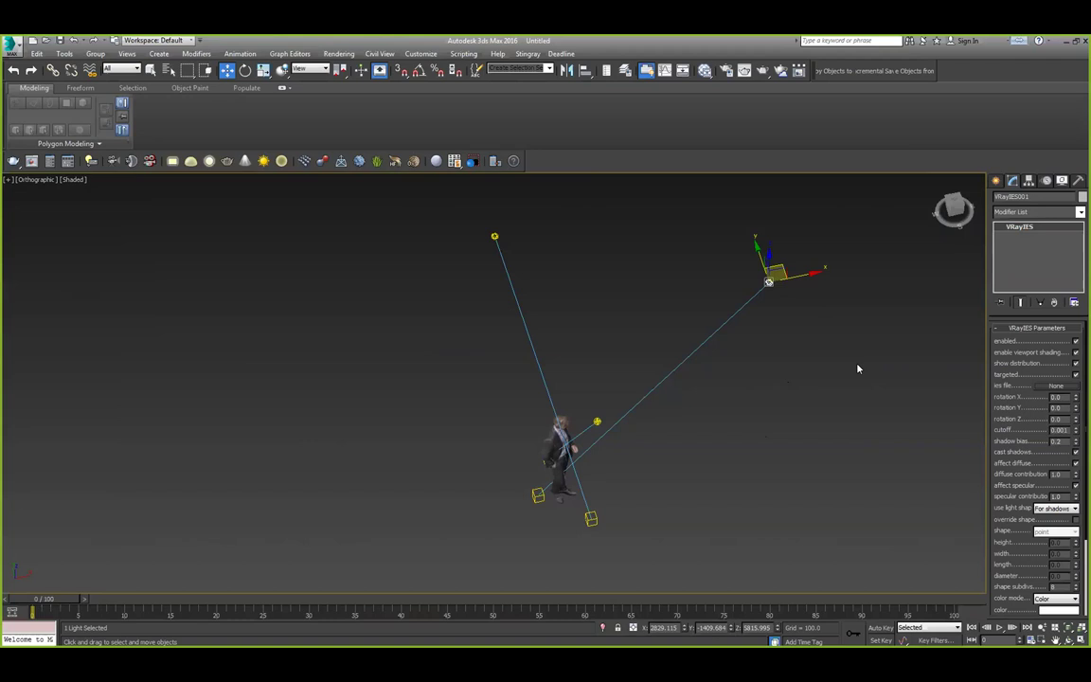
Inspect the lights aimed at the standing figure from several angles and select the VRayIES001 light.
middle_click_drag(824, 331, 791, 332)
middle_click_drag(865, 377, 814, 323, "alt")
left_click(755, 360)
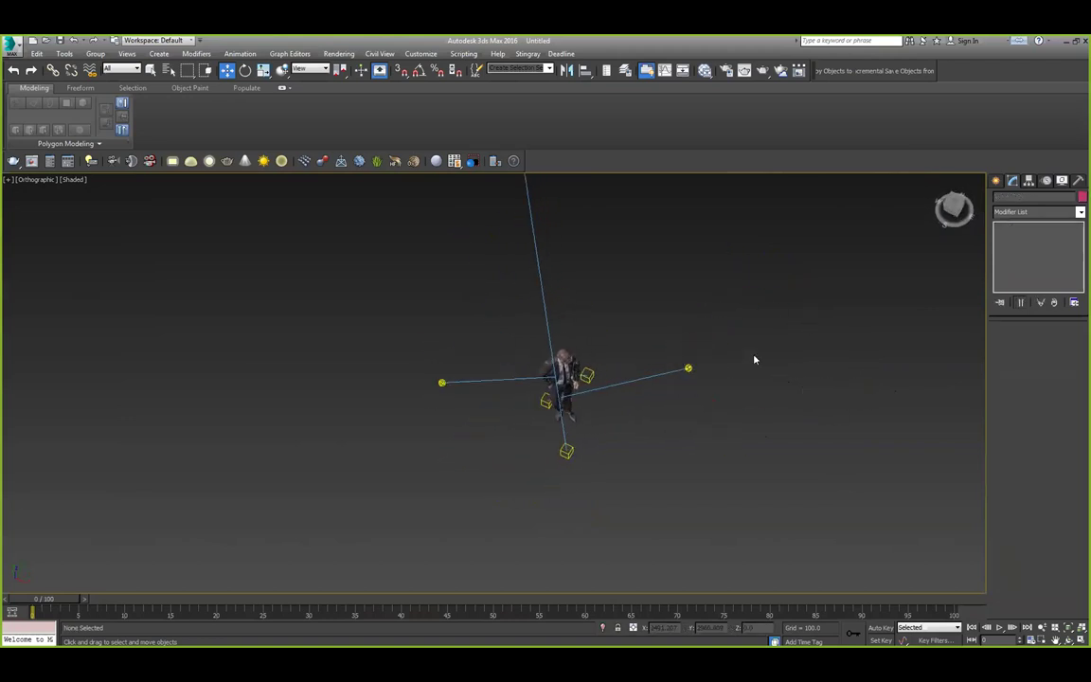
middle_click_drag(708, 379, 794, 310, "alt")
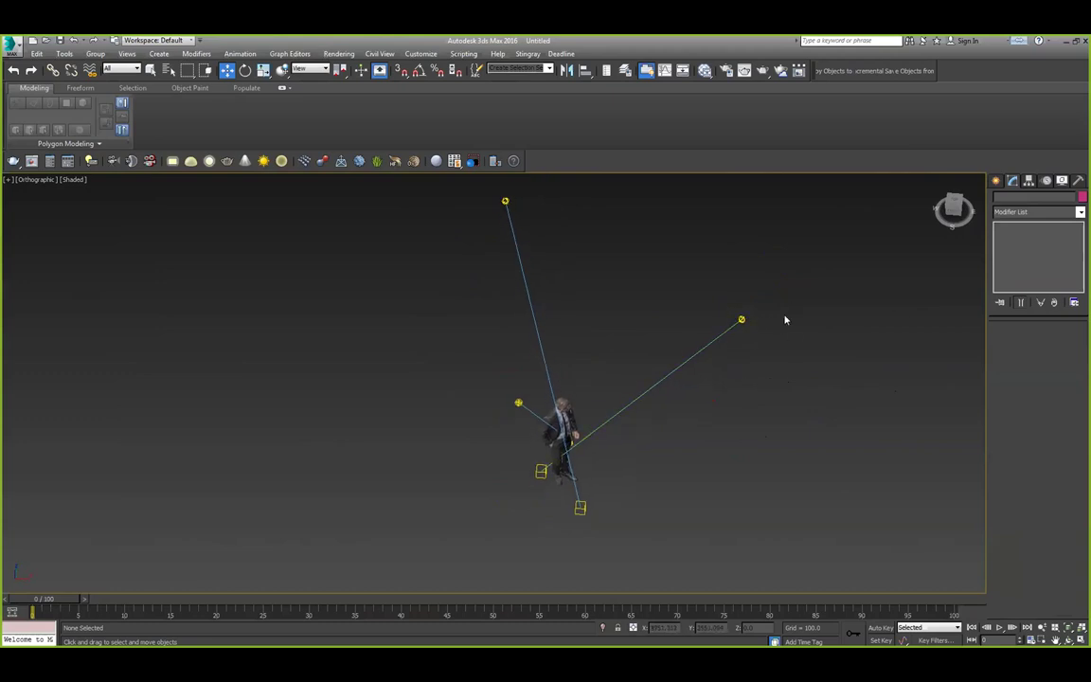
middle_click_drag(821, 332, 738, 350)
middle_click_drag(678, 321, 698, 296, "alt")
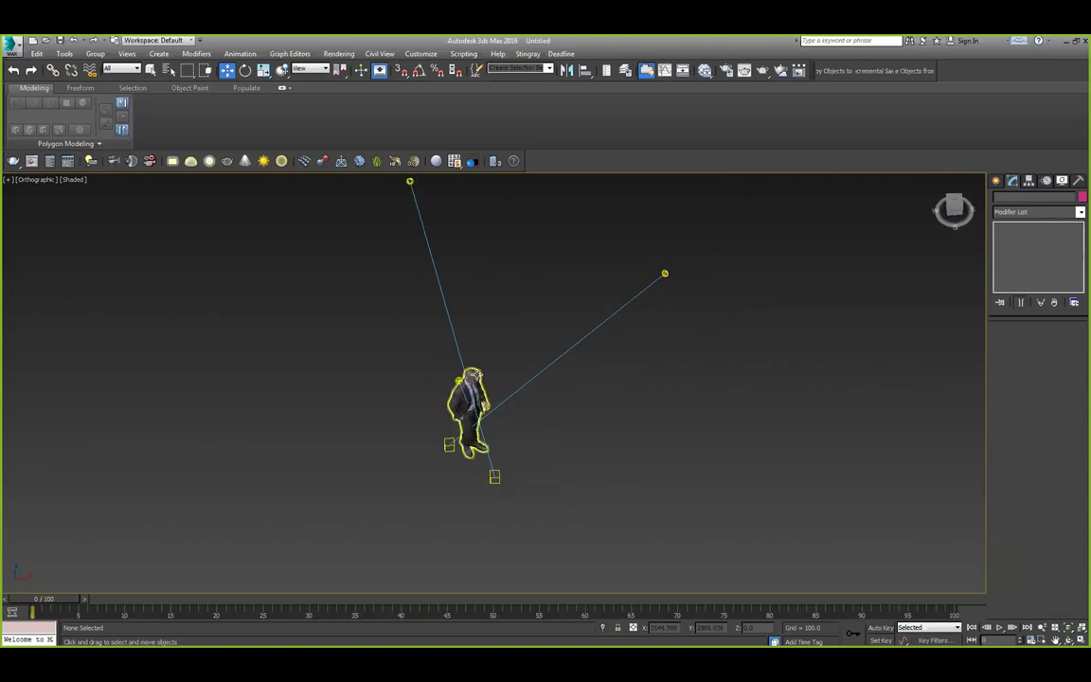
left_click(665, 274)
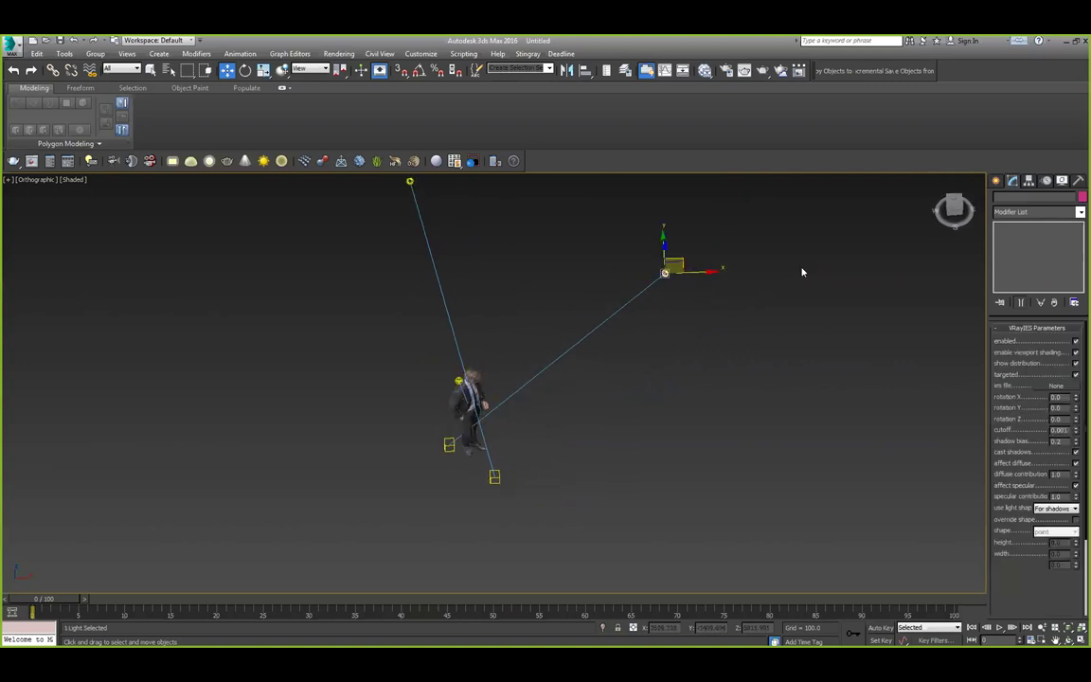
middle_click_drag(722, 311, 622, 361)
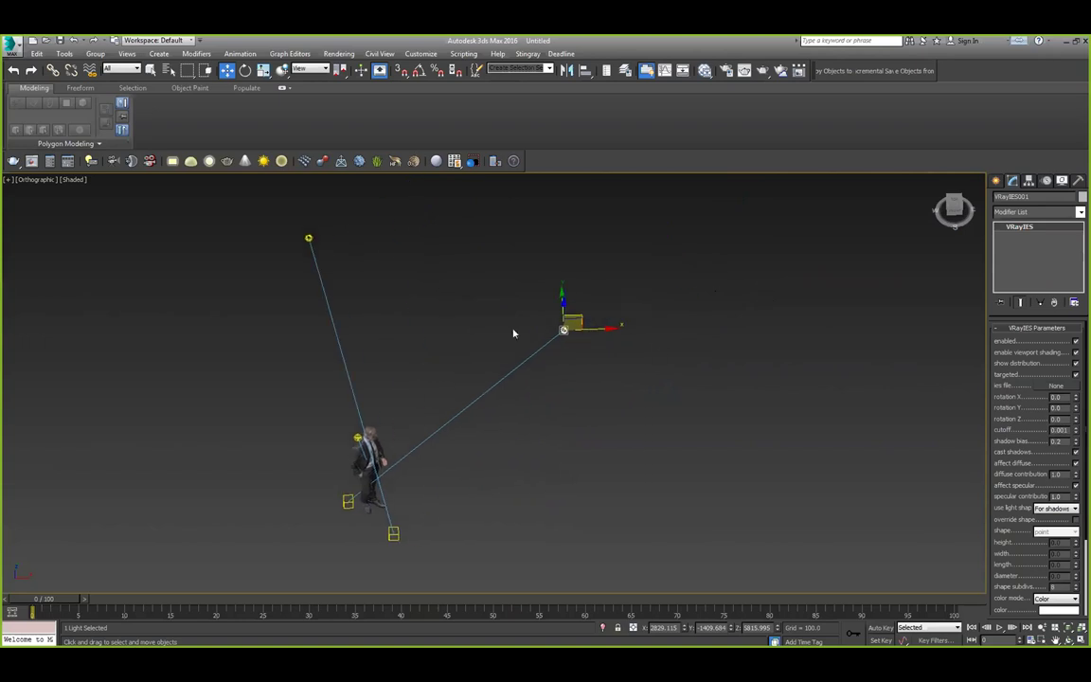
Delete both existing VRayIES lights around the standing figure.
key("Delete")
left_click(310, 255)
key("Delete")
middle_click_drag(416, 397, 402, 300)
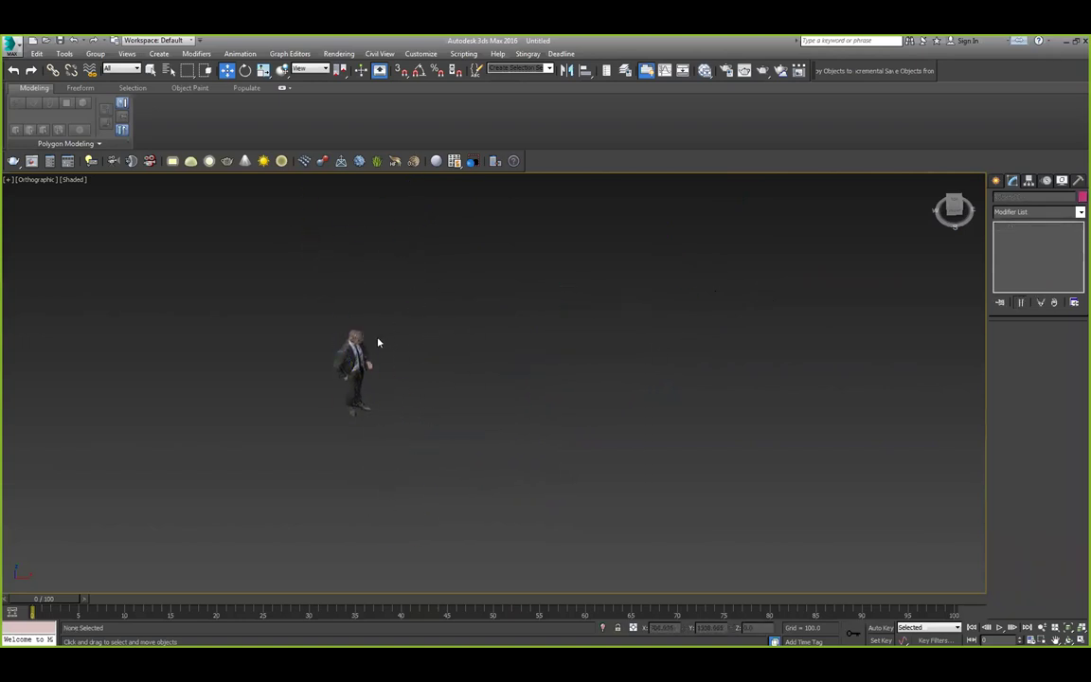
Create a rectangular VRayLight on the ground beside the standing figure.
middle_click_drag(458, 341, 559, 384, "alt")
left_click(995, 180)
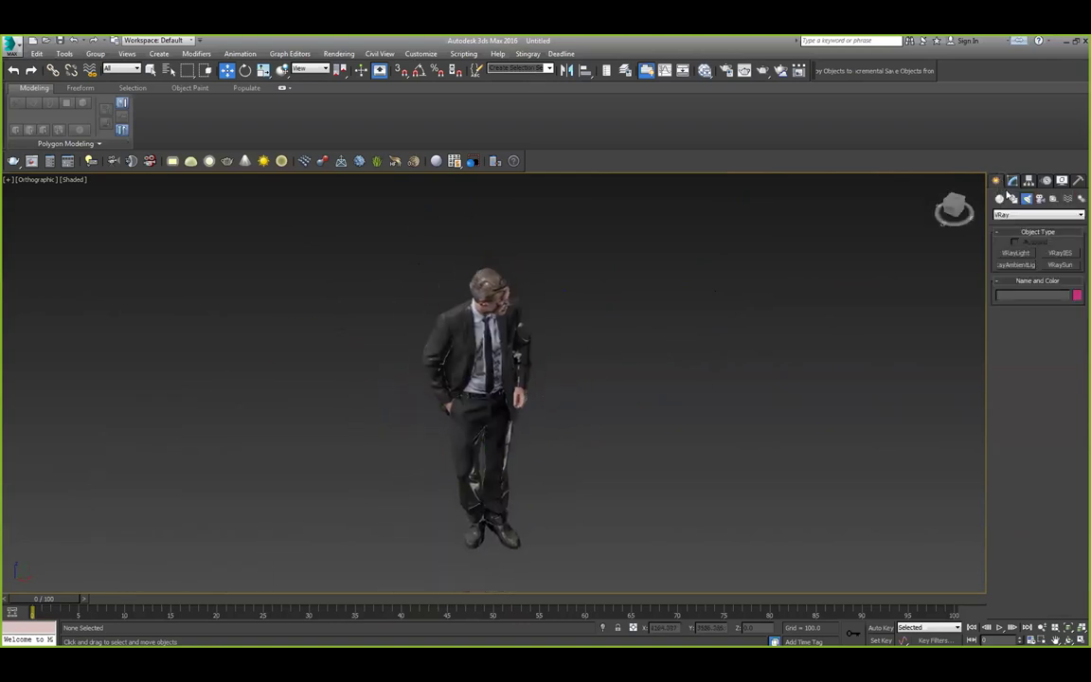
left_click(1017, 254)
left_click_drag(624, 432, 720, 579)
right_click(742, 567)
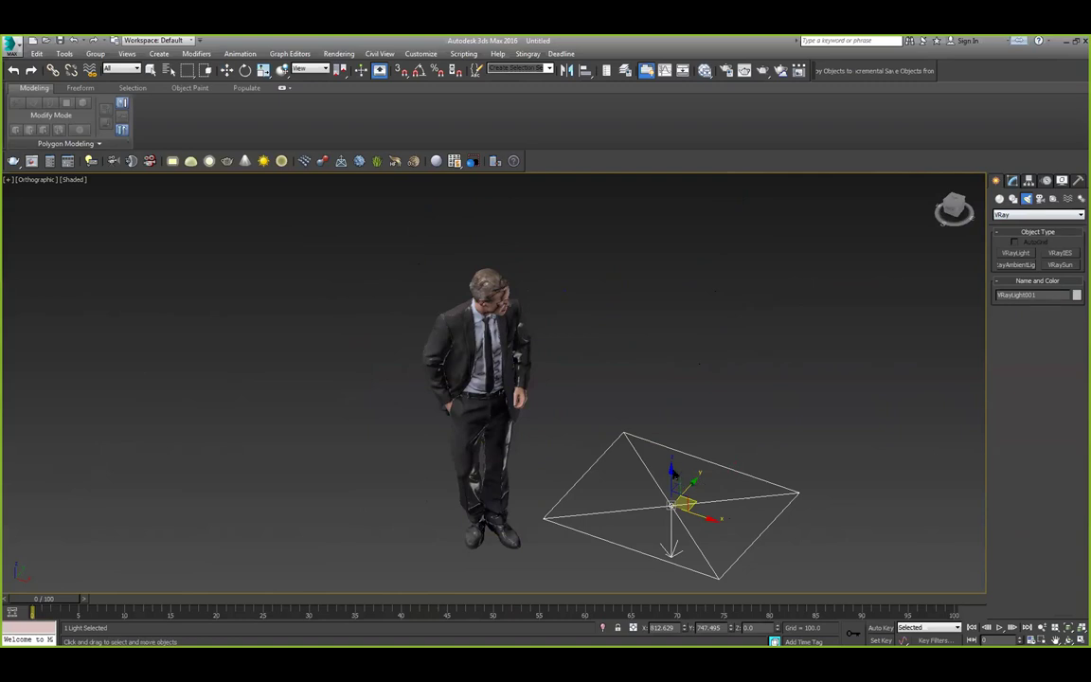
Raise the rectangular VRayLight above the figure and rotate it about 28 degrees around Y to face him.
left_click_drag(673, 472, 693, 81)
middle_click_drag(627, 292, 696, 194, "alt")
middle_click_drag(696, 194, 647, 357)
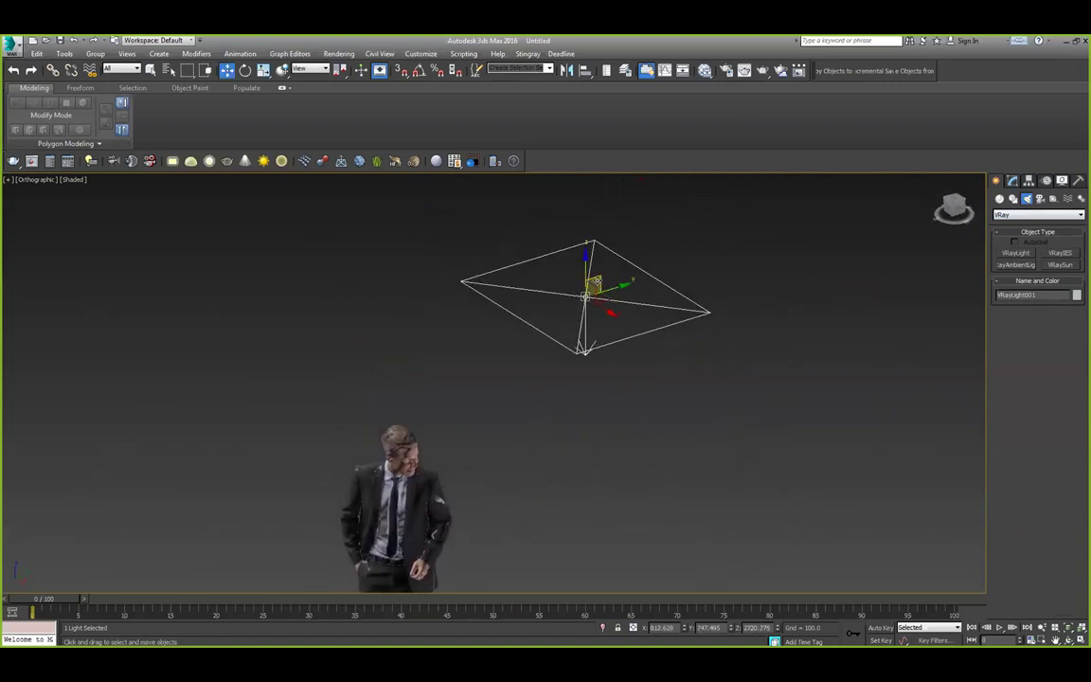
middle_click_drag(595, 282, 585, 253, "alt")
key("e")
left_click_drag(585, 253, 469, 396)
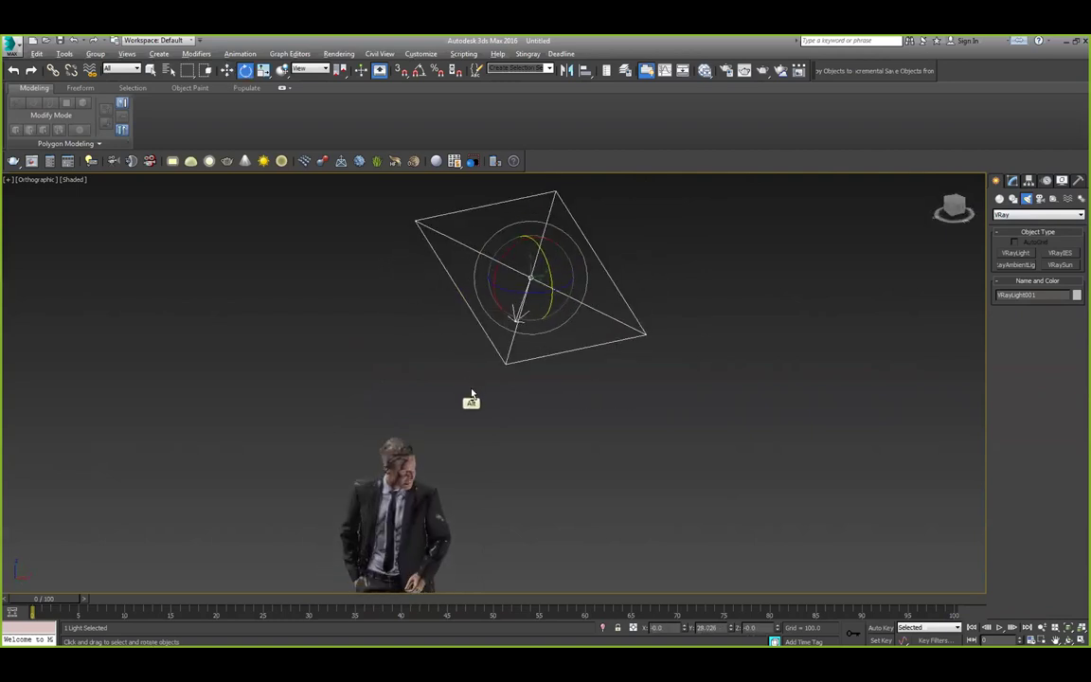
Frame the whole figure in the orthographic view and review the common V-Ray render settings.
middle_click_drag(535, 321, 634, 157)
middle_click_drag(571, 346, 590, 309)
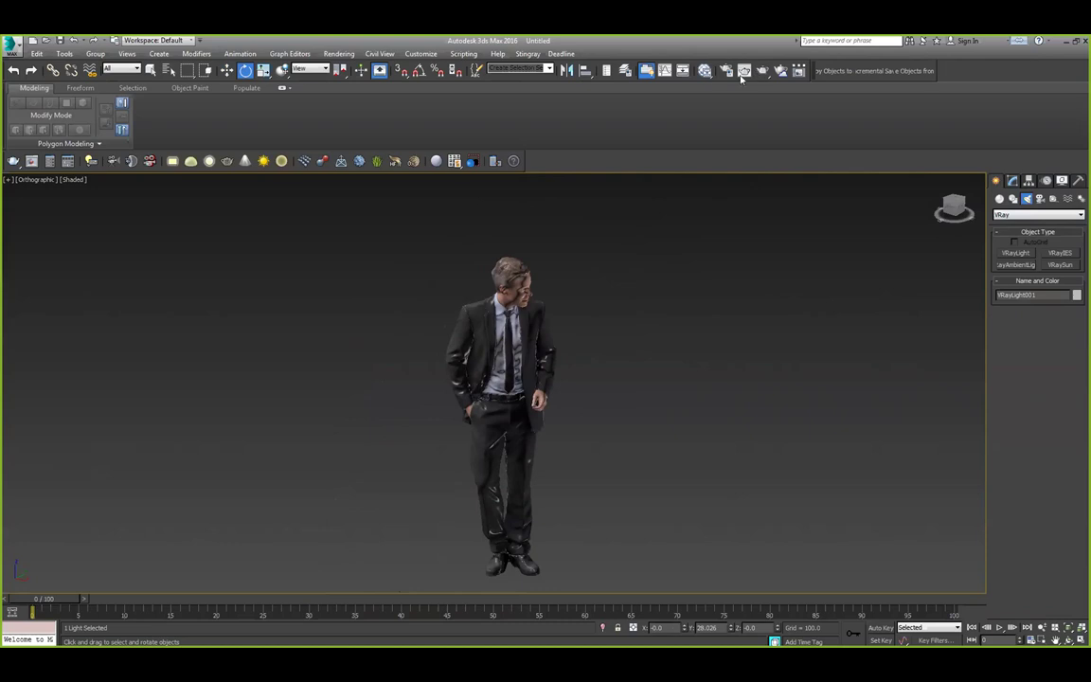
left_click(727, 74)
key("F10")
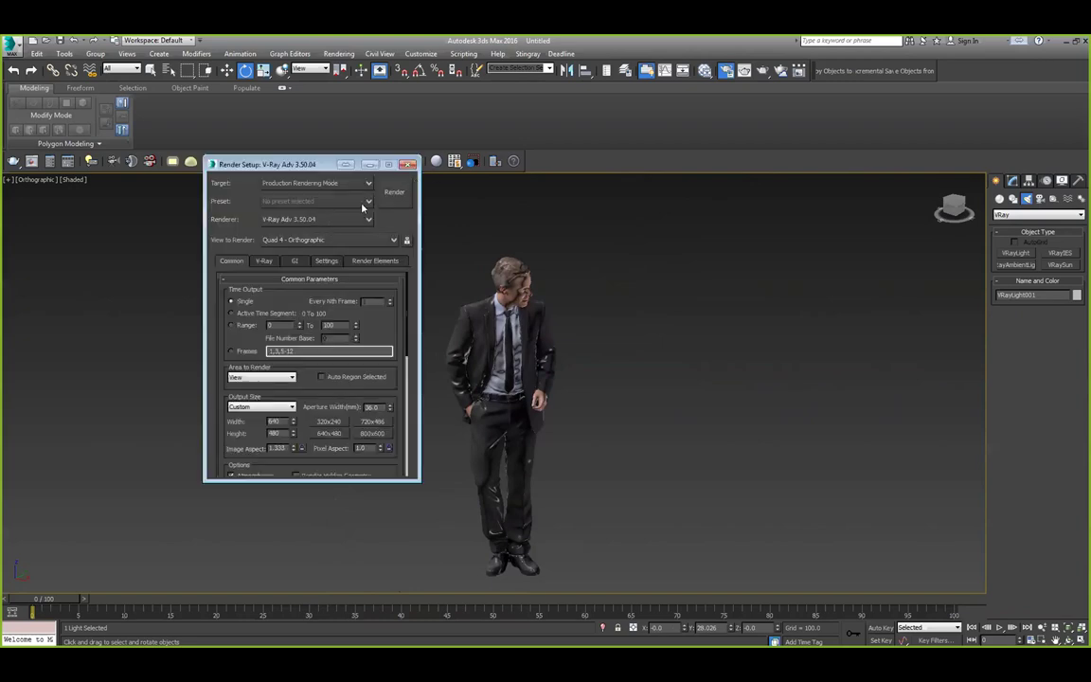
scroll(298, 357, "down", 5)
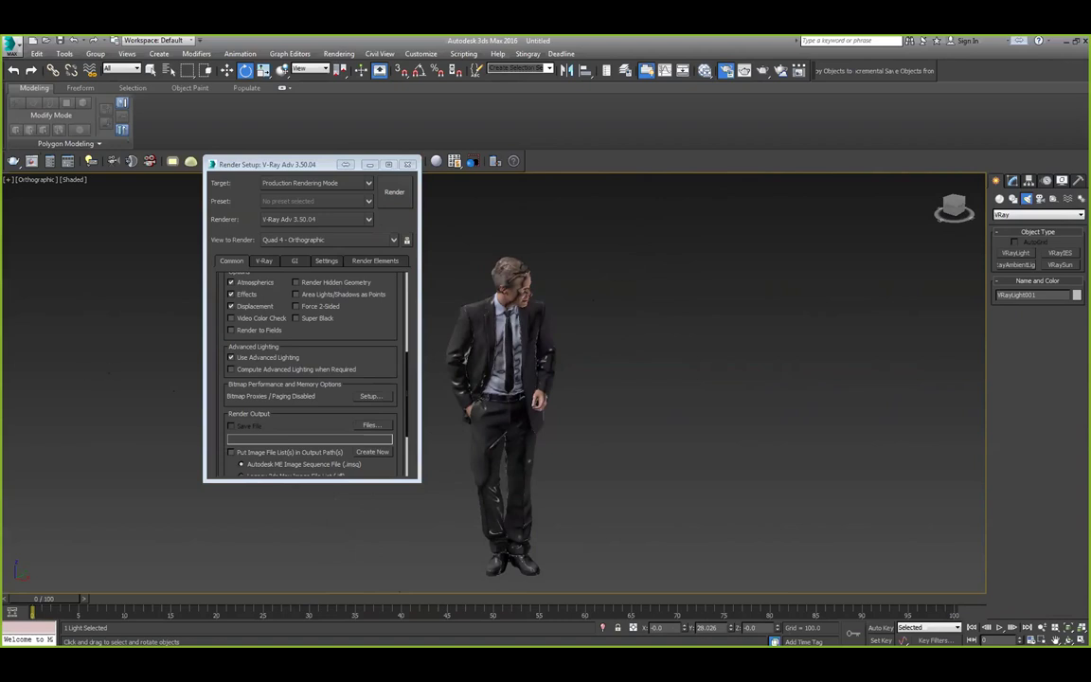
Render the orthographic view of the figure with V-Ray and place the frame buffer clear of the scene.
key("shift+q")
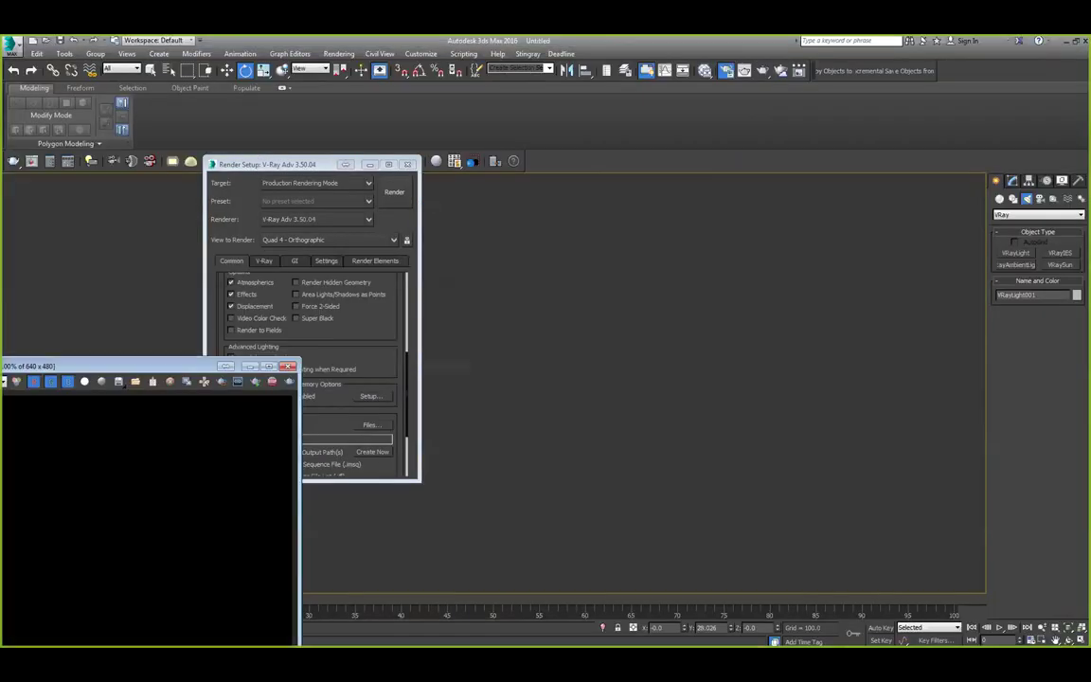
left_click_drag(57, 368, 711, 213)
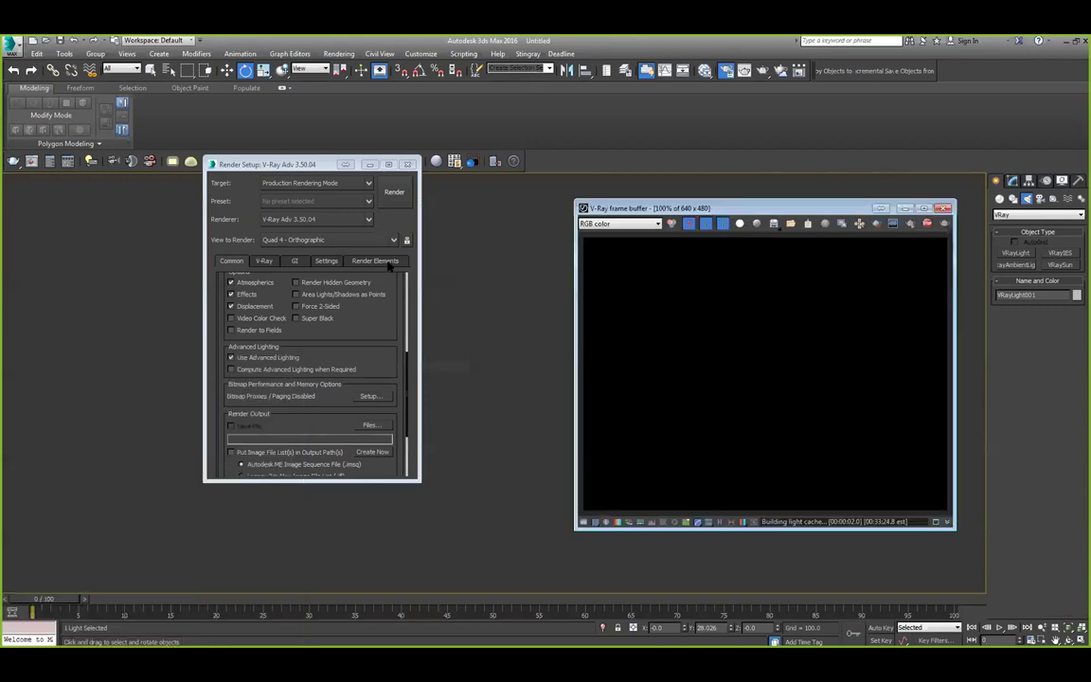
left_click_drag(313, 165, 124, 200)
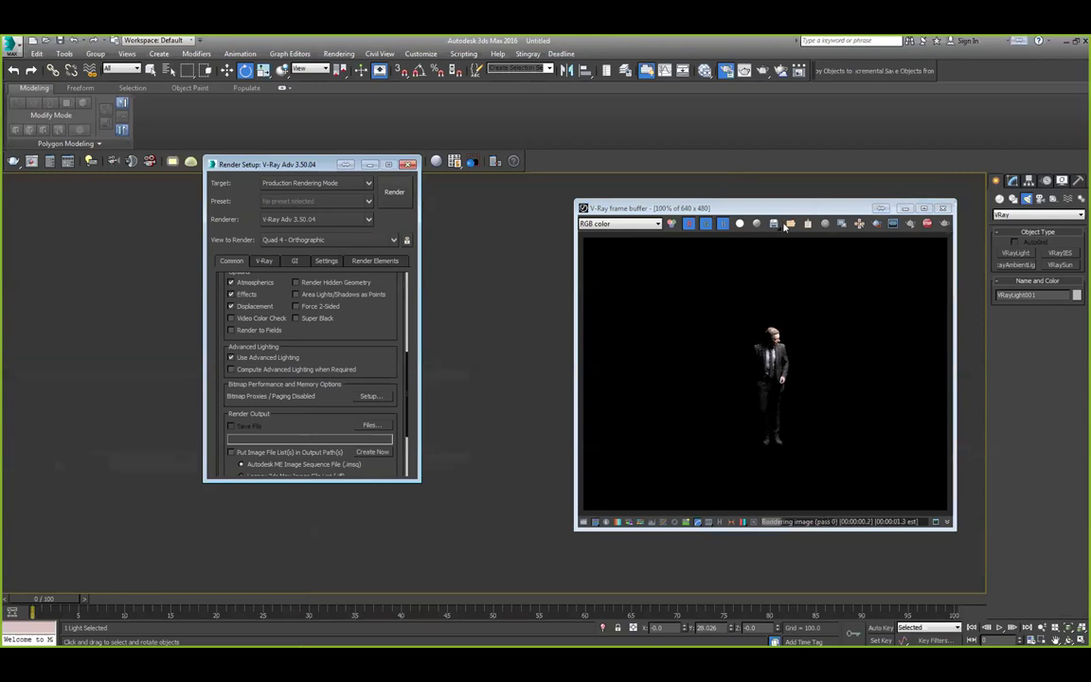
left_click_drag(791, 212, 361, 216)
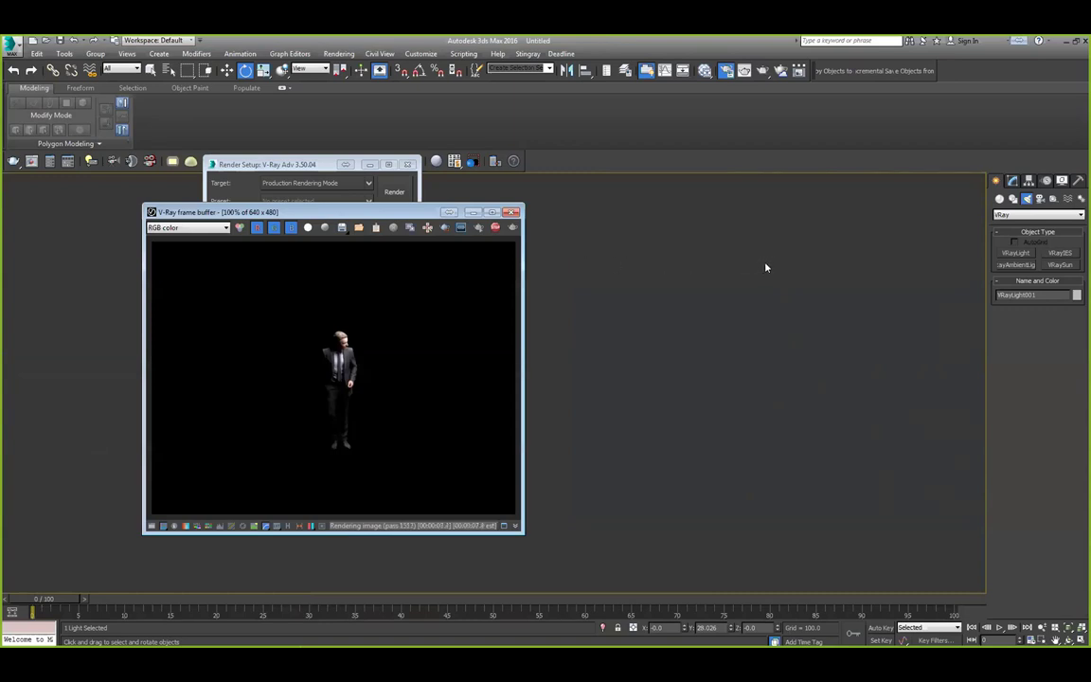
Move the frame buffer out of the way and delete the rectangular VRayLight in the Top view.
left_click(786, 268)
middle_click_drag(650, 312, 741, 371)
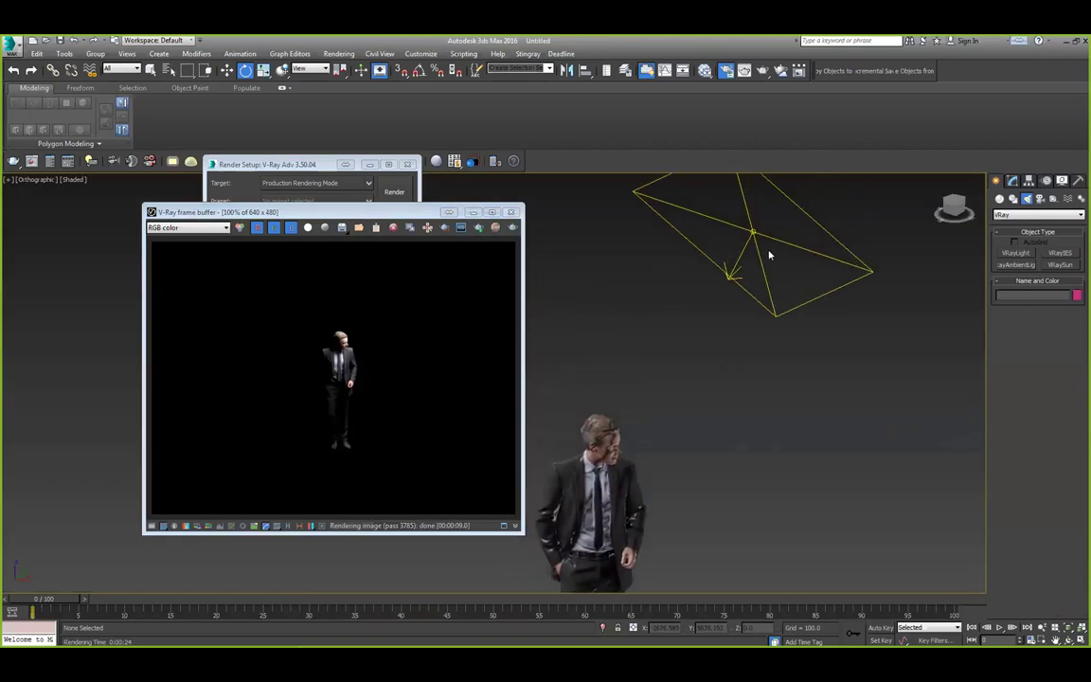
middle_click_drag(759, 319, 789, 328)
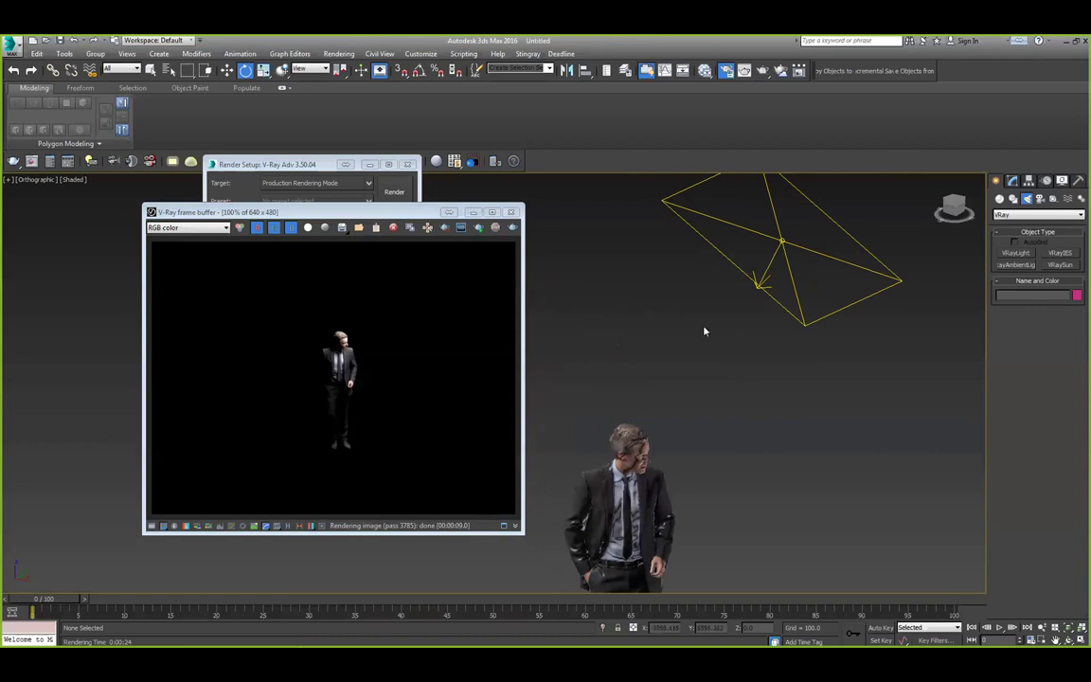
middle_click_drag(798, 316, 815, 285)
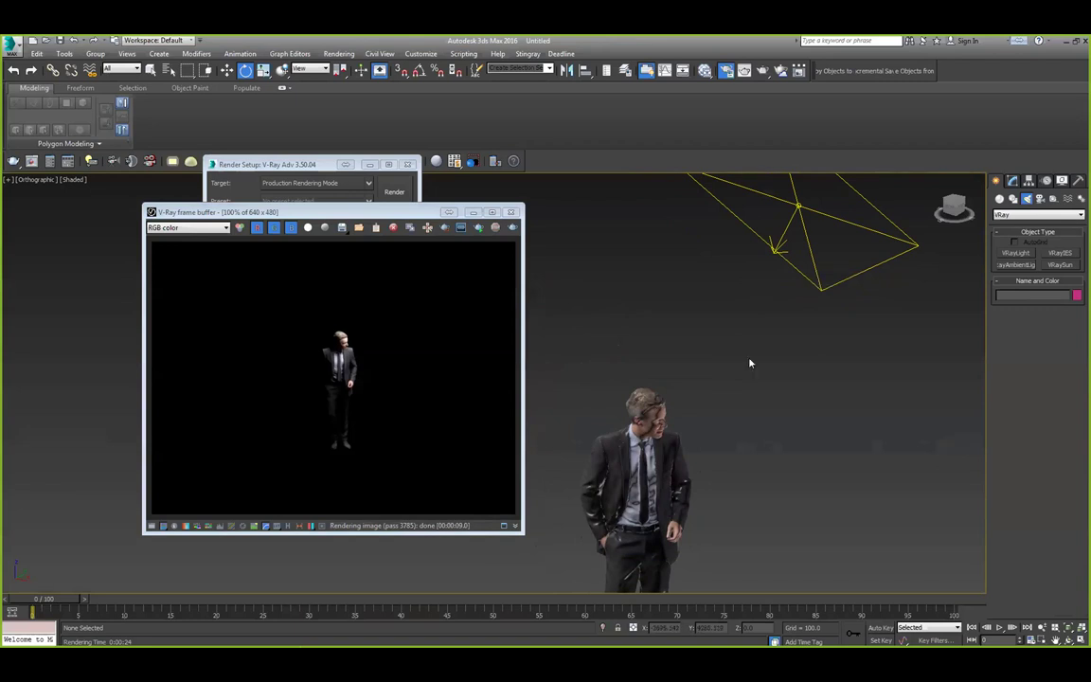
middle_click_drag(796, 401, 745, 367)
left_click_drag(386, 212, 2, 213)
key("t")
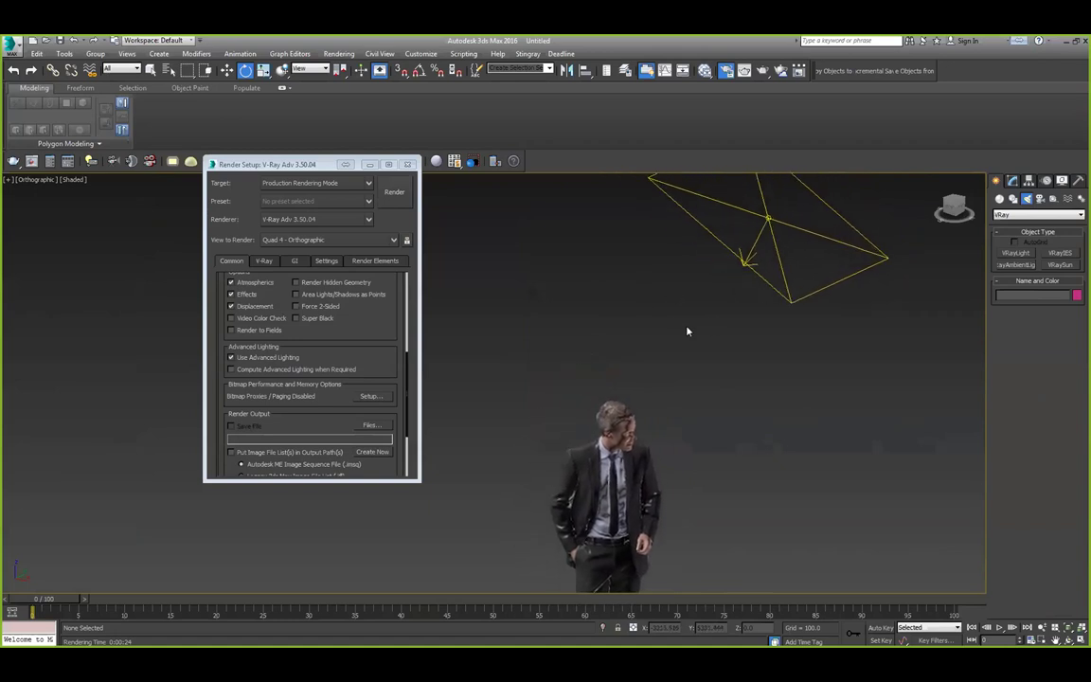
scroll(739, 383, "down", 5)
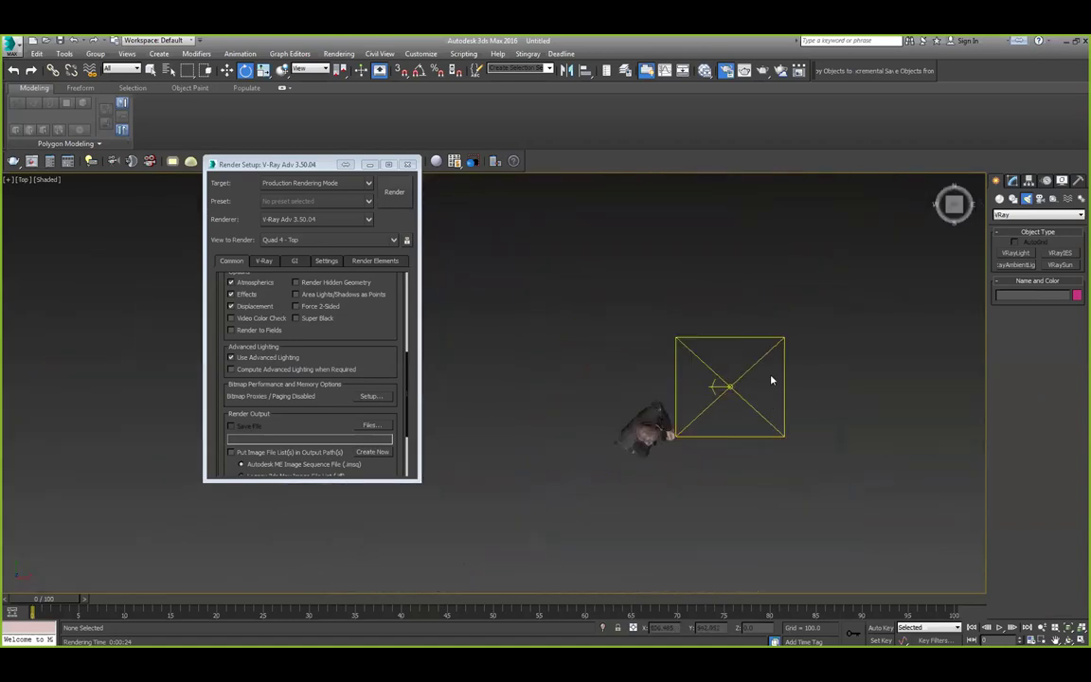
key("Delete")
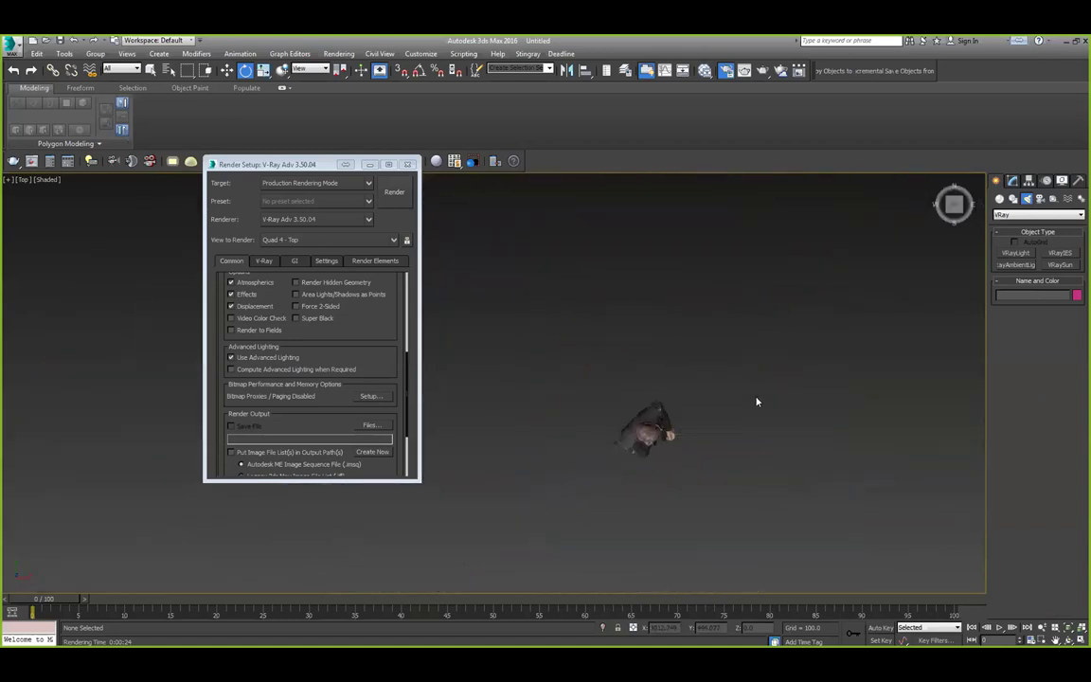
Create a targeted VRayIES light in the Top view, starting beside the figure and aiming across him.
left_click(1014, 215)
left_click(1056, 244)
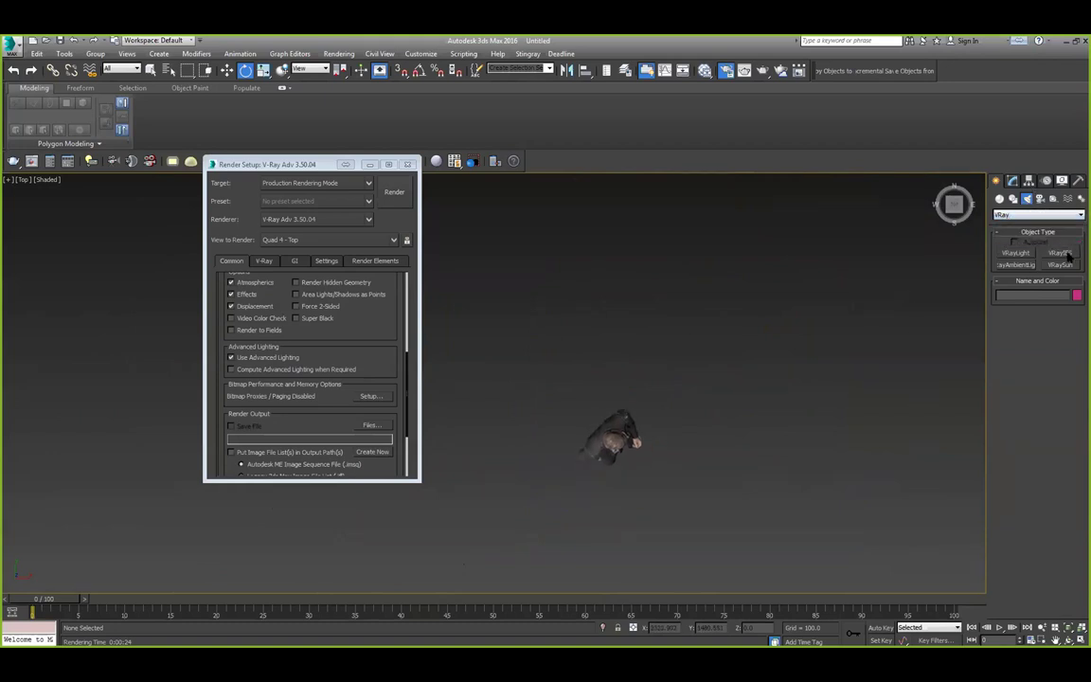
left_click(1065, 254)
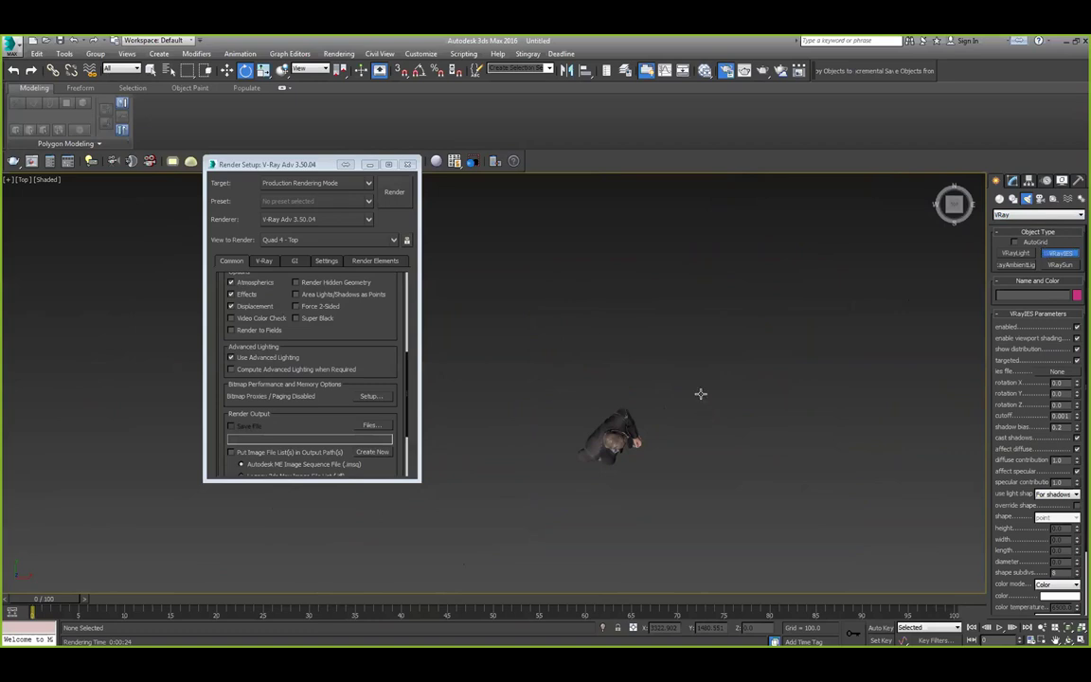
middle_click_drag(700, 393, 707, 366)
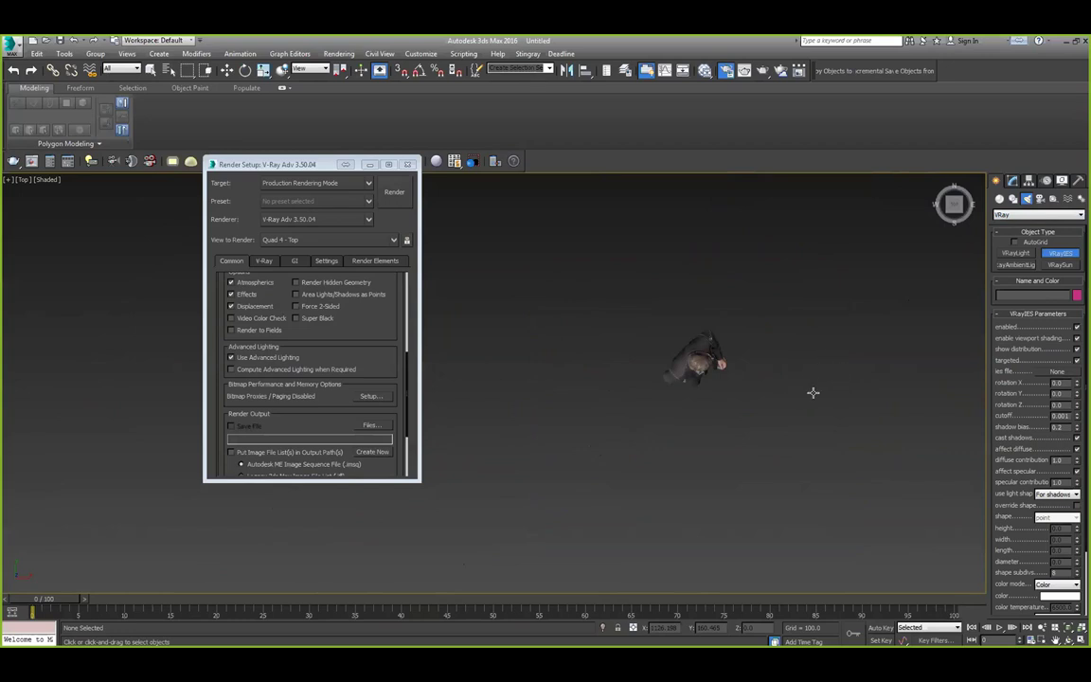
left_click_drag(894, 385, 631, 355)
Raise the VRayIES light to a Z height of about 4488 so it shines down toward the figure.
mouse_move(630, 355)
middle_mouse_down("alt")
mouse_move(701, 404)
mouse_move(881, 313)
mouse_move(772, 396)
middle_mouse_up("alt")
key("w")
left_click_drag(784, 410, 857, 95)
middle_click_drag(779, 349, 736, 533)
left_click_drag(756, 302, 769, 130)
middle_click_drag(651, 345, 716, 284)
middle_click_drag(708, 334, 834, 330, "alt")
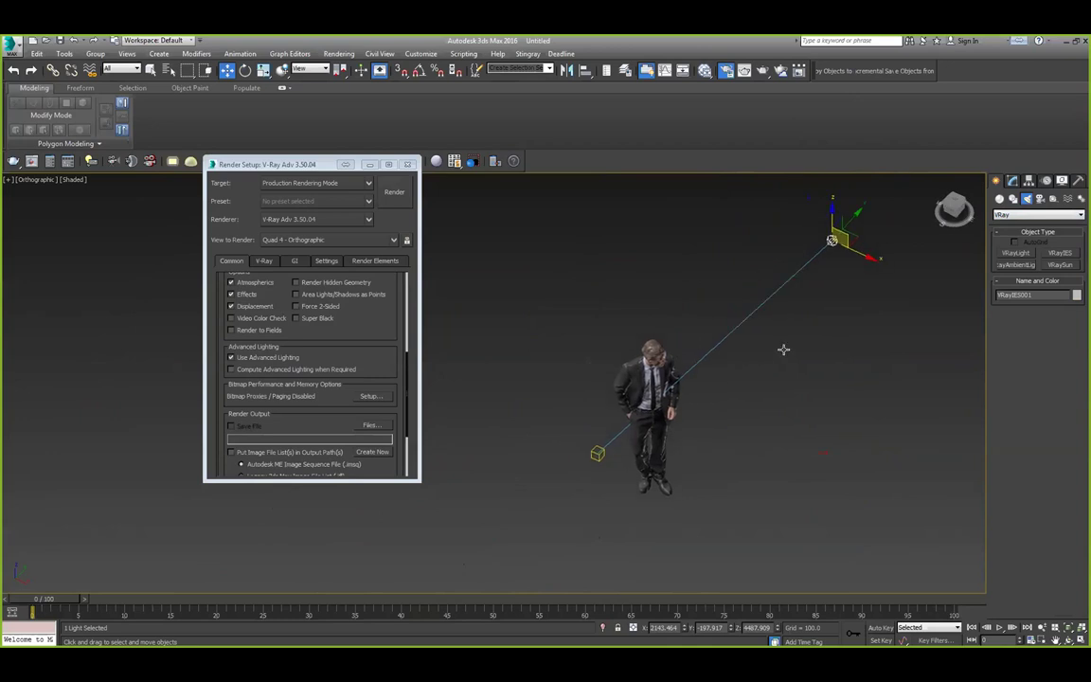
Close the render settings, make one copy of the VRayIES light, and place it at about X 730, Y -2620.
key("t")
scroll(784, 351, "down", 10)
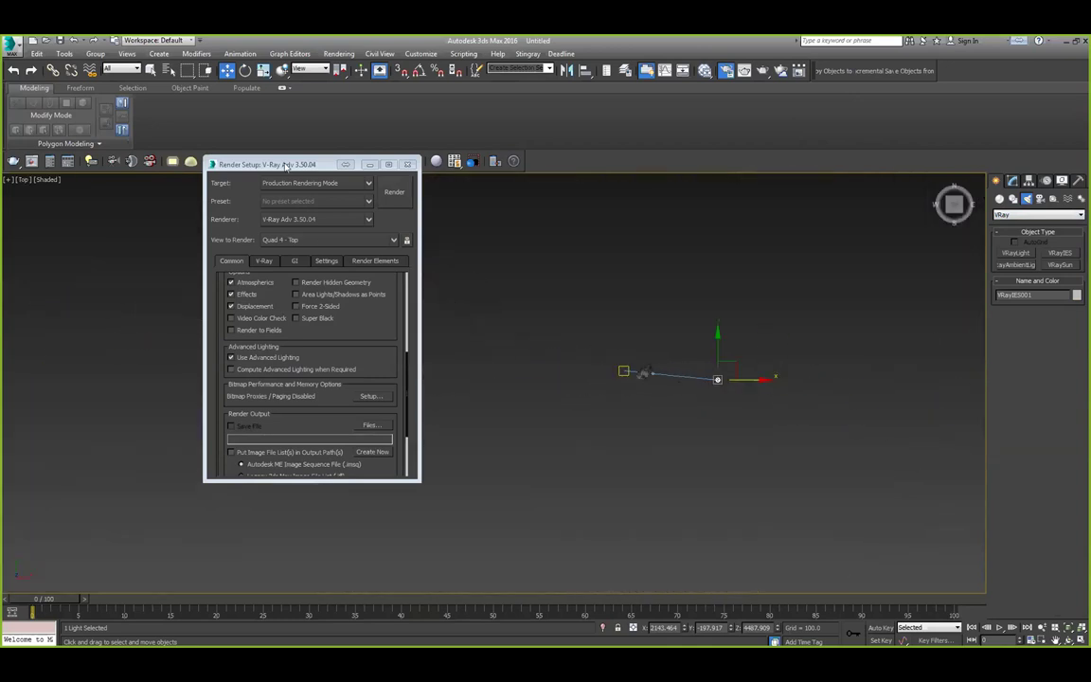
left_click(407, 163)
middle_click_drag(572, 336, 543, 329)
left_click_drag(706, 356, 597, 433, "shift")
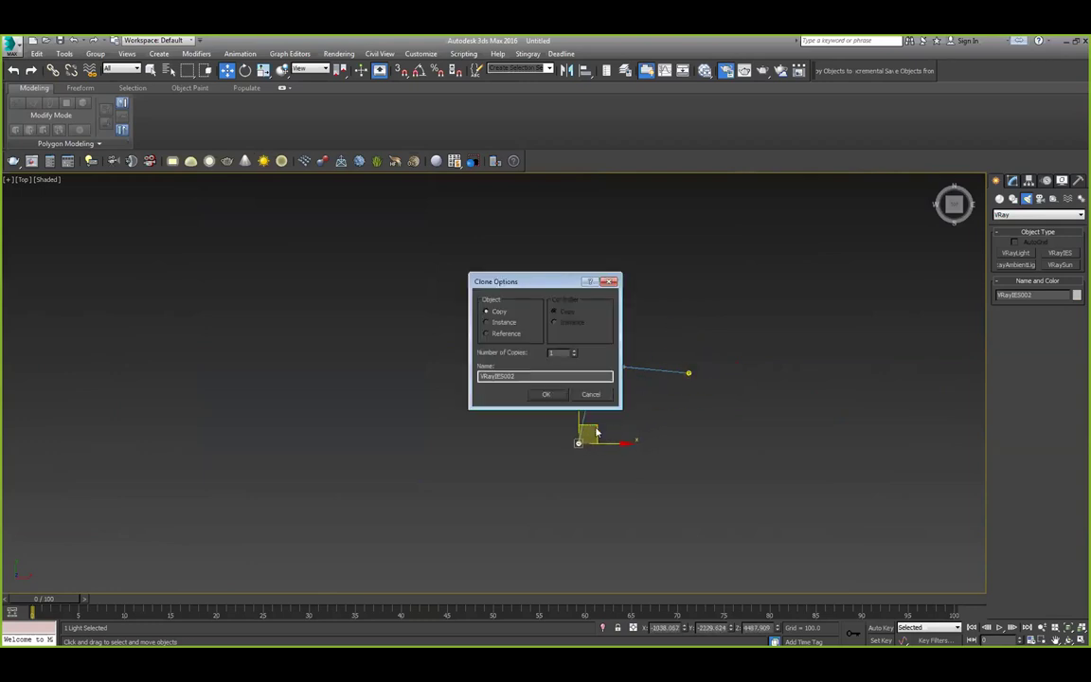
left_click(547, 395)
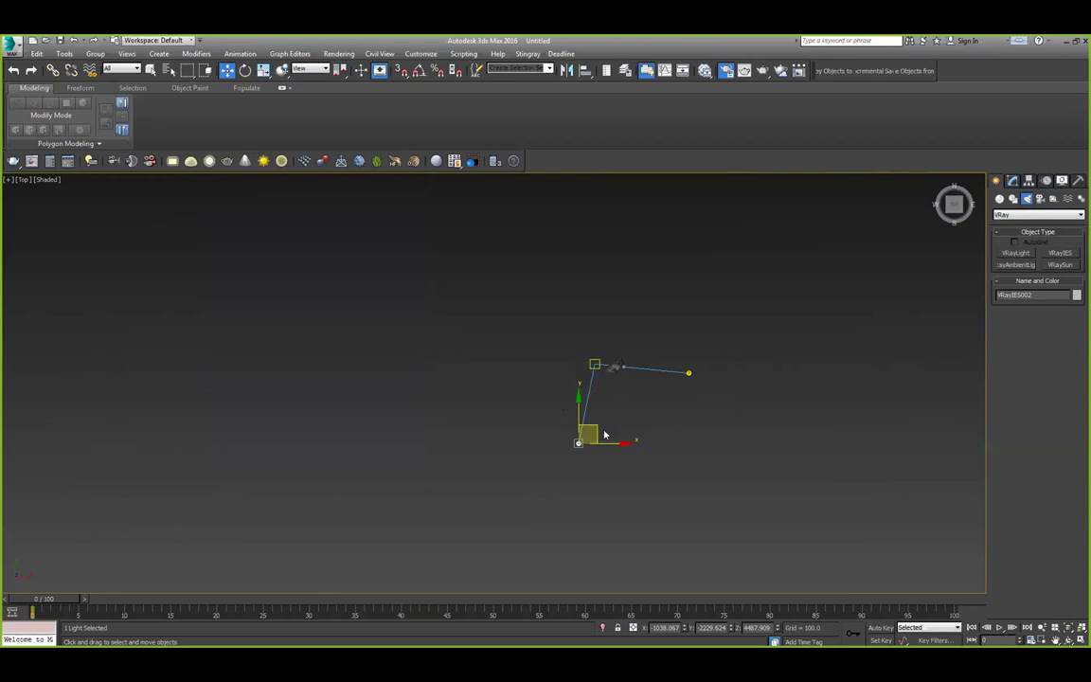
left_click_drag(595, 427, 656, 439)
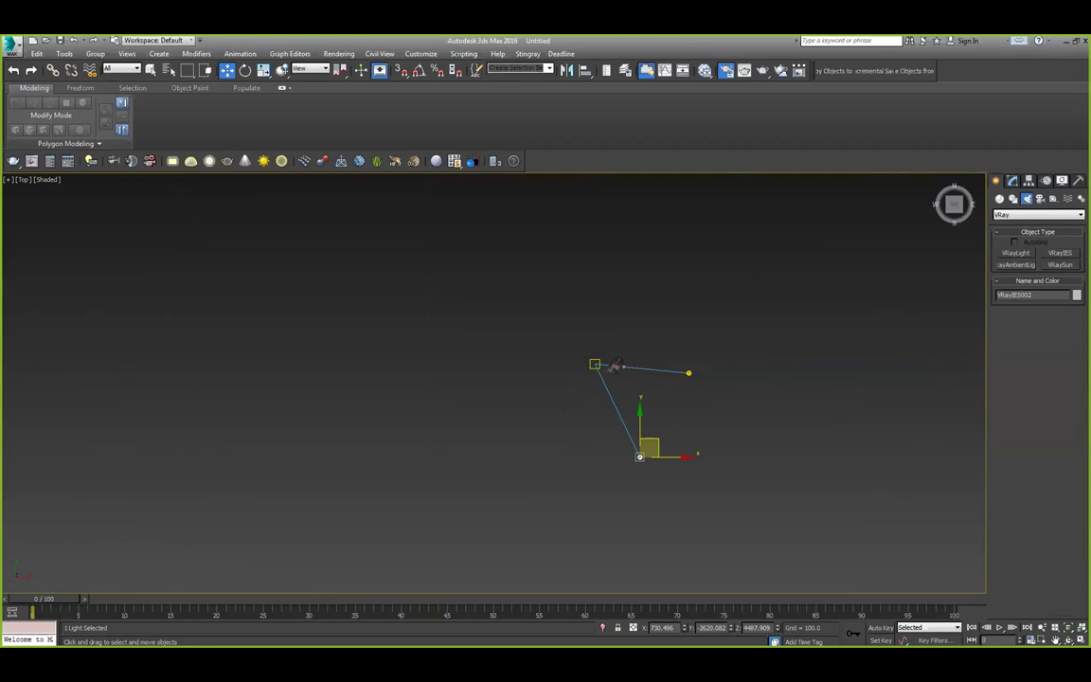
Move the copied light's target to about X -110, Y 676 so its beam crosses the figure.
left_click(595, 364)
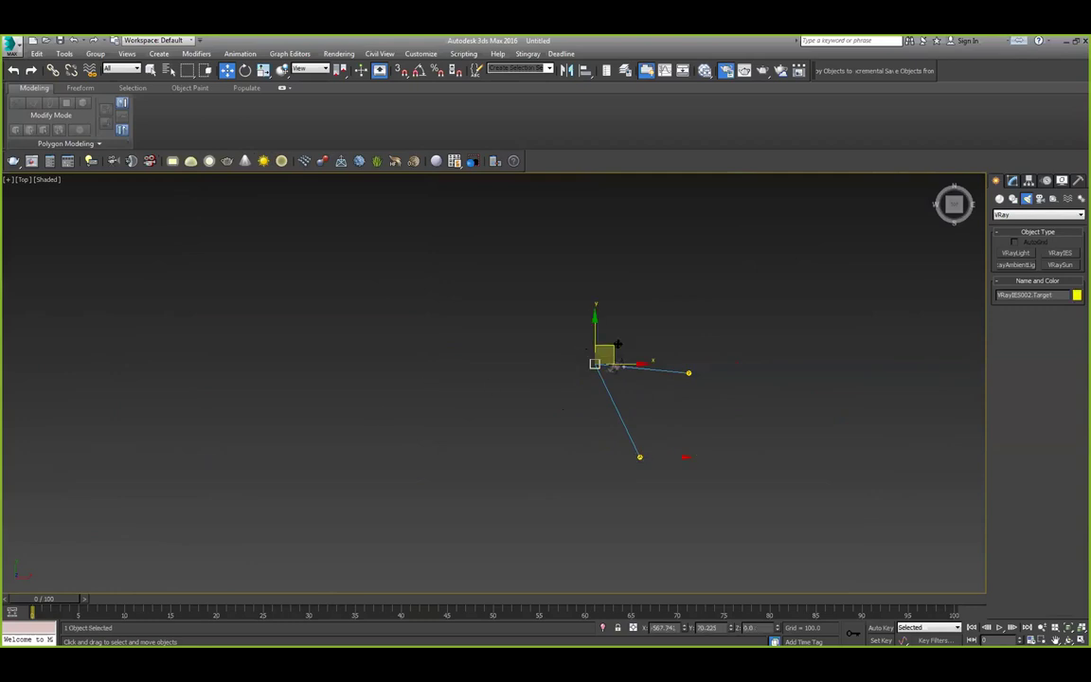
left_click_drag(604, 354, 620, 333)
middle_click_drag(602, 369, 665, 286, "alt")
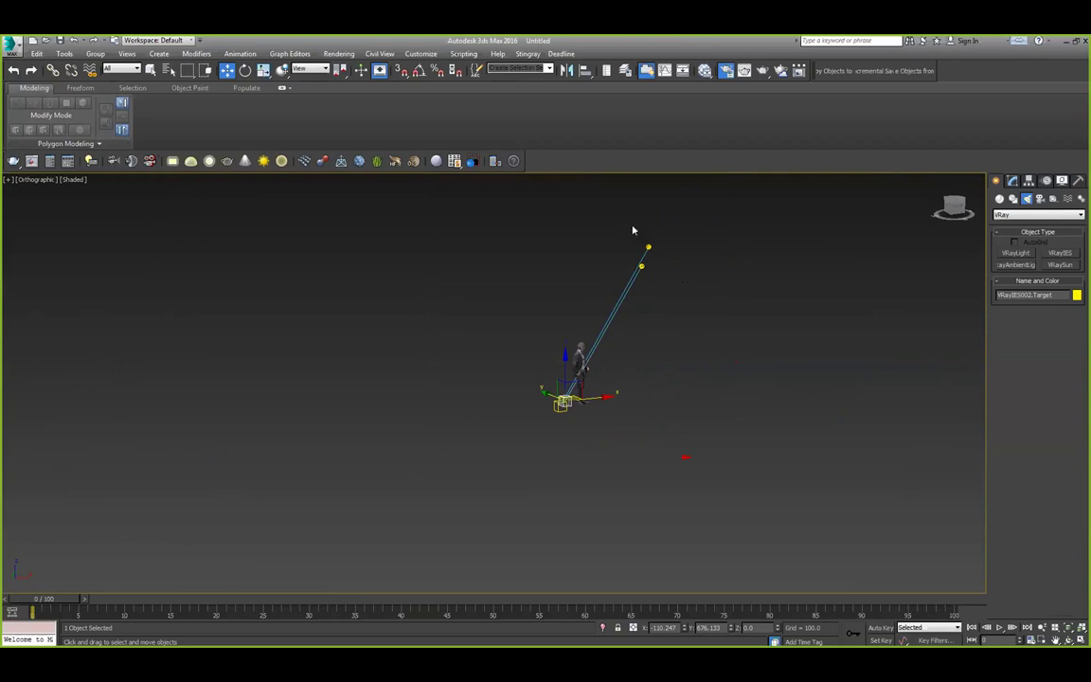
Select both VRayIES lights together and frame them with the figure in an angled view.
left_click(648, 247)
left_click(640, 265, "ctrl")
middle_click_drag(662, 312, 572, 327, "alt")
scroll(565, 328, "up", 5)
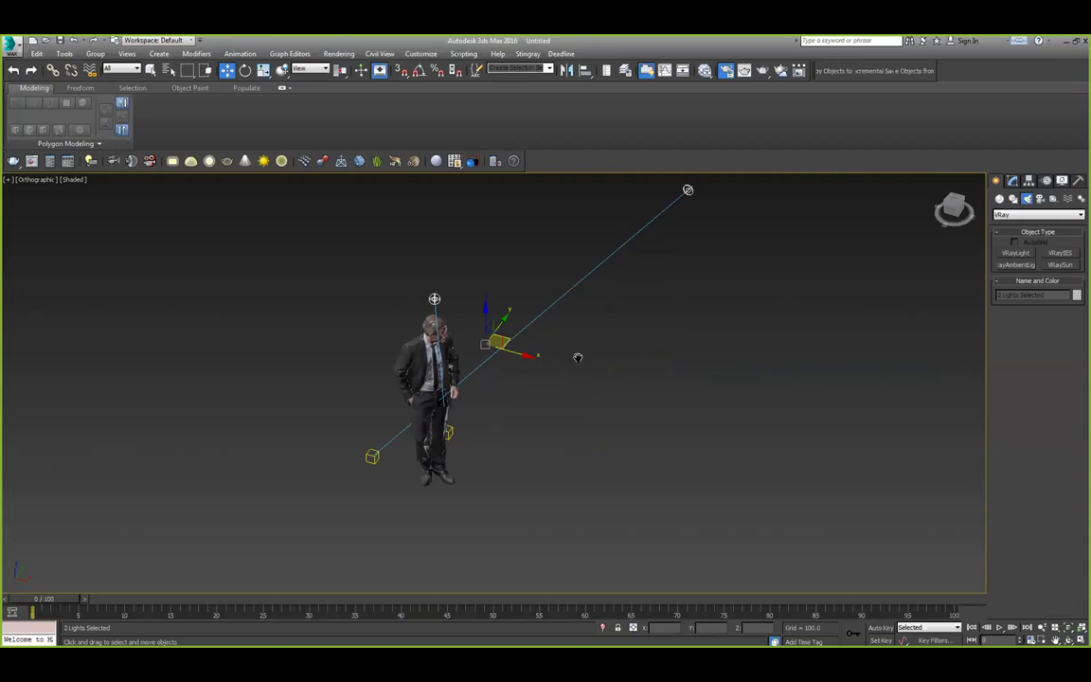
middle_click_drag(686, 360, 712, 366)
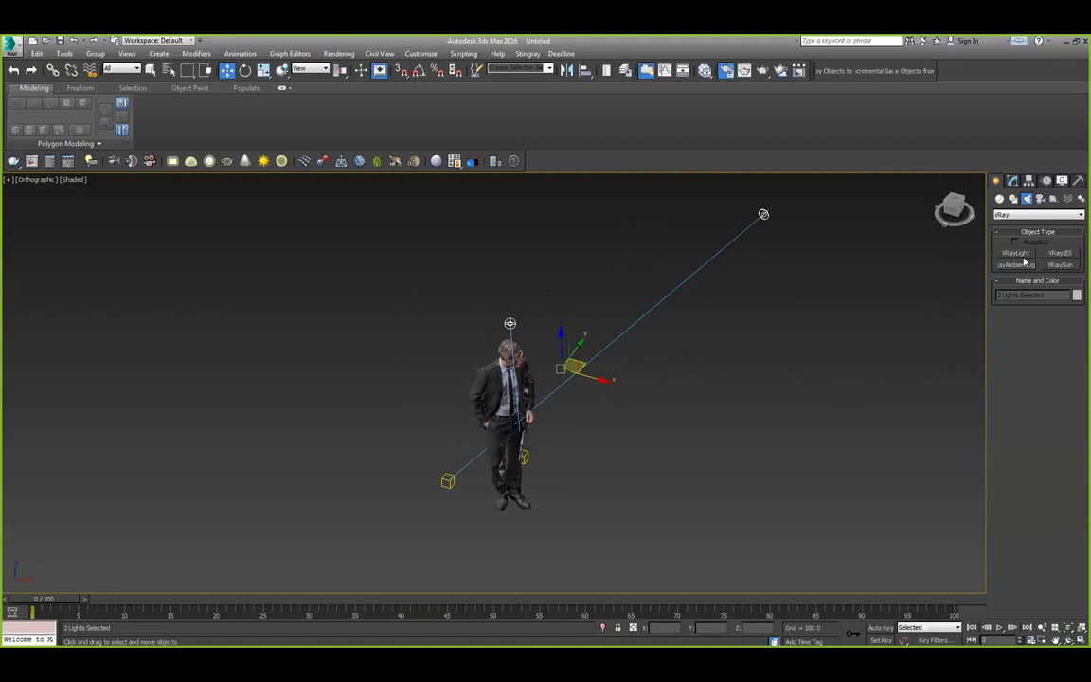
Load the Q1000PAR64MFL.IES profile from the PAR64 folder of the IES library into both selected VRayIES lights.
left_click(1013, 182)
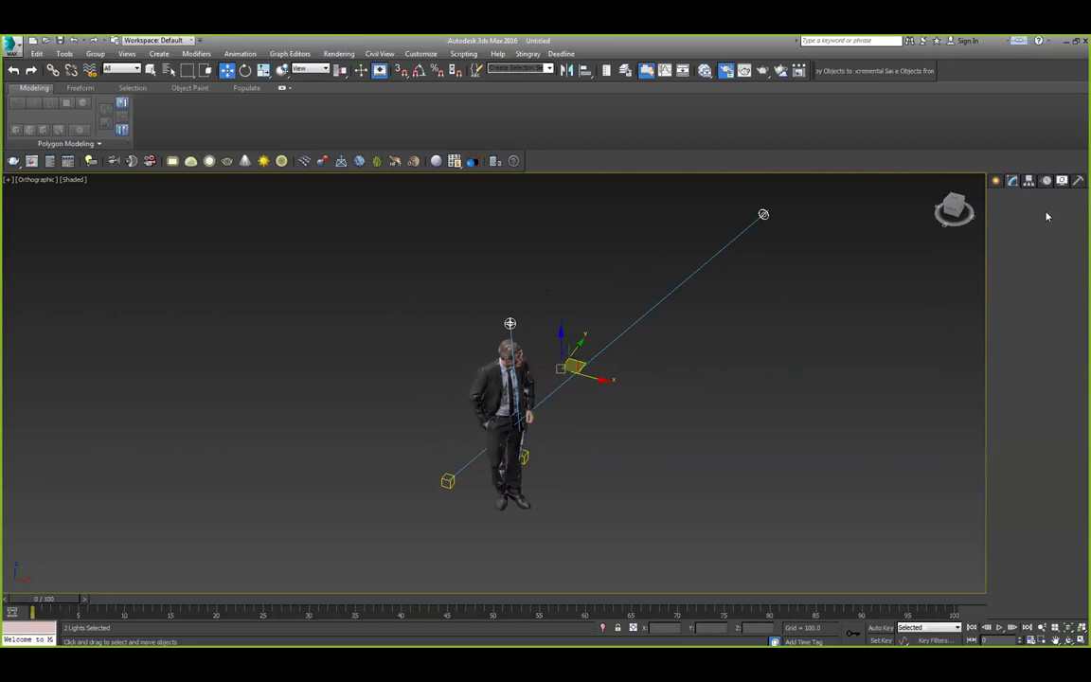
left_click(1056, 387)
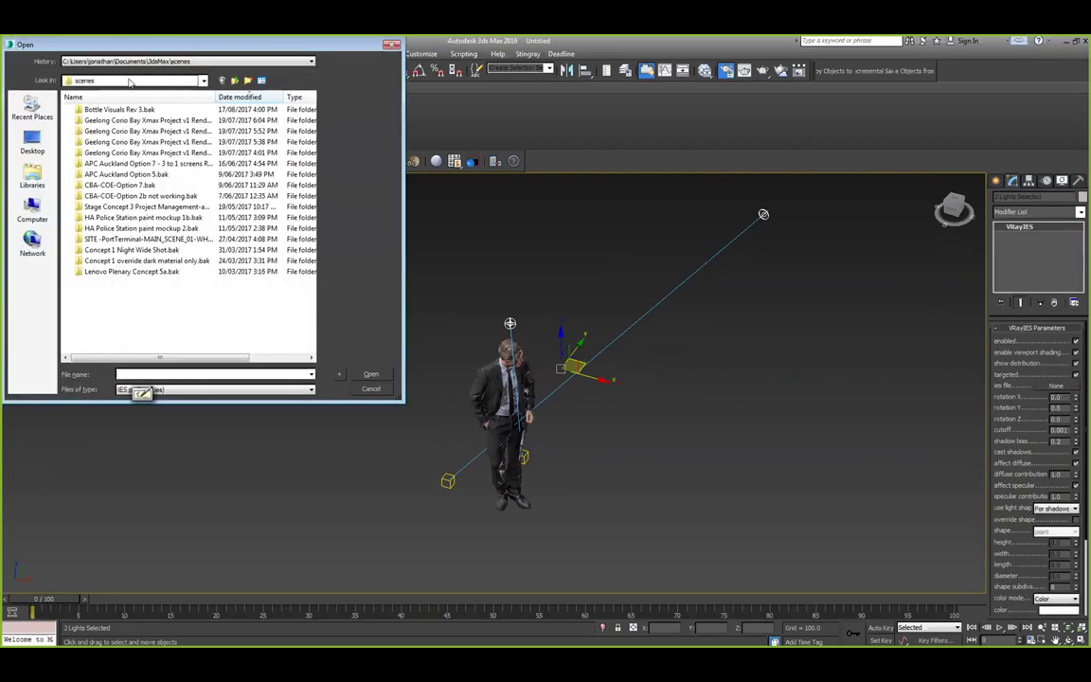
left_click(131, 80)
left_click(123, 193)
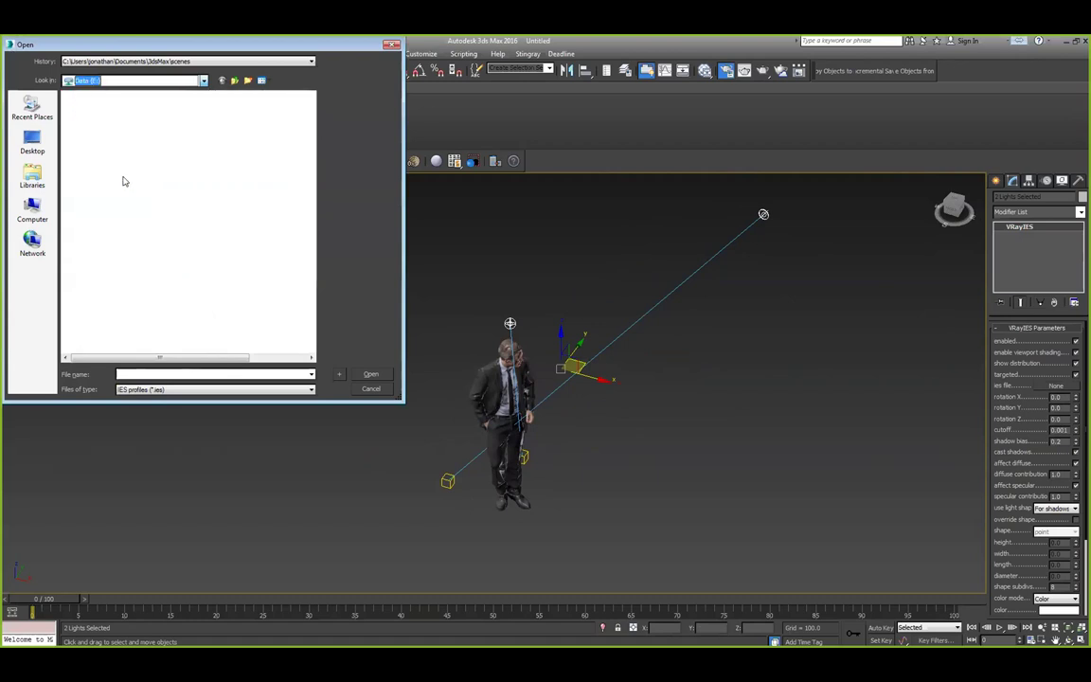
double_click(124, 195)
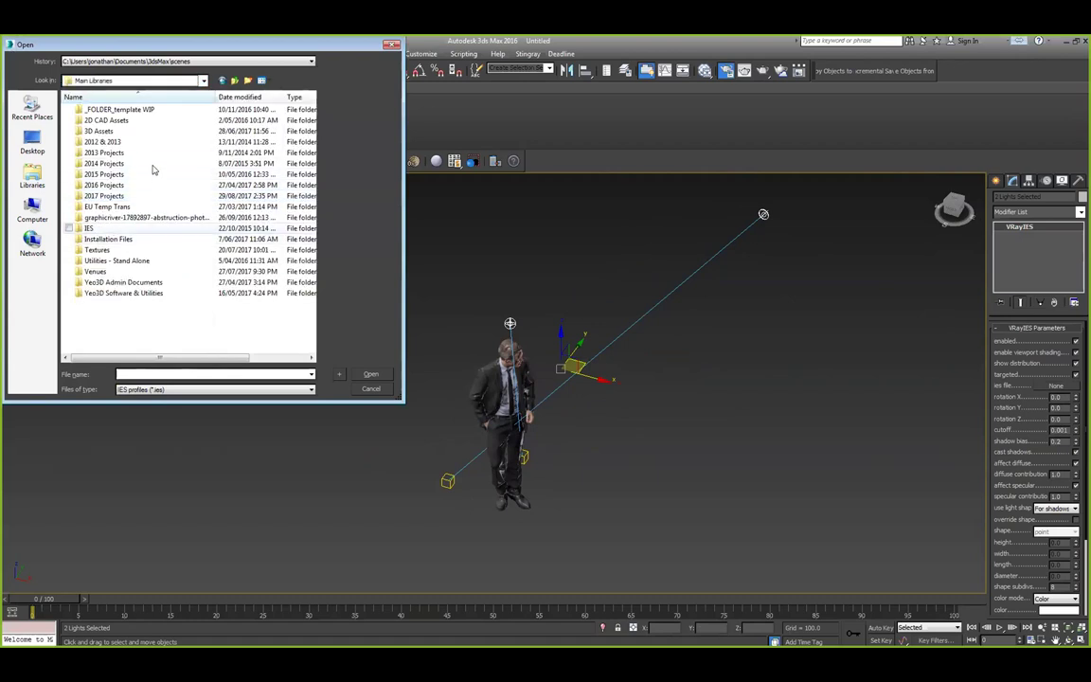
double_click(95, 228)
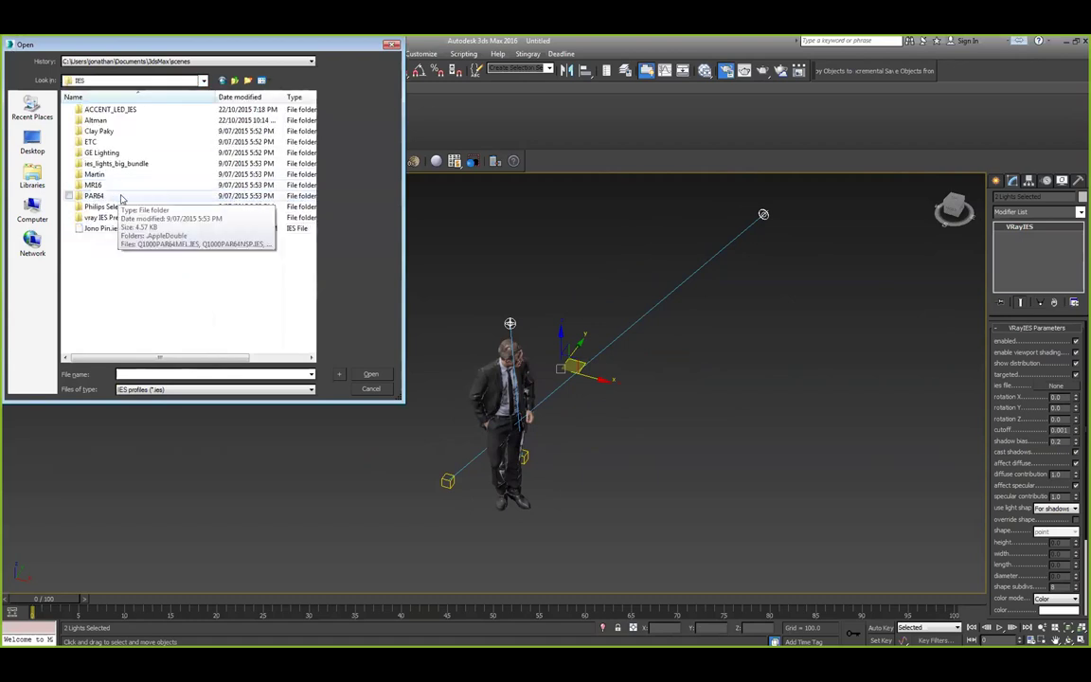
double_click(112, 196)
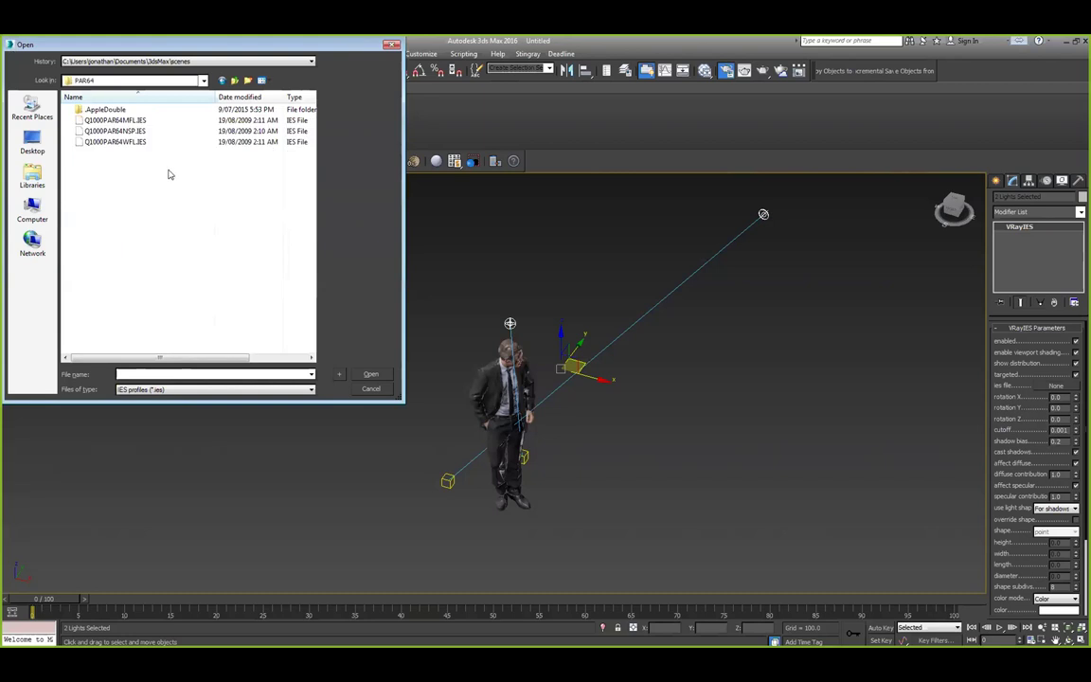
left_click(148, 121)
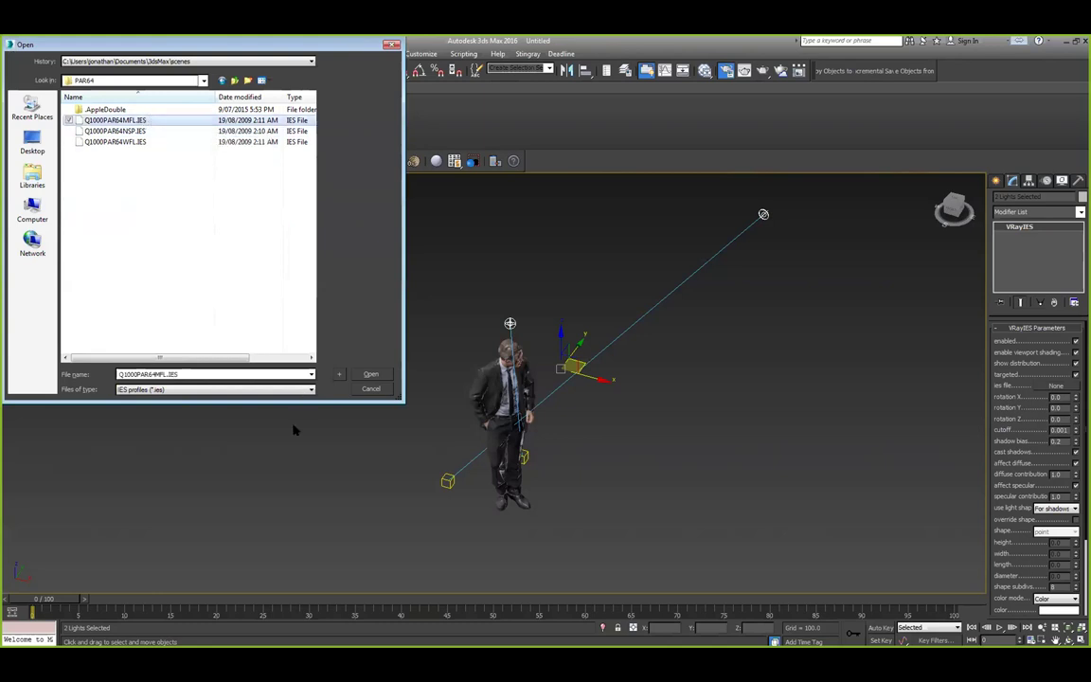
left_click(378, 376)
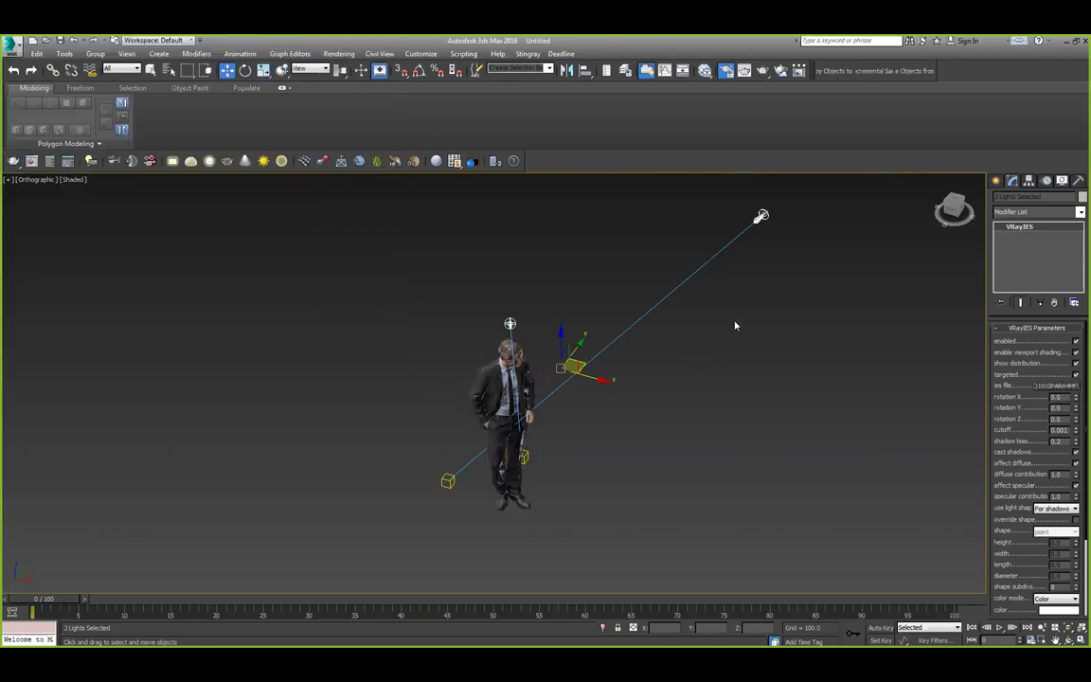
Switch the viewport to Perspective and frame the figure together with the VRayIES lights above it.
mouse_move(674, 317)
middle_mouse_down("alt")
mouse_move(695, 370)
mouse_move(669, 370)
mouse_move(691, 371)
mouse_move(689, 314)
middle_mouse_up("alt")
middle_click_drag(535, 322, 537, 239)
scroll(632, 265, "up", 2)
middle_click_drag(554, 297, 463, 353)
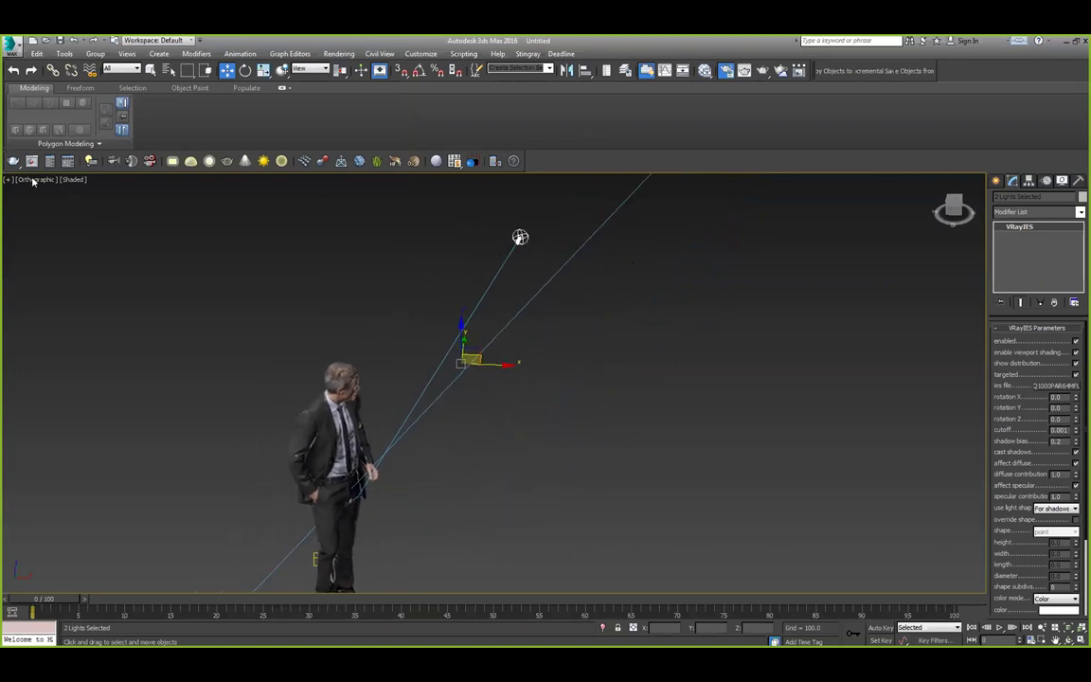
left_click(33, 185)
left_click(36, 182)
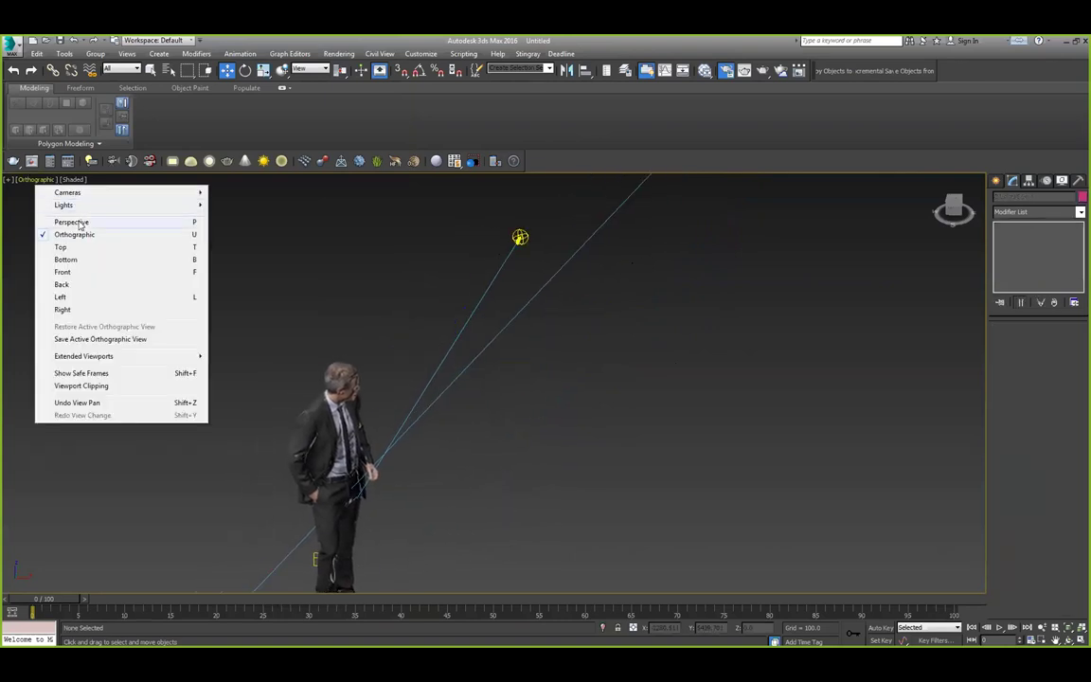
left_click(81, 223)
middle_click_drag(606, 397, 585, 379, "alt")
scroll(584, 379, "down", 5)
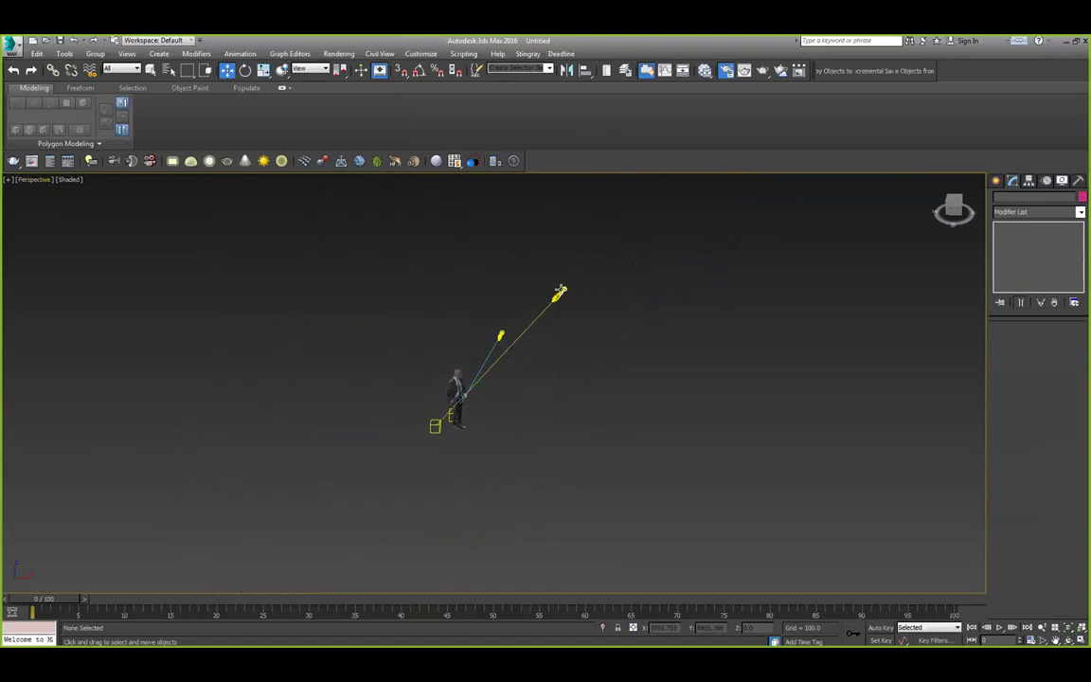
middle_click_drag(554, 345, 683, 390)
scroll(565, 331, "up", 5)
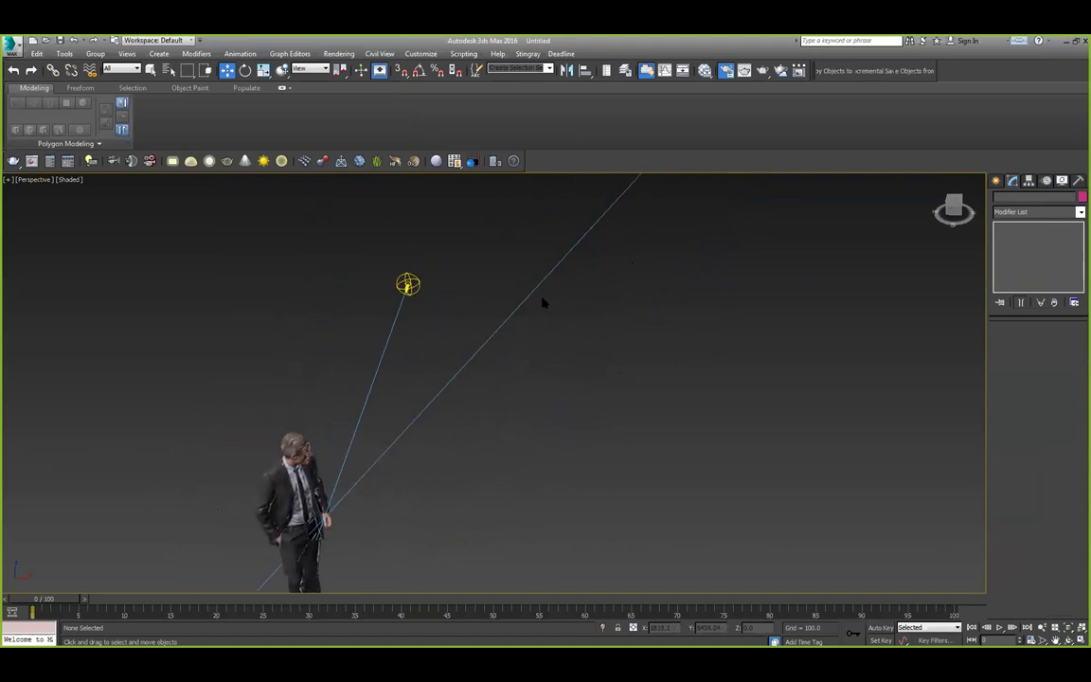
middle_click_drag(539, 310, 659, 327)
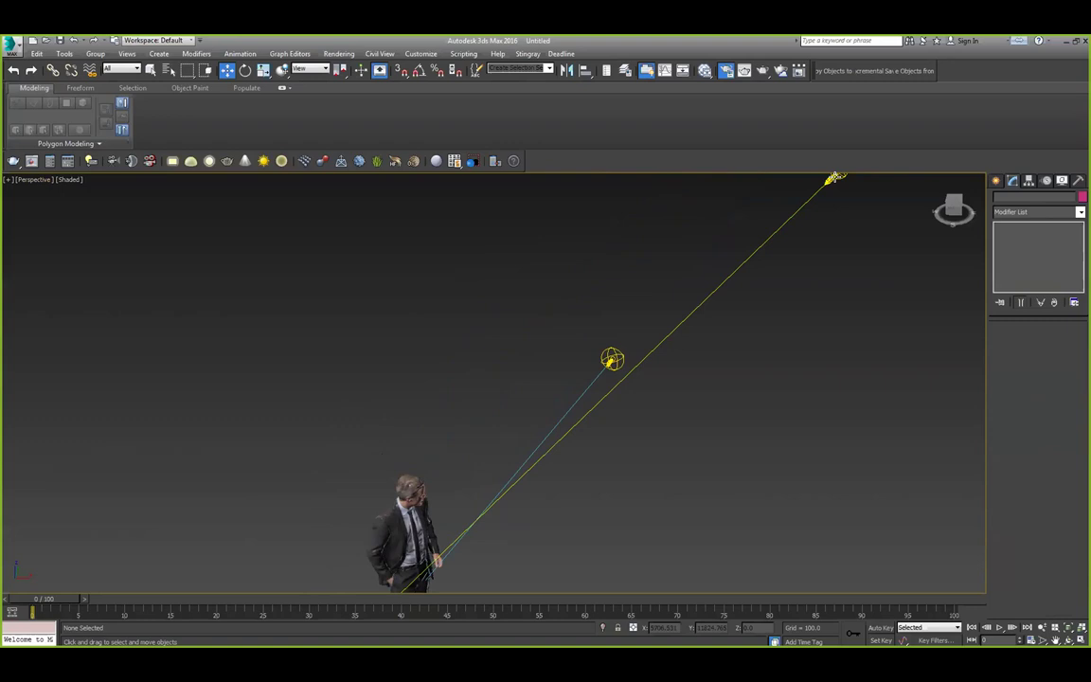
Select the farther VRayIES light and render the perspective view of the standing figure.
left_click(841, 182)
middle_click_drag(703, 345, 730, 258, "alt")
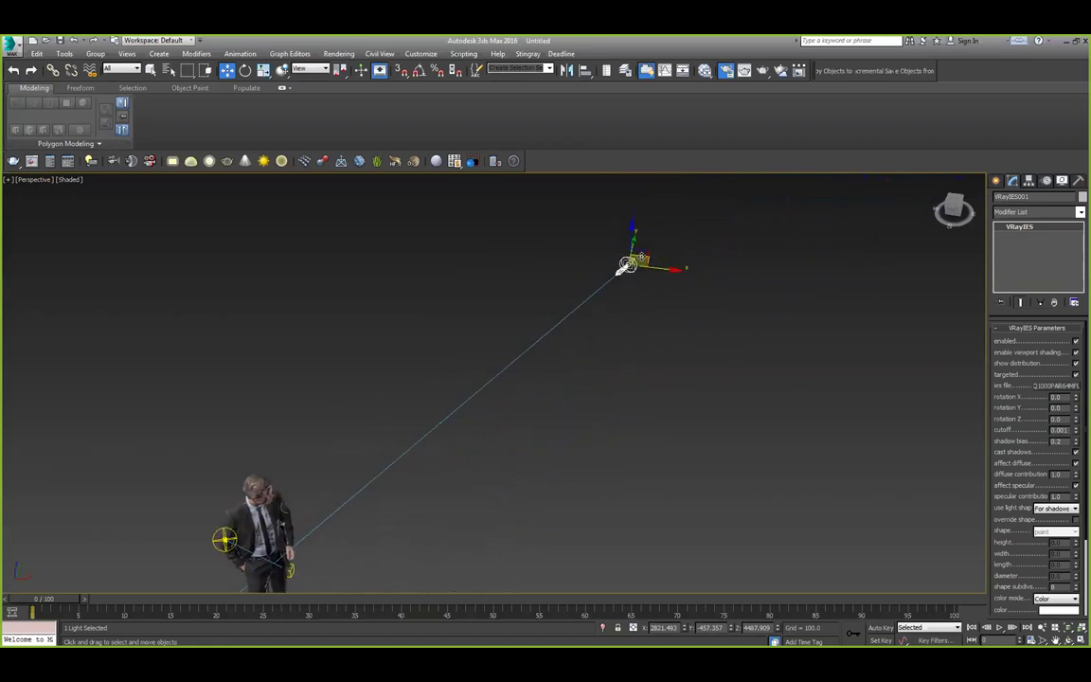
middle_click_drag(652, 322, 702, 82, "alt")
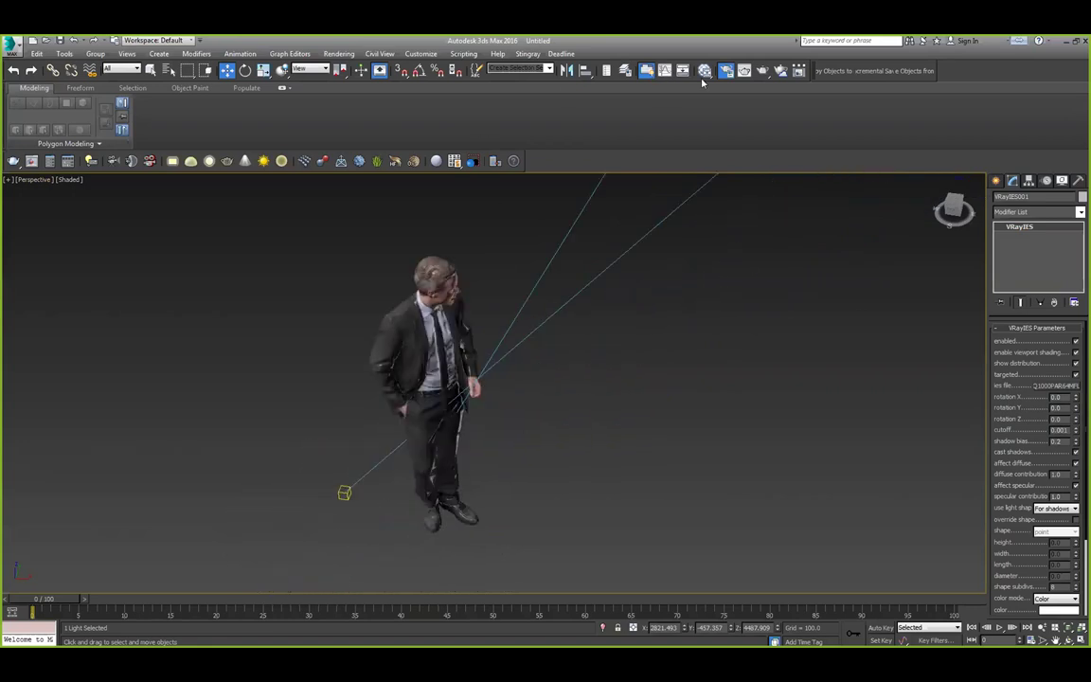
left_click(725, 71)
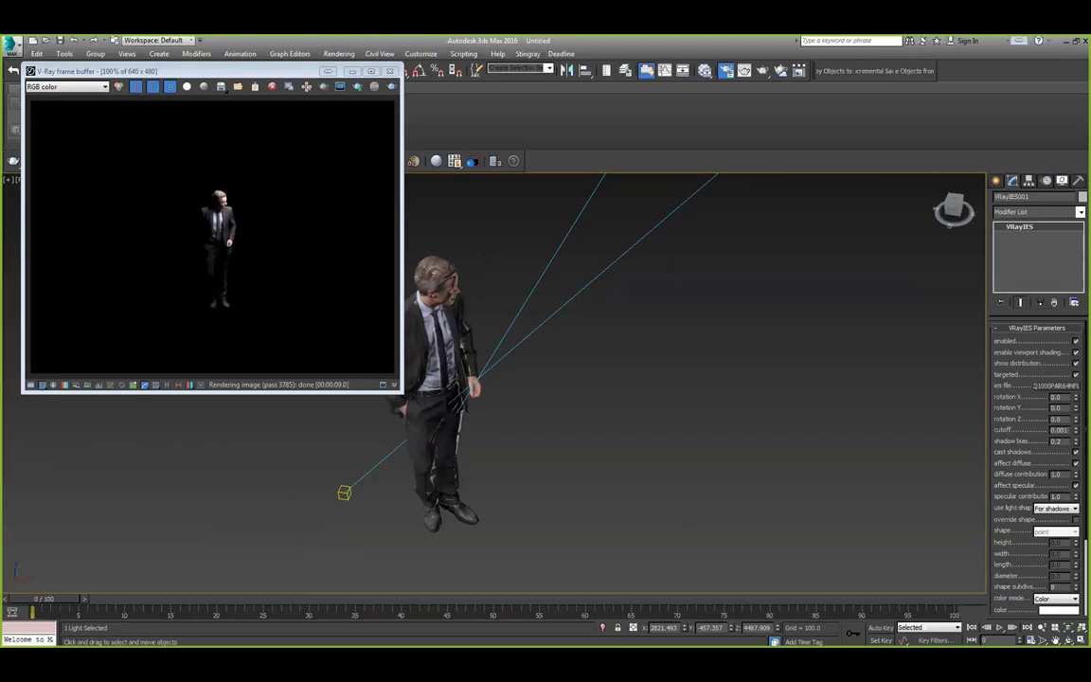
Set the render target to ActiveShade Mode and its renderer to V-Ray RT 3.50.04.
key("F10")
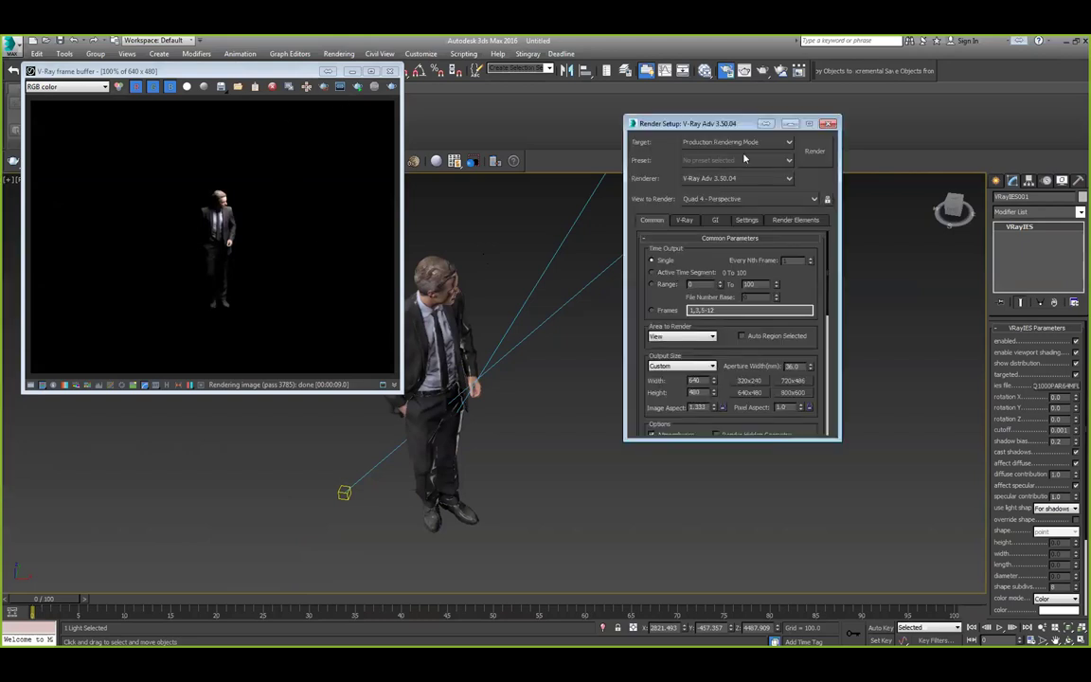
left_click(724, 142)
left_click(722, 183)
left_click(725, 178)
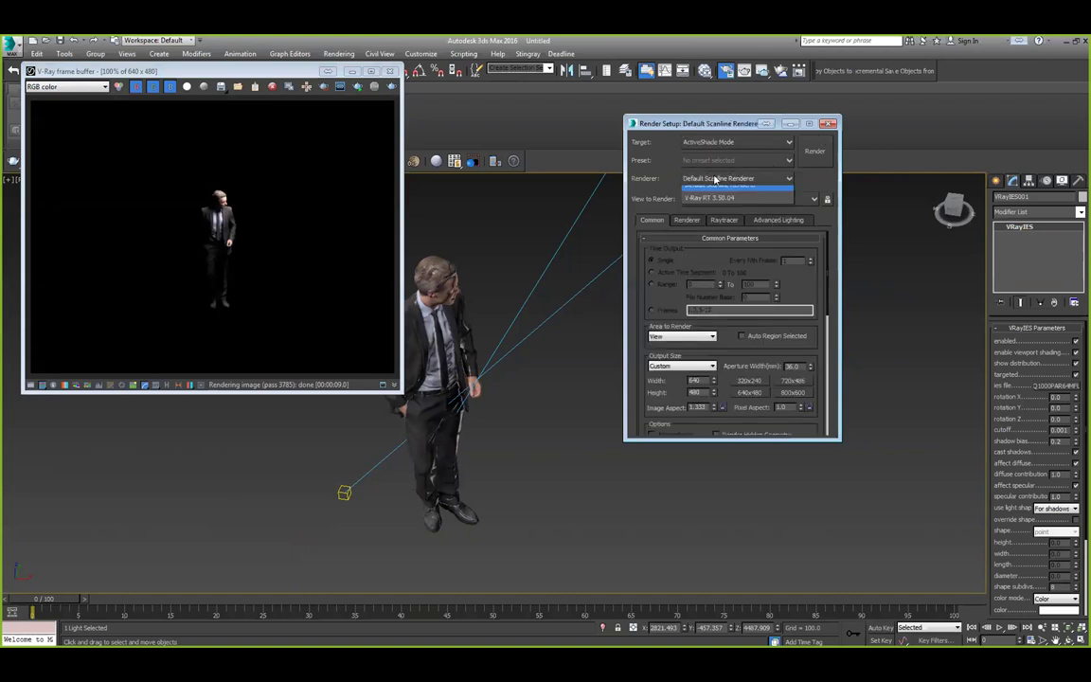
left_click(727, 232)
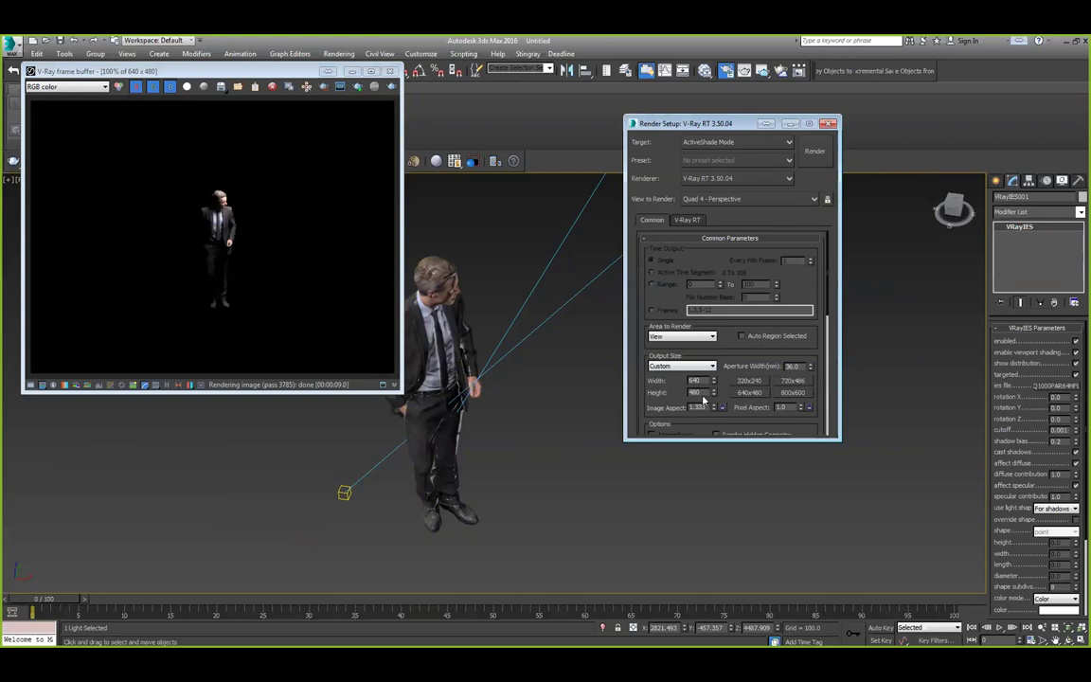
Set the render output height to 360 and close the V-Ray frame buffer.
type("360")
middle_click_drag(485, 319, 306, 138)
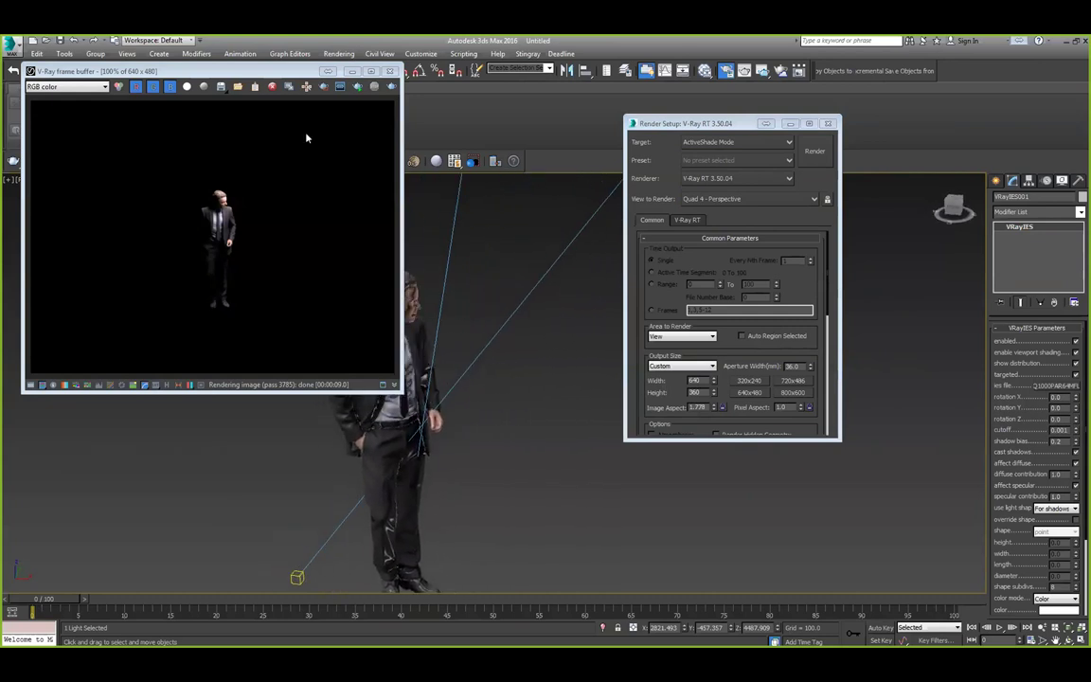
left_click(272, 73)
left_click(389, 71)
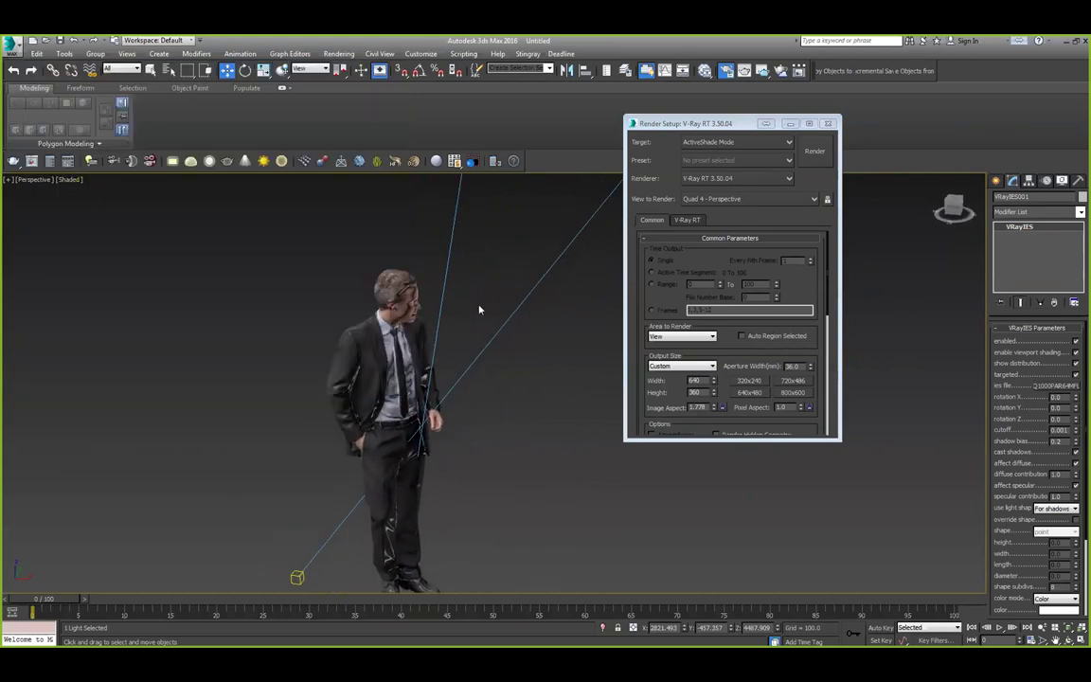
Show the scene in the top view and start creating a Standard Physical camera.
middle_click_drag(480, 309, 514, 361, "alt")
key("t")
scroll(587, 410, "down", 5)
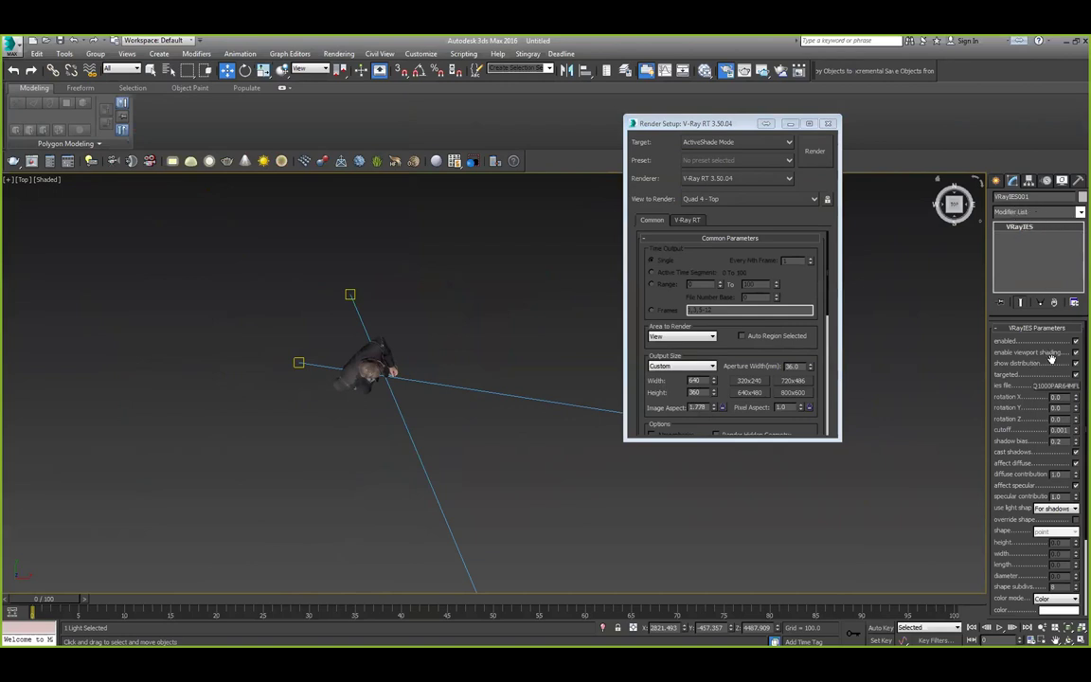
left_click(999, 182)
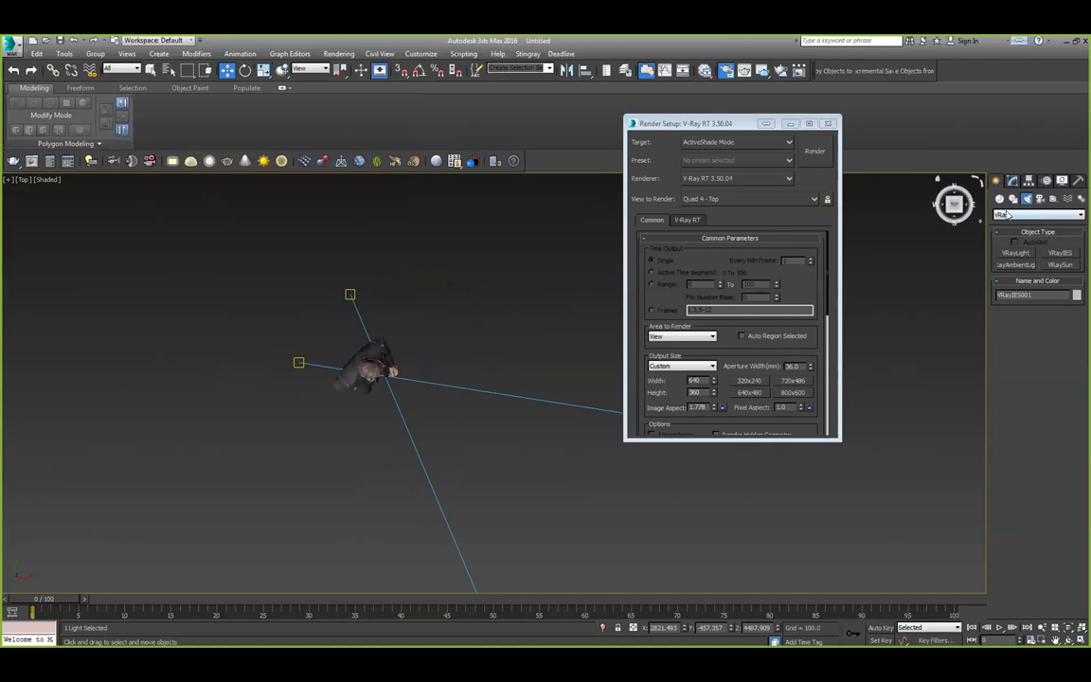
left_click(1040, 198)
left_click(1025, 217)
left_click(1029, 223)
left_click(1021, 255)
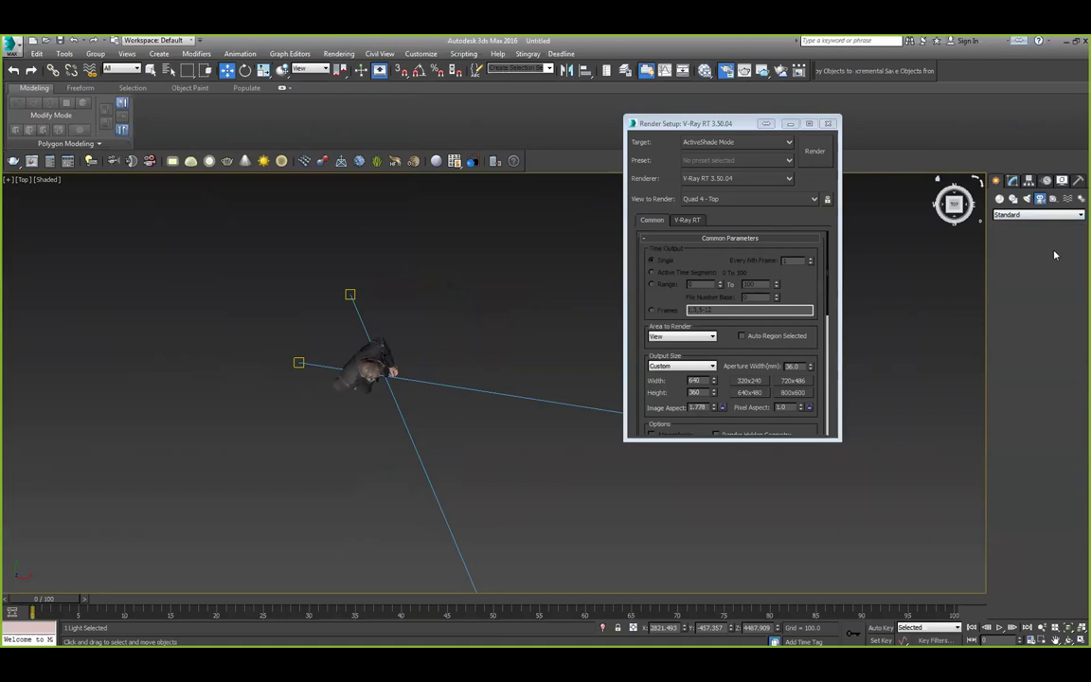
left_click(1016, 252)
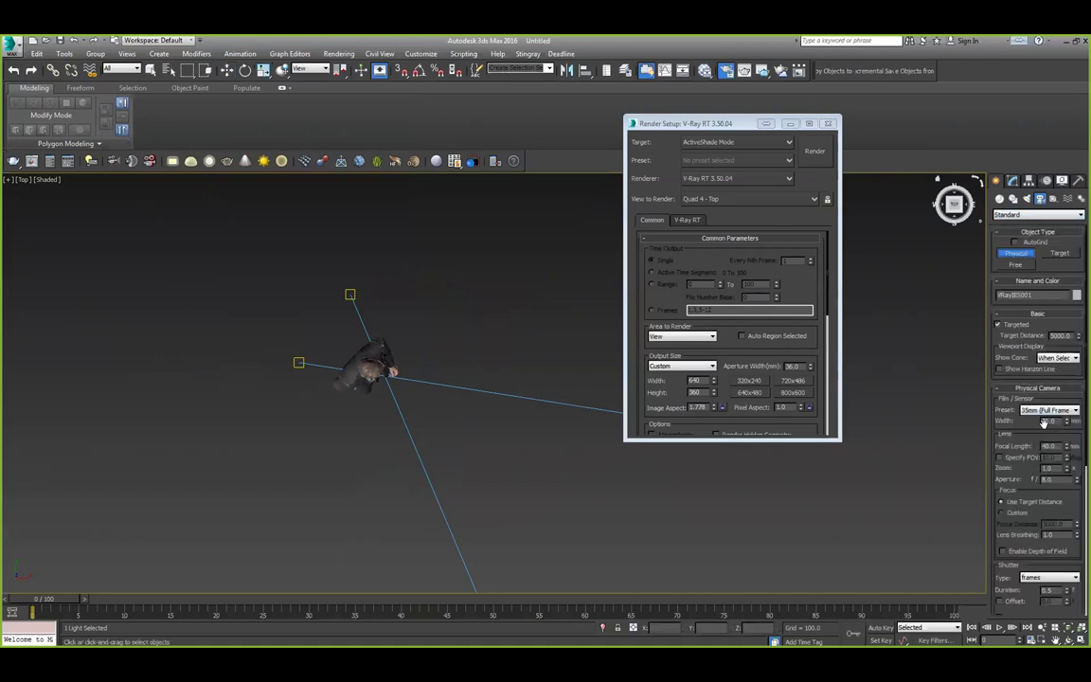
Set the camera's shutter type to 1/seconds with a duration of 150 and its target exposure gain to 10.2 EV.
scroll(1030, 435, "down", 5)
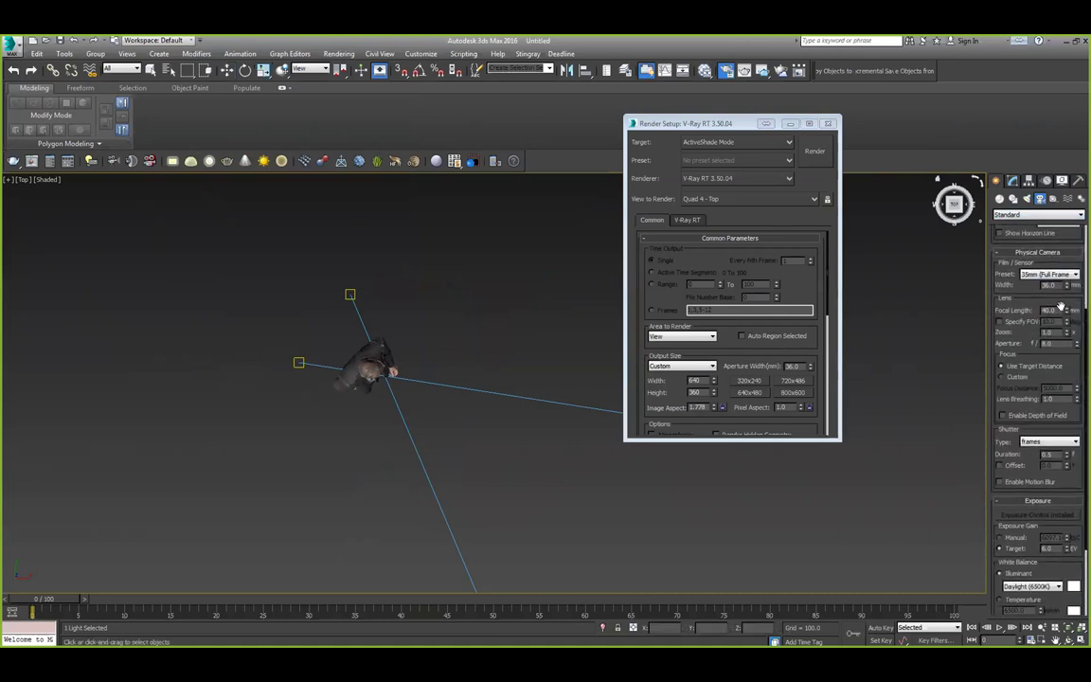
left_click(1049, 442)
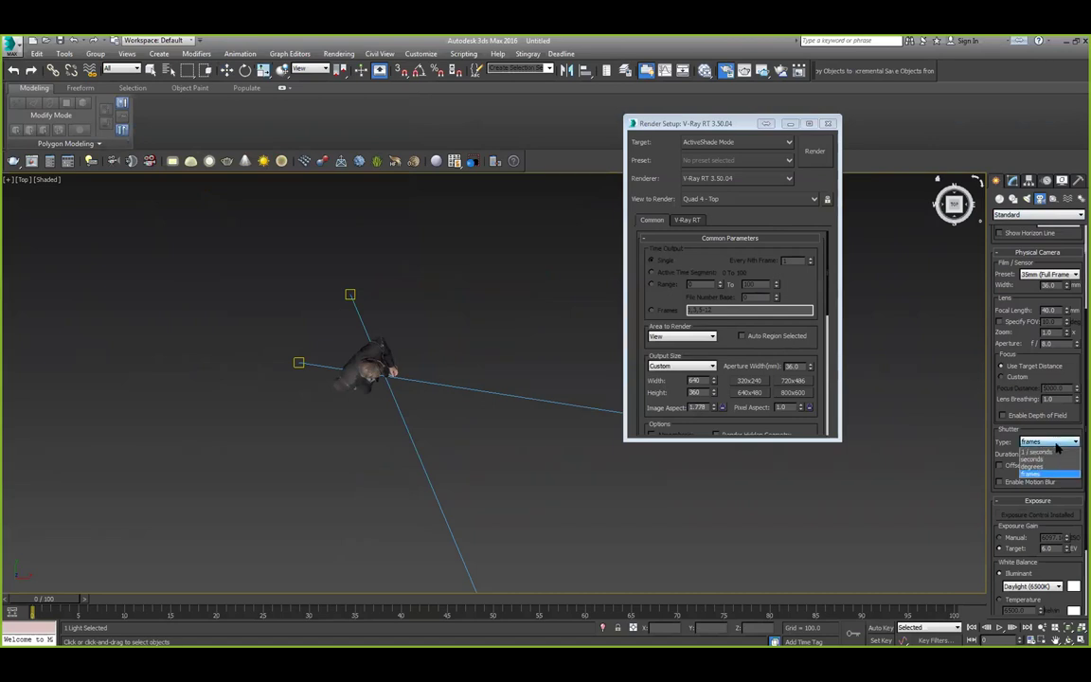
left_click(1042, 455)
type("150")
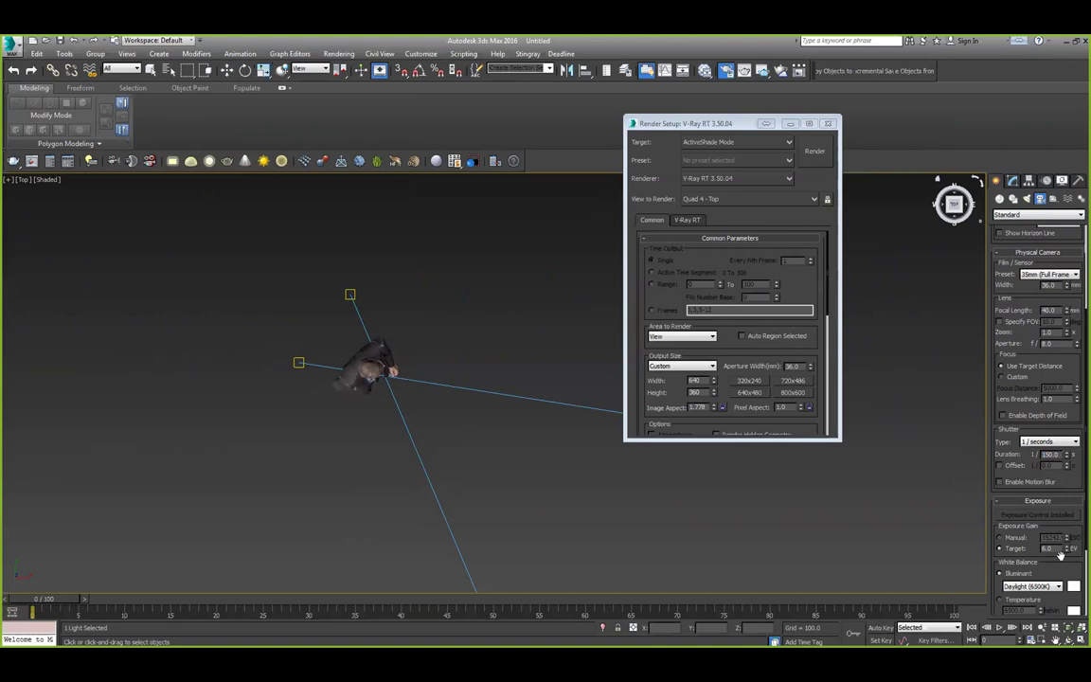
left_click_drag(1053, 548, 975, 547)
type("10.2")
key("Return")
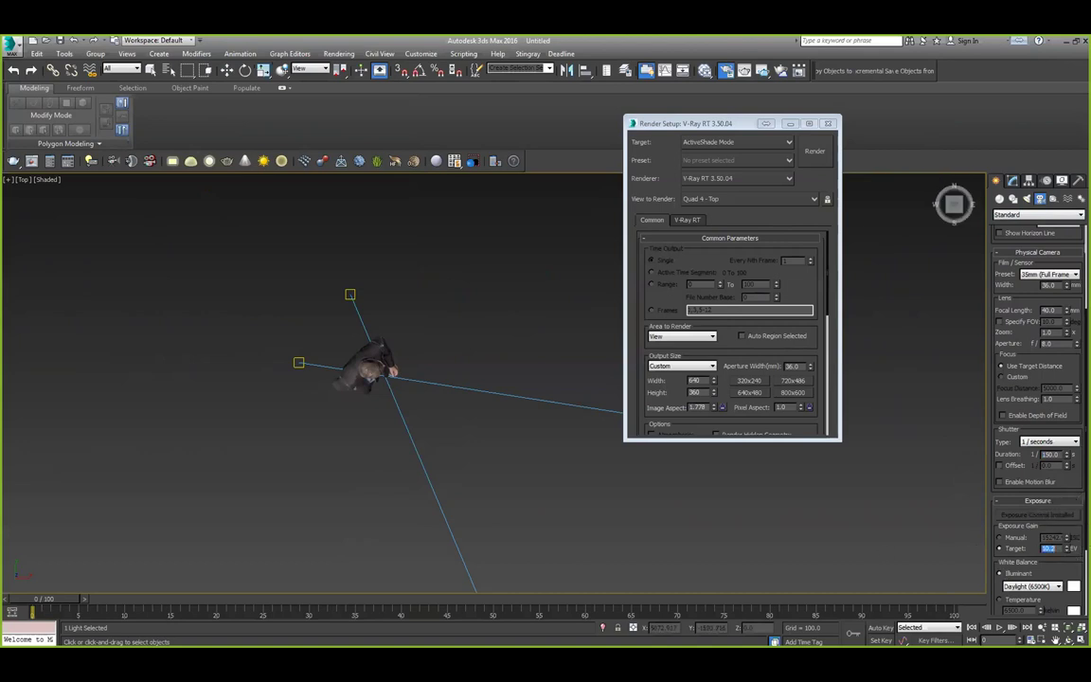
Place the physical camera in front of the figure, aimed at it, and raise both the camera and its target.
middle_click_drag(379, 390, 327, 343)
left_click_drag(616, 509, 310, 314)
mouse_move(485, 344)
middle_mouse_down("alt")
mouse_move(495, 366)
mouse_move(474, 359)
middle_mouse_up("alt")
left_click_drag(460, 348, 440, 216)
left_click(94, 382)
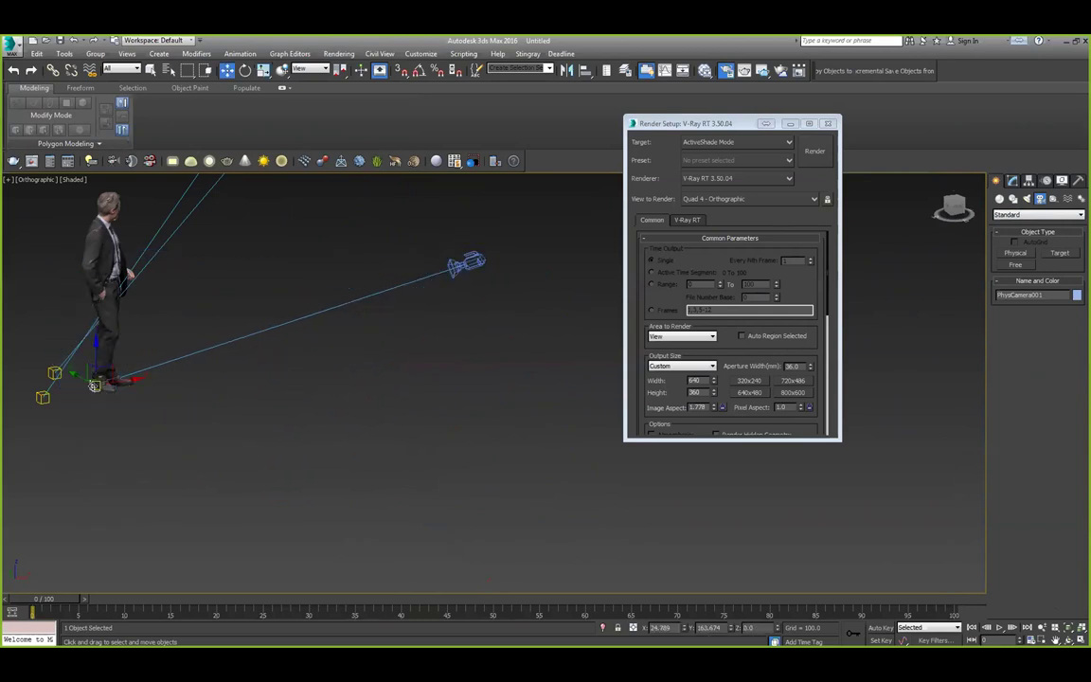
left_click_drag(103, 333, 473, 274)
Look through the physical camera and frame the figure's upper body from about X 2705, Y -1544, Z 2166.
left_click(467, 269)
middle_click_drag(597, 398, 467, 419, "alt")
middle_click_drag(294, 254, 358, 210)
middle_click_drag(353, 363, 625, 418, "alt")
key("c")
middle_click_drag(453, 229, 482, 273)
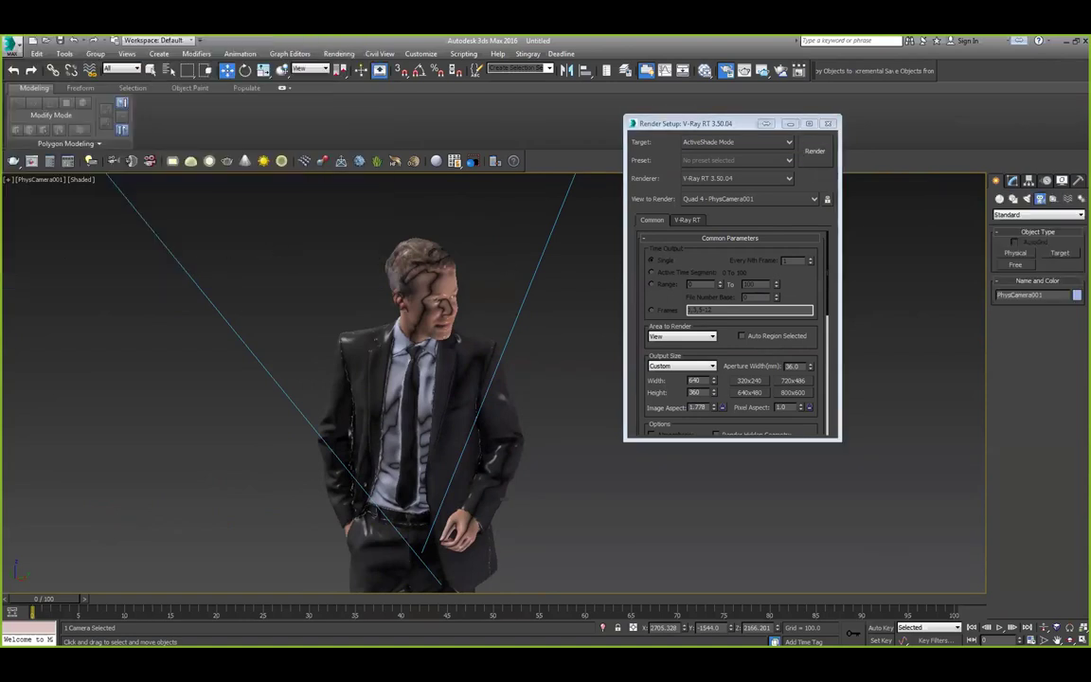
Start the ActiveShade render of the camera view and move the frame buffer clear of the figure.
left_click(417, 244)
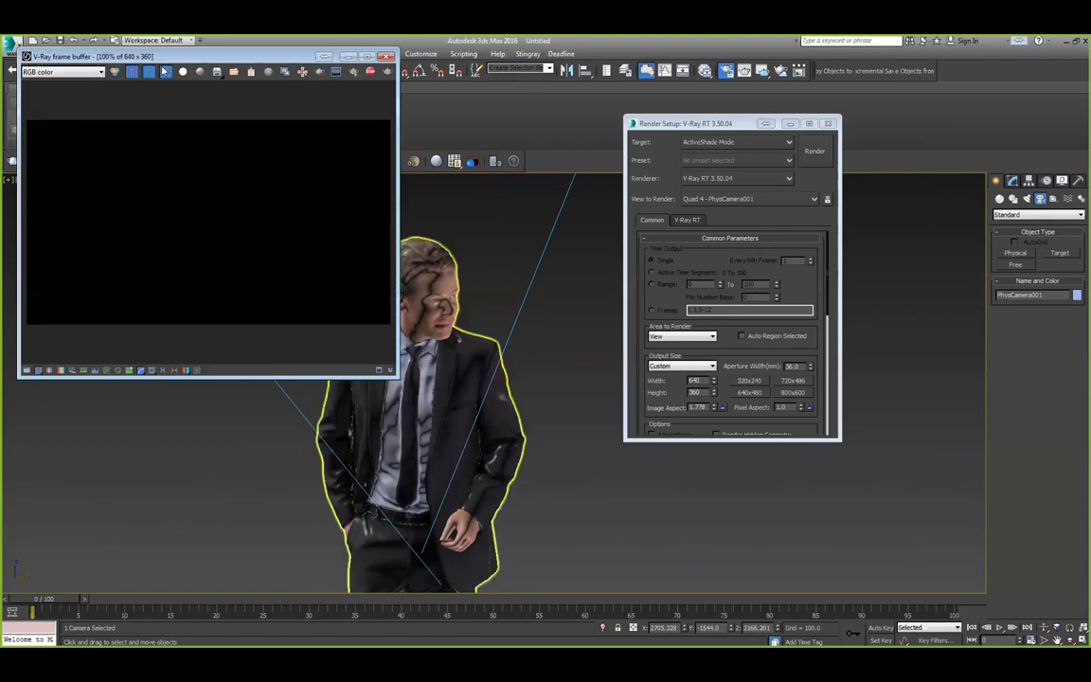
left_click_drag(159, 58, 138, 45)
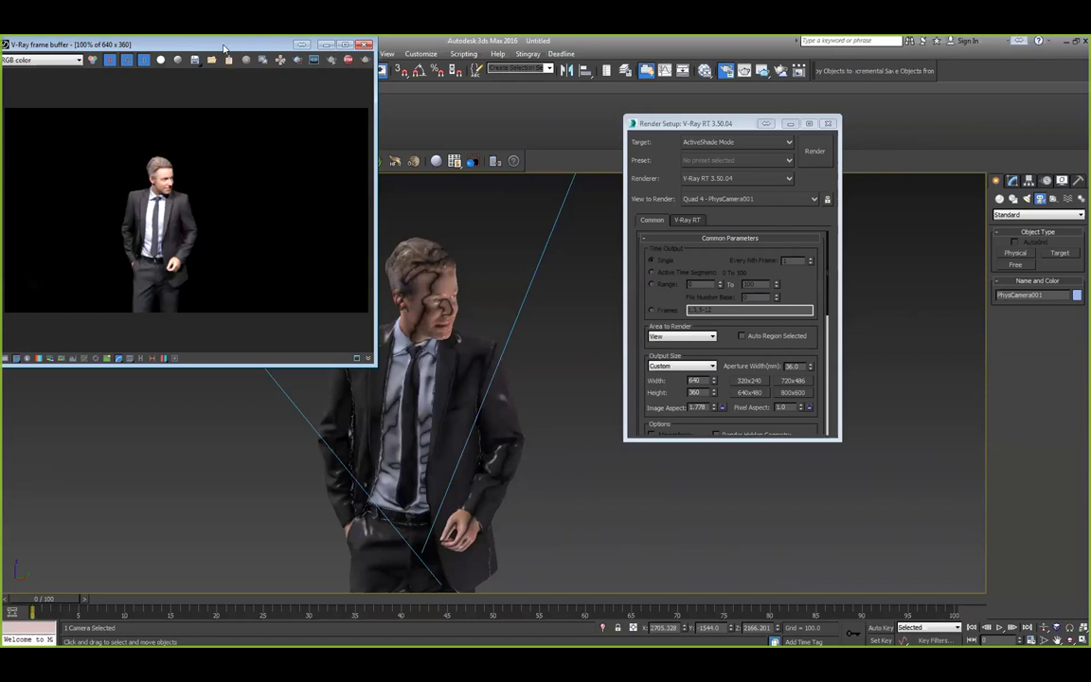
left_click_drag(187, 44, 872, 77)
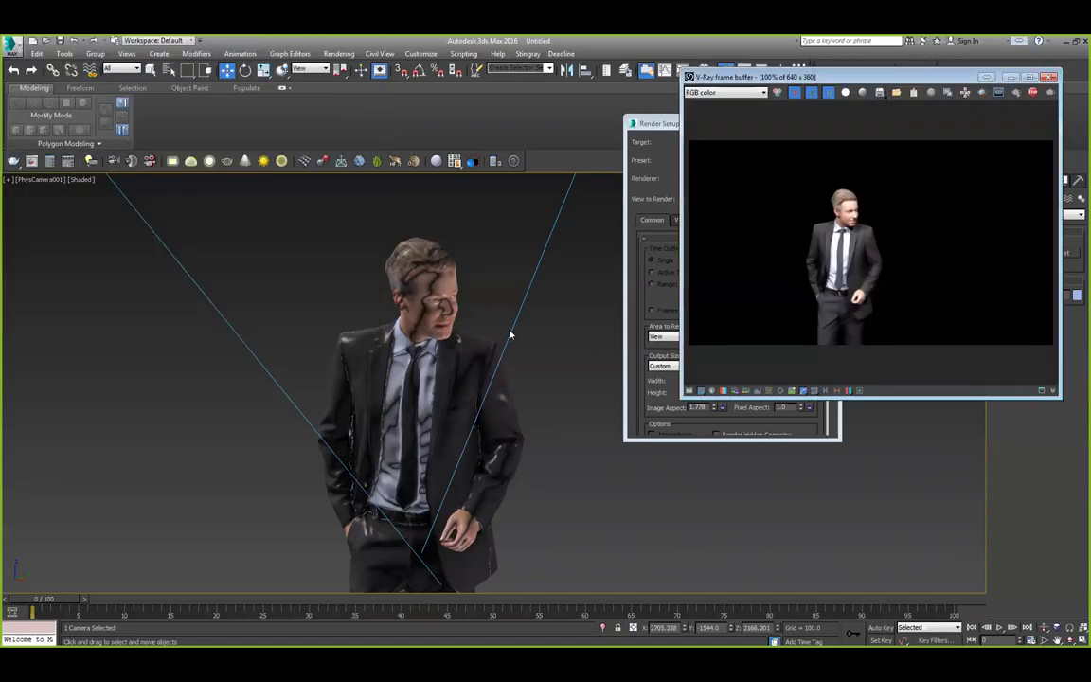
From the top view, copy the IES light to the far side of the figure, at about X -2351, Y 2324.
left_click(28, 180)
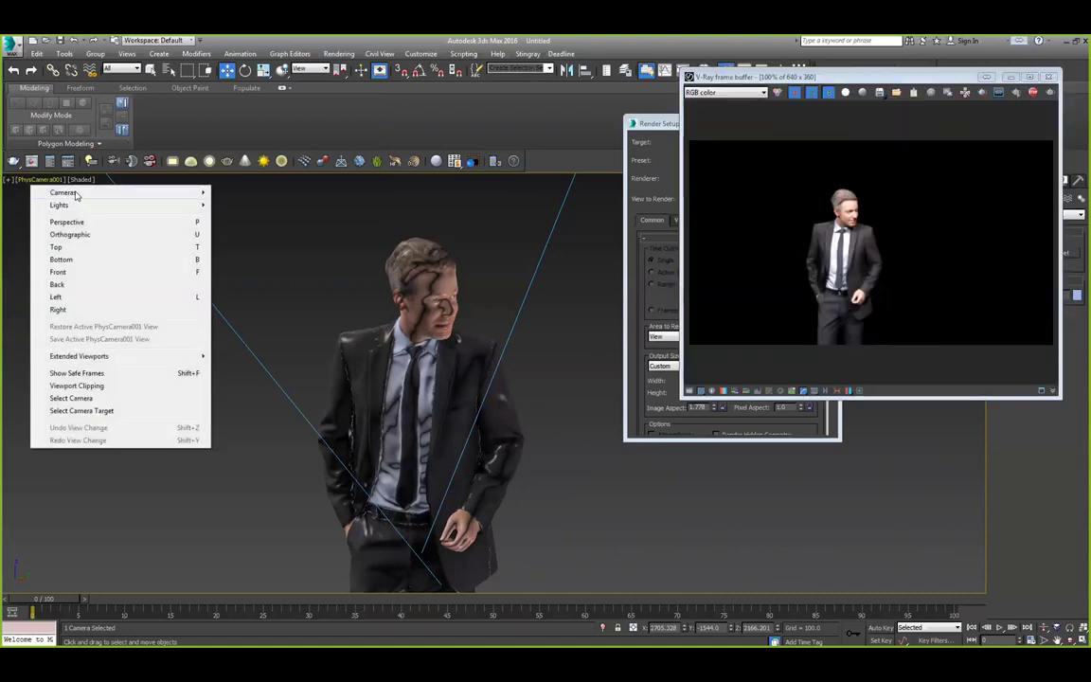
mouse_move(73, 195)
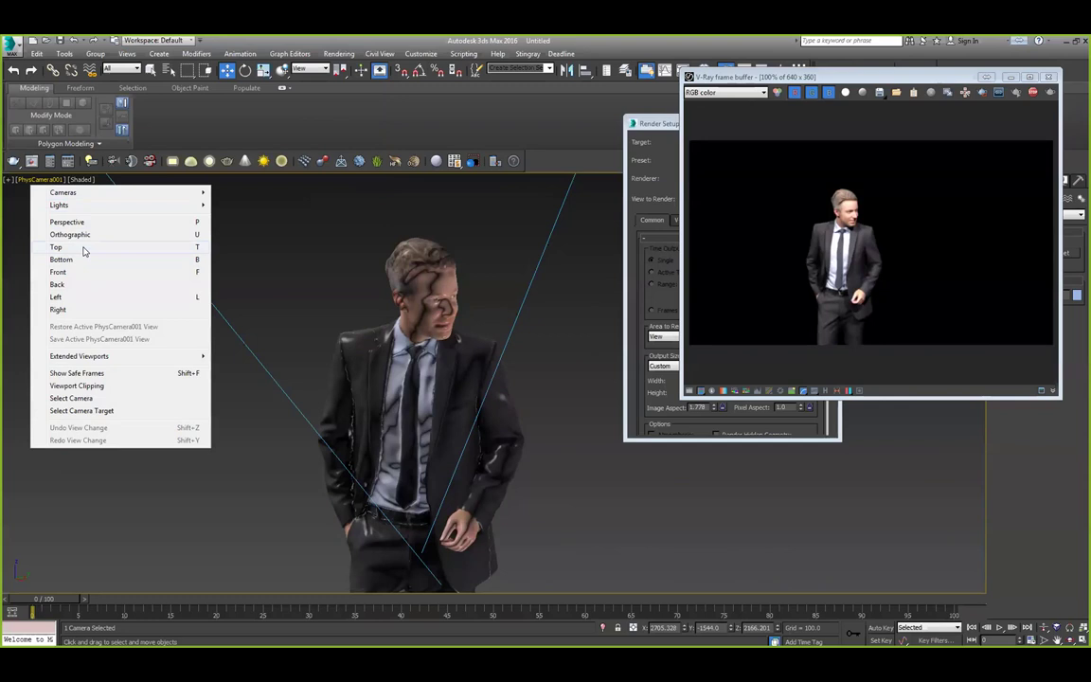
left_click(83, 247)
scroll(355, 359, "down", 10)
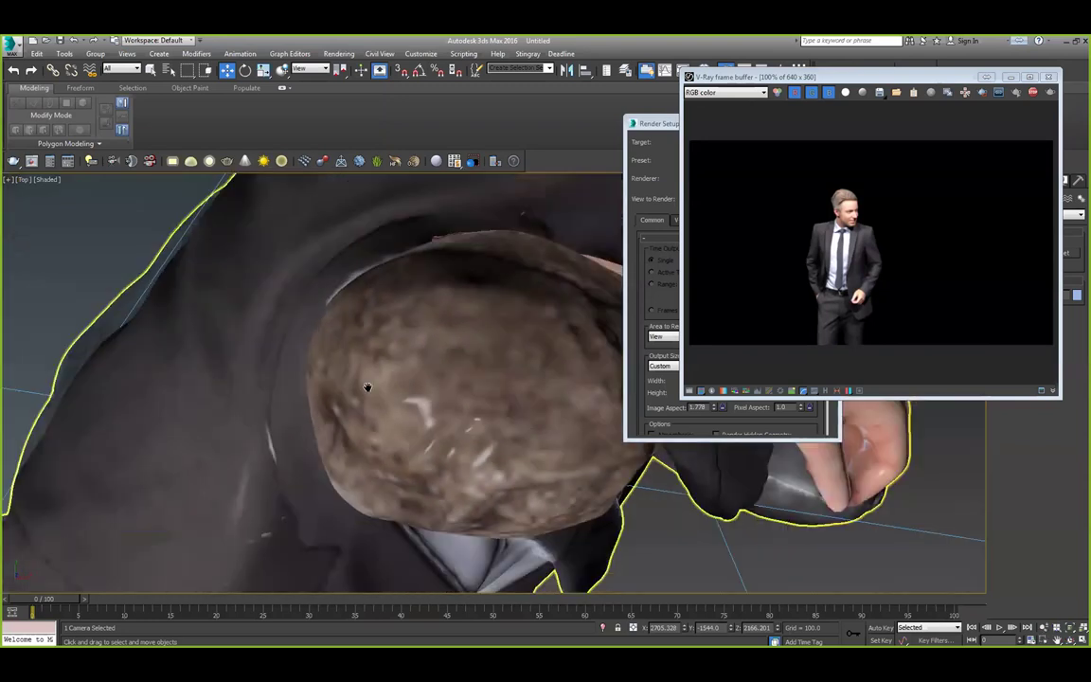
scroll(387, 373, "down", 5)
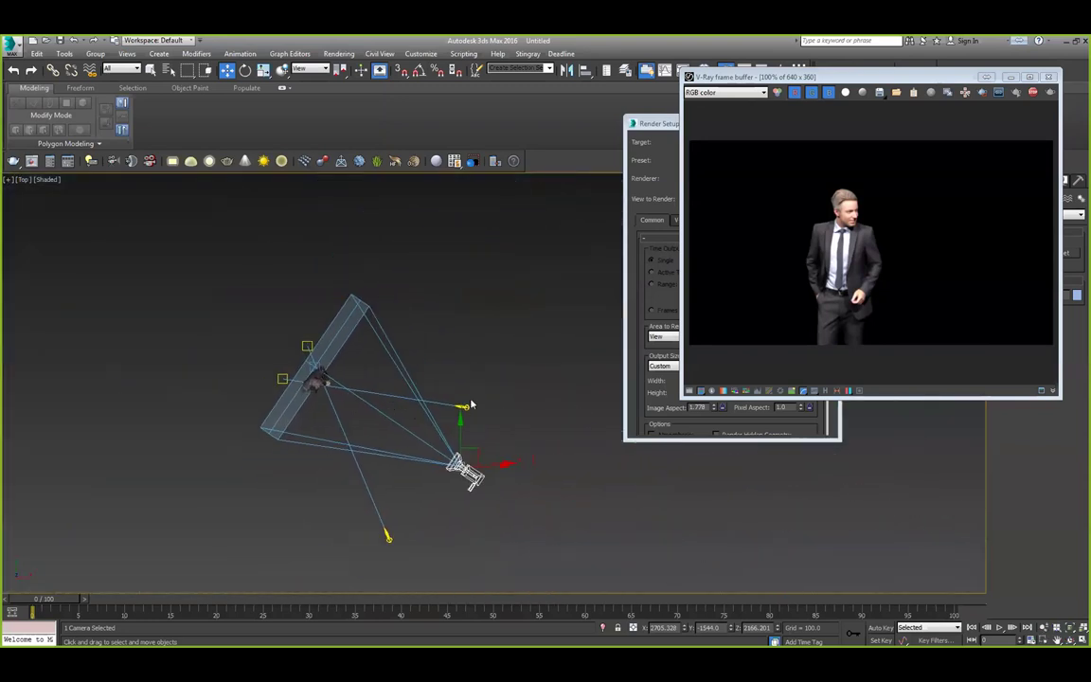
left_click(464, 408)
mouse_move(485, 394)
left_mouse_down("shift")
mouse_move(197, 222)
mouse_move(208, 243)
mouse_move(186, 256)
left_mouse_up("shift")
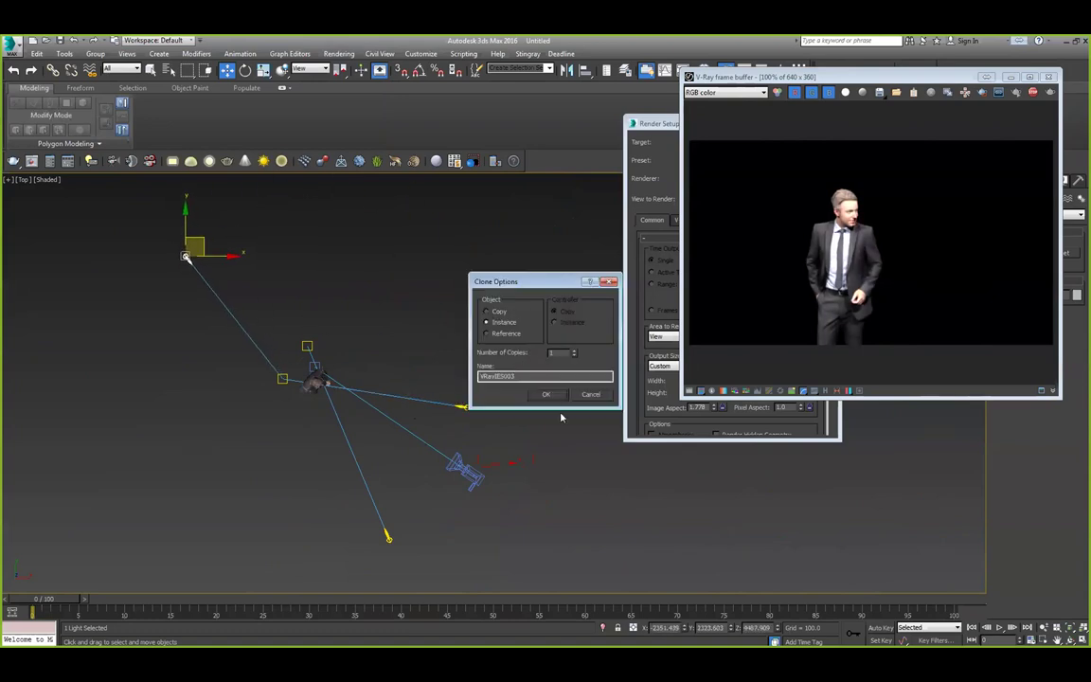
left_click(526, 395)
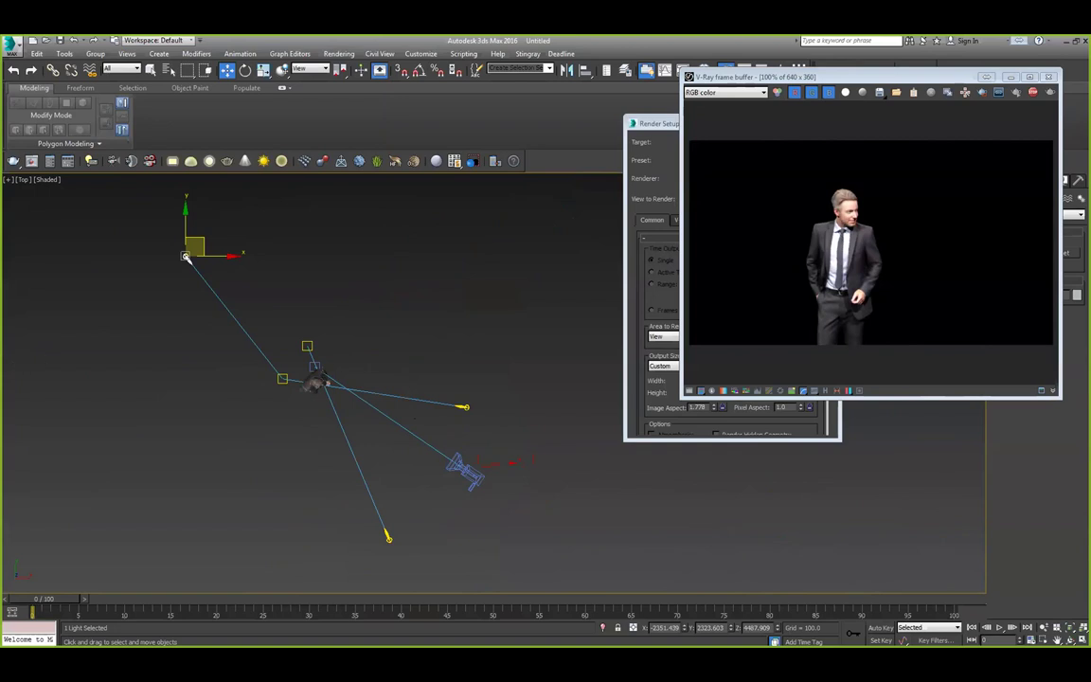
Move the copied light's target to the camera side of the figure so it shines on him from behind, and reselect the light.
left_click(282, 378)
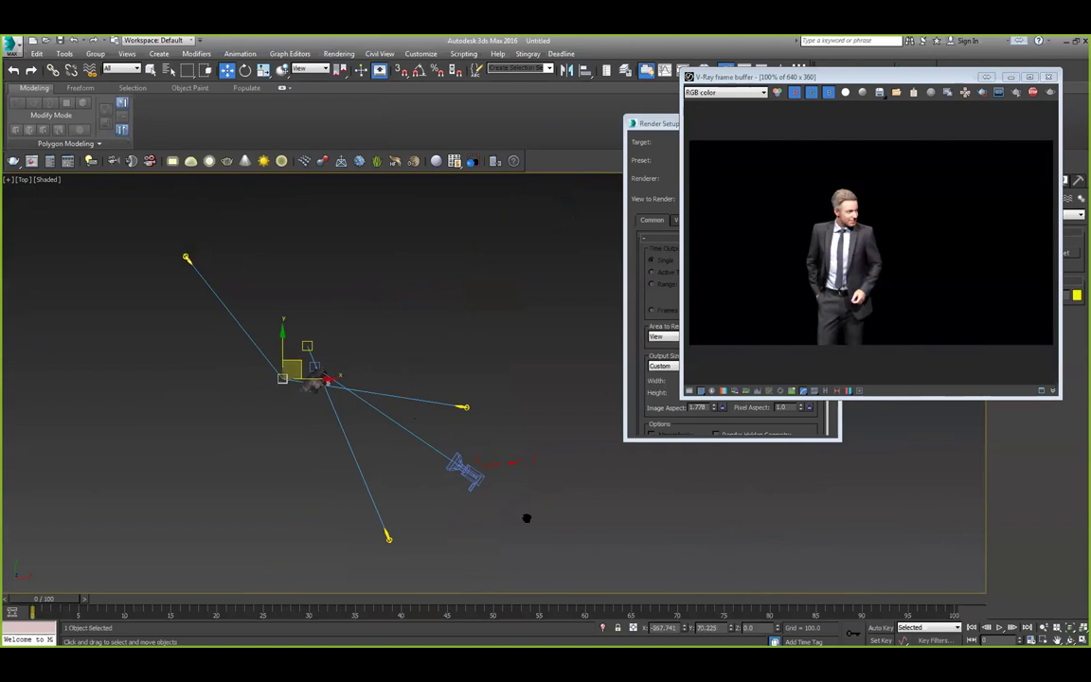
left_click_drag(282, 378, 403, 426)
middle_click_drag(384, 405, 123, 224, "alt")
left_click(138, 246)
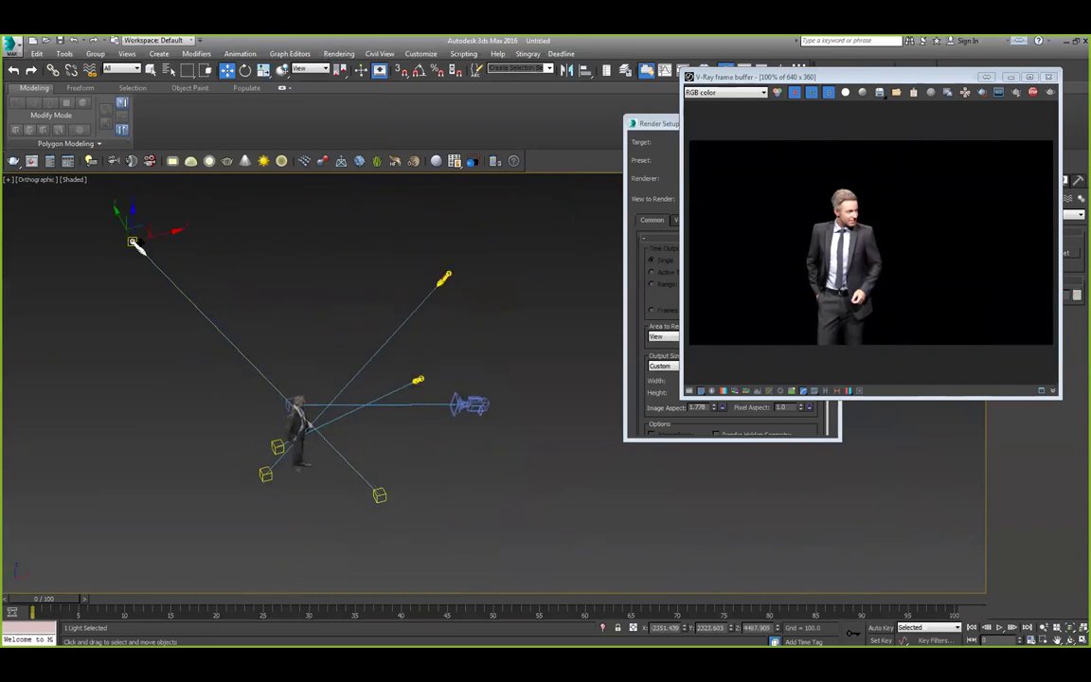
Give the copied back light a blue color and set its intensity value to 12000 lm.
left_click_drag(922, 79, 801, 90)
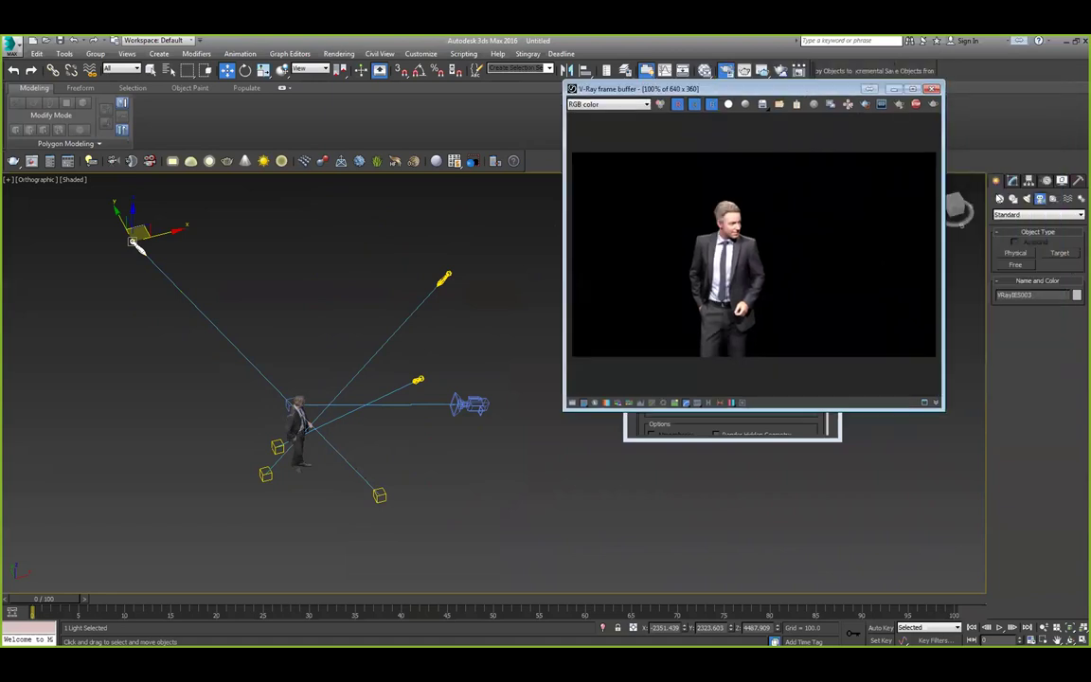
left_click(1013, 179)
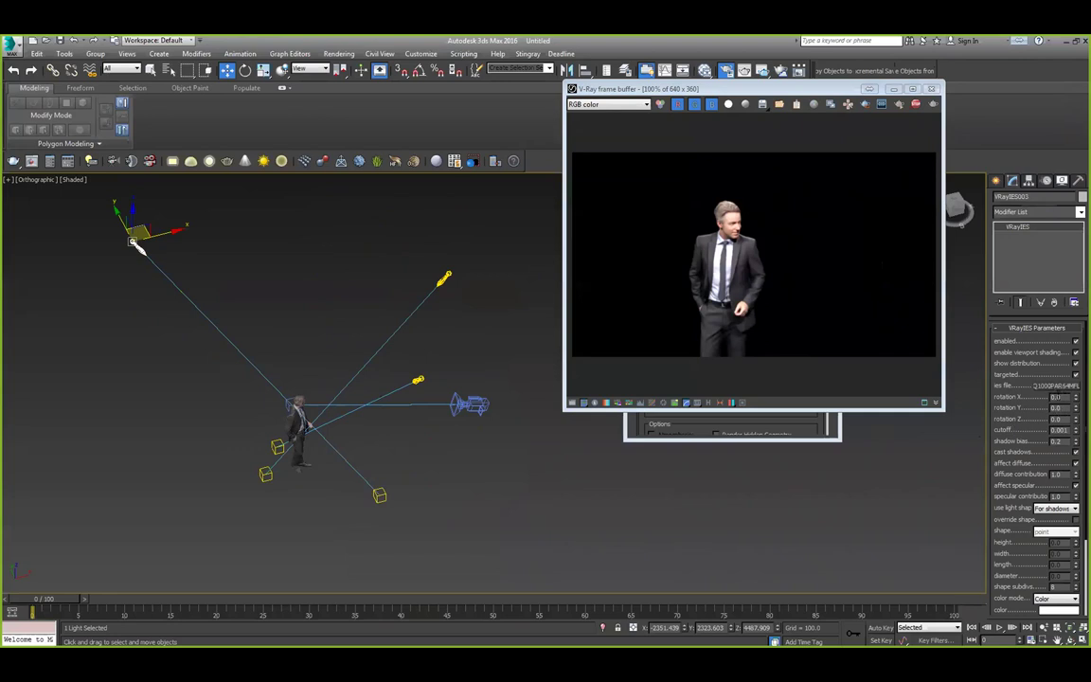
scroll(1019, 474, "down", 1)
scroll(1019, 474, "down", 3)
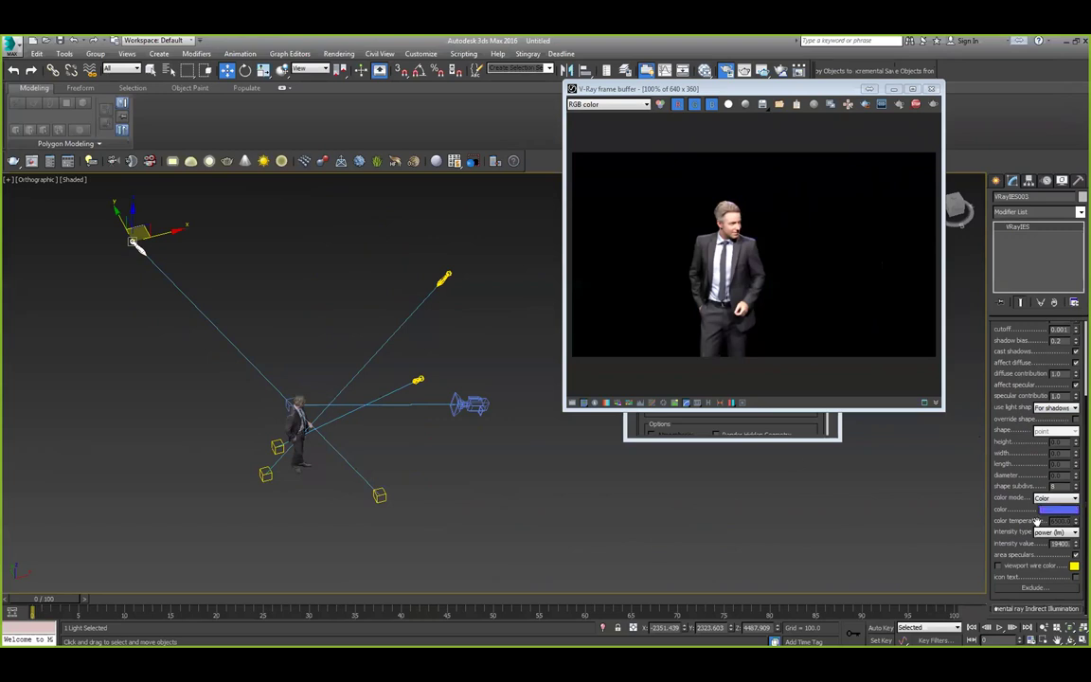
double_click(1059, 545)
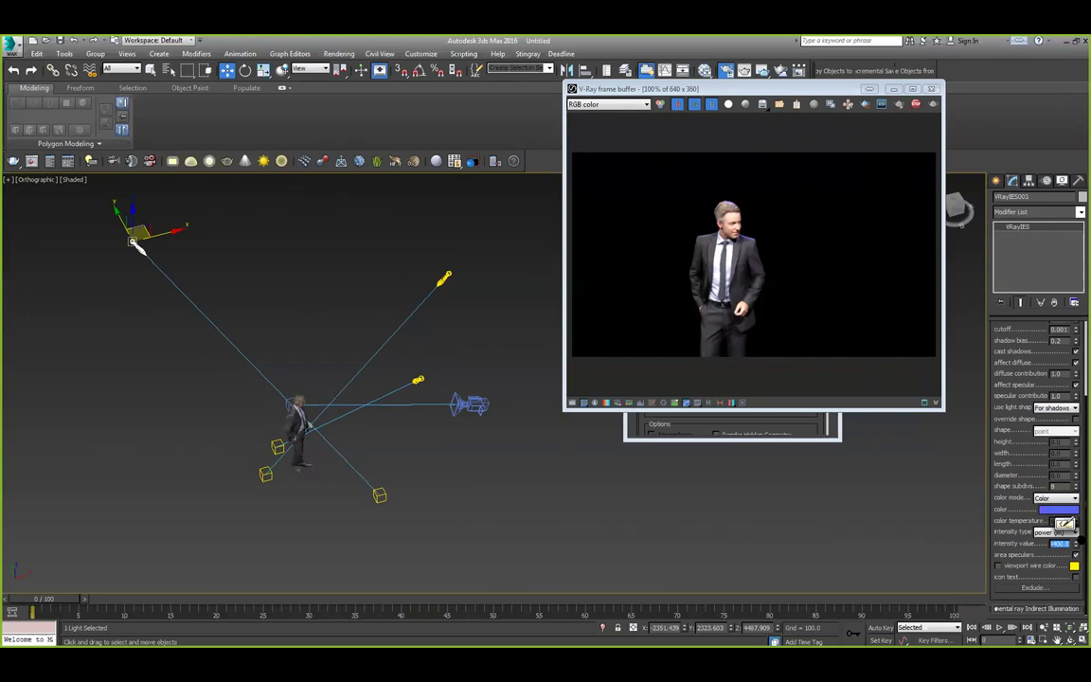
type("120")
key("Return")
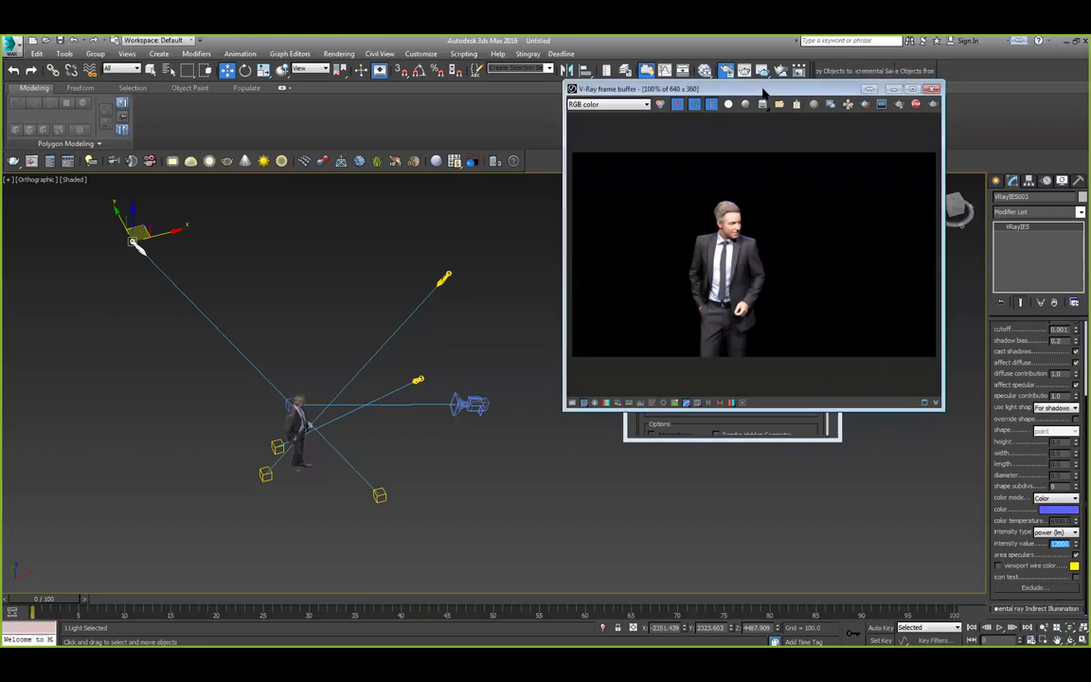
Open the V-Ray Light Lister and place it beside the frame buffer so the rendered figure stays in sight.
left_click_drag(763, 92, 500, 179)
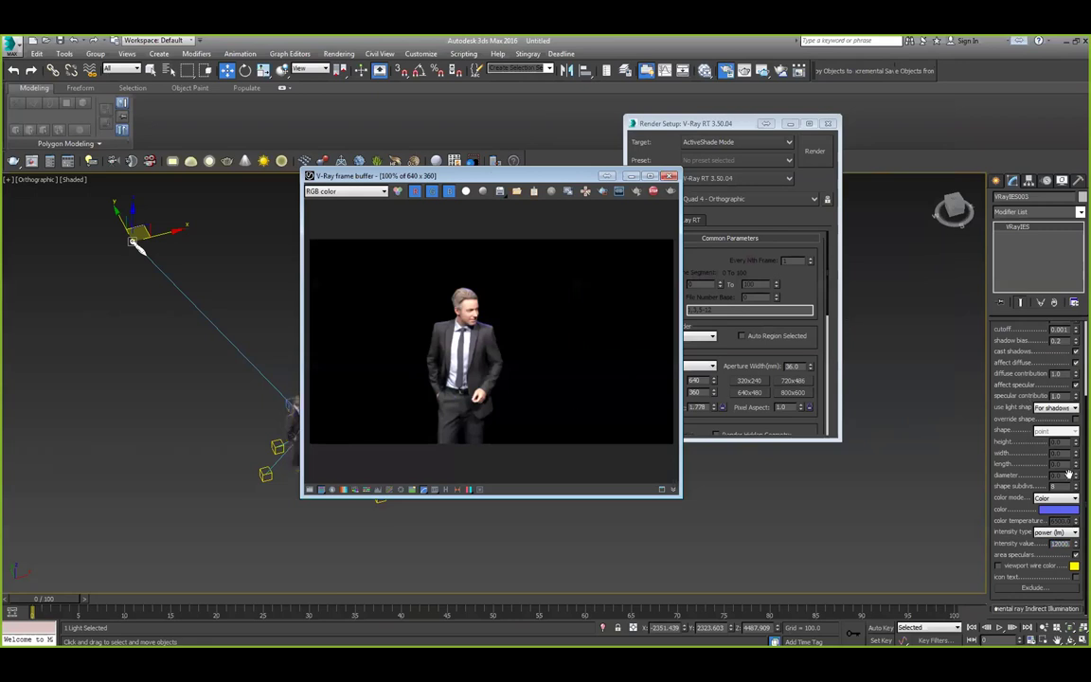
left_click(90, 161)
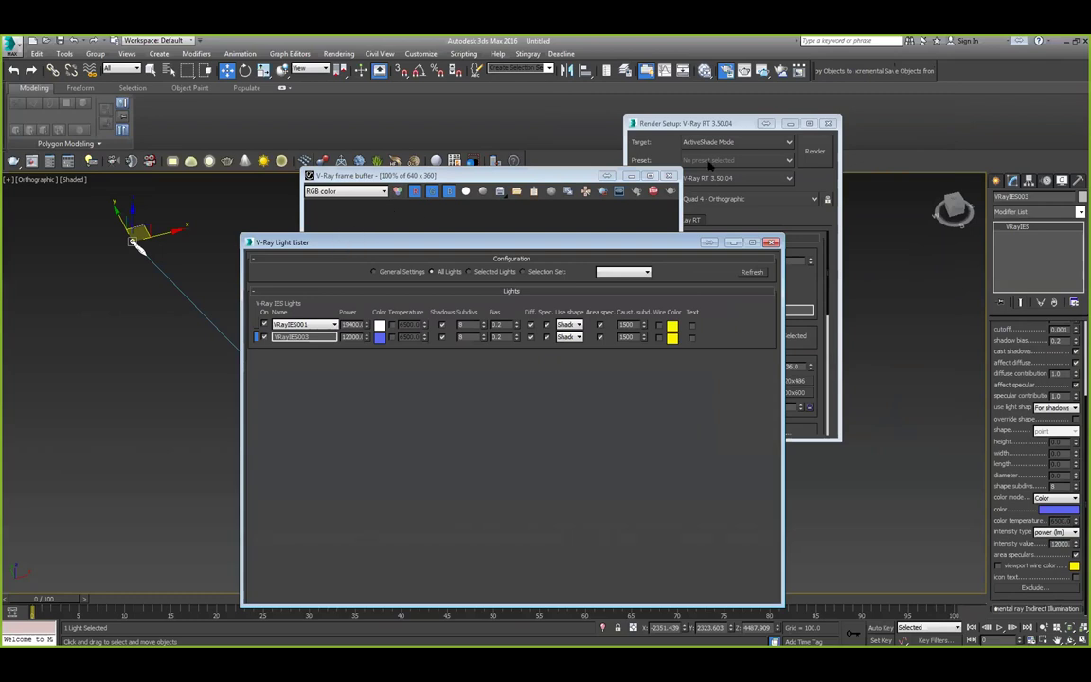
left_click_drag(340, 244, 710, 144)
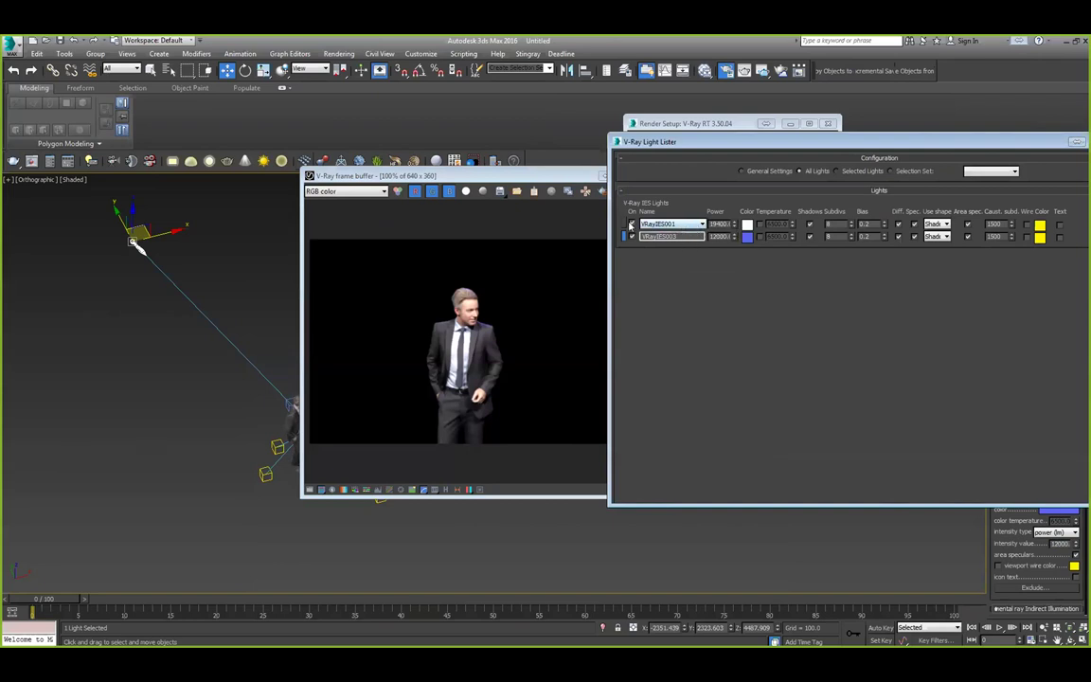
Clear the frame buffer off the lights and compare them with the instances grouped under VRayIES001 in the Light Lister.
middle_click_drag(130, 328, 64, 368)
scroll(63, 367, "up", 3)
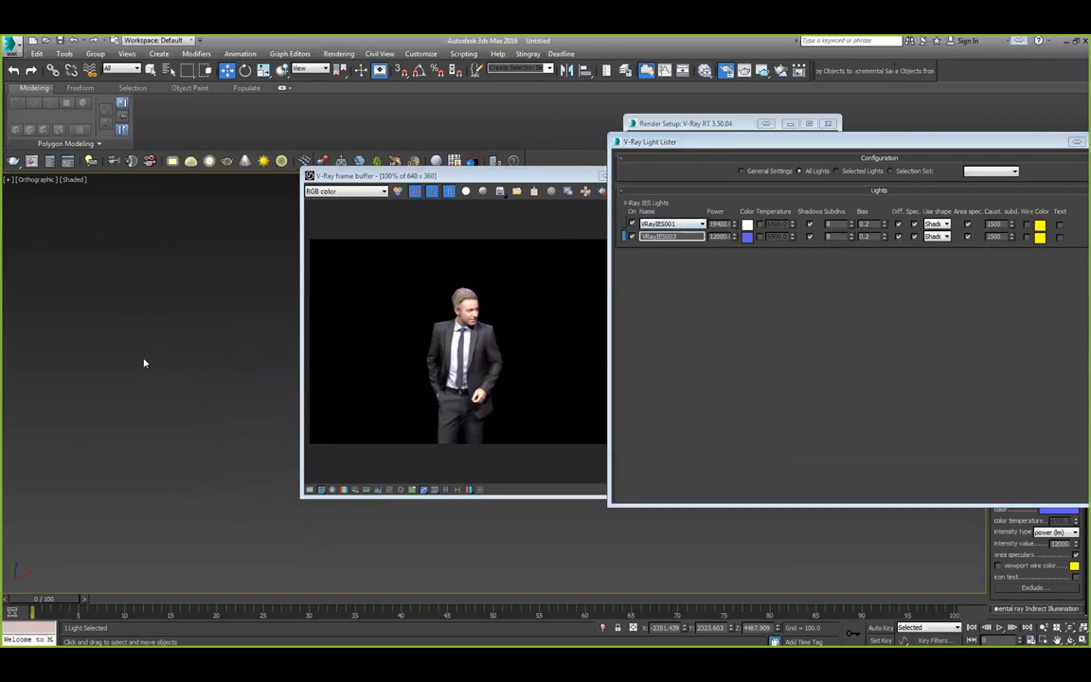
middle_click_drag(216, 386, 116, 382)
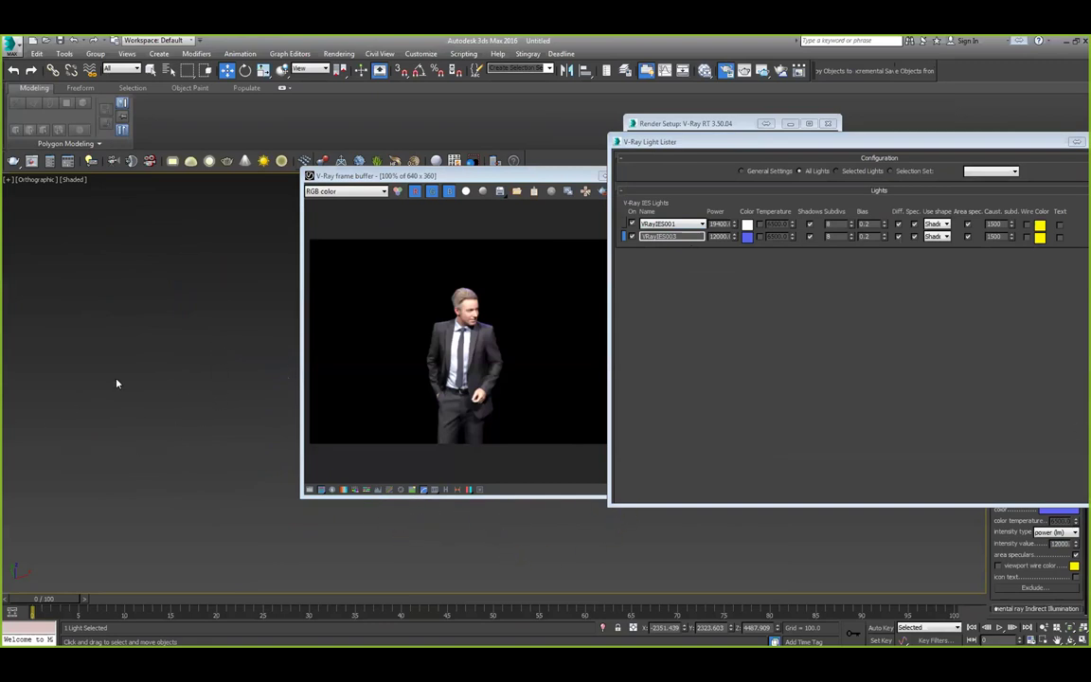
left_click(503, 177)
left_click(668, 176)
middle_click_drag(508, 378, 348, 370)
mouse_move(490, 426)
middle_mouse_down("alt")
mouse_move(475, 378)
mouse_move(463, 389)
mouse_move(474, 417)
middle_mouse_up("alt")
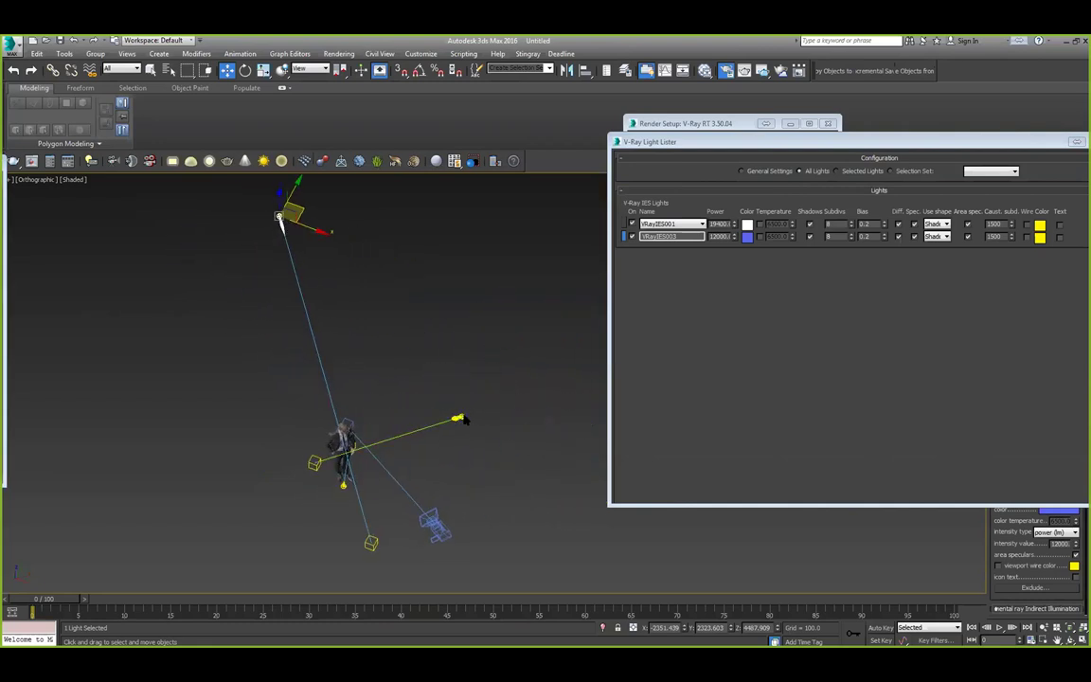
left_click(705, 224)
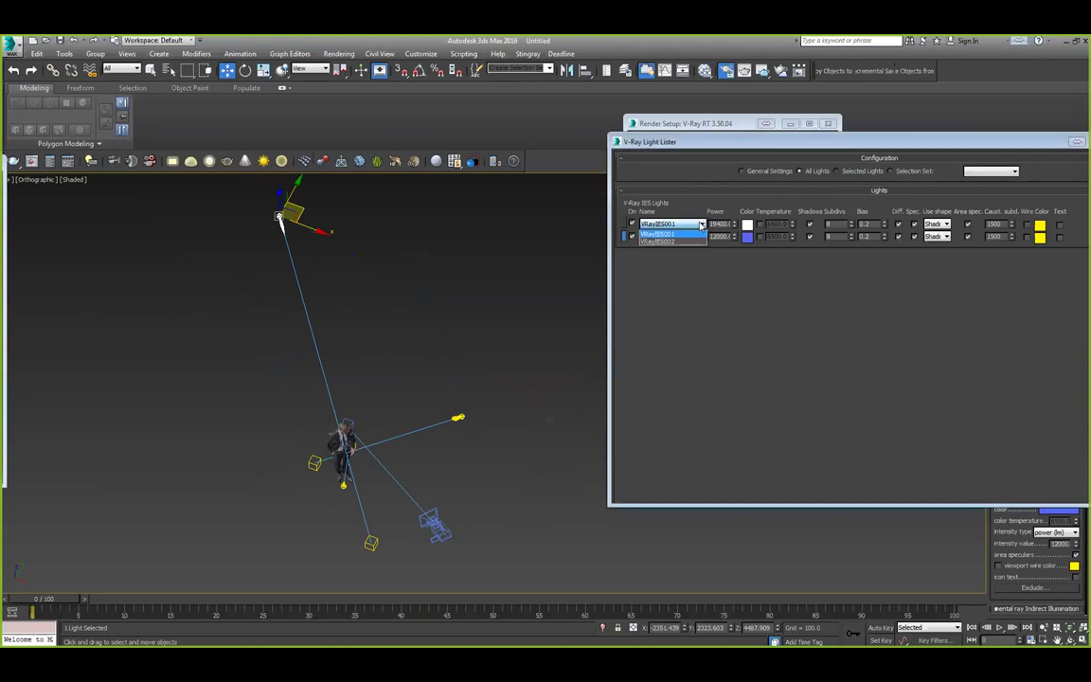
type("1940")
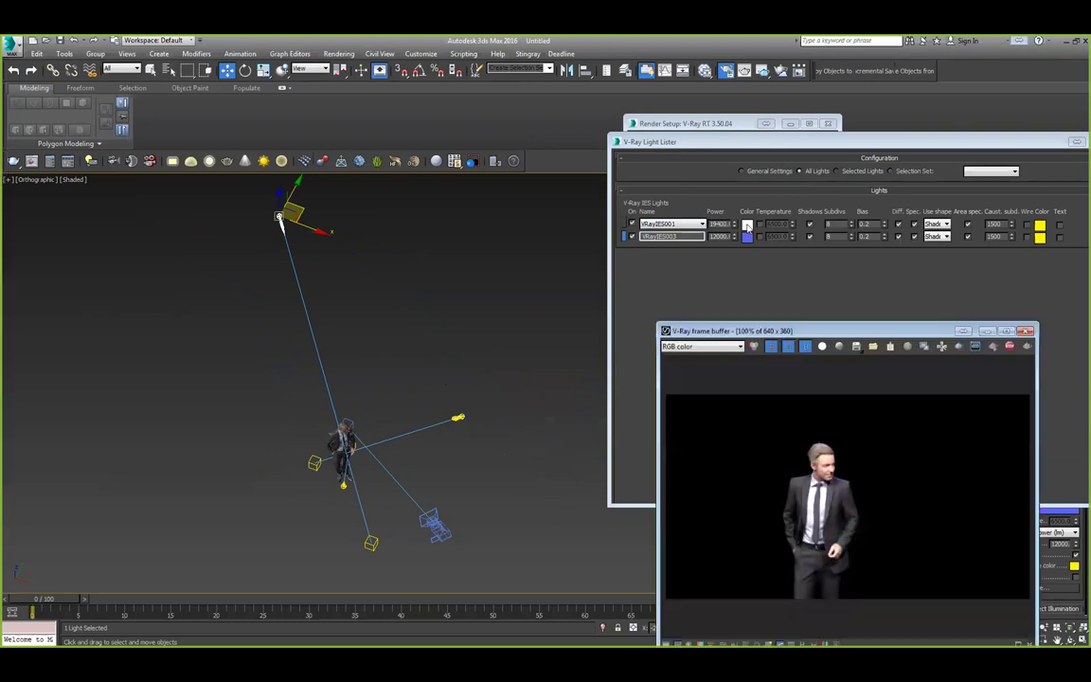
Set the VRayIES001 lights to a warm color of red 255, green 210, blue 155.
left_click(745, 227)
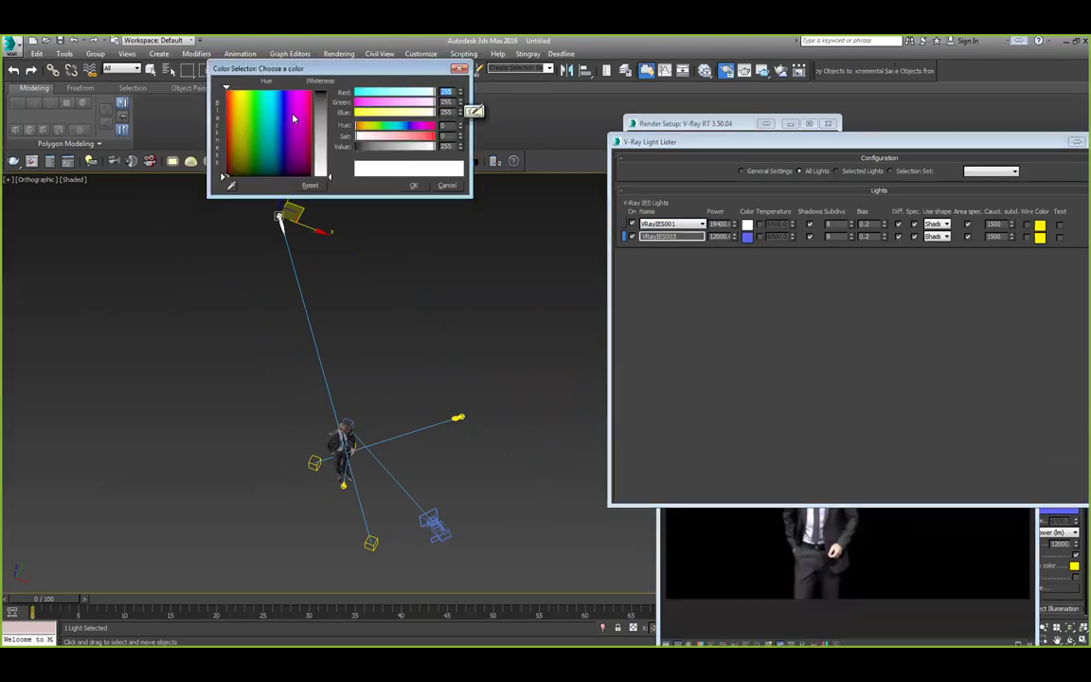
left_click(408, 111)
left_click(420, 101)
left_click(403, 112)
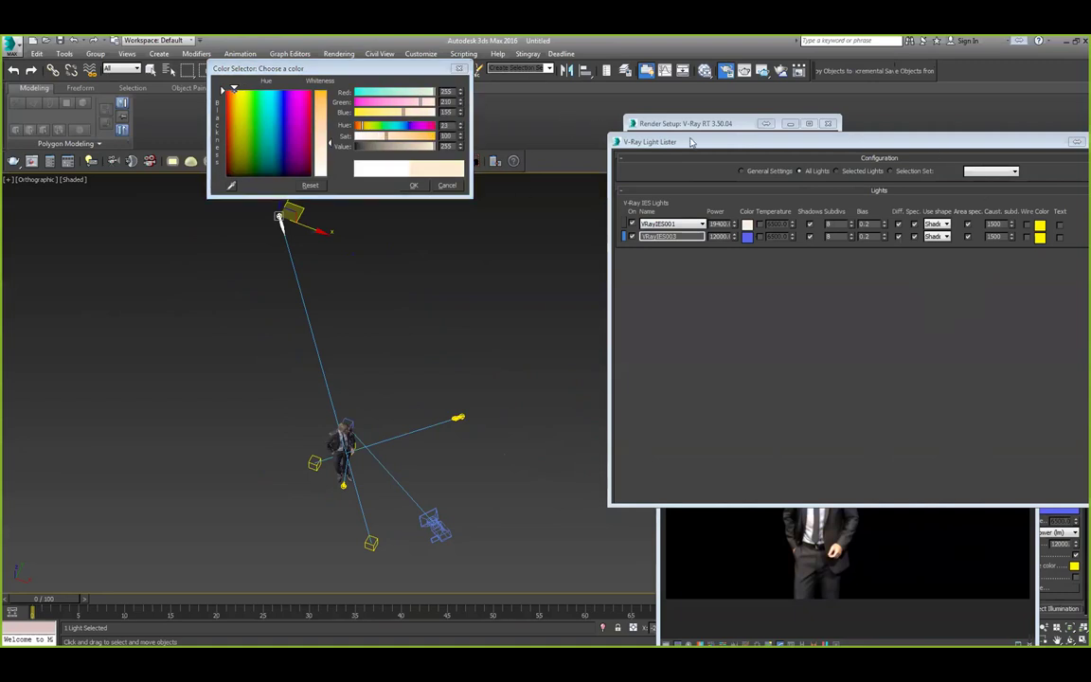
left_click(413, 184)
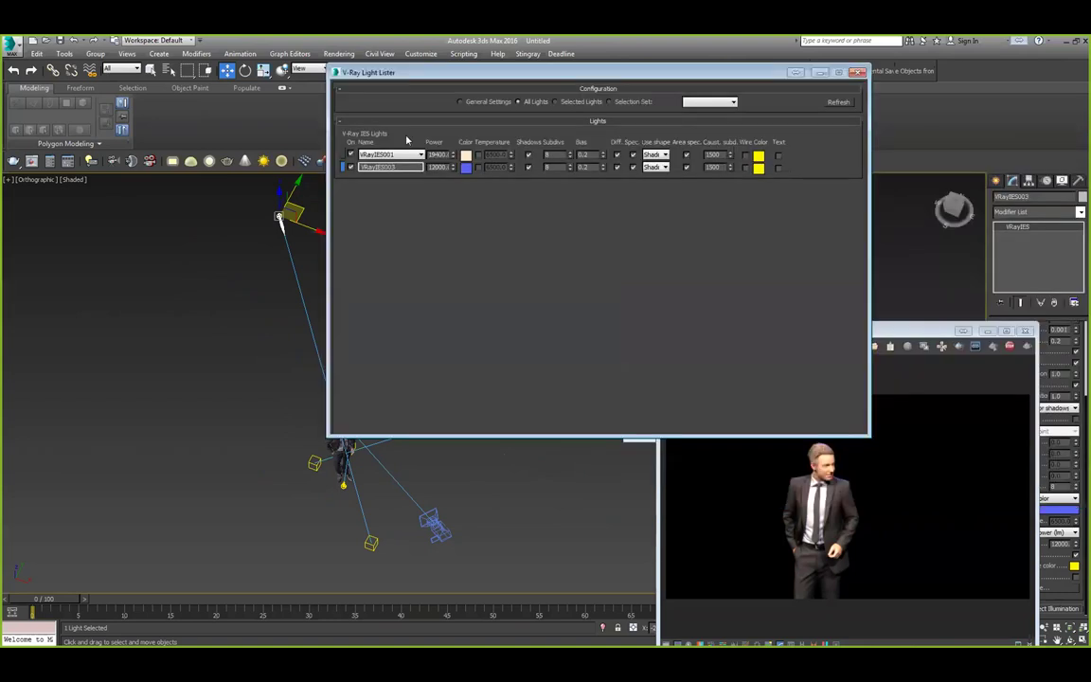
Try a paler warm color of red 255, green 227, blue 192 on the VRayIES001 lights.
left_click(468, 156)
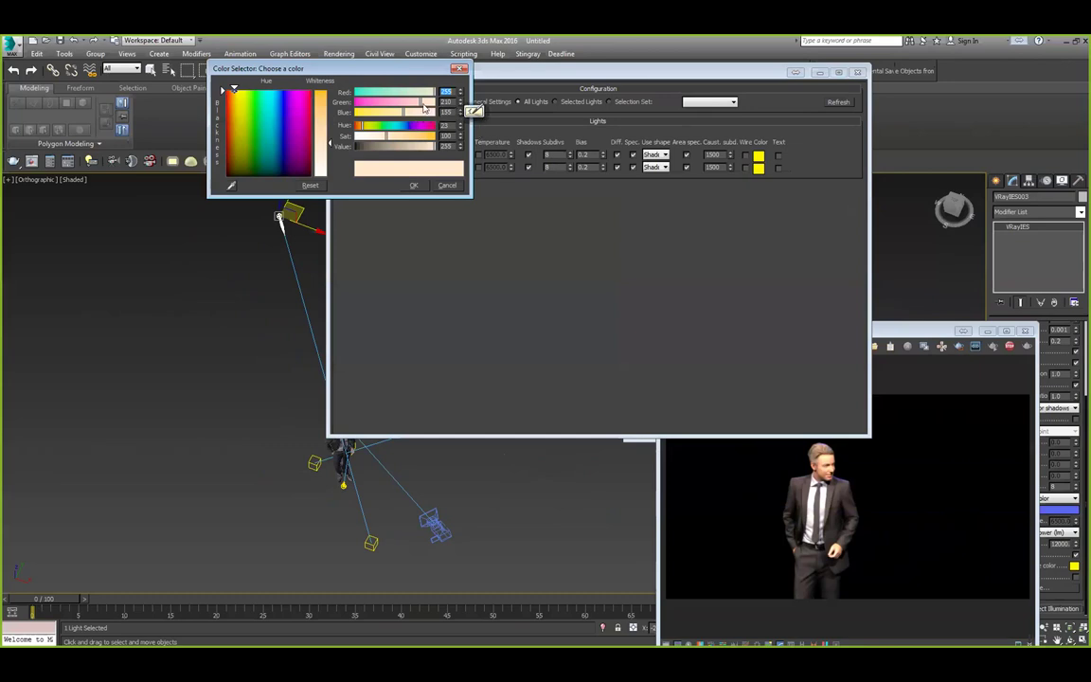
left_click(414, 113)
left_click_drag(423, 102, 426, 103)
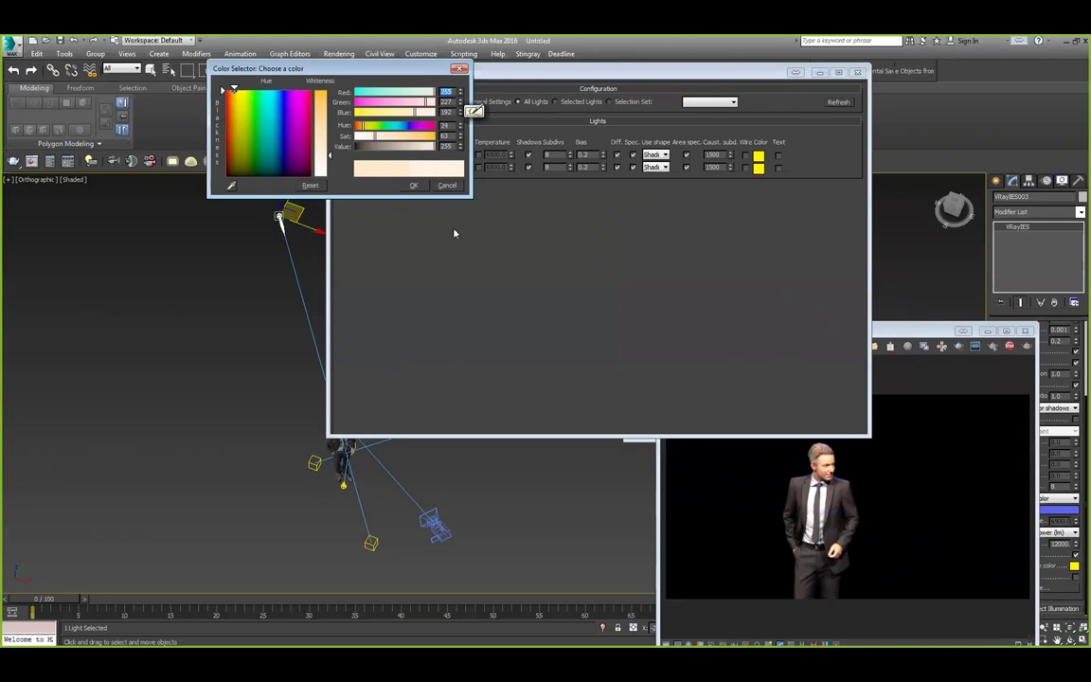
left_click(447, 185)
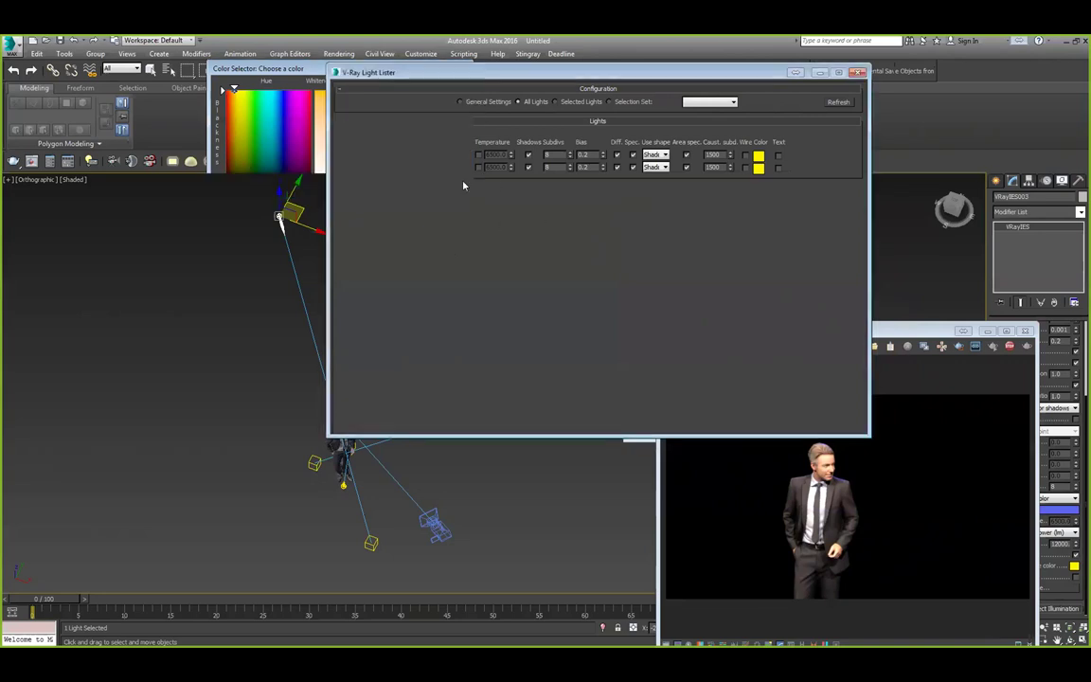
Close the Light Lister and switch to the 3ds Max window holding the Webinar Example v1.max stage scene.
left_click(858, 72)
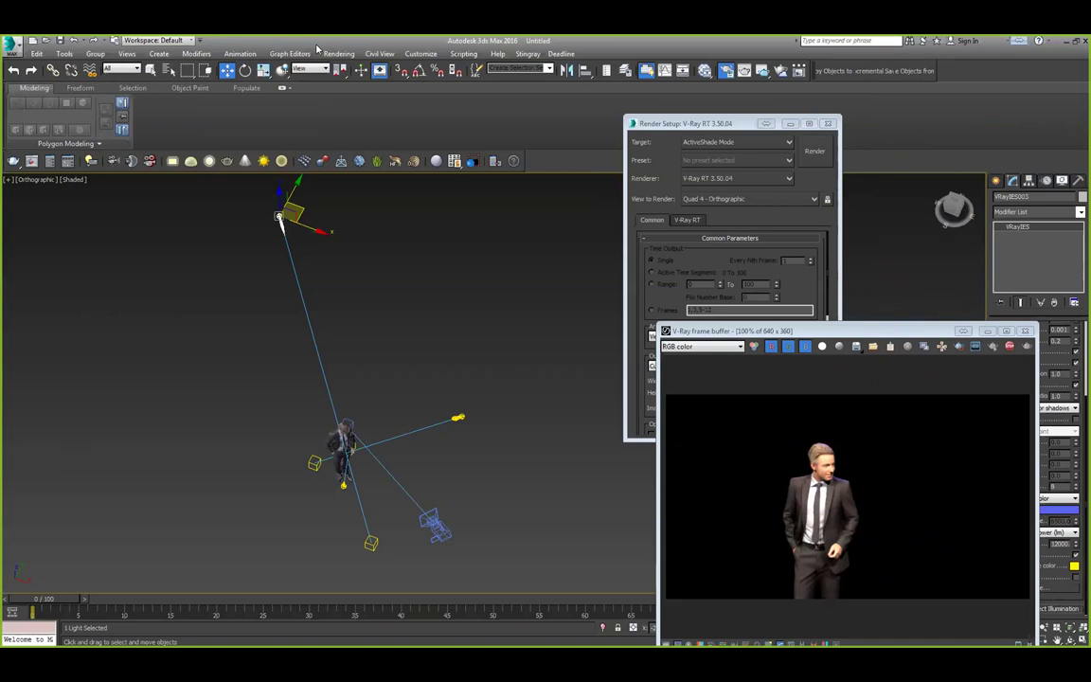
key("alt+Tab")
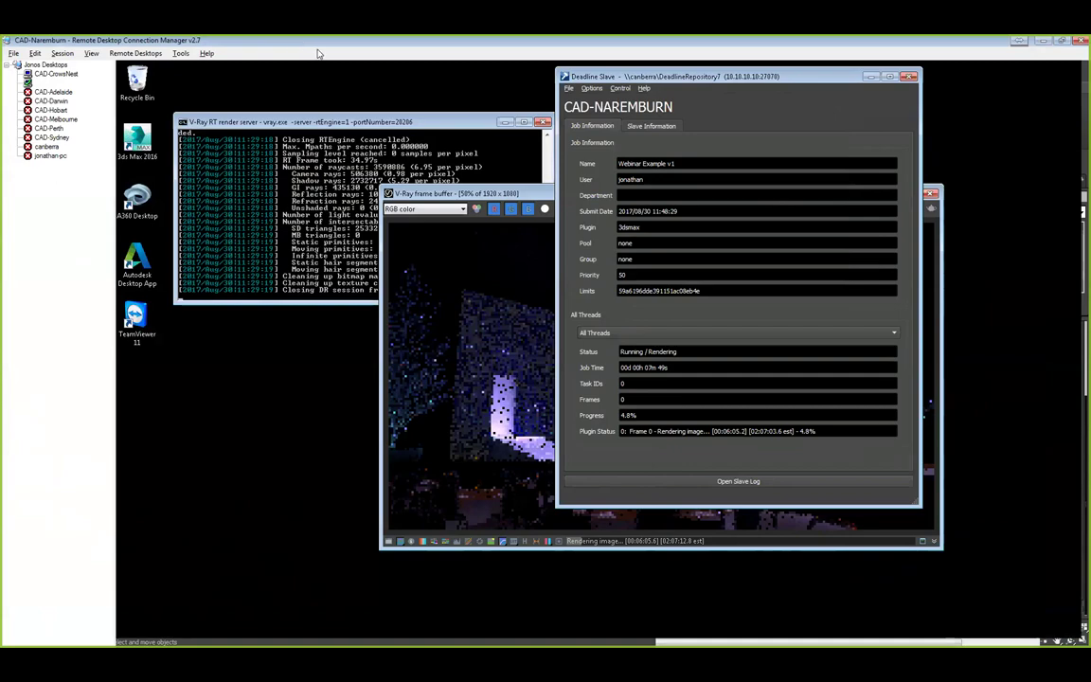
key("alt+Tab")
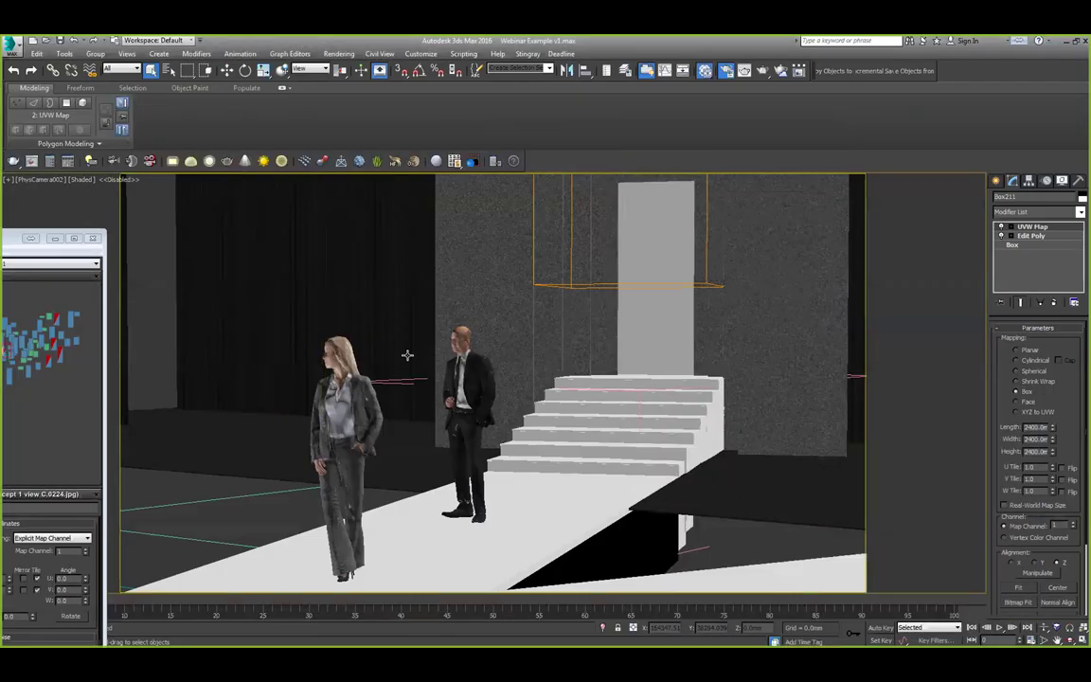
Show the stage scene as a wireframe top view framed around the two stairways and the runways.
left_click(341, 359)
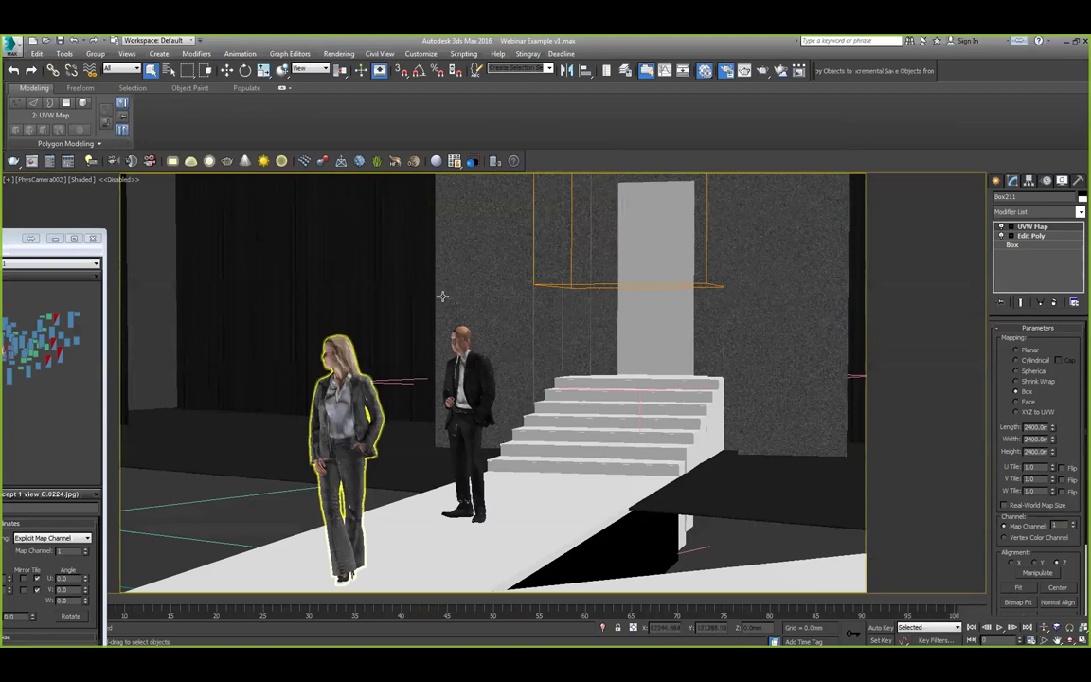
key("t")
key("z")
key("F3")
scroll(533, 349, "down", 8)
middle_click_drag(503, 399, 558, 446)
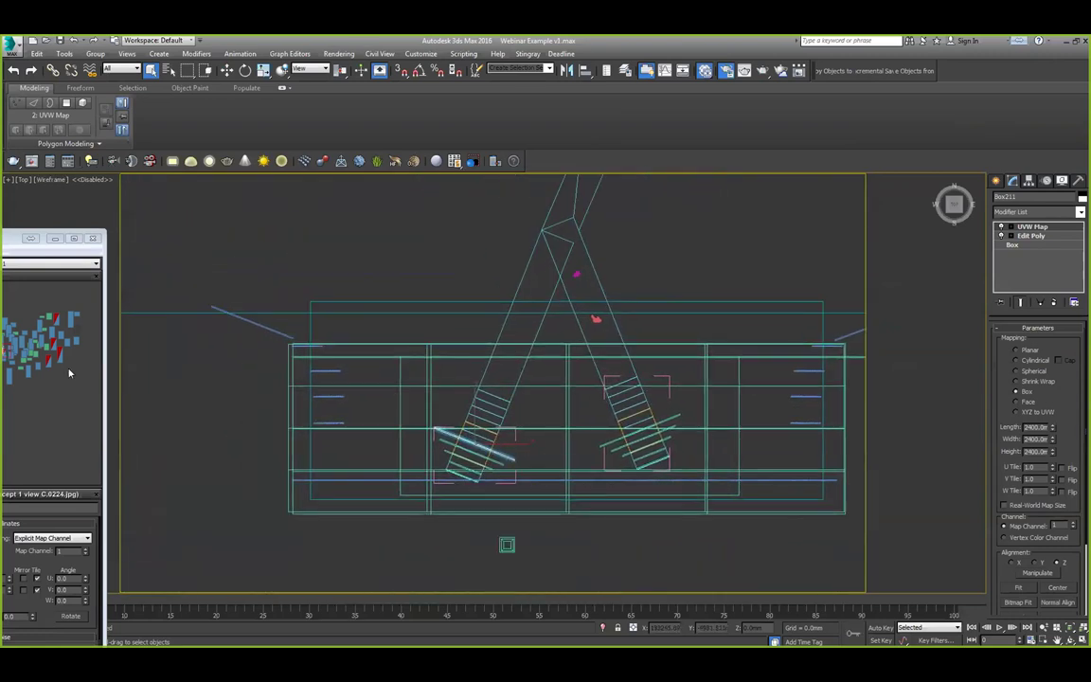
Unhide the scene's lights and show their layout over the stage and runways in the top view.
key("shift+l")
mouse_move(656, 203)
middle_mouse_down()
mouse_move(574, 258)
mouse_move(584, 297)
middle_mouse_up()
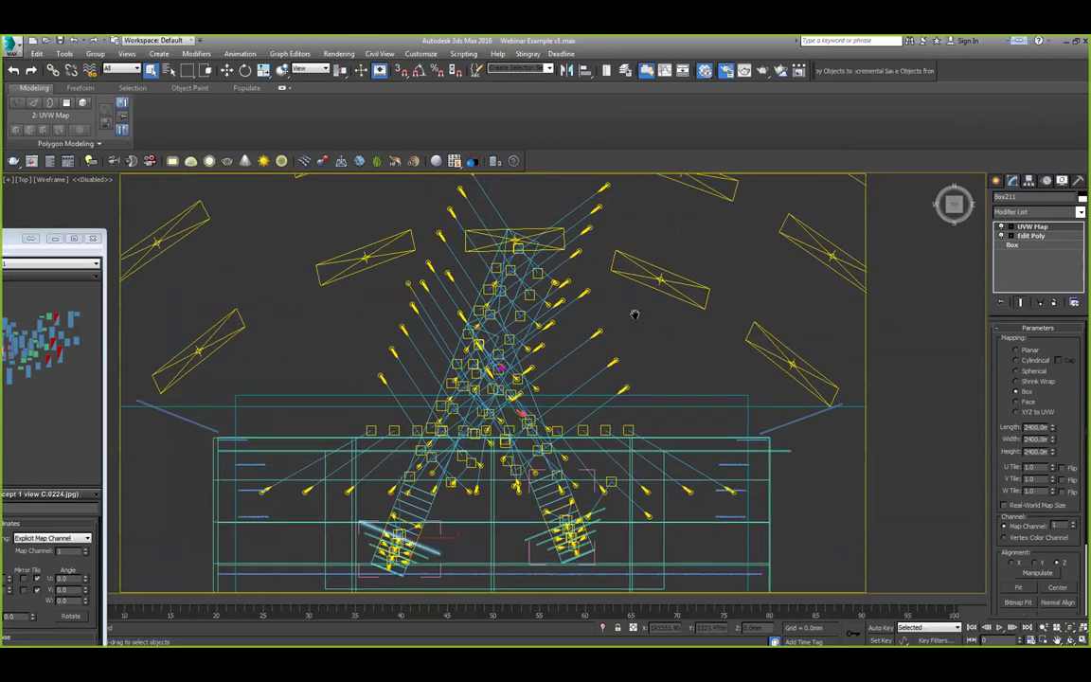
middle_click_drag(732, 445, 774, 338)
middle_click_drag(779, 261, 718, 376, "alt")
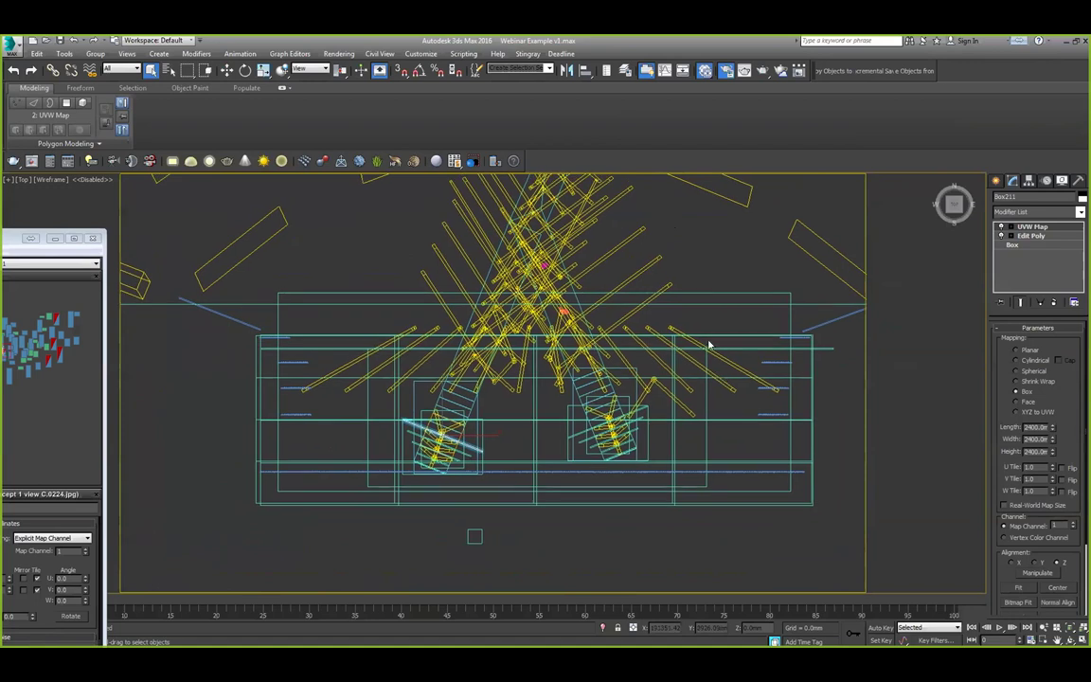
key("shift+z")
key("shift+z")
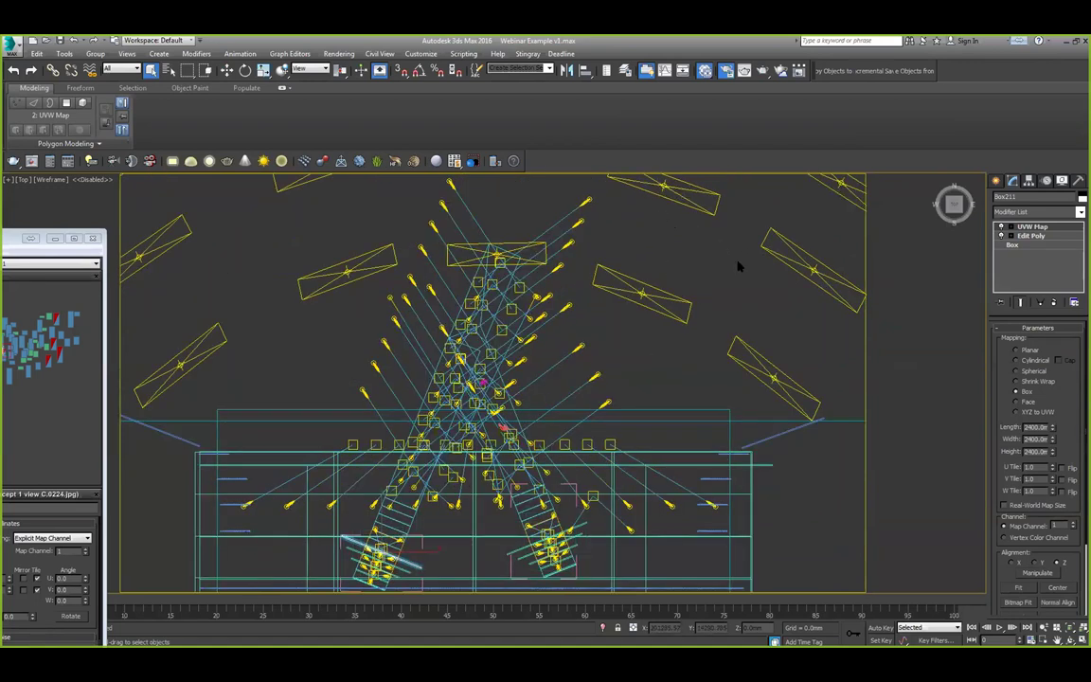
Examine how the spotlights and their targets are arranged around the crossing runways, stairways and stage front in the top view.
key("shift+z")
key("shift+z")
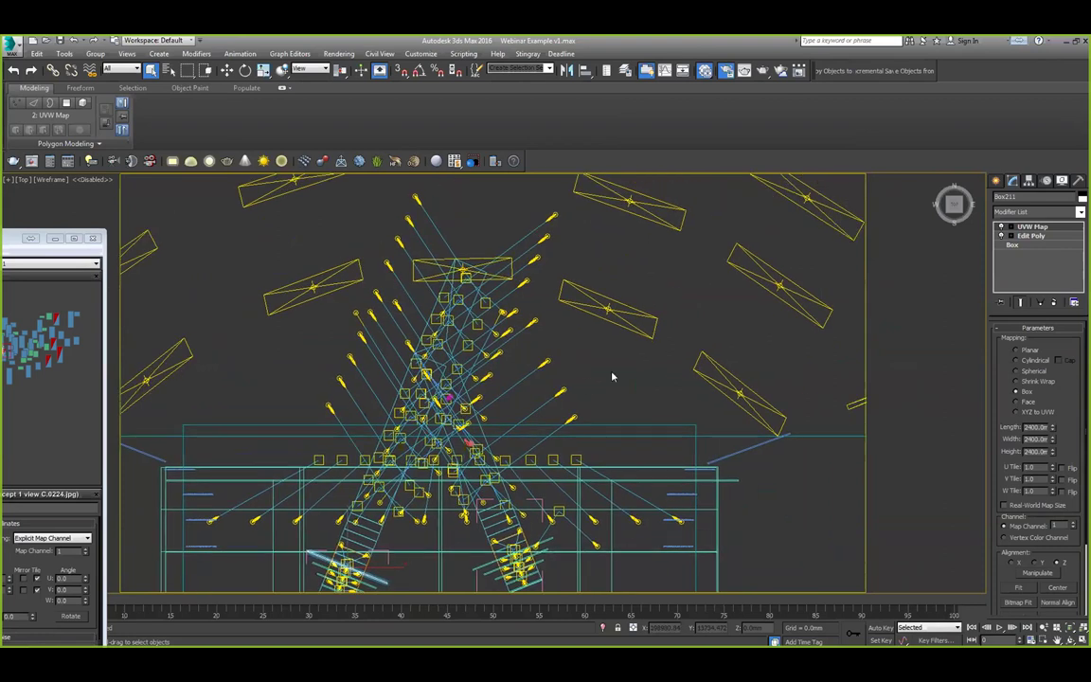
middle_click_drag(657, 213, 591, 258)
middle_click_drag(748, 282, 720, 303)
middle_click_drag(533, 436, 763, 249)
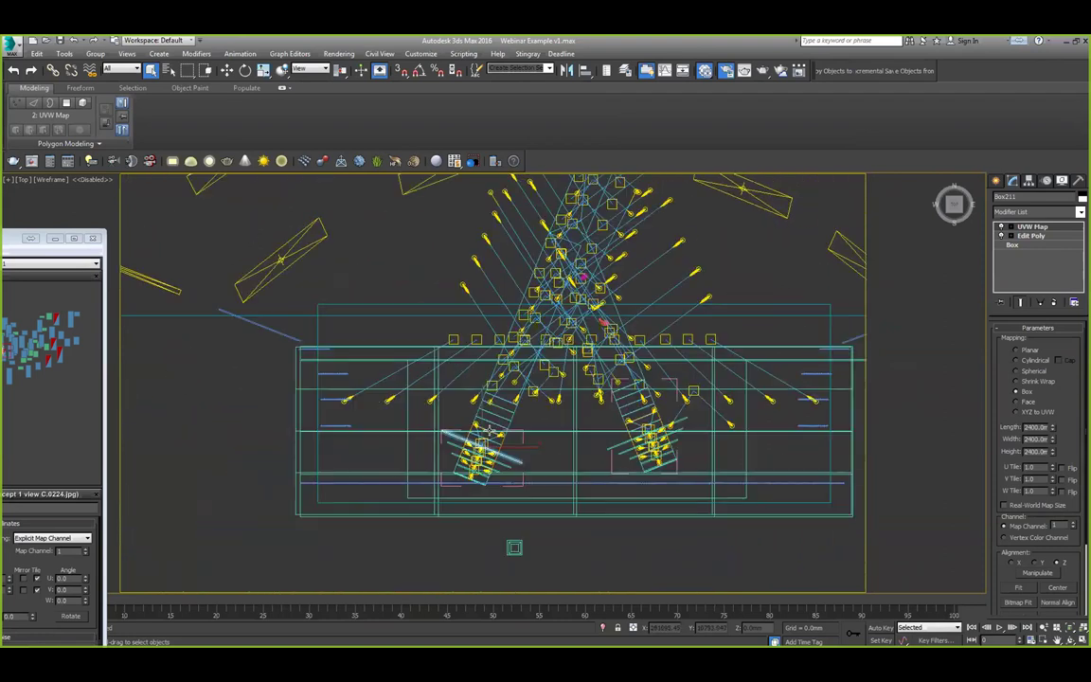
key("shift+z")
key("shift+z")
key("shift+z")
key("shift+z")
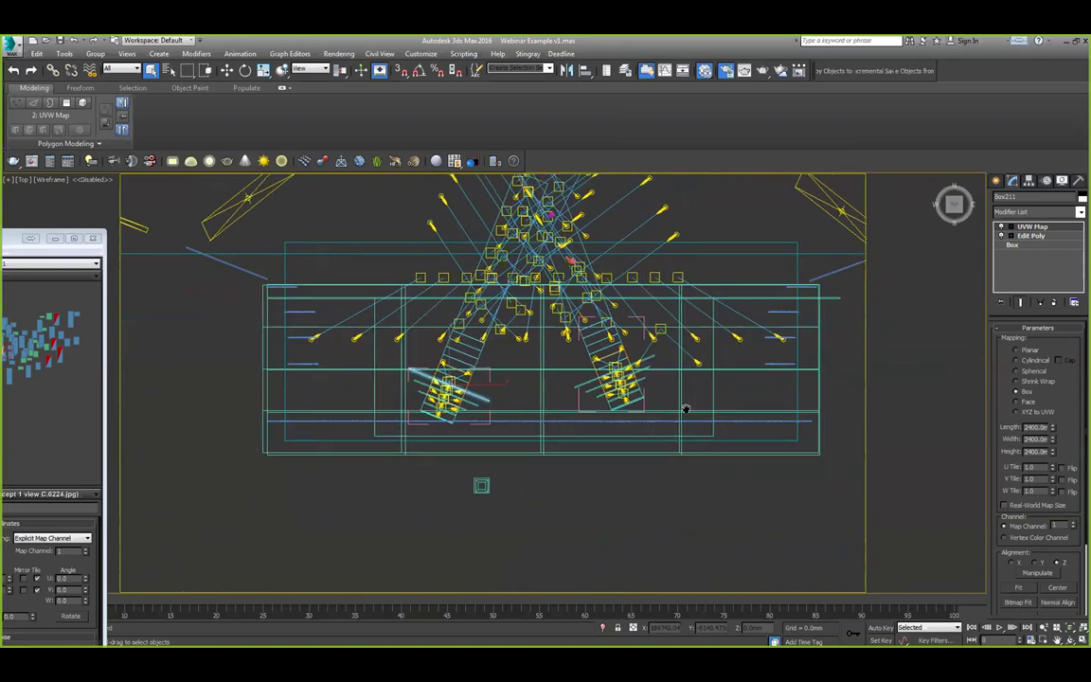
key("shift+z")
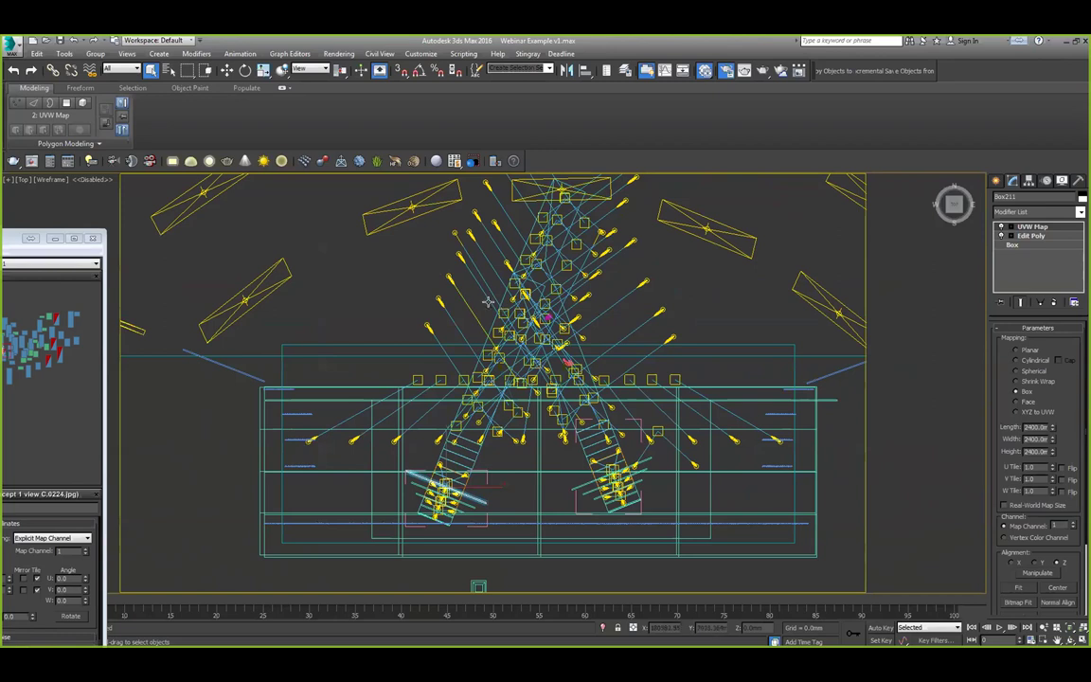
middle_click_drag(394, 245, 396, 276)
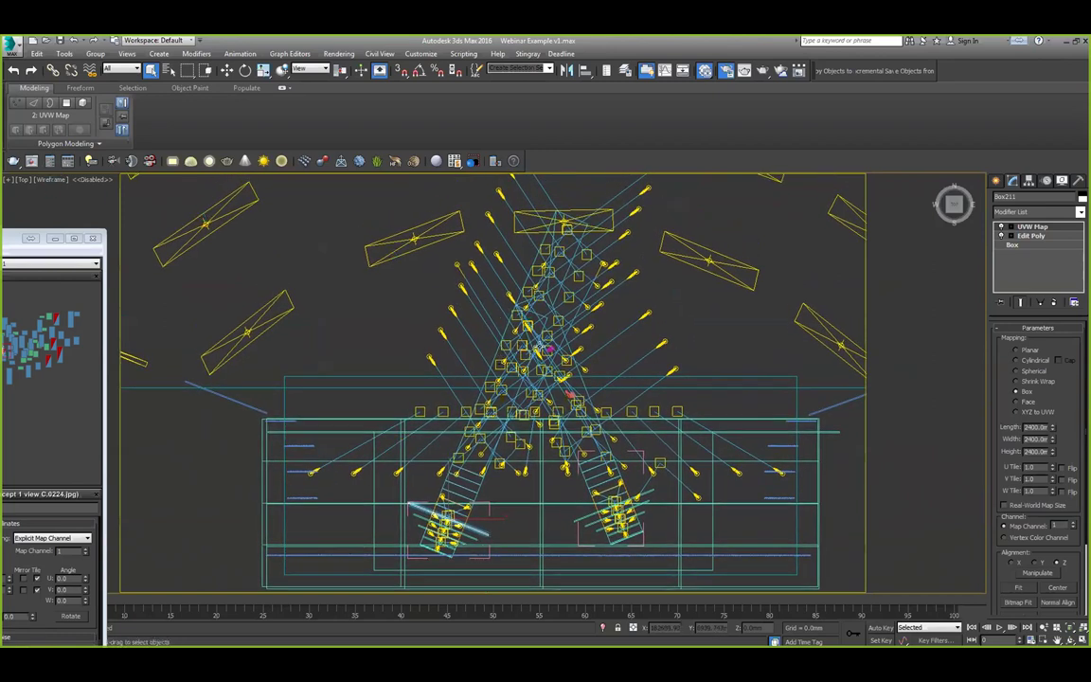
Select the Banquet tables named selection set and unhide its hidden tables.
left_click(550, 73)
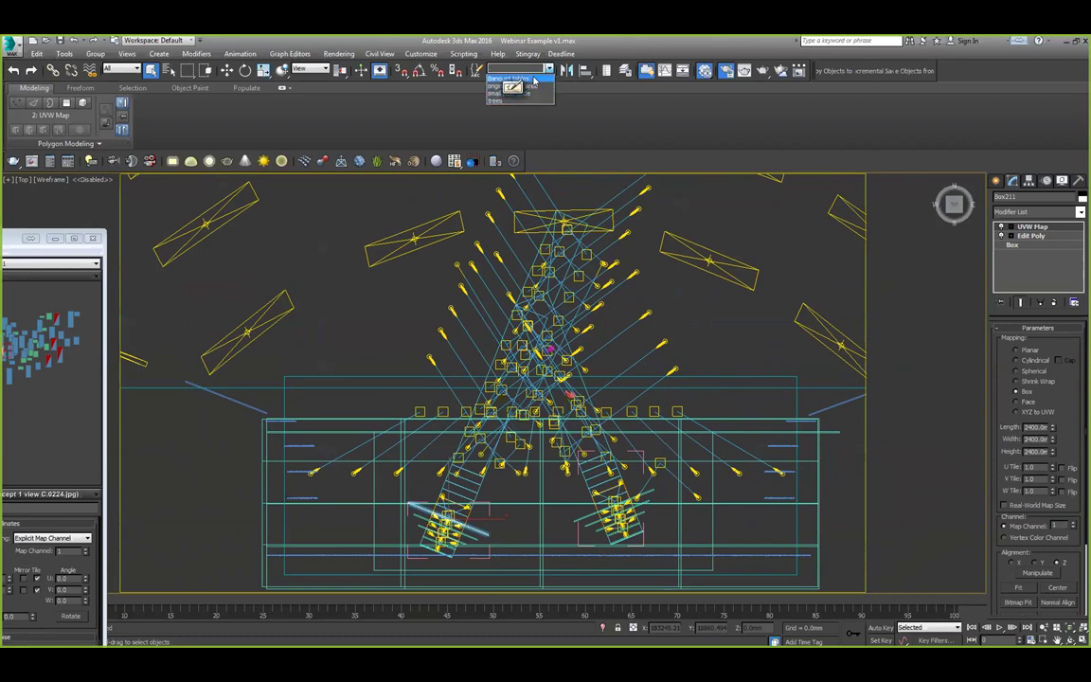
left_click(532, 86)
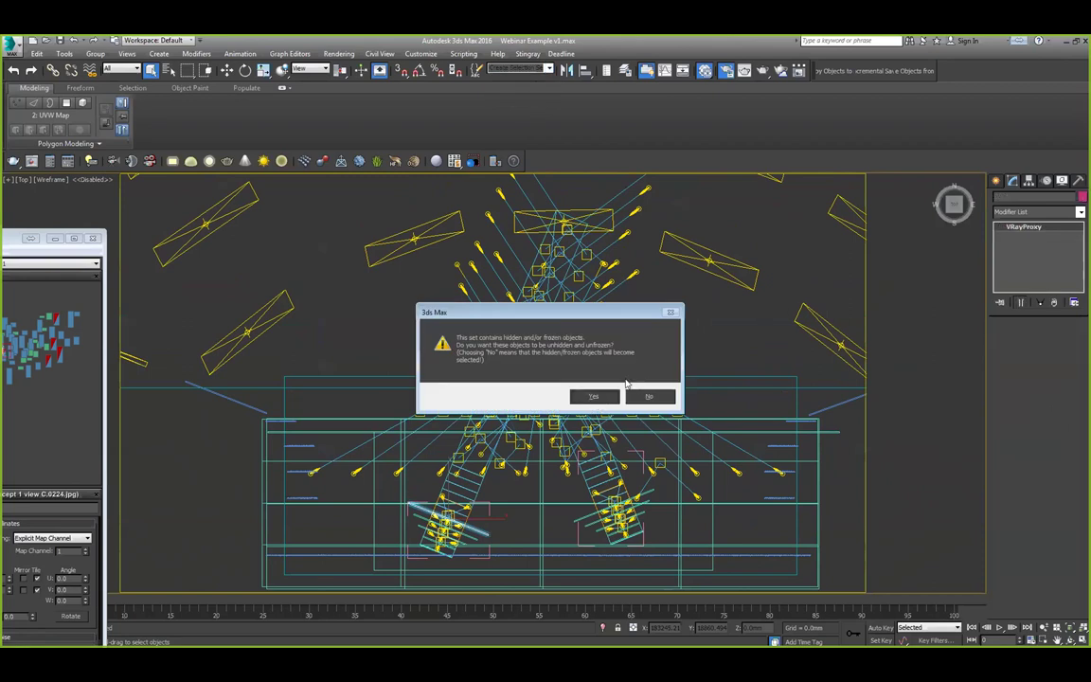
left_click(594, 396)
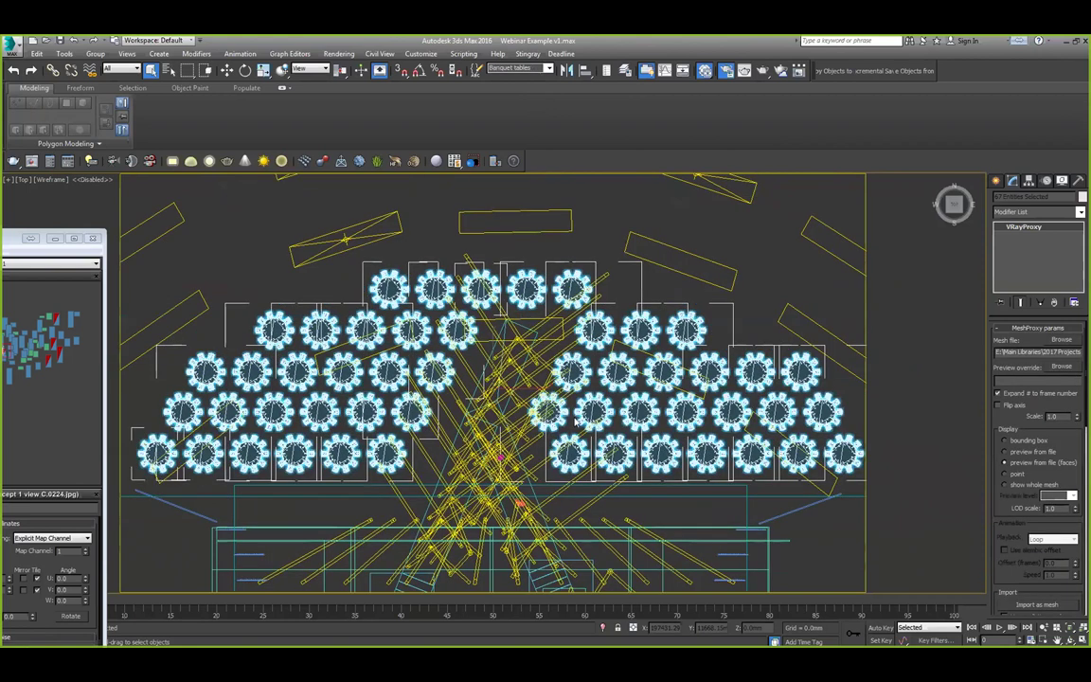
Isolate one round banquet table proxy and display it shaded to examine the table and chair geometry up close.
mouse_move(565, 419)
middle_mouse_down("alt")
mouse_move(576, 421)
mouse_move(548, 411)
middle_mouse_up("alt")
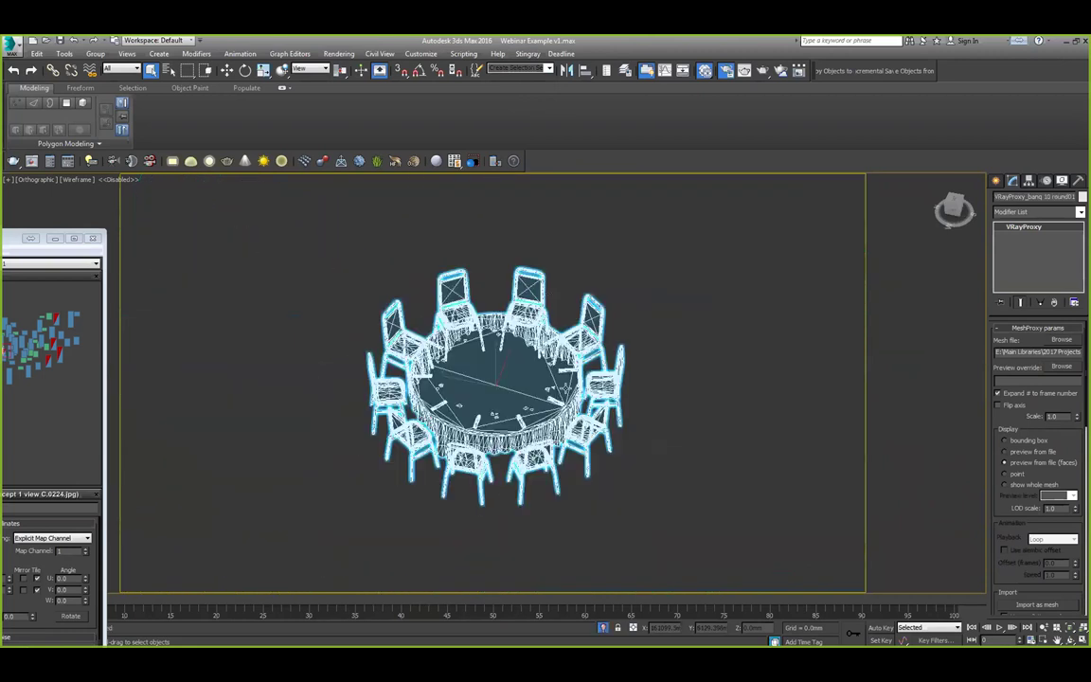
key("F3")
mouse_move(523, 414)
middle_mouse_down("alt")
mouse_move(499, 414)
mouse_move(542, 386)
middle_mouse_up("alt")
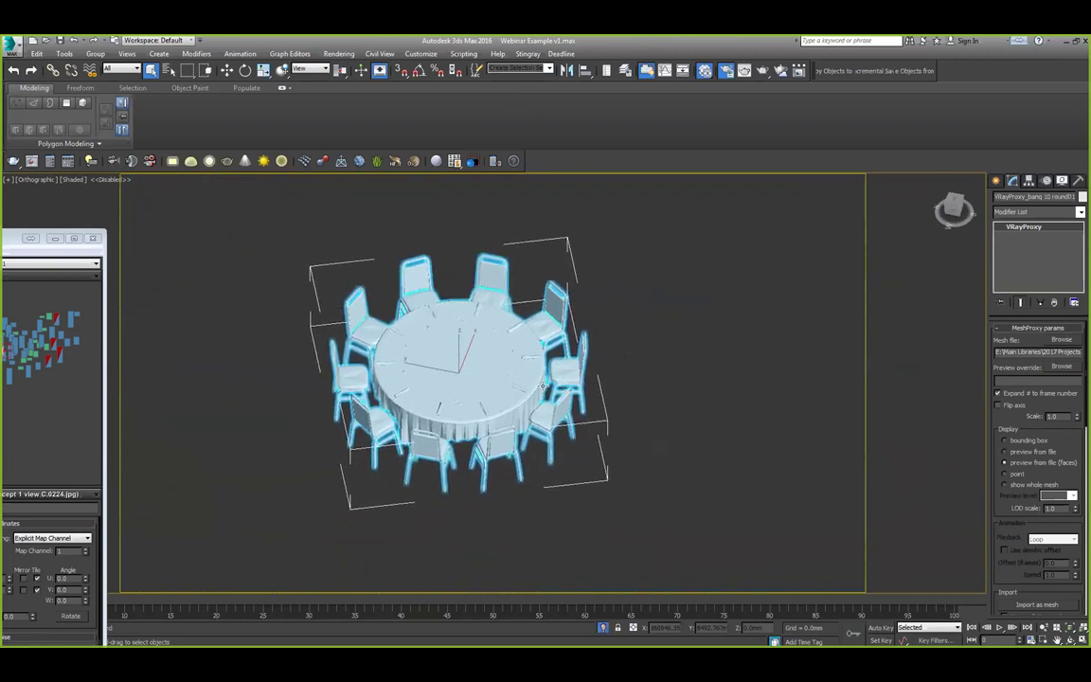
scroll(543, 386, "up", 5)
middle_click_drag(502, 346, 702, 403)
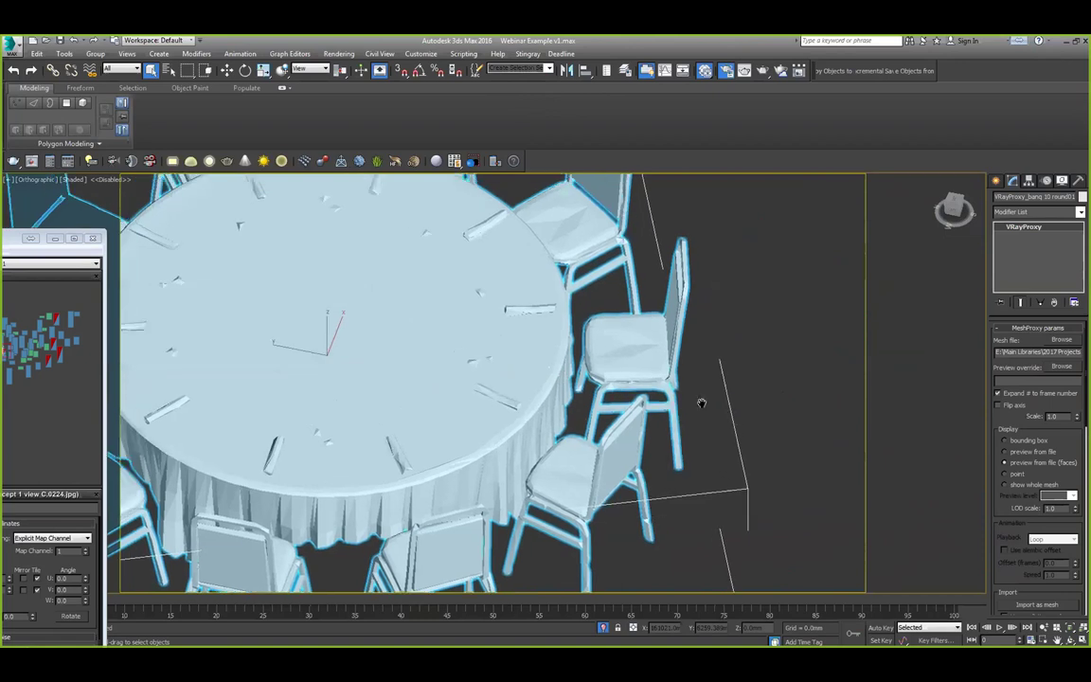
scroll(547, 401, "down", 2)
middle_click_drag(512, 388, 568, 432)
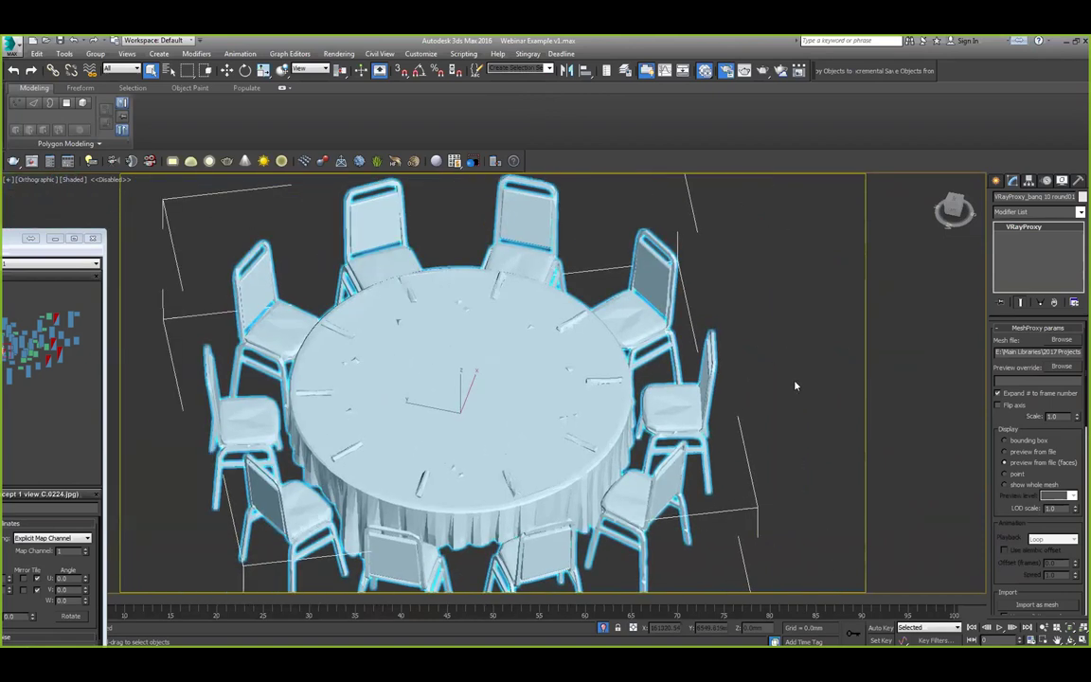
middle_click_drag(796, 385, 806, 414, "alt")
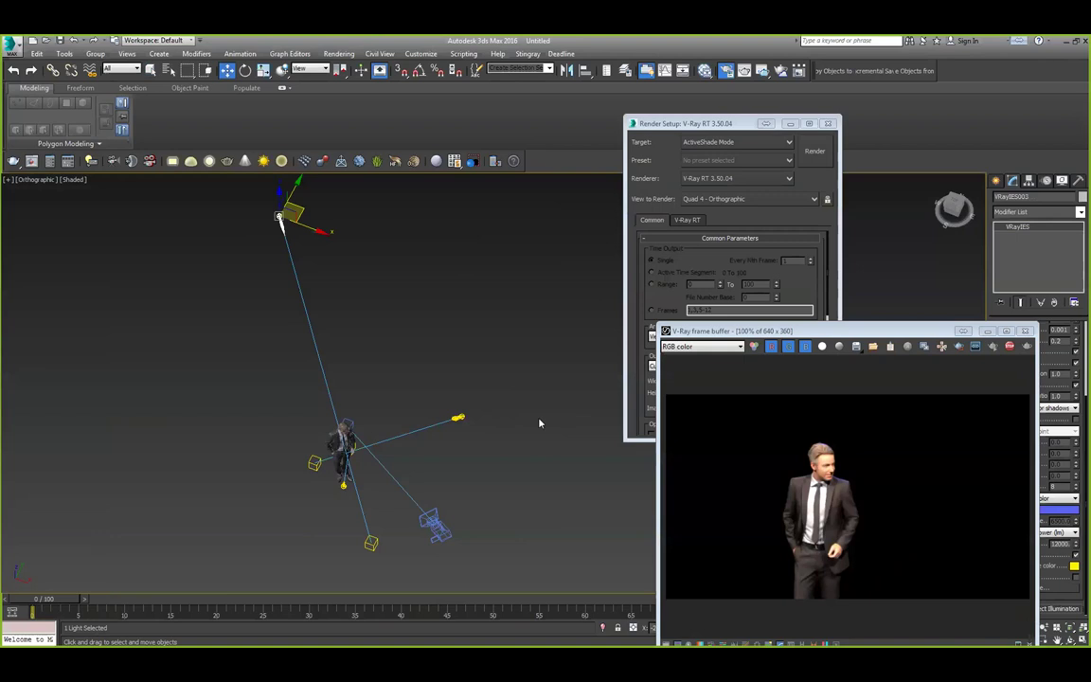
Clear the light selection in the figure scene and stop the running V-Ray RT render.
left_click(303, 398)
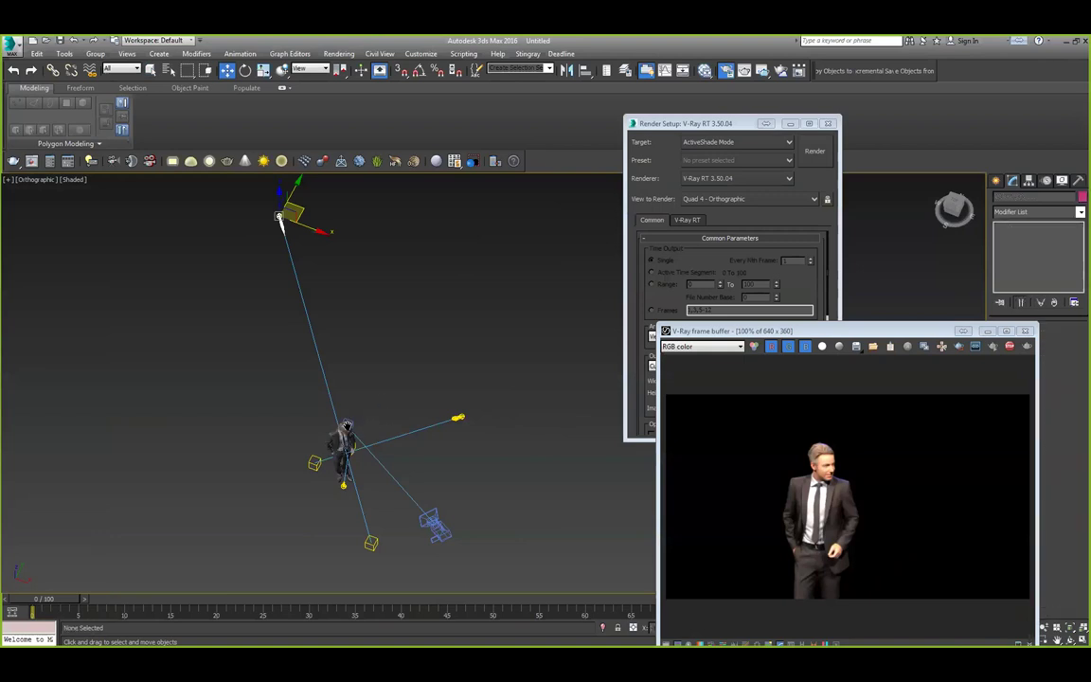
left_click(1007, 350)
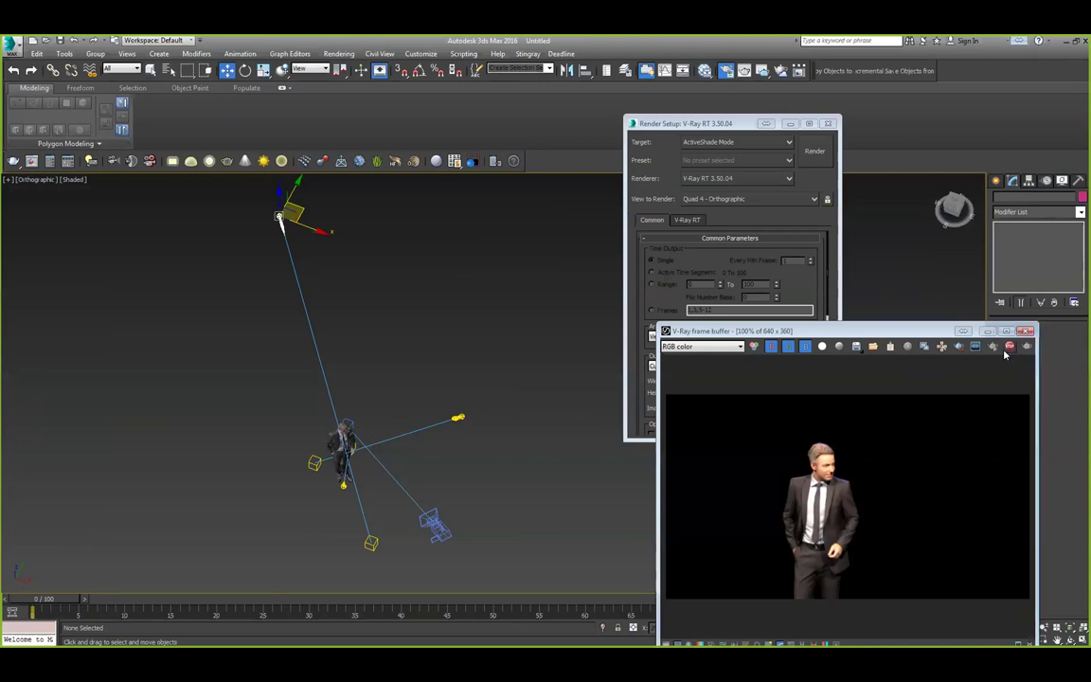
Select the suited man and display the model as a wireframe to inspect its mesh density from behind.
middle_click_drag(417, 398, 368, 357)
scroll(389, 325, "down", 5)
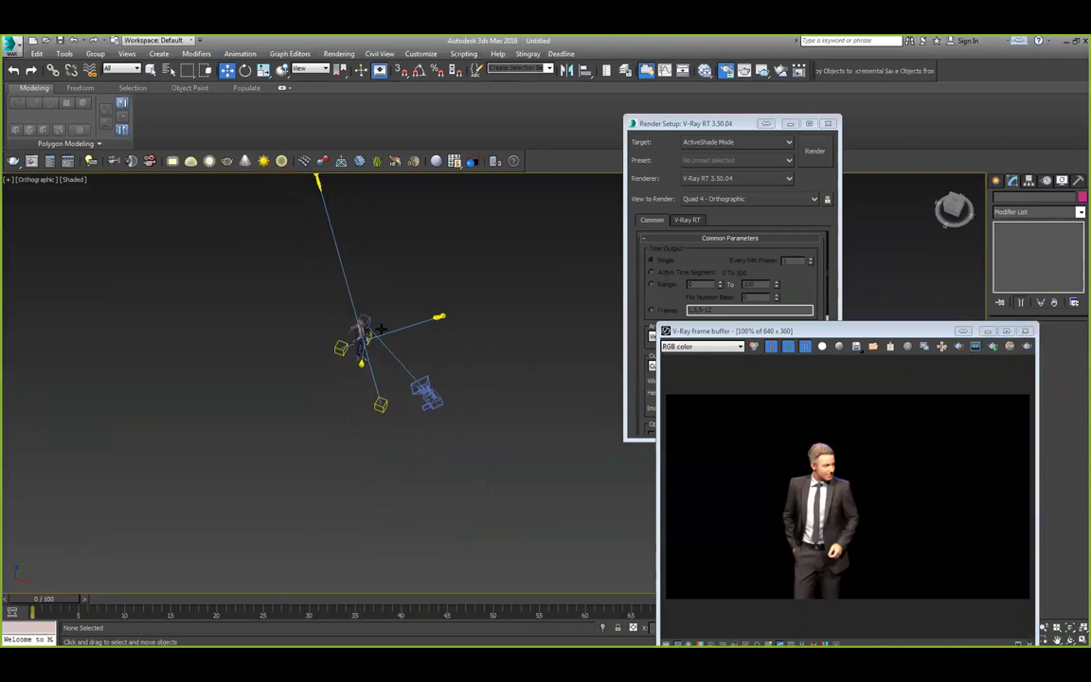
scroll(377, 324, "up", 7)
middle_click_drag(365, 282, 403, 127)
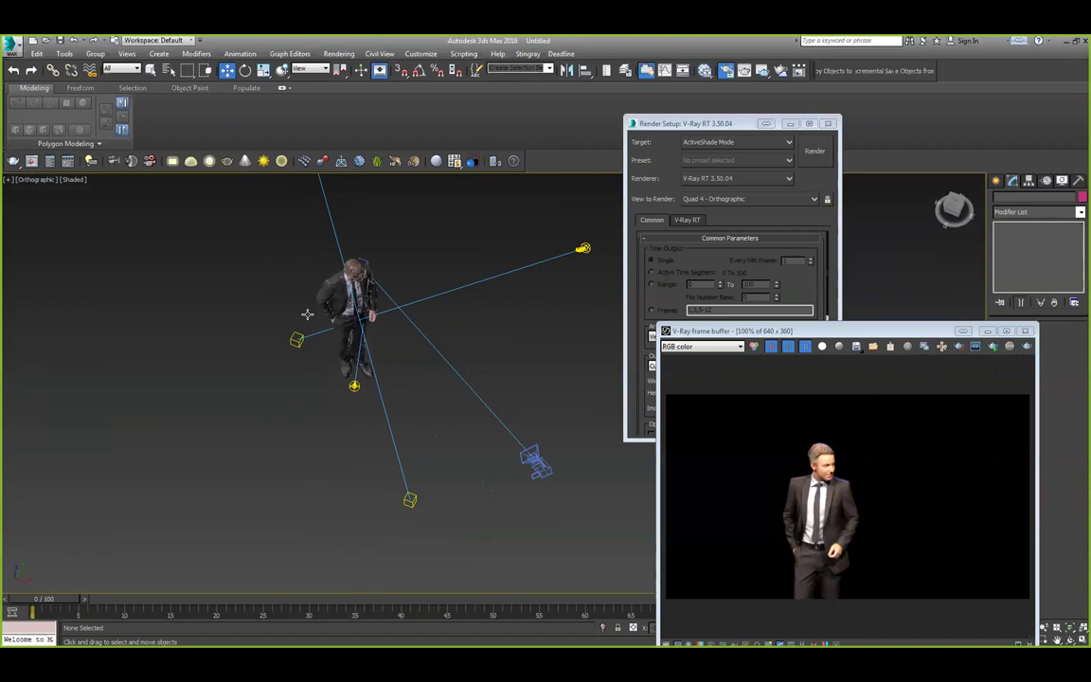
scroll(383, 282, "up", 6)
left_click(309, 285)
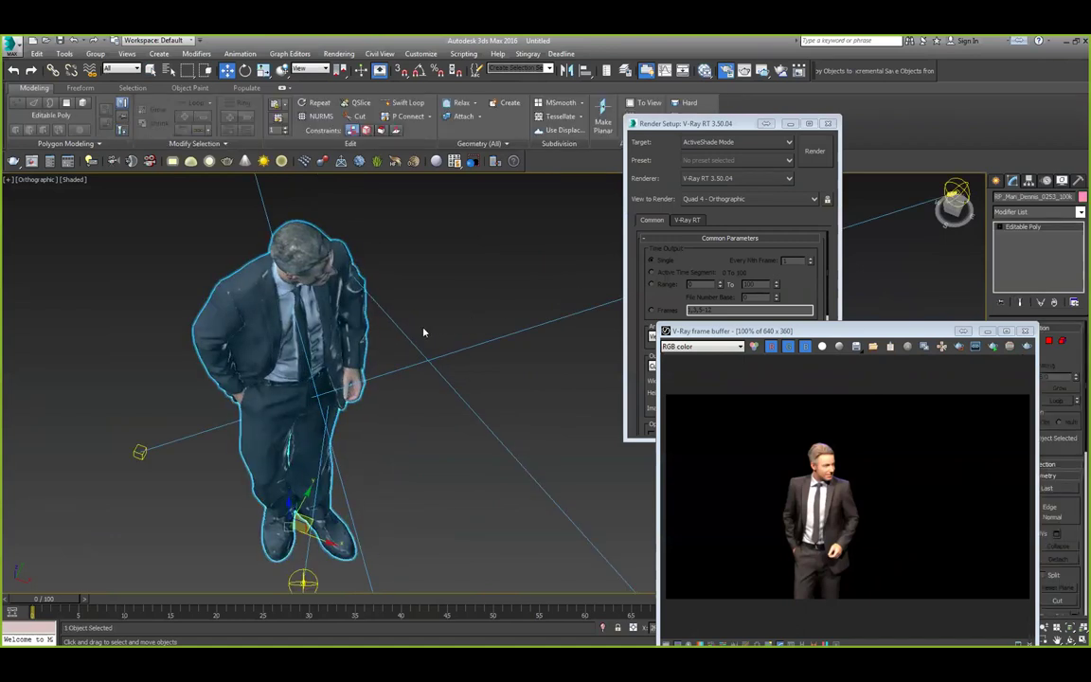
key("F3")
mouse_move(369, 333)
middle_mouse_down("alt")
mouse_move(474, 355)
mouse_move(497, 388)
middle_mouse_up("alt")
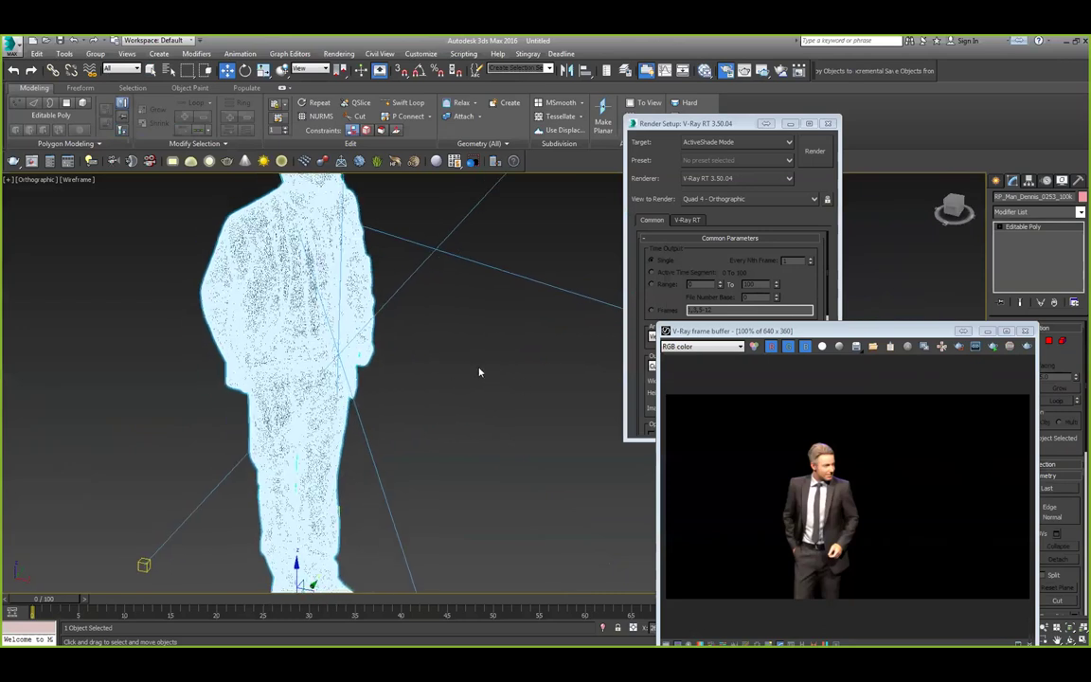
middle_click_drag(414, 378, 352, 192, "alt")
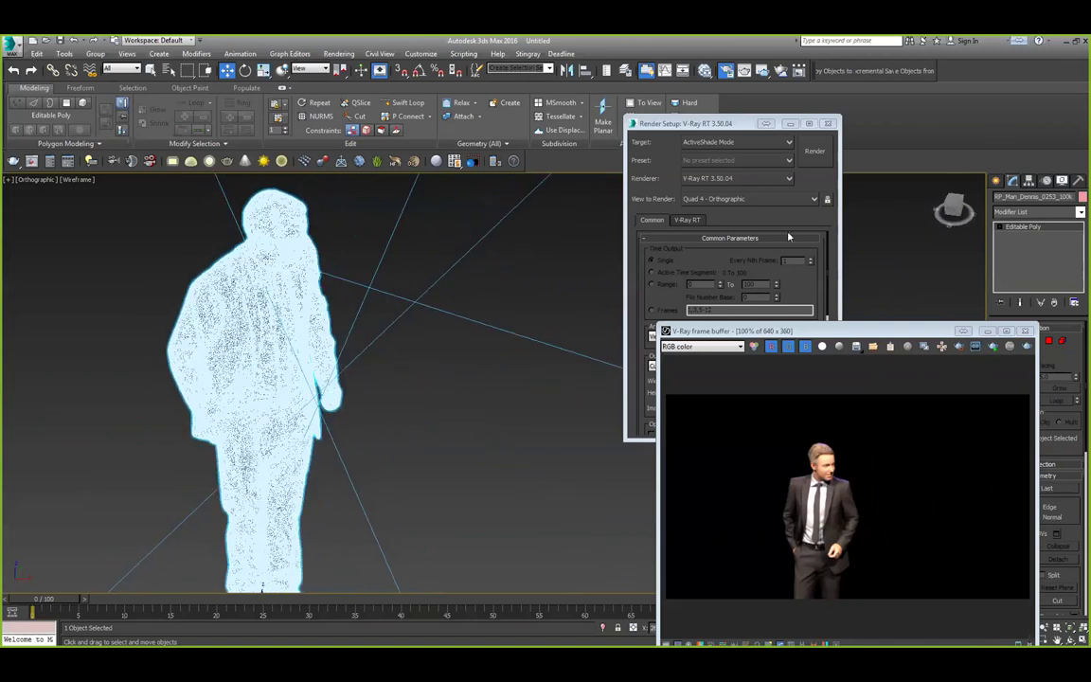
Add an Edit Mesh modifier to the suited man and open the V-Ray mesh export settings for the model.
left_click(1037, 212)
key("e")
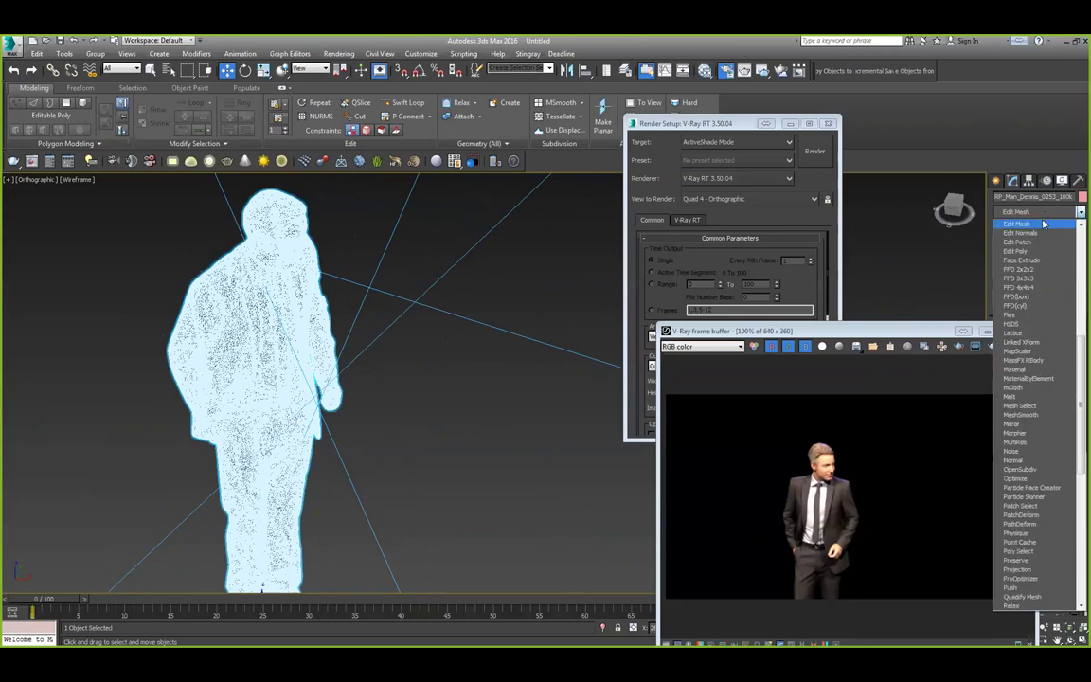
left_click(1035, 225)
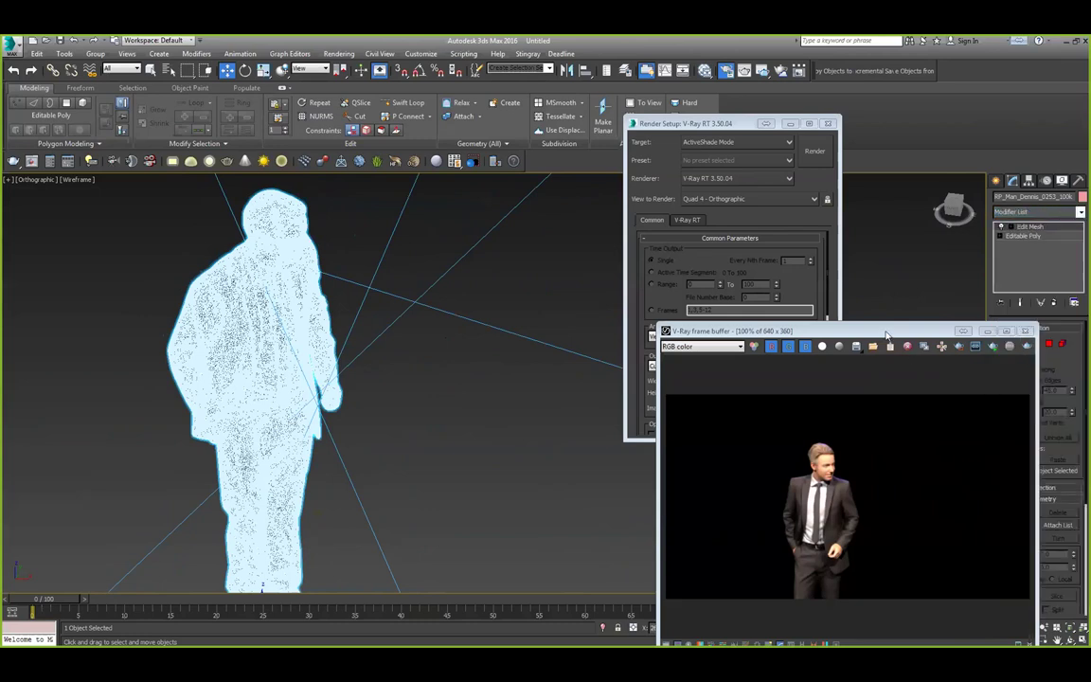
left_click_drag(891, 335, 789, 211)
right_click(313, 316)
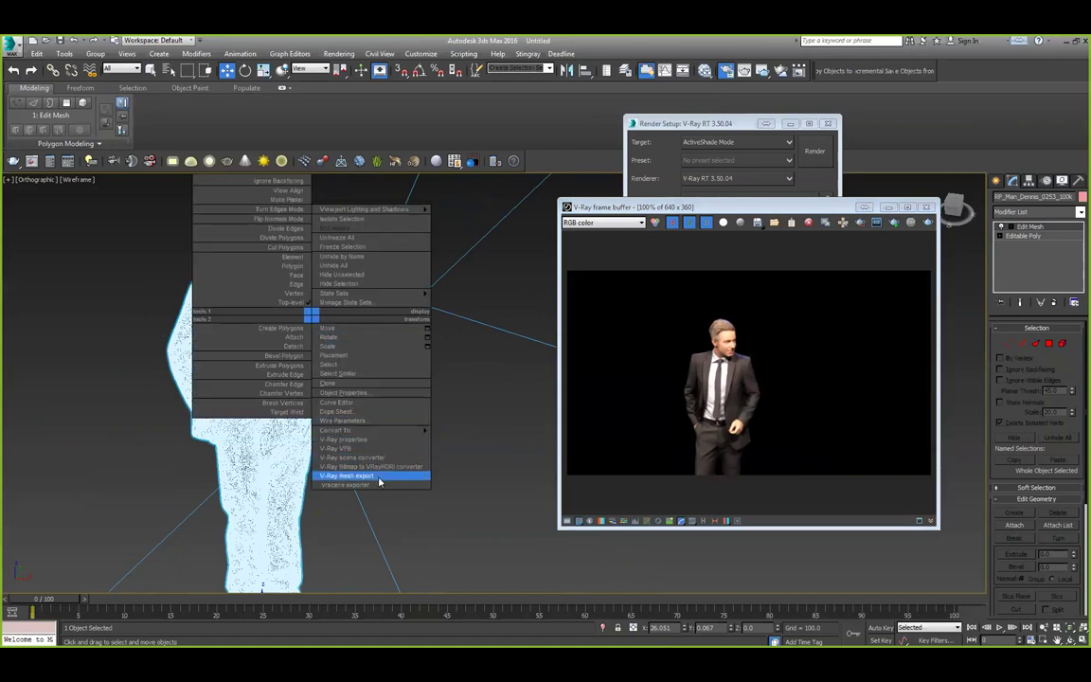
left_click(346, 475)
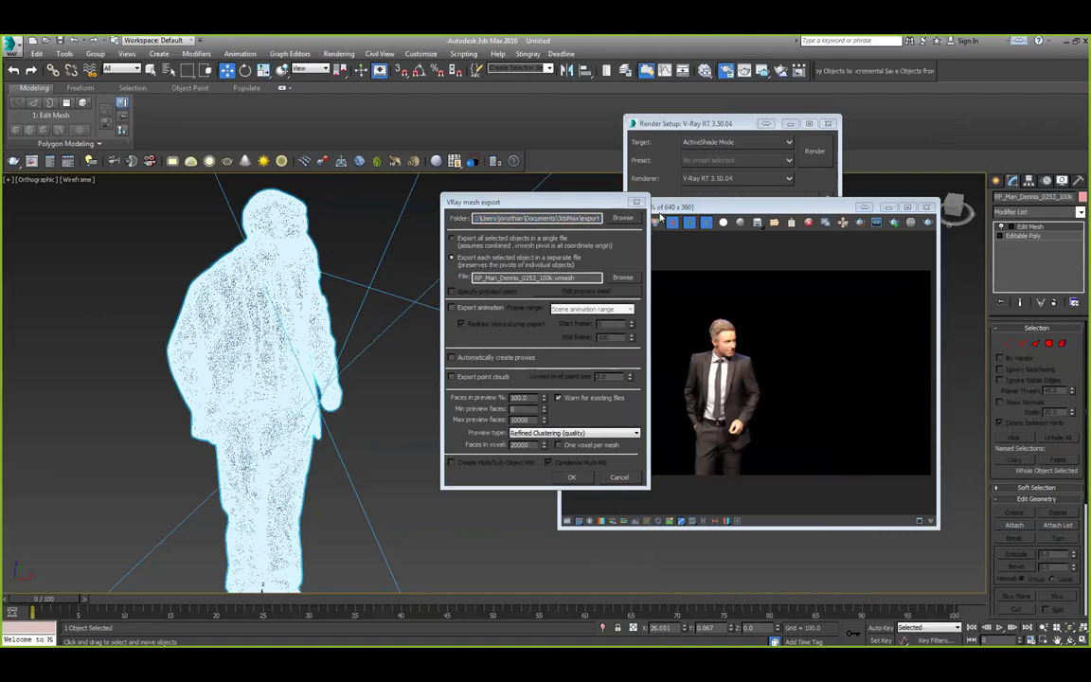
Set the mesh export folder to E:\Main Libraries\2017 Projects\Webinar Files and name the mesh file Dennis.
left_click(631, 221)
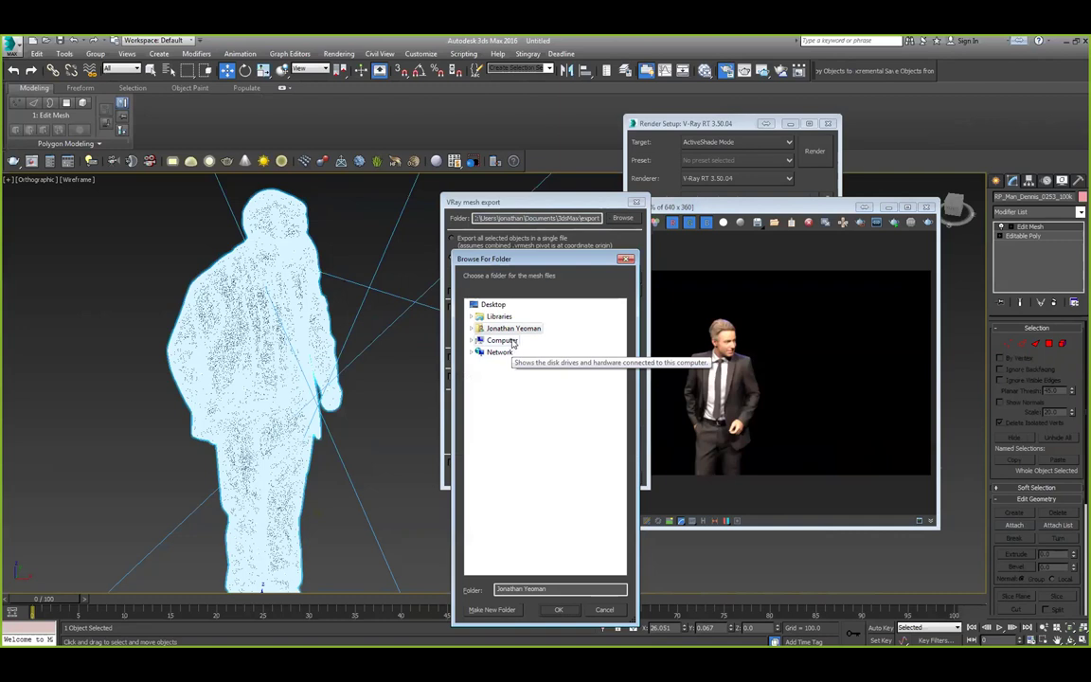
left_click(481, 339)
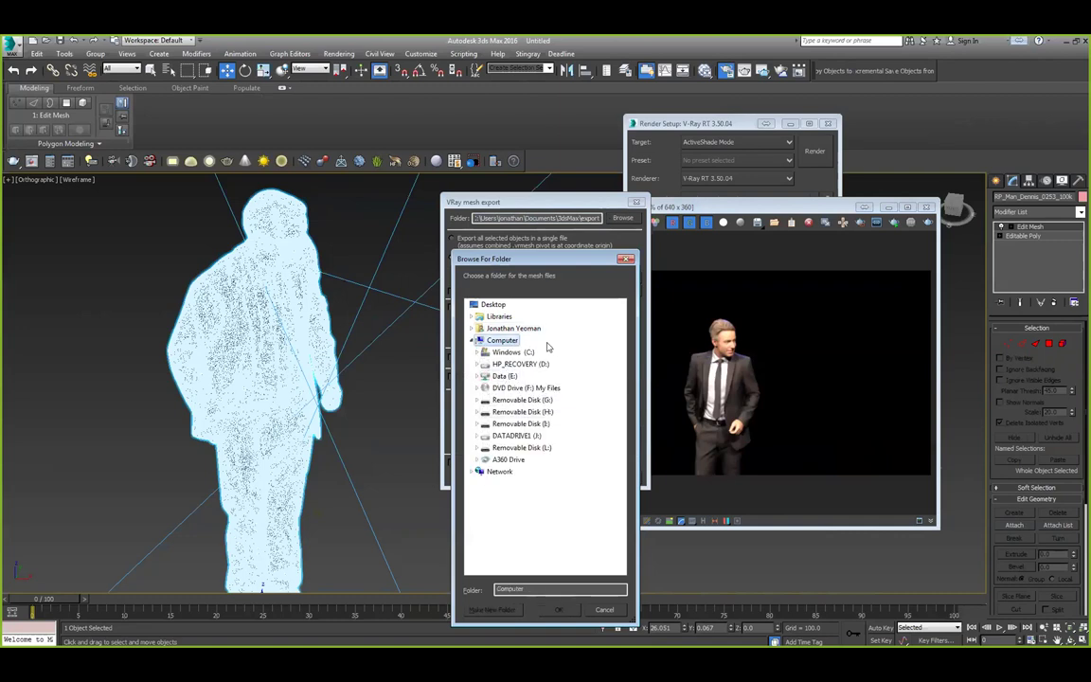
left_click(505, 376)
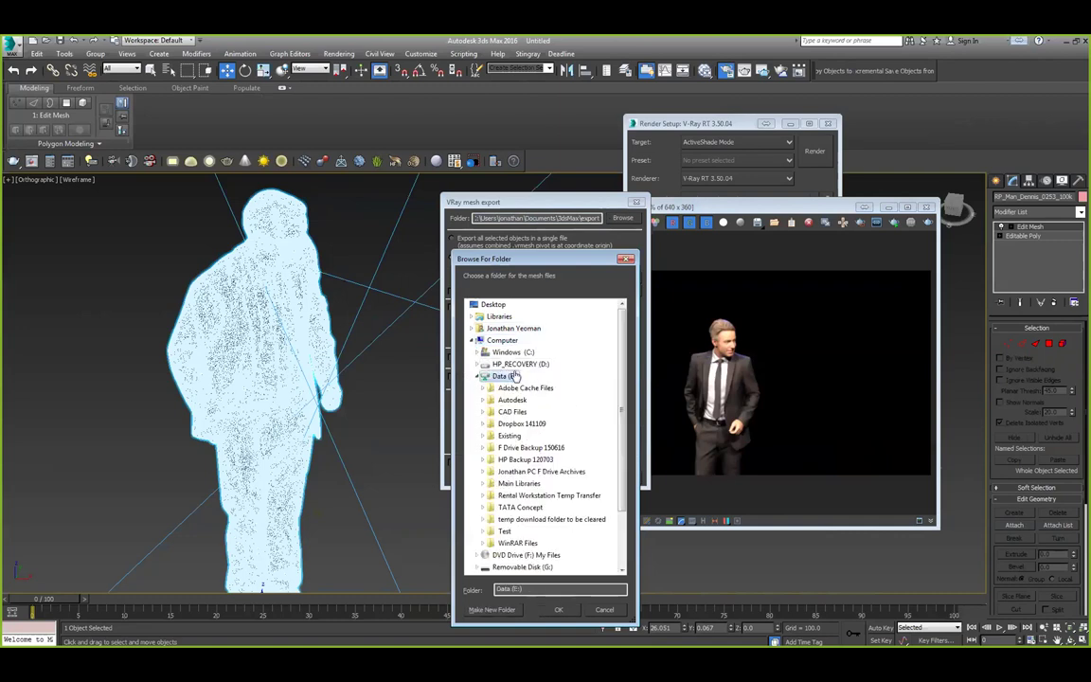
left_click(523, 483)
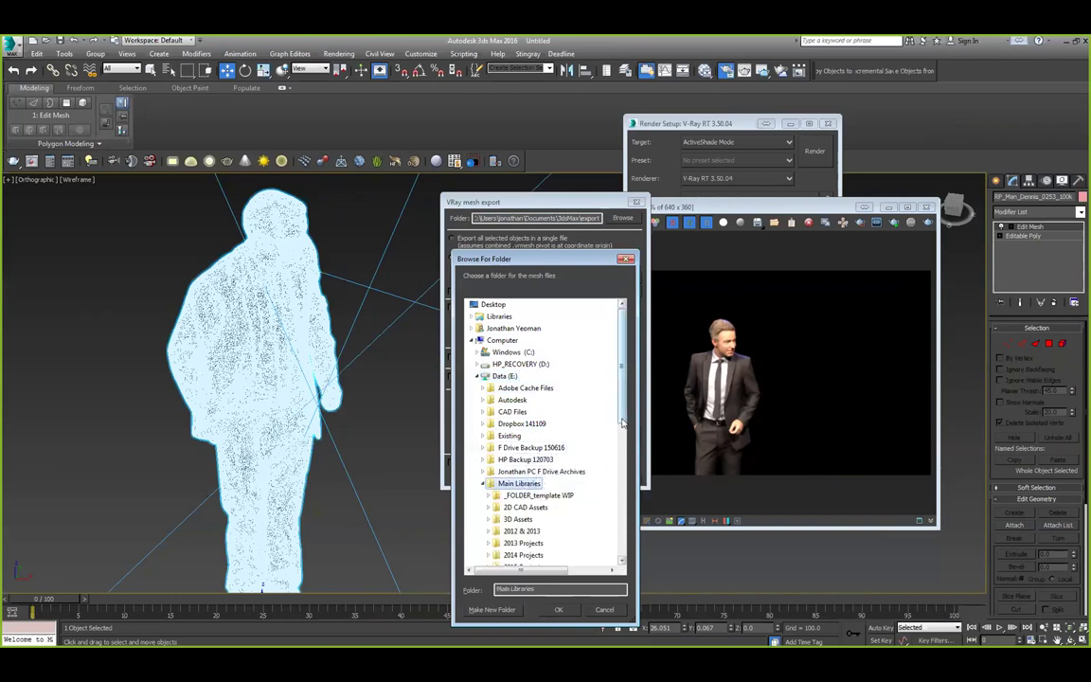
scroll(613, 482, "down", 4)
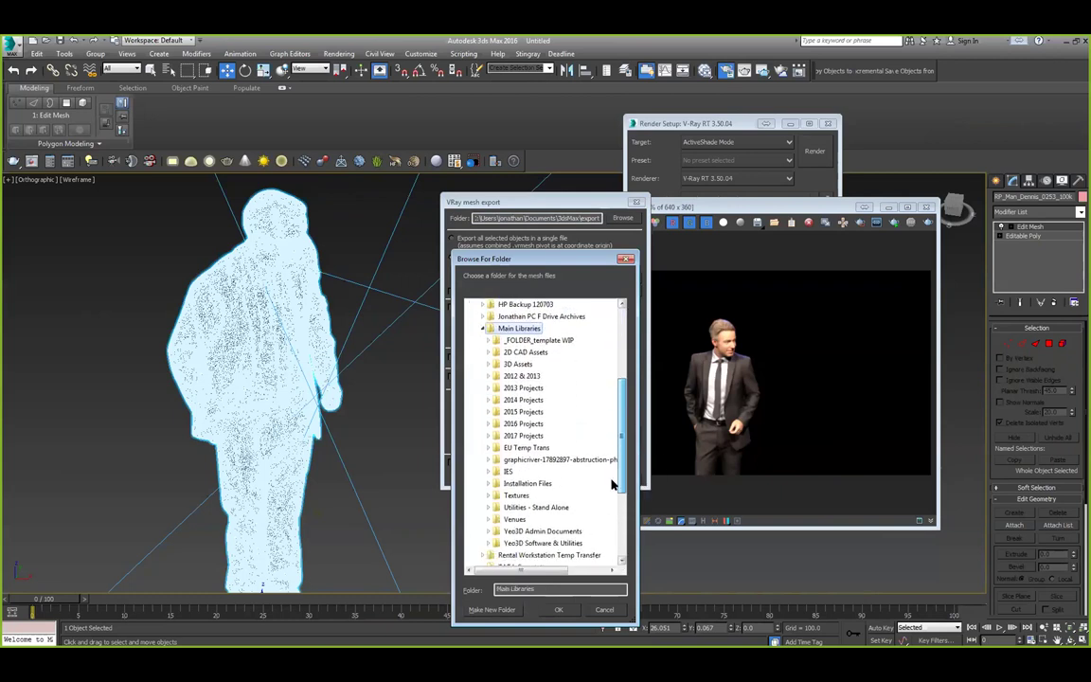
left_click(535, 435)
scroll(610, 555, "down", 1)
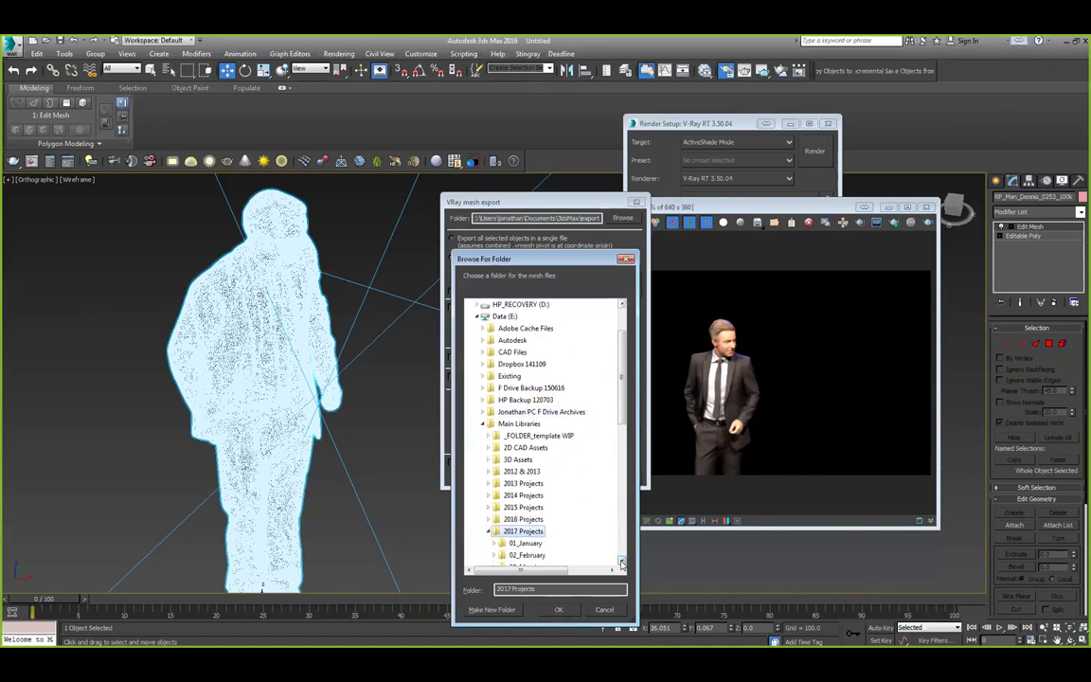
scroll(610, 547, "down", 7)
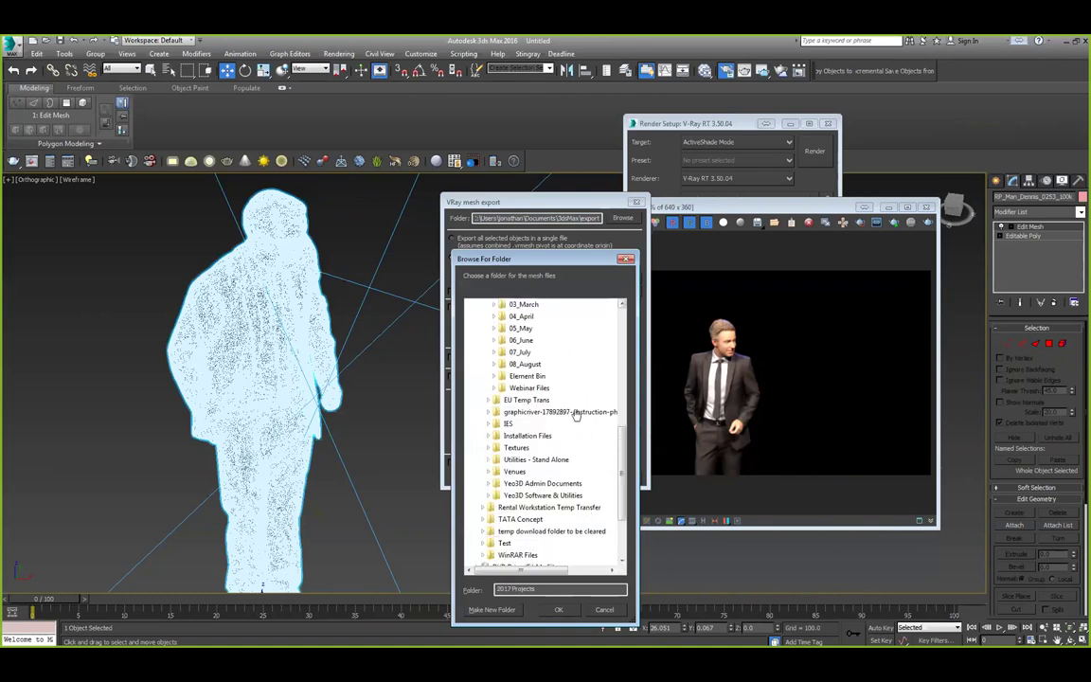
left_click(547, 388)
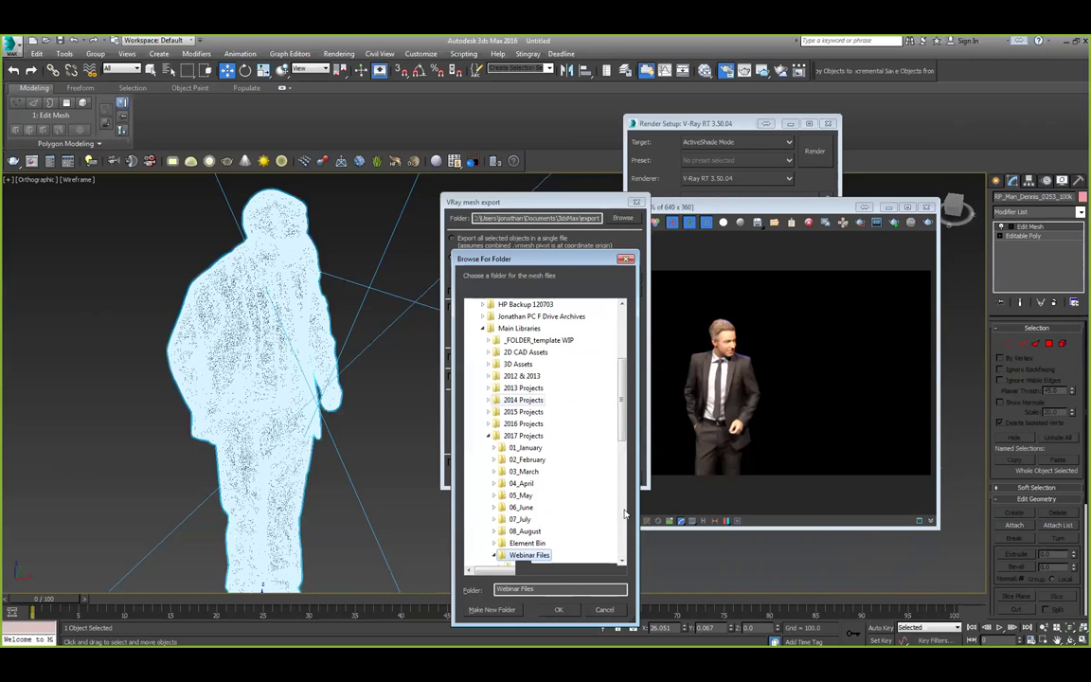
left_click(559, 609)
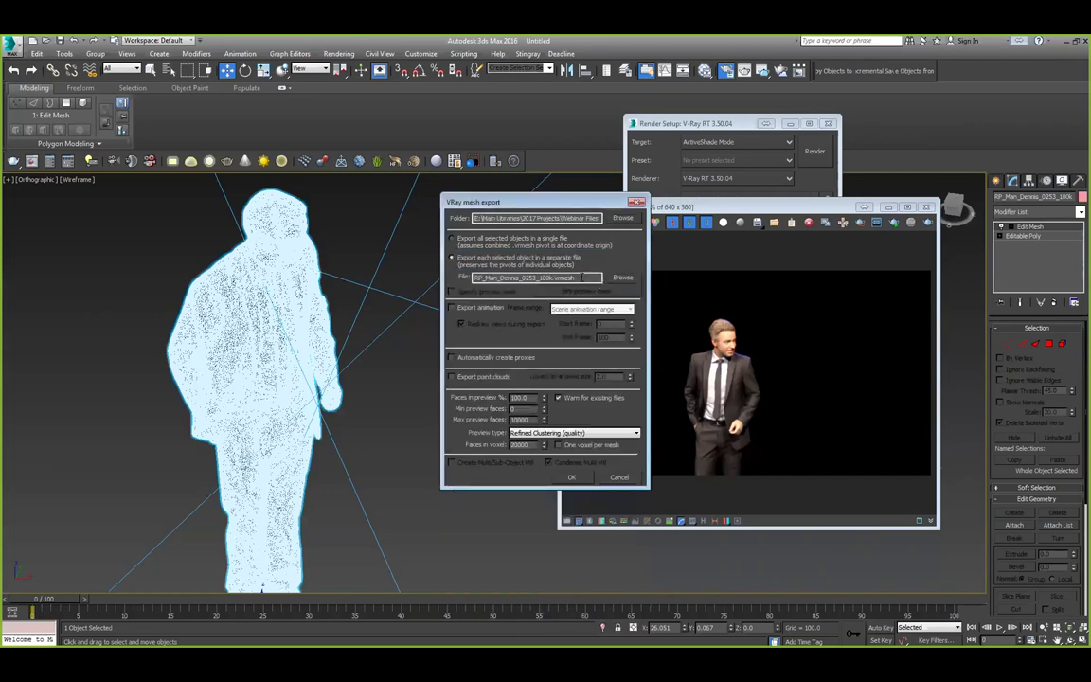
left_click_drag(590, 277, 326, 275)
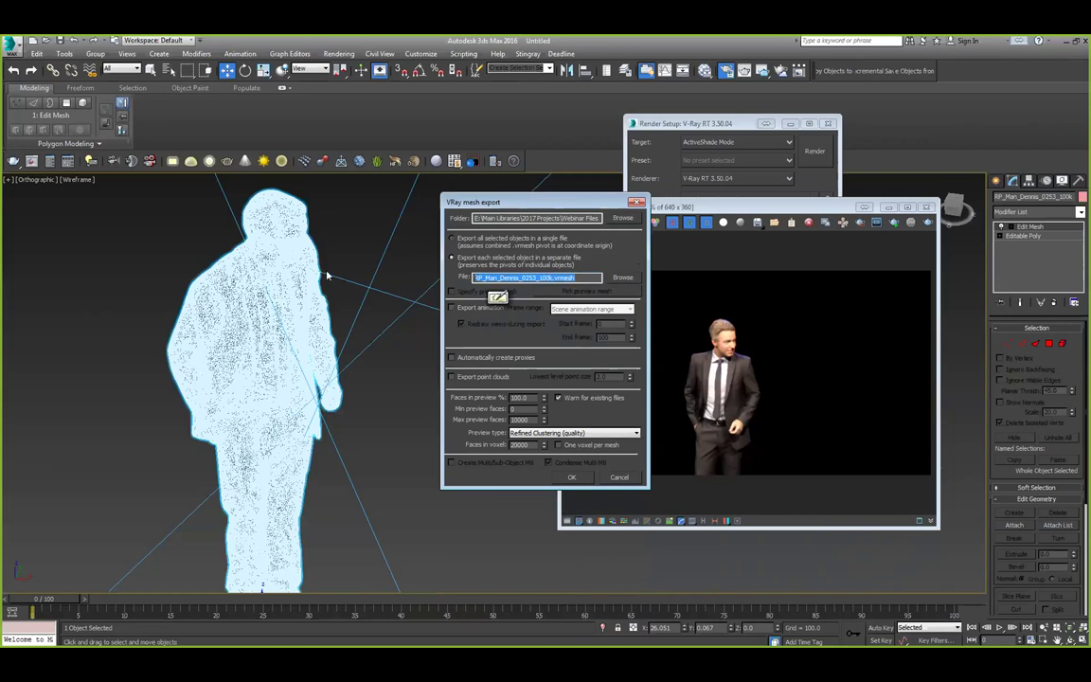
type("Dennis")
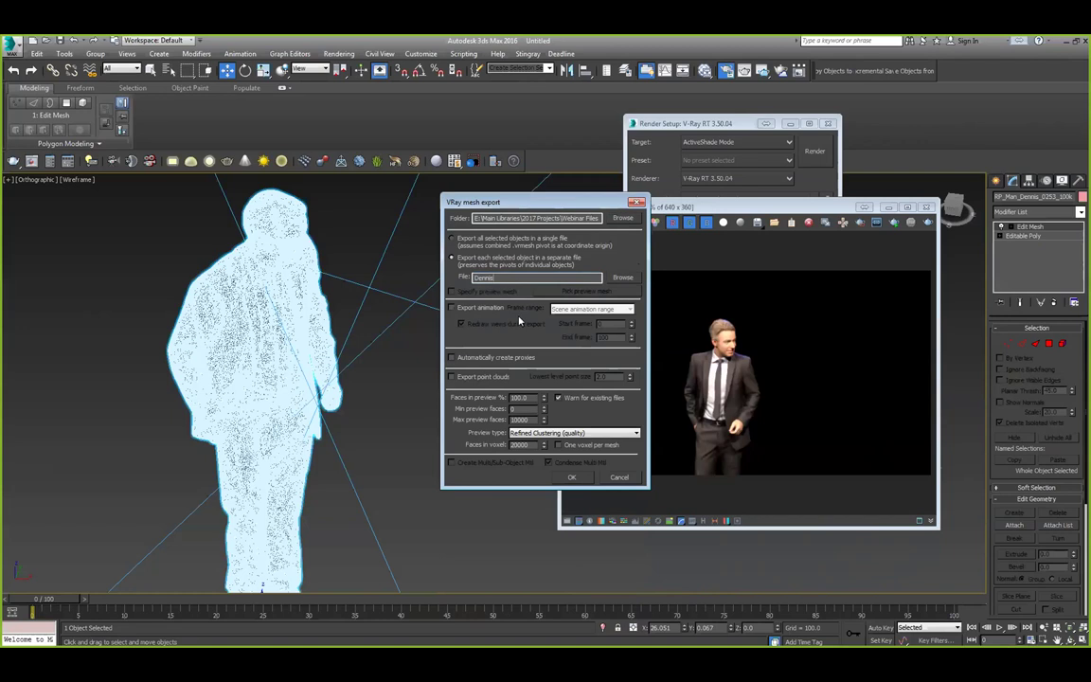
Enable automatic proxy creation, set faces in preview to 10 percent, and export the suited man's V-Ray mesh.
left_click(452, 358)
double_click(513, 396)
type("10")
left_click(572, 479)
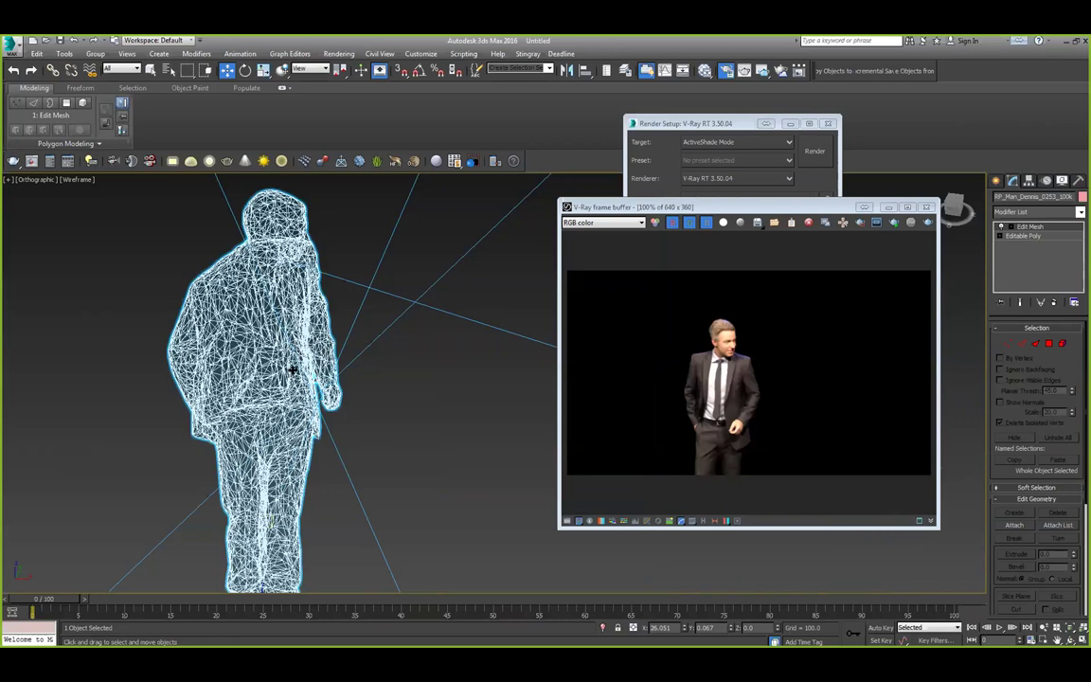
Display the exported suited man proxy as shaded geometry and switch the view to PhysCamera001.
key("F3")
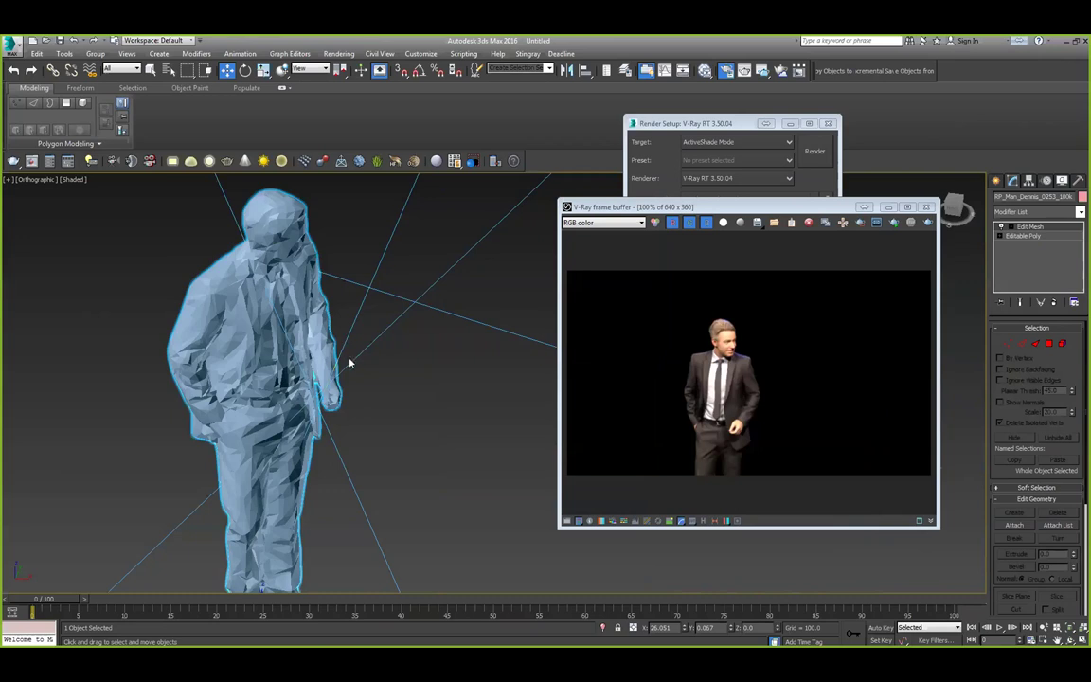
middle_click_drag(418, 335, 452, 487, "alt")
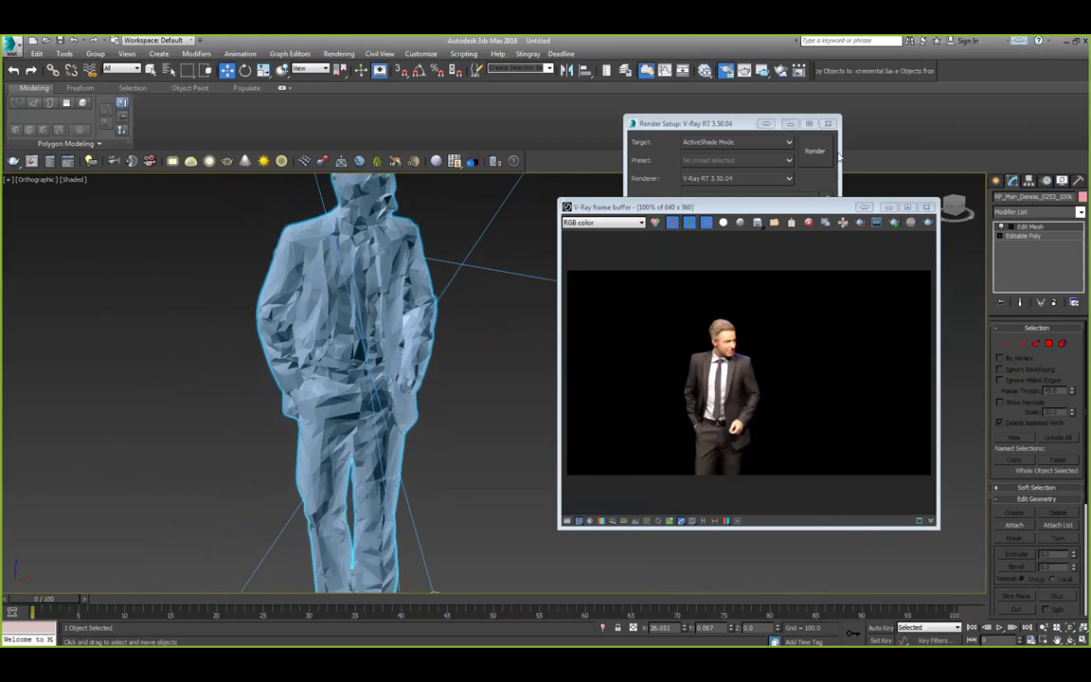
left_click(42, 179)
mouse_move(171, 193)
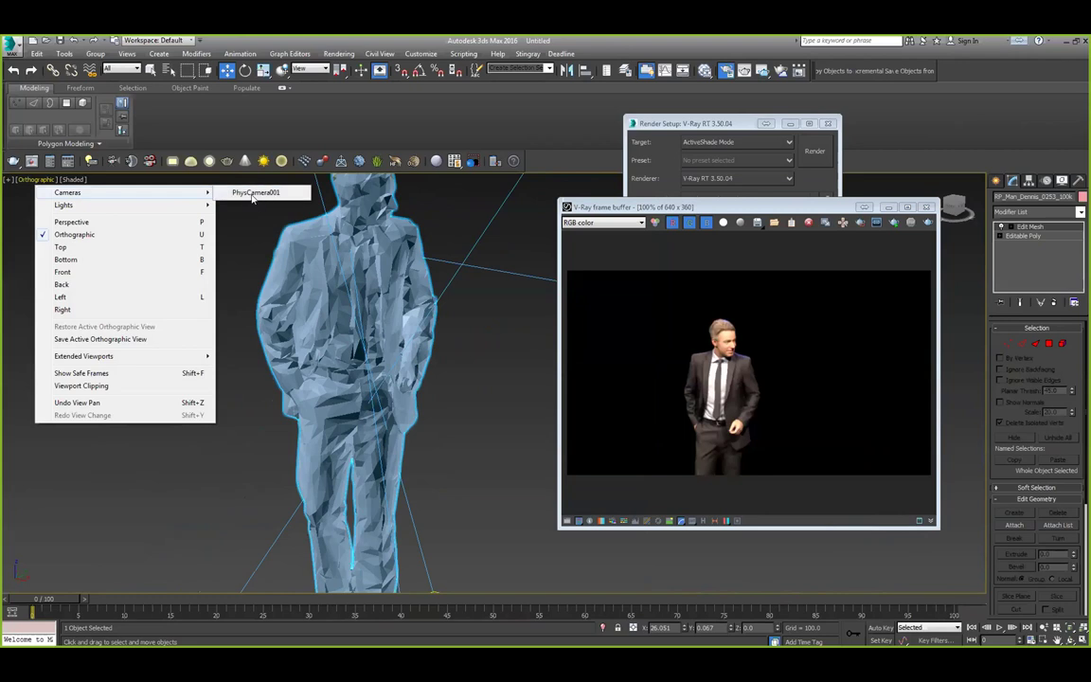
left_click(248, 192)
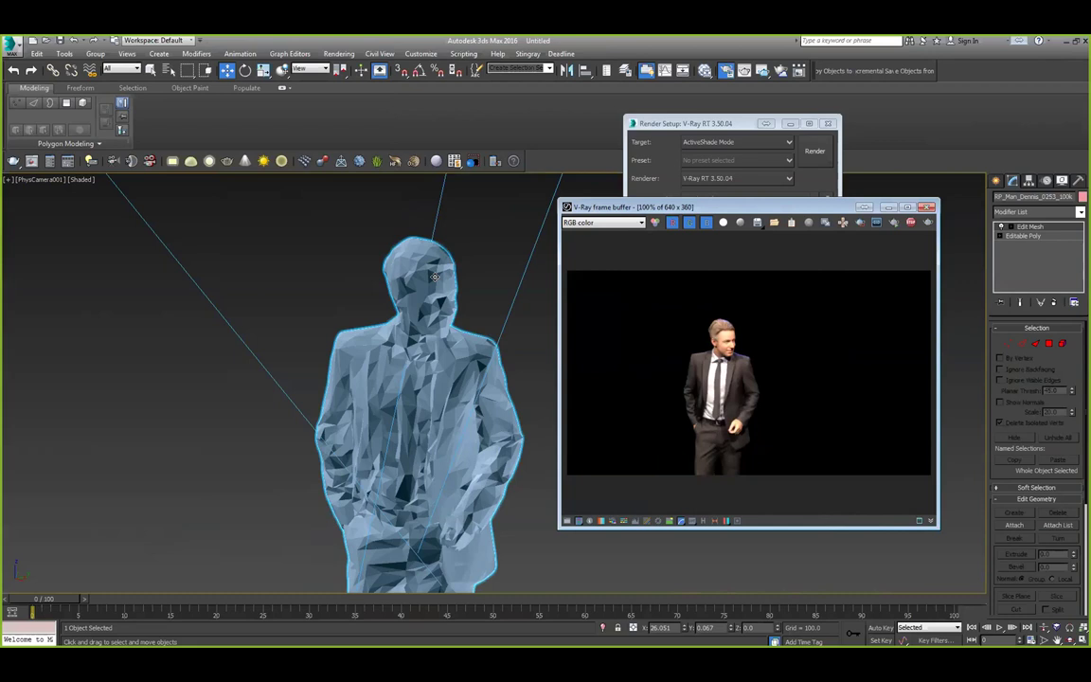
From the top view, preview a 2D instance array of the figure setup, spaced 500 units in X, with 10 rows spaced 500 units in Y.
left_click(473, 333)
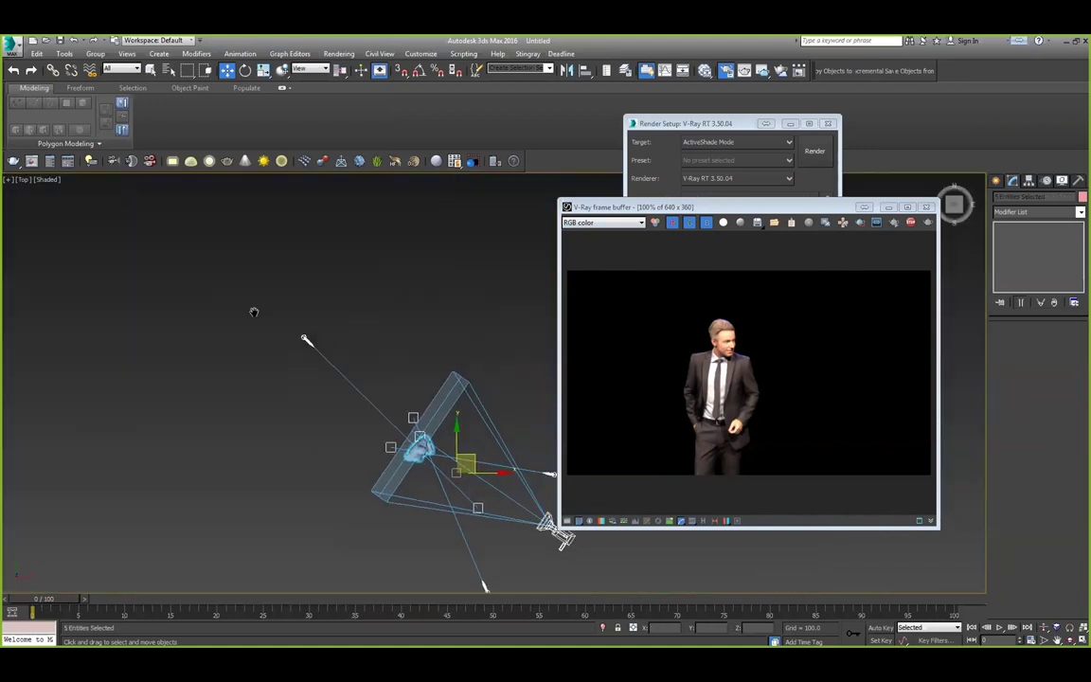
scroll(344, 373, "down", 5)
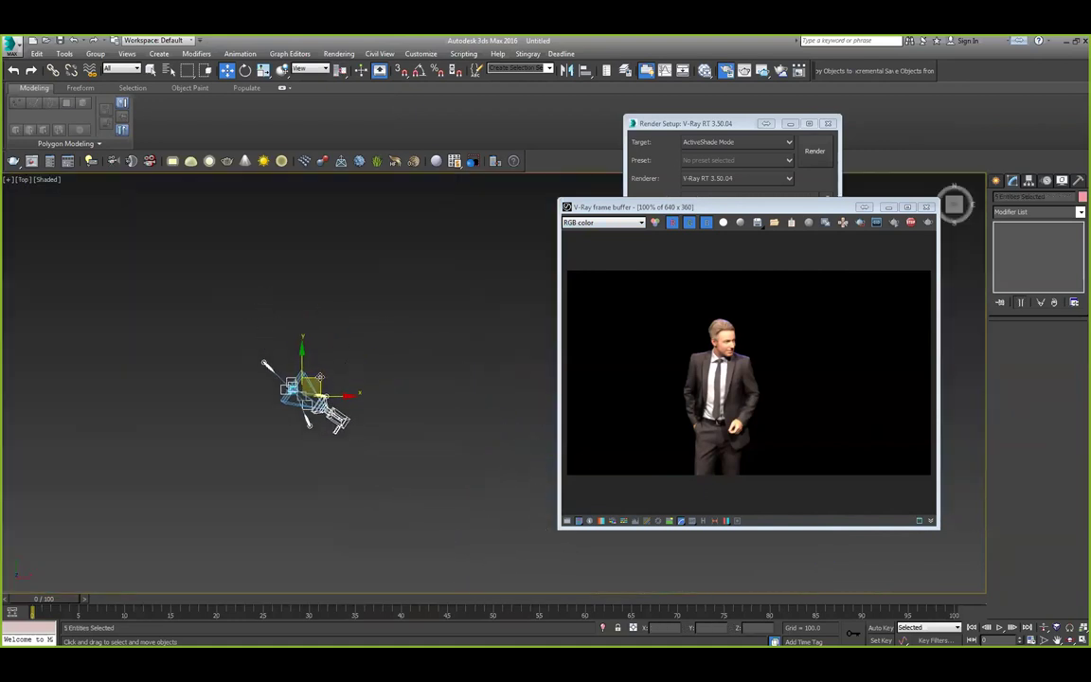
left_click(64, 53)
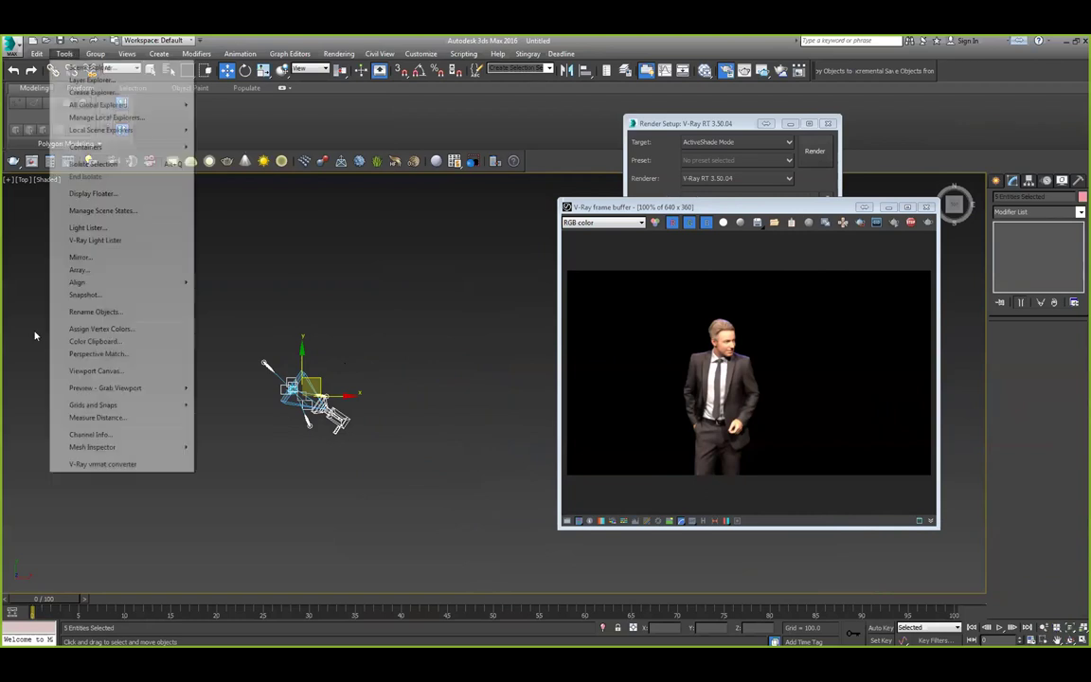
left_click(78, 270)
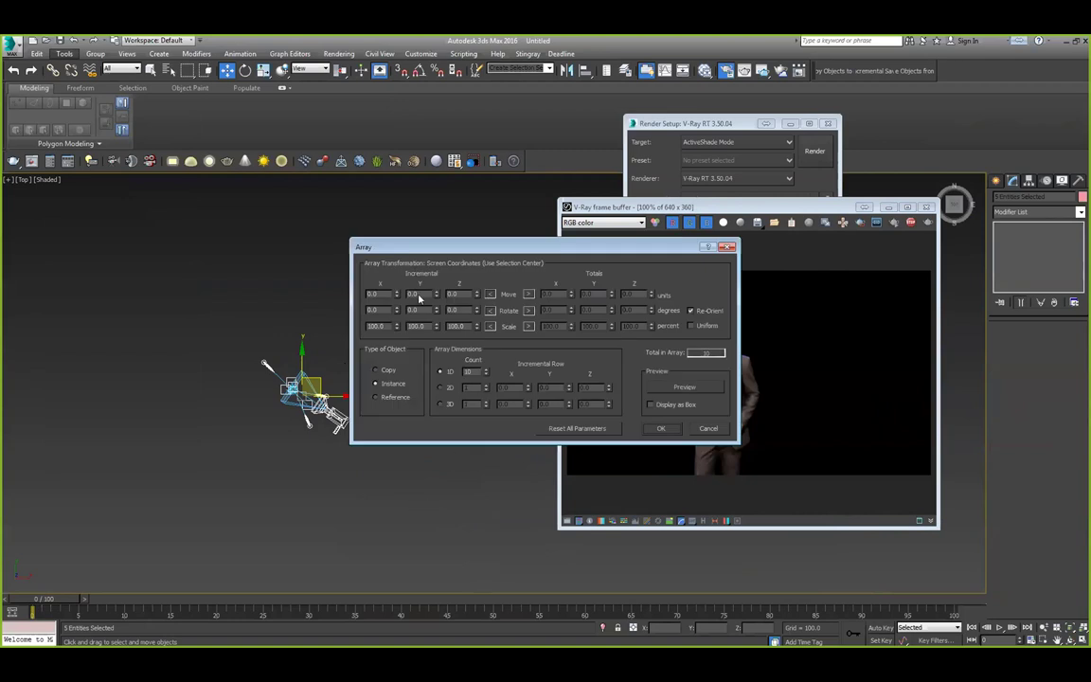
left_click_drag(386, 294, 254, 283)
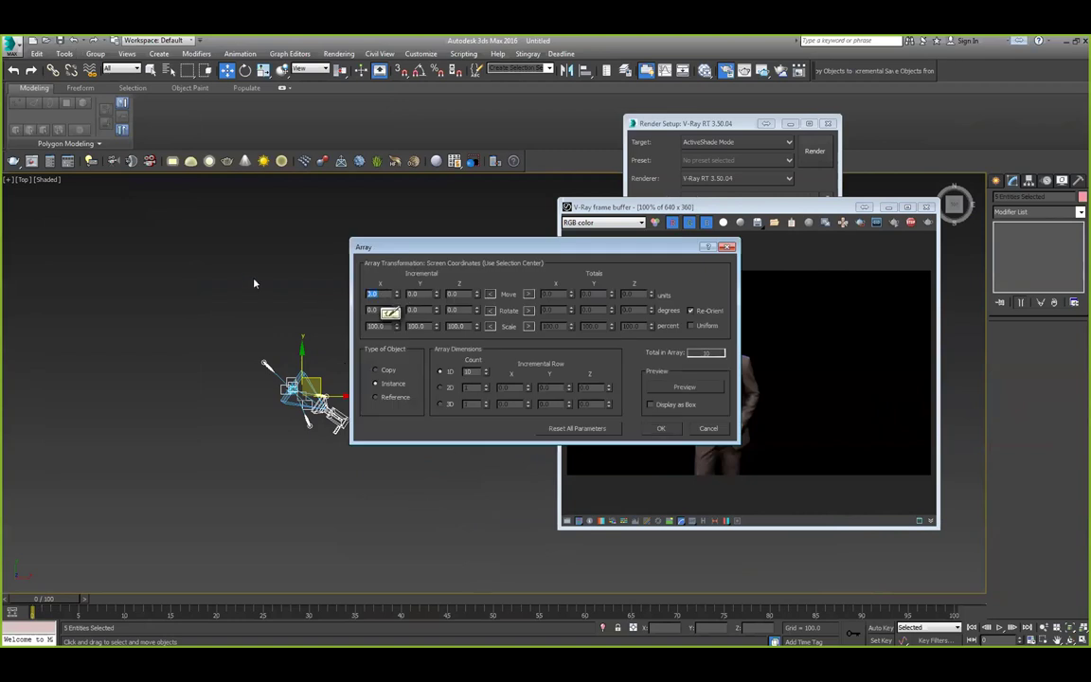
type("500")
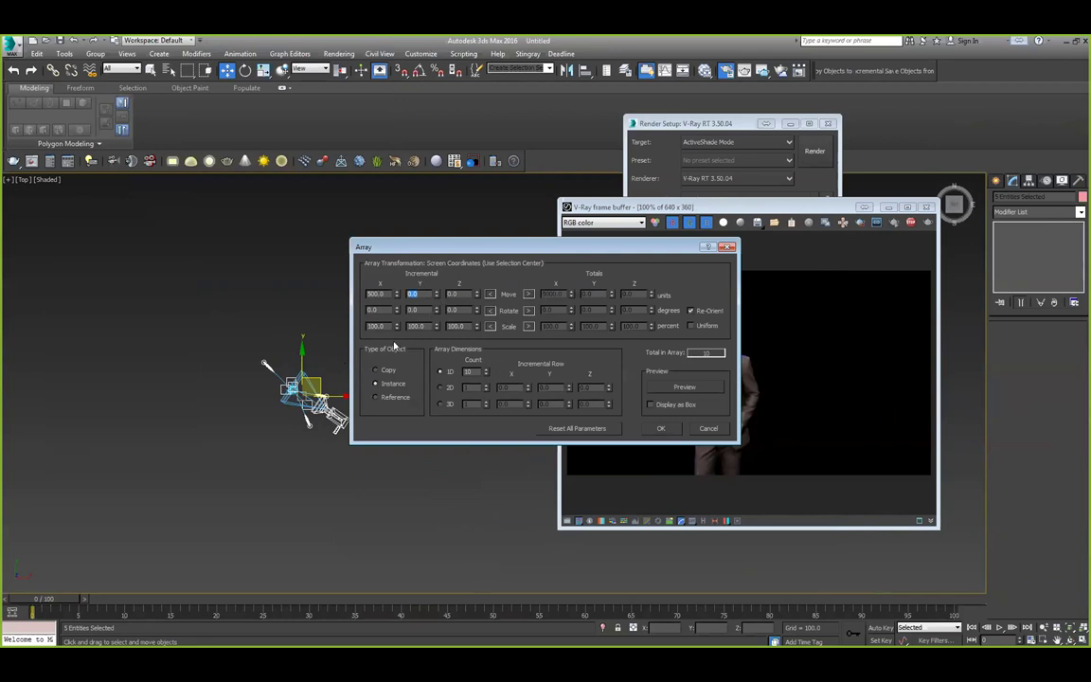
left_click(443, 386)
type("10")
type("500")
left_click(692, 390)
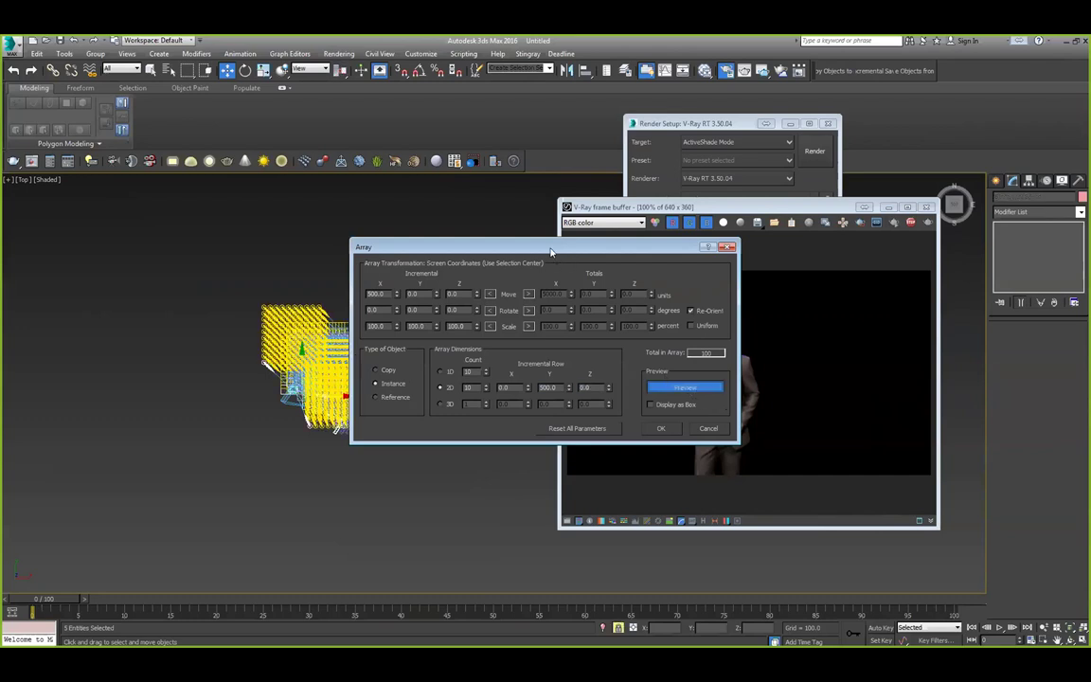
Reframe the array through PhysCamera001 so more of the crowd fits the shot, and create the array.
left_click_drag(502, 247, 199, 430)
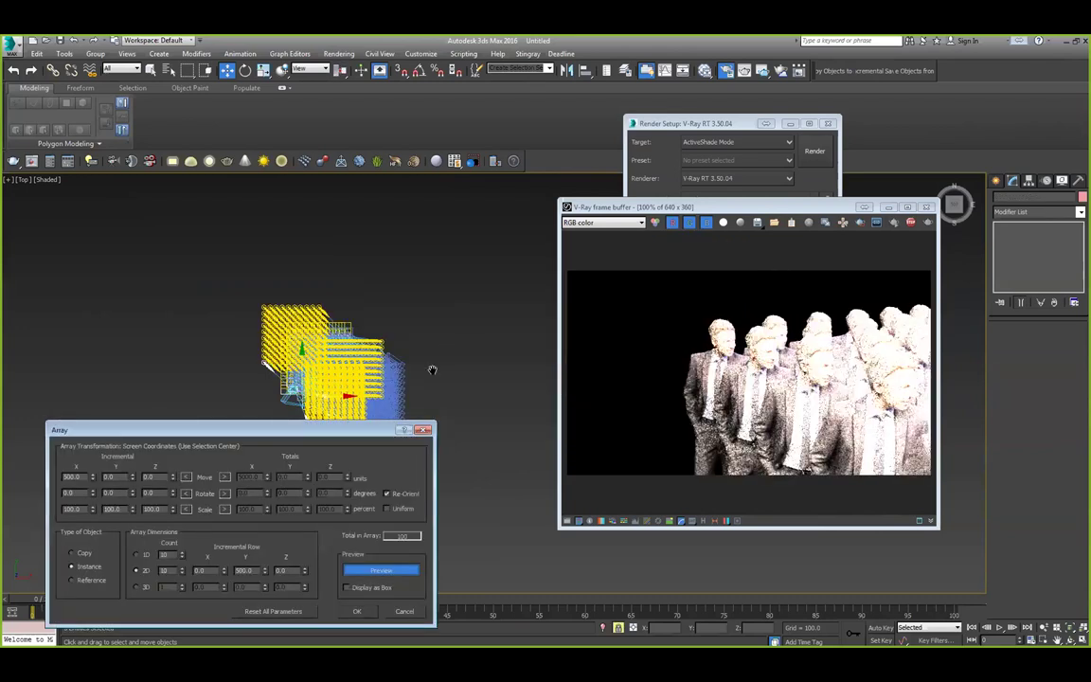
middle_click_drag(299, 317, 229, 264)
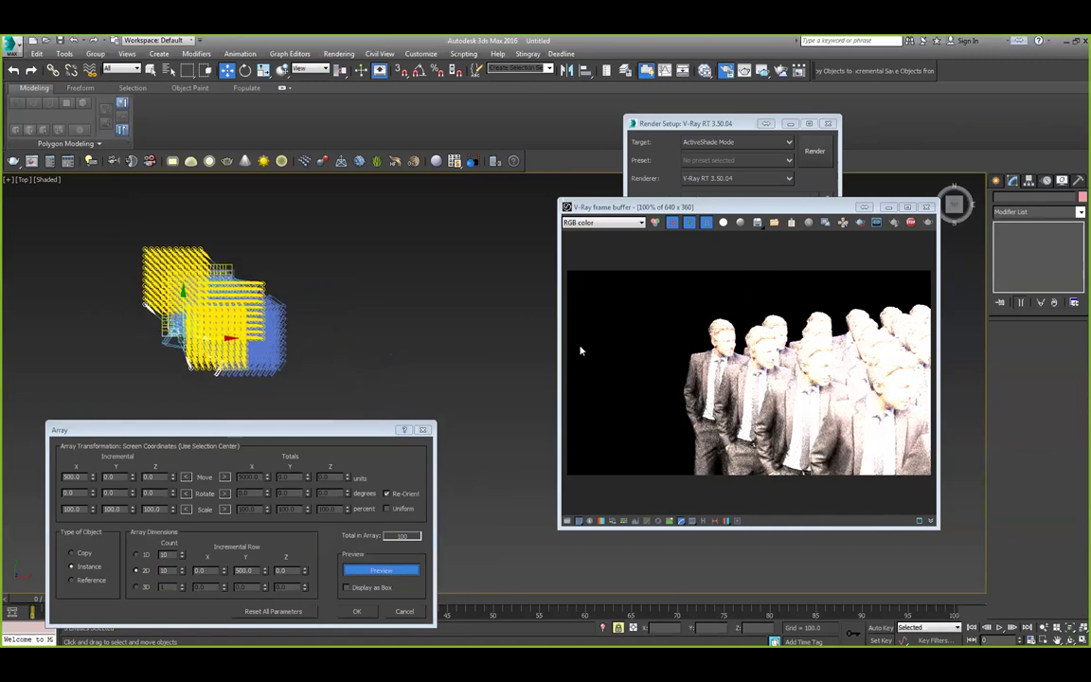
left_click(23, 179)
mouse_move(142, 192)
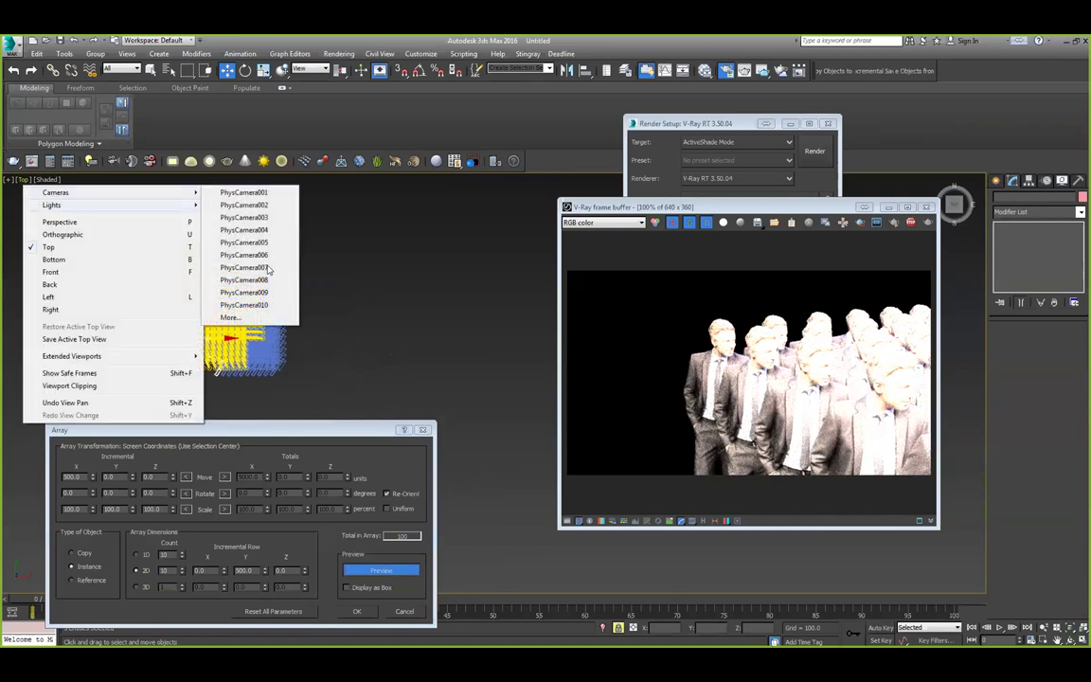
left_click(249, 193)
middle_click_drag(307, 335, 57, 329)
middle_click_drag(497, 349, 370, 348)
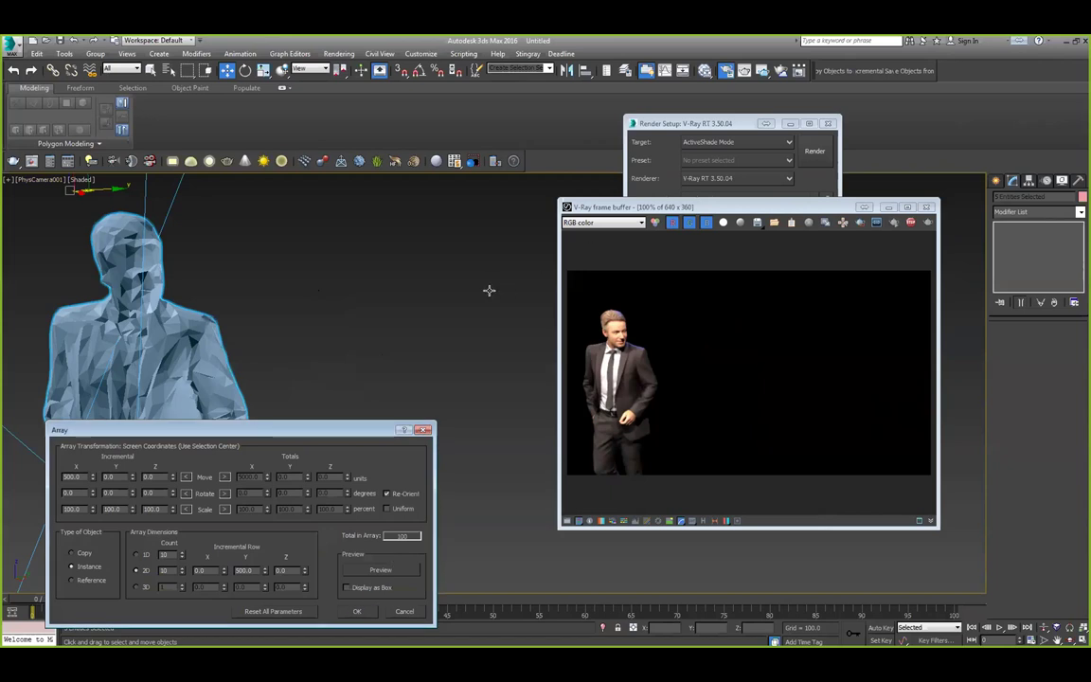
key("Return")
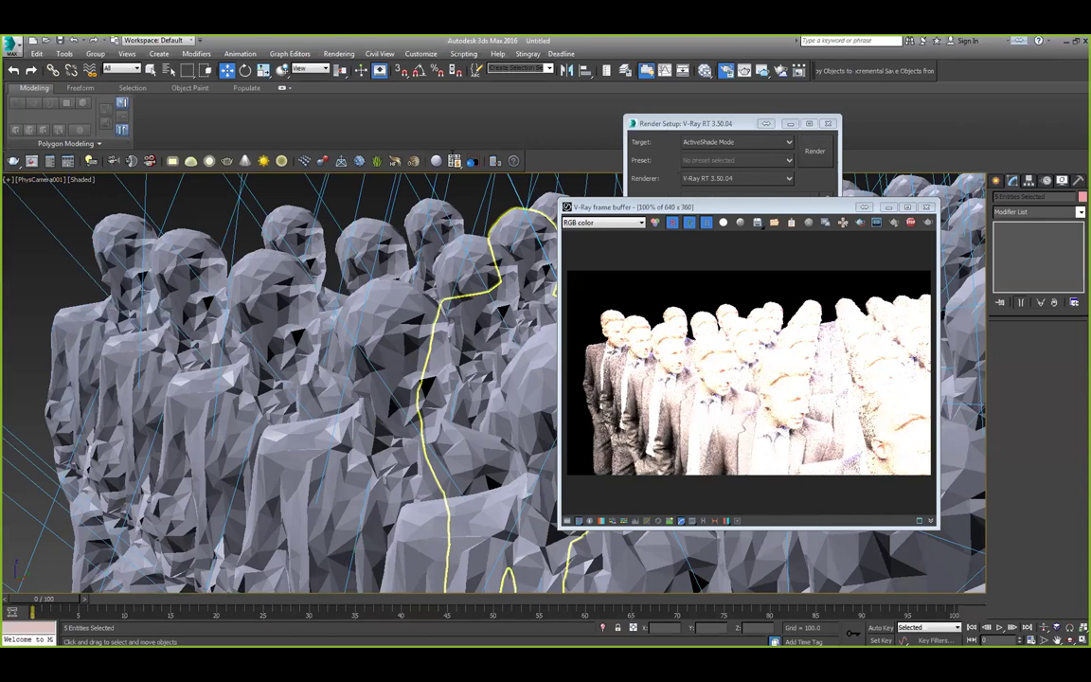
Turn off the VRayIES001 lights in the V-Ray Light Lister and close the lister.
left_click(413, 160)
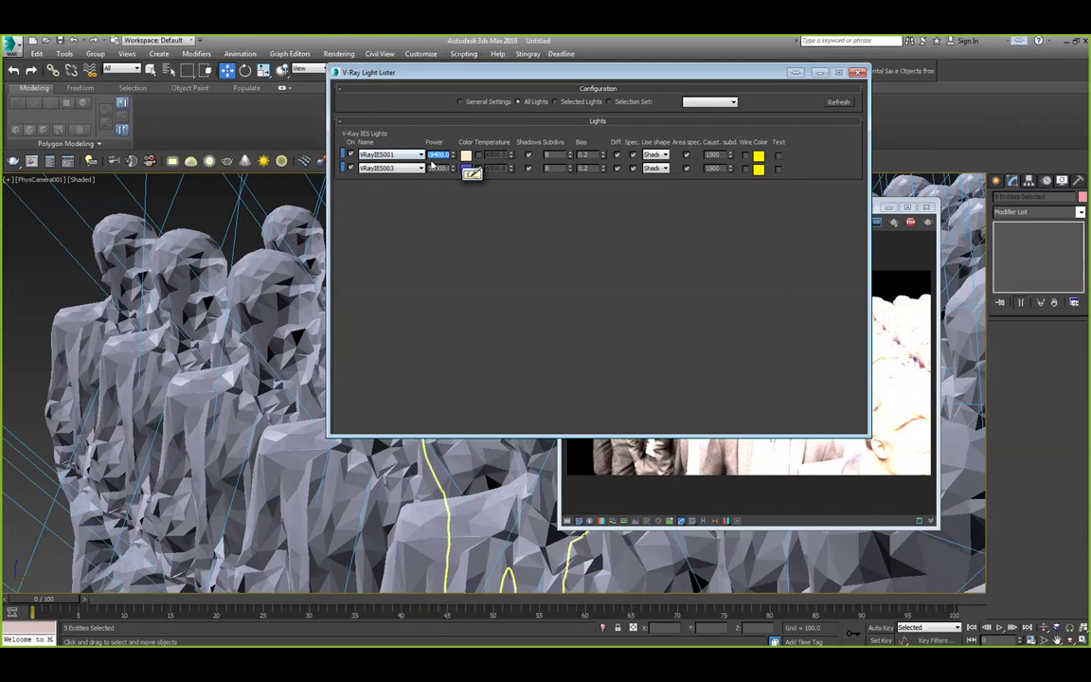
left_click(350, 154)
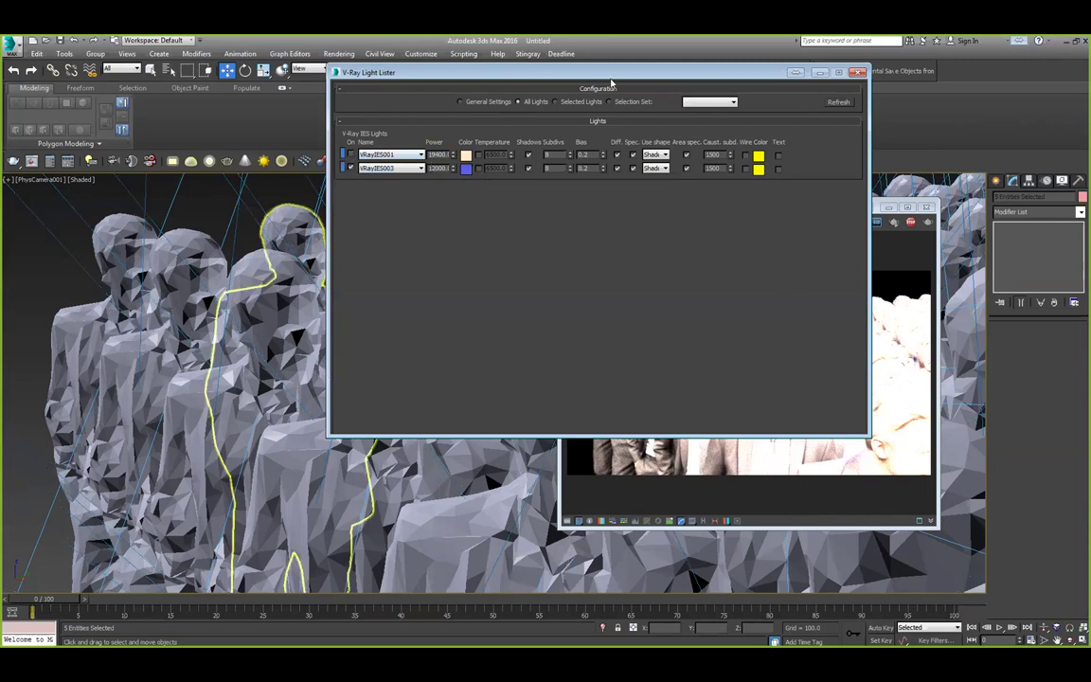
left_click_drag(595, 66, 583, 129)
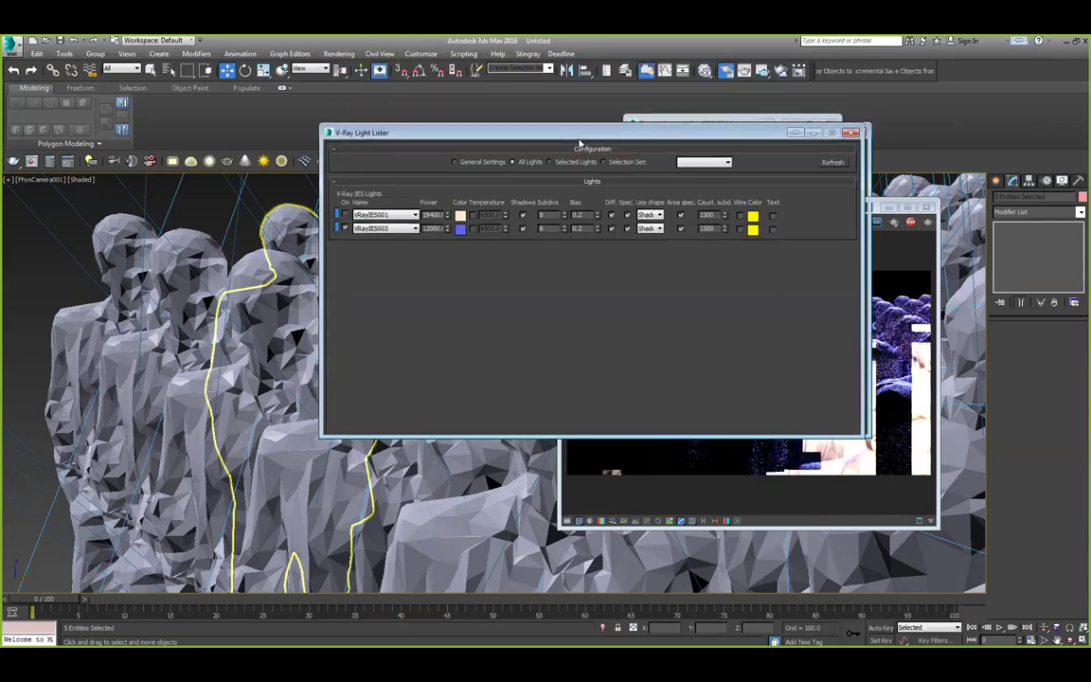
left_click(850, 132)
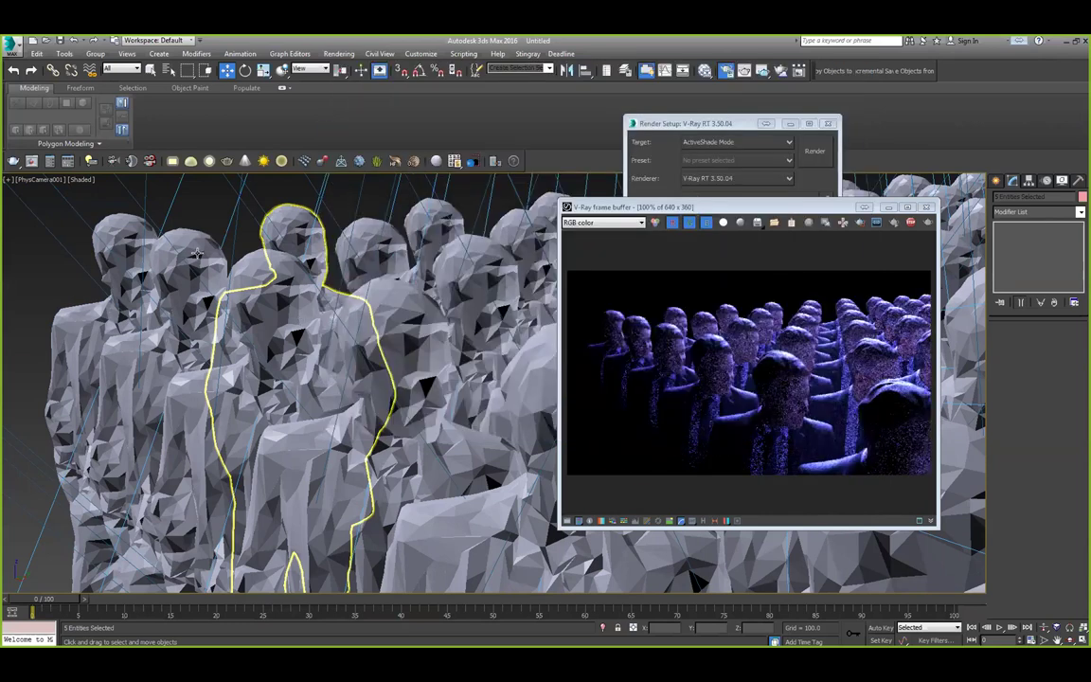
In the top view, clone one warm IES light in front of the crowd as a single independent copy.
left_click(52, 179)
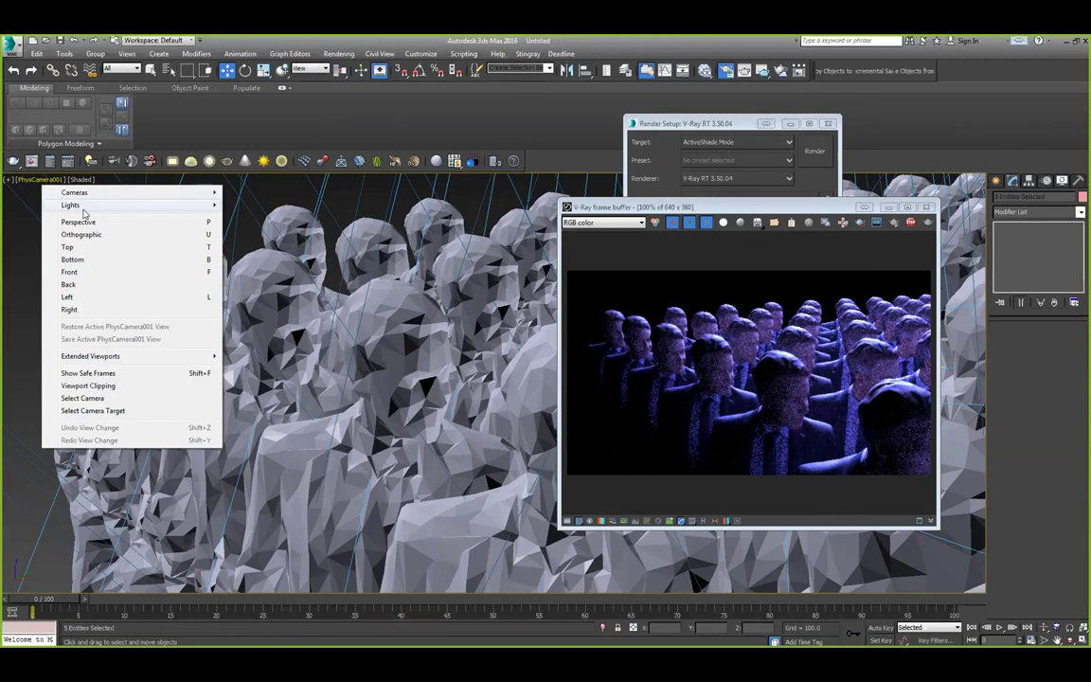
left_click(67, 246)
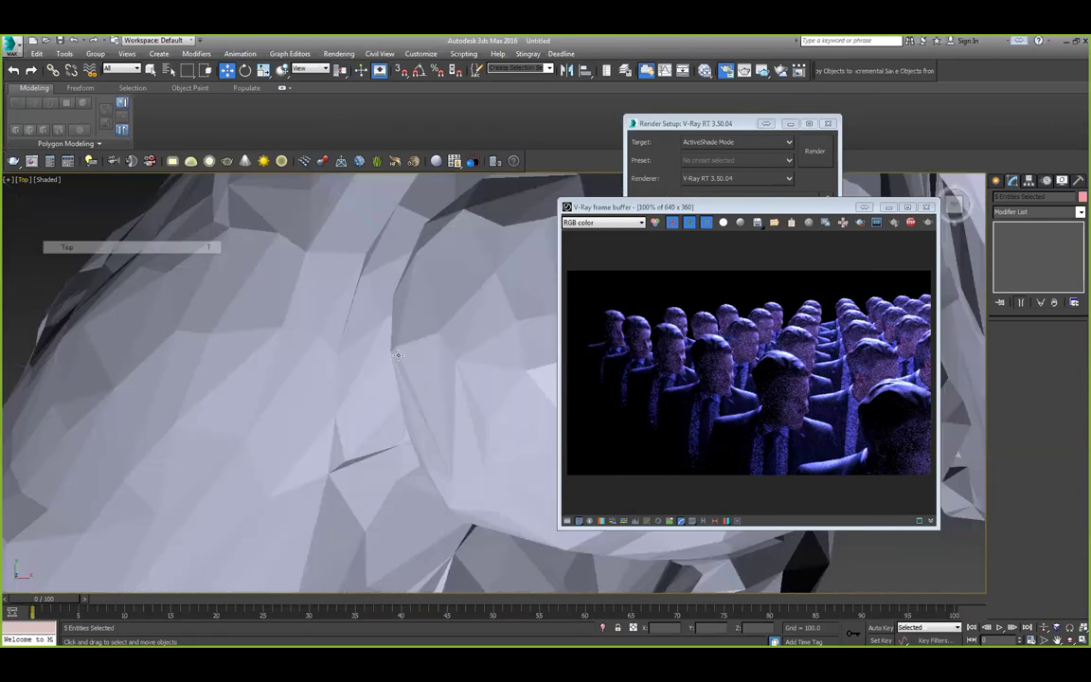
scroll(386, 407, "down", 4)
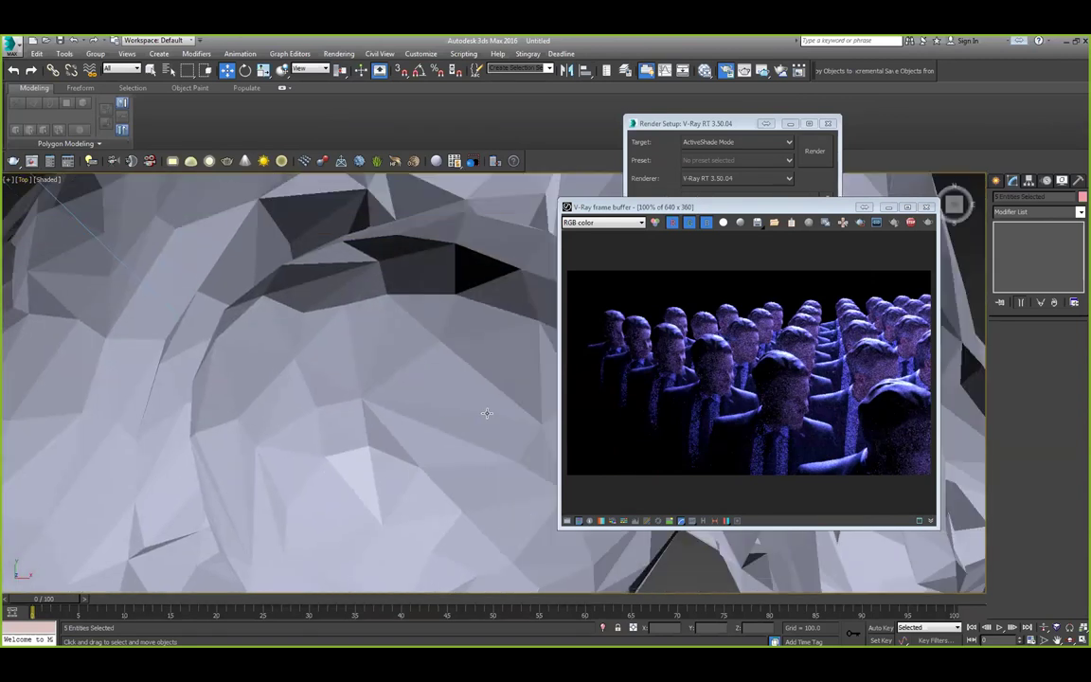
scroll(519, 408, "down", 4)
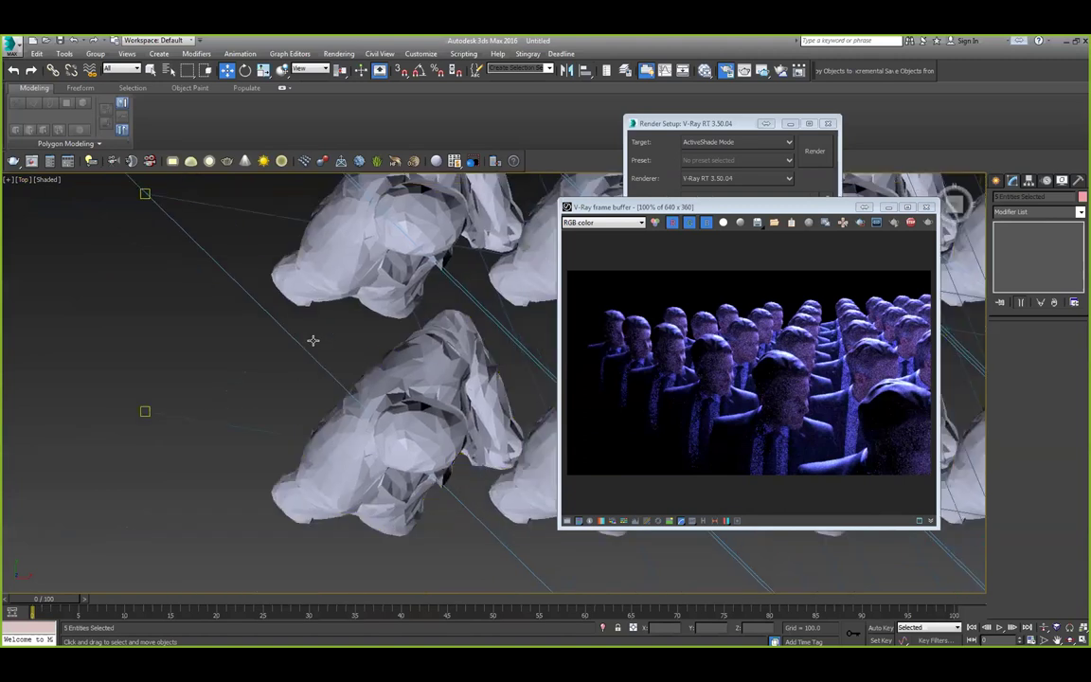
scroll(441, 407, "down", 3)
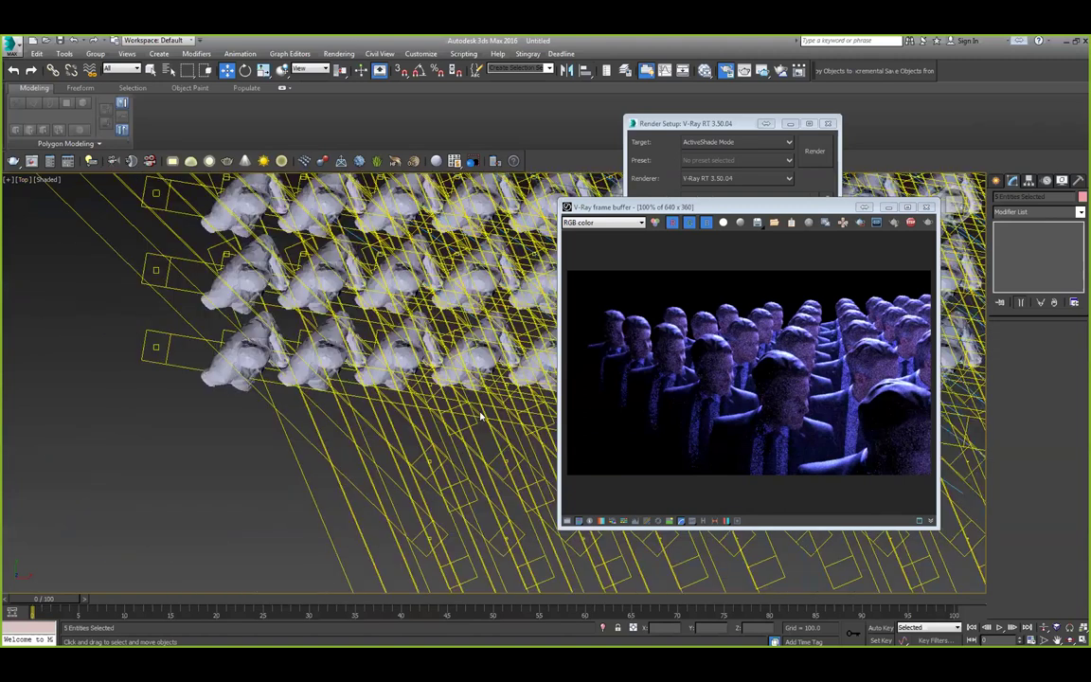
middle_click_drag(458, 369, 312, 173)
left_click(465, 453)
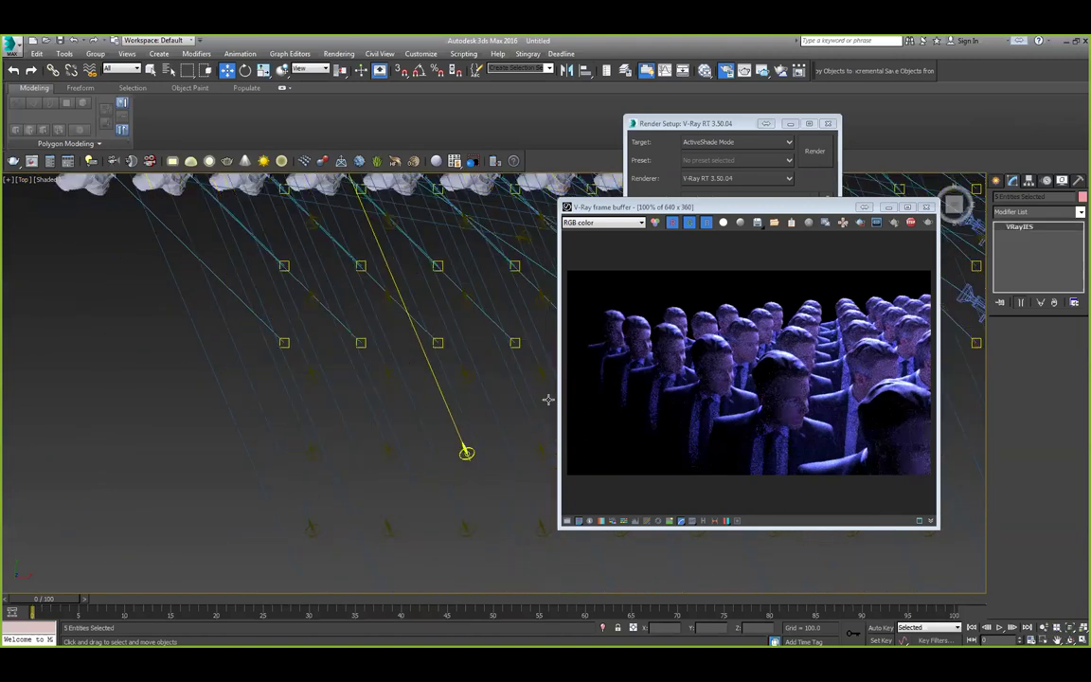
left_click(462, 454)
middle_click_drag(438, 456, 383, 482)
left_click_drag(414, 465, 365, 492, "shift")
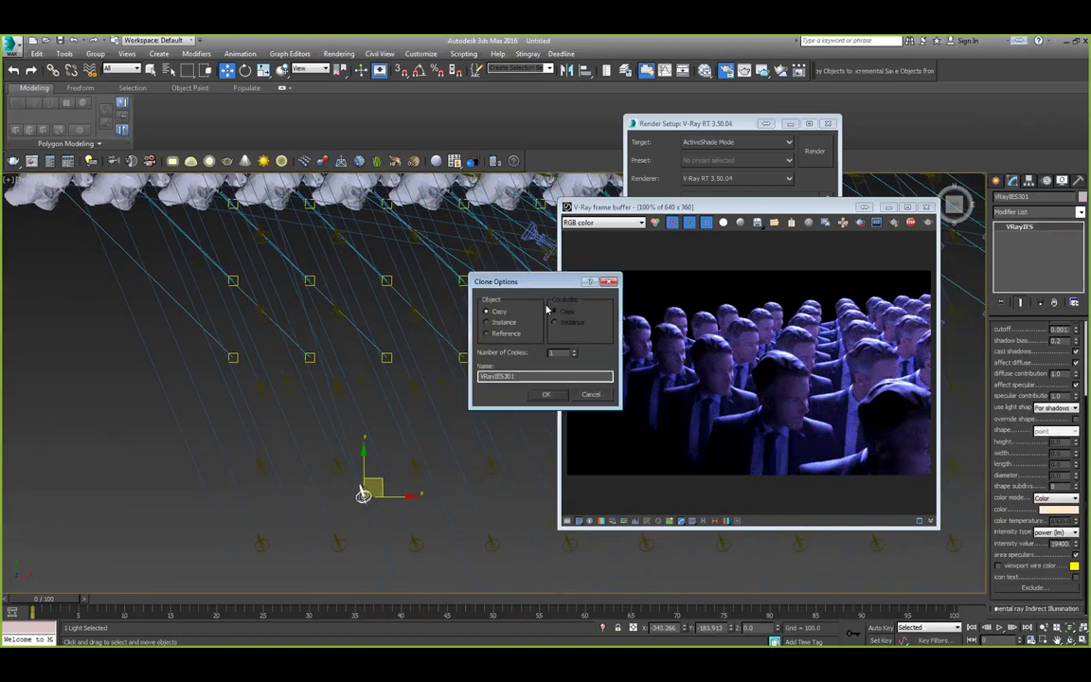
left_click(549, 395)
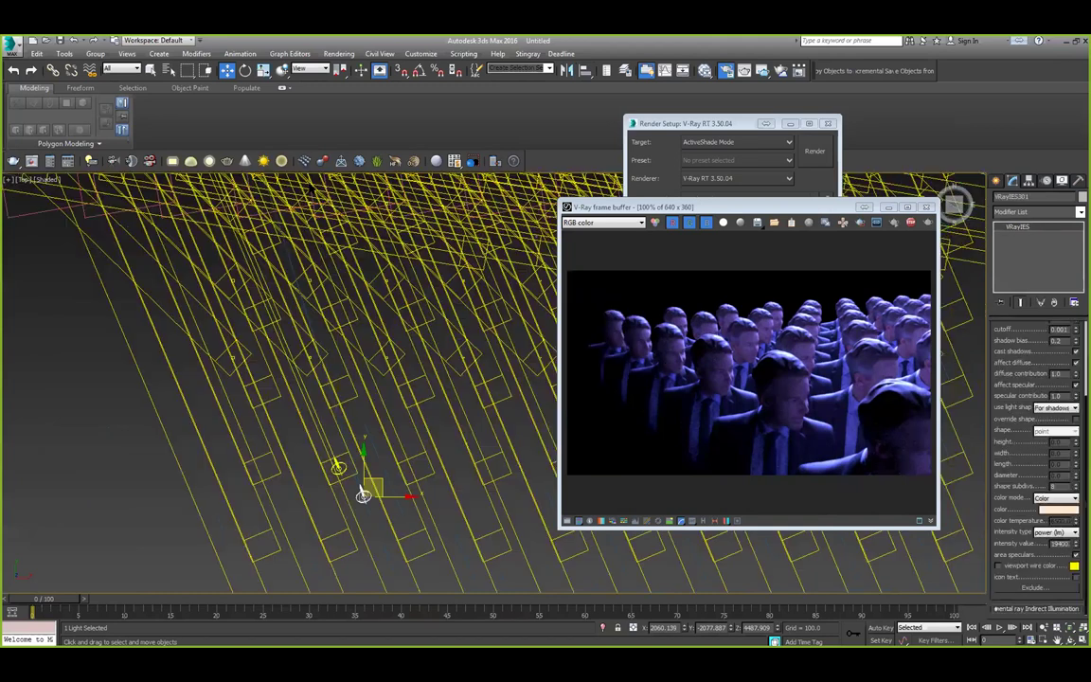
Review the scene's IES lights in the V-Ray Light Lister and stop the running V-Ray RT render.
left_click(90, 161)
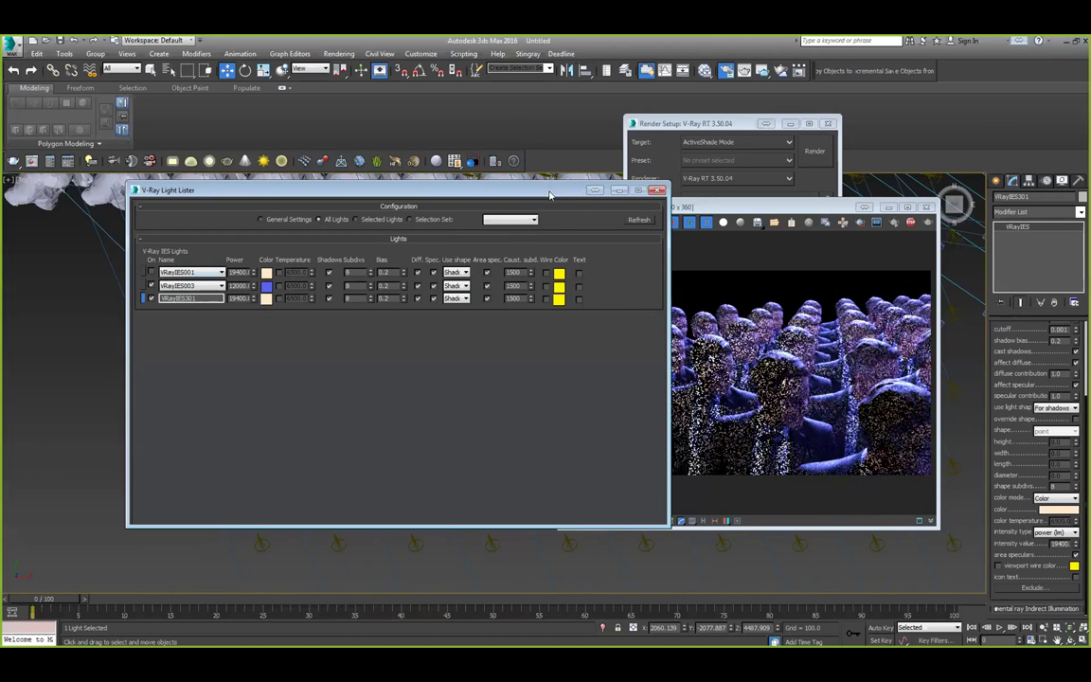
left_click_drag(549, 194, 412, 228)
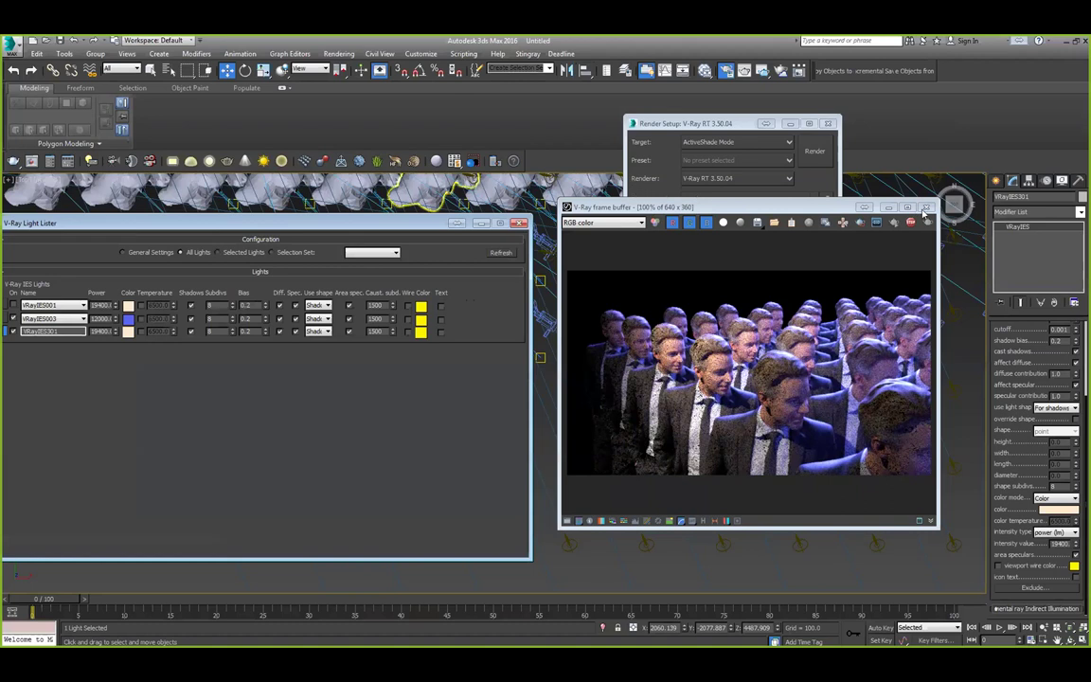
left_click(934, 220)
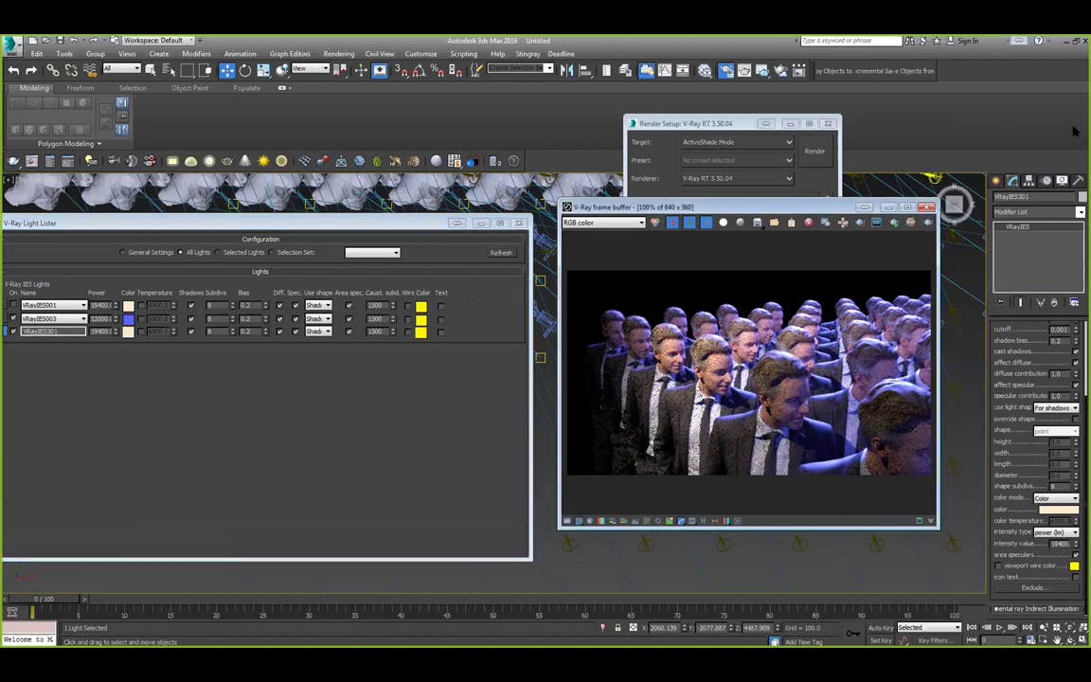
Move the frame buffer aside and restore down both 3ds Max windows so the crowd and banquet table scenes sit side by side.
left_click_drag(810, 208, 90, 305)
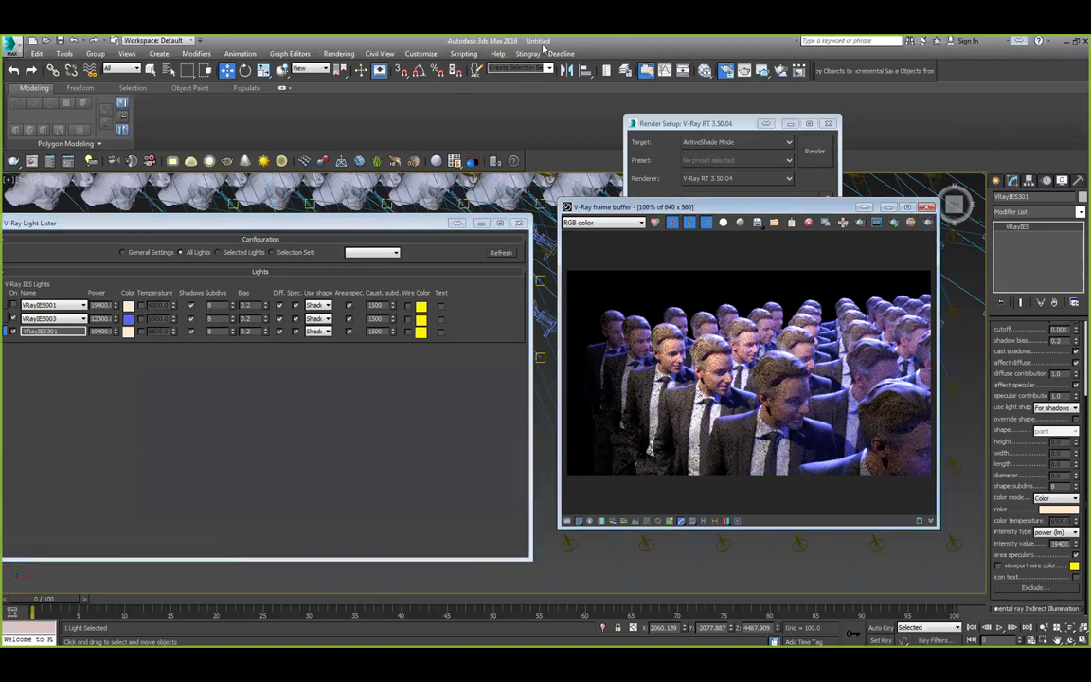
double_click(559, 41)
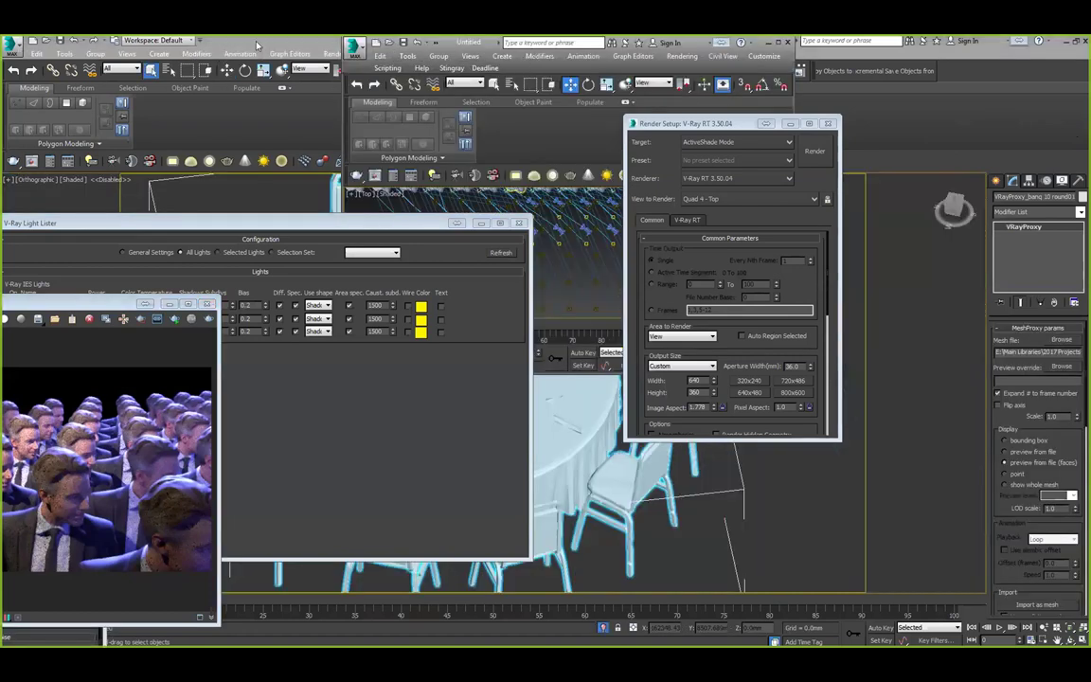
double_click(230, 38)
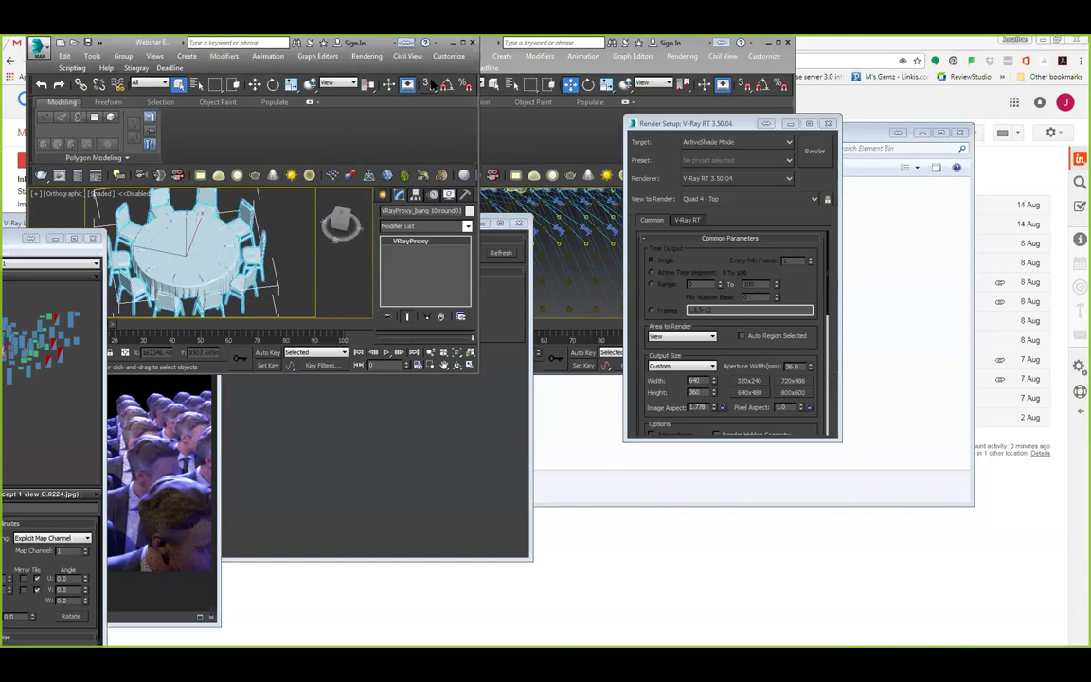
Bring the untitled 3ds Max crowd scene forward and open the recent file Webinar Example v1.max, discarding the crowd scene's unsaved changes.
left_click(252, 231)
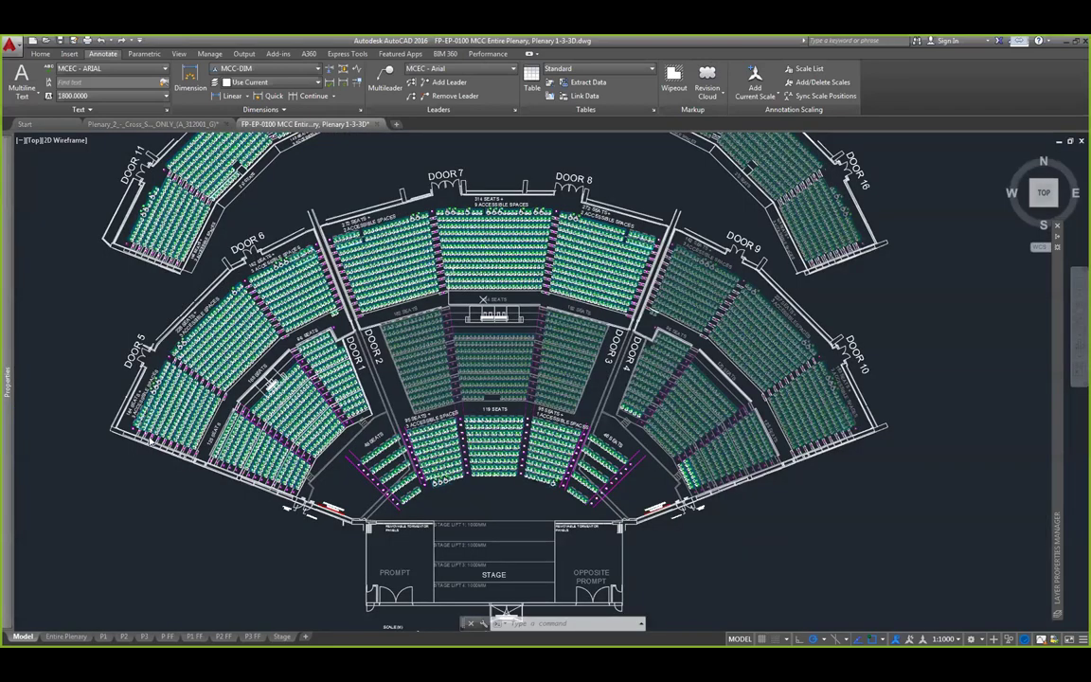
key("alt+Tab")
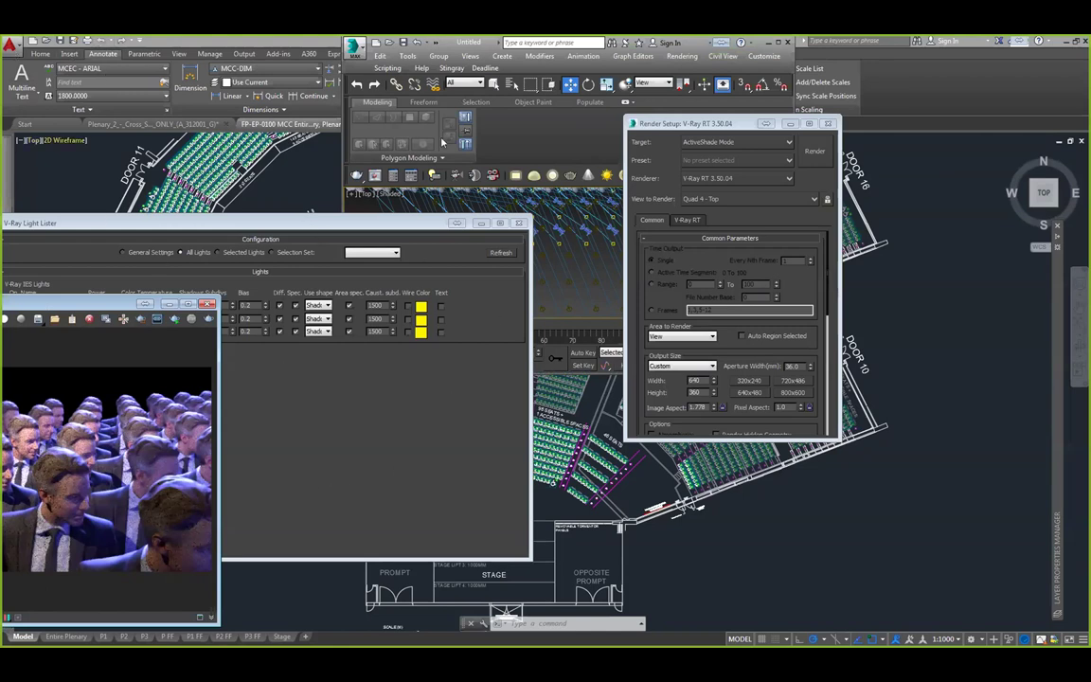
left_click(353, 48)
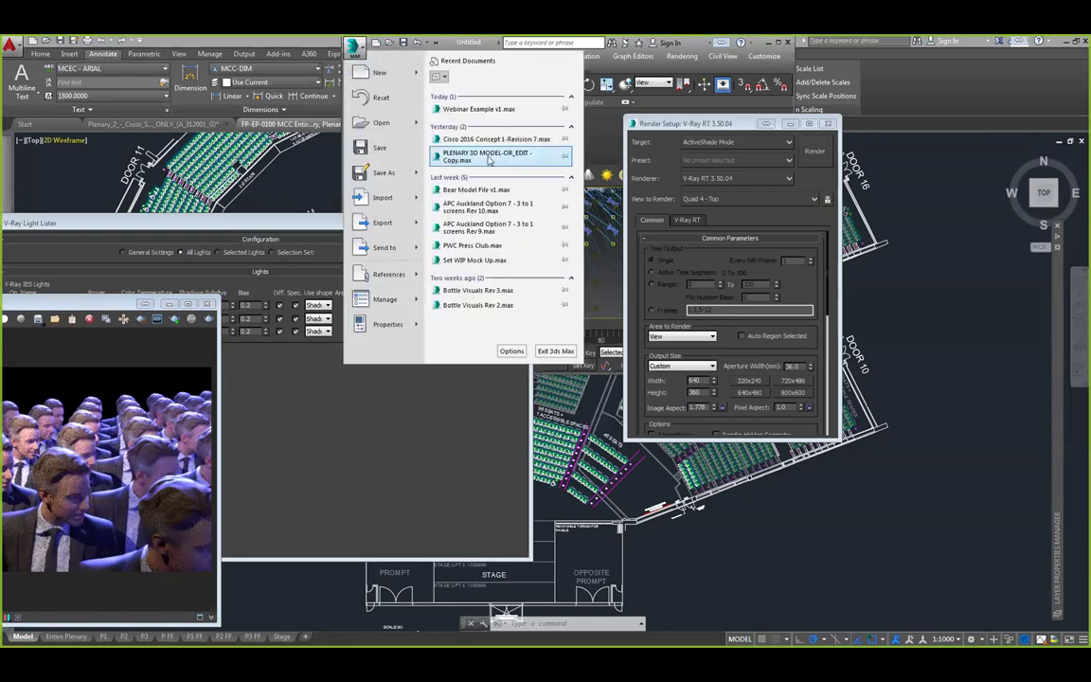
left_click(453, 108)
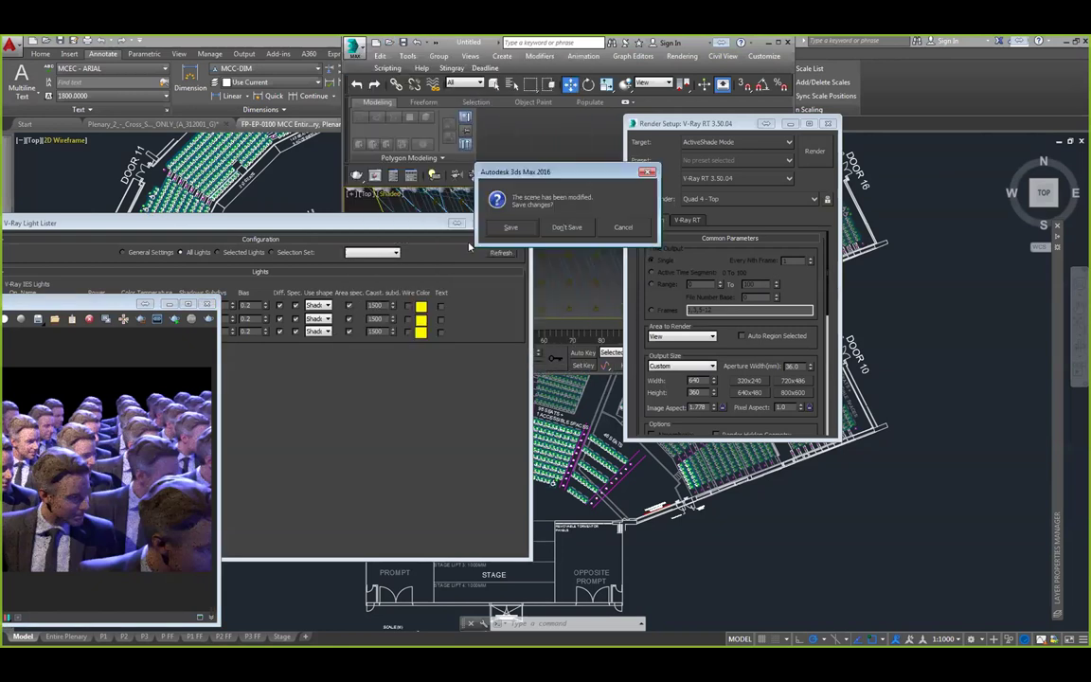
left_click(566, 228)
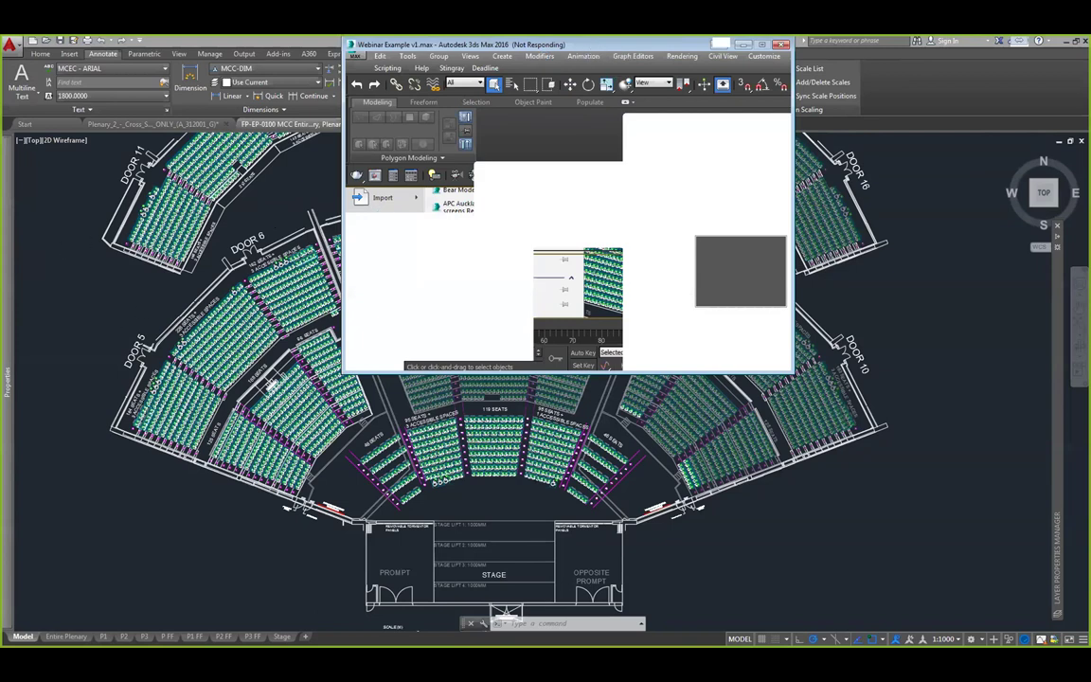
Switch to AutoCAD and examine the full Plenary seating plan alongside the Plenary cross-section drawing.
left_click(63, 246)
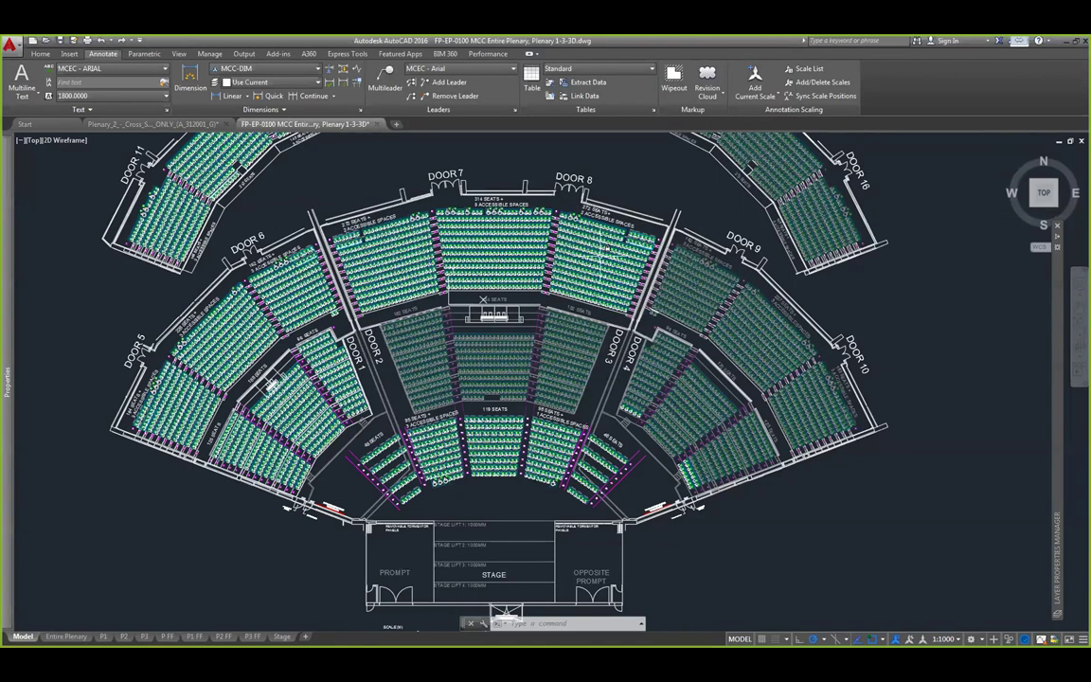
mouse_move(525, 266)
middle_mouse_down()
mouse_move(476, 367)
mouse_move(488, 378)
middle_mouse_up()
scroll(488, 377, "down", 3)
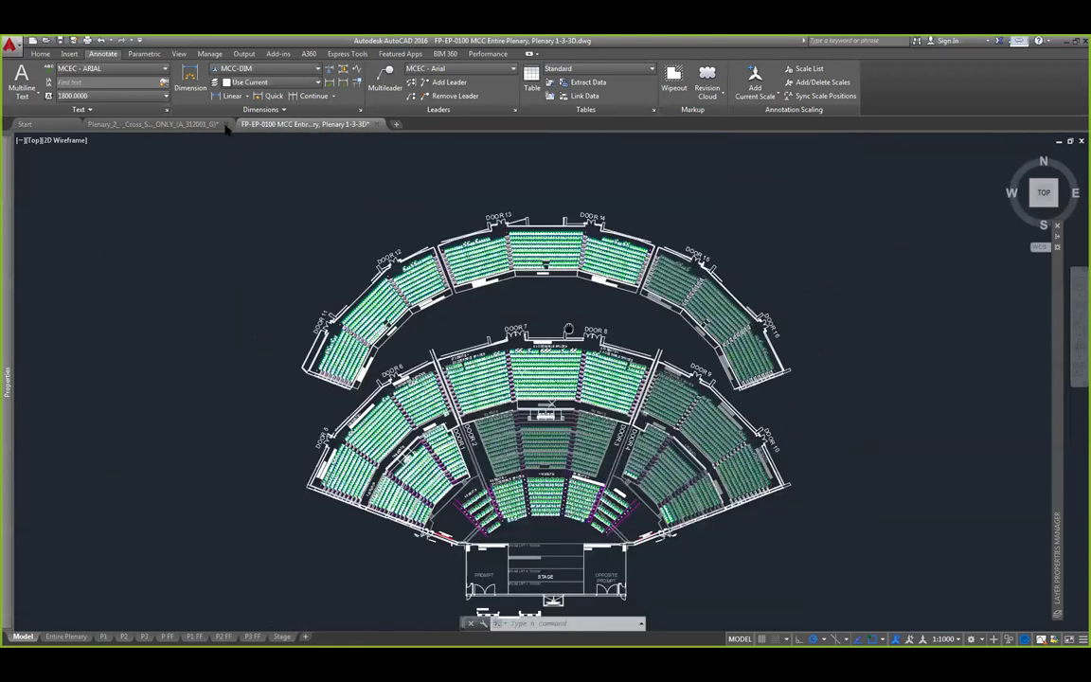
middle_click_drag(568, 329, 527, 302)
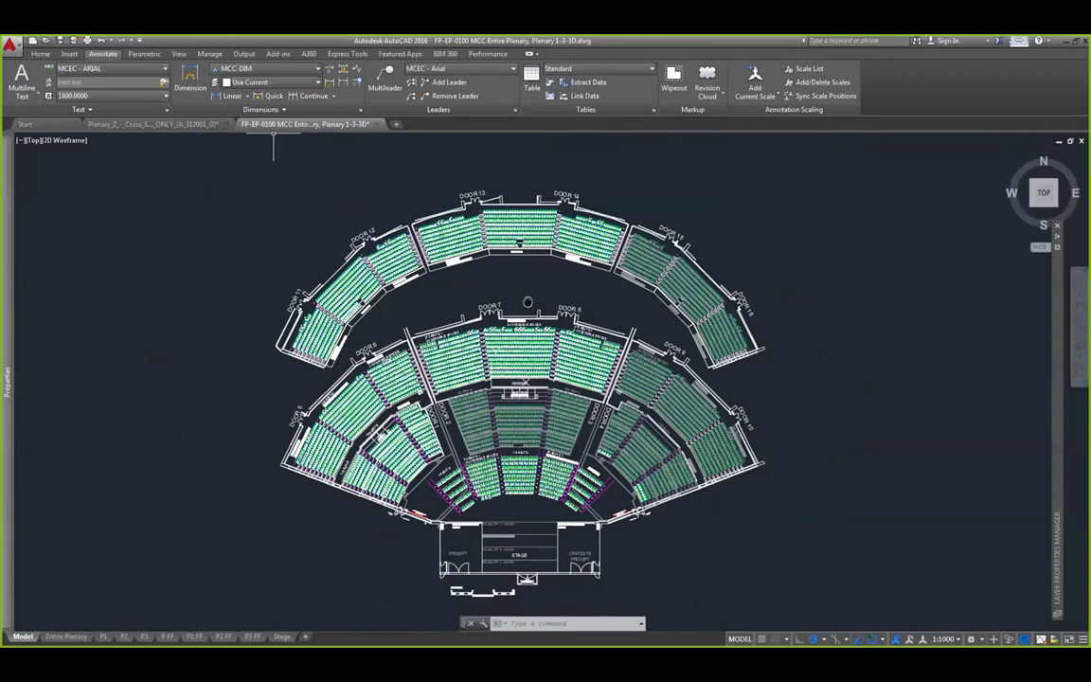
key("ctrl+Tab")
middle_click_drag(630, 438, 611, 418)
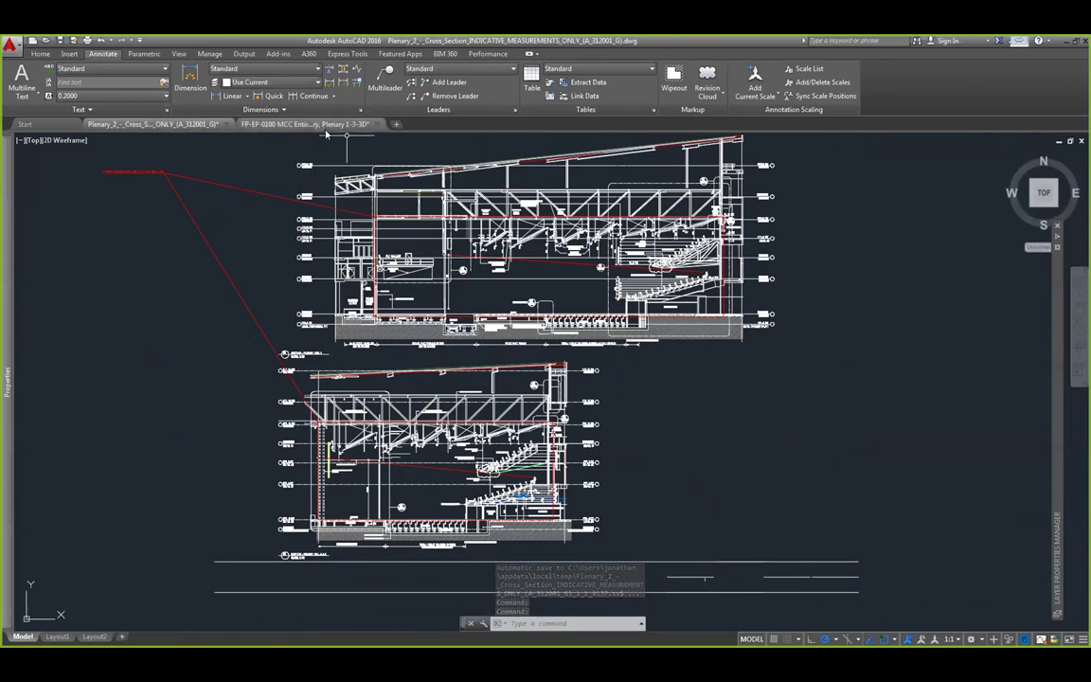
left_click(295, 124)
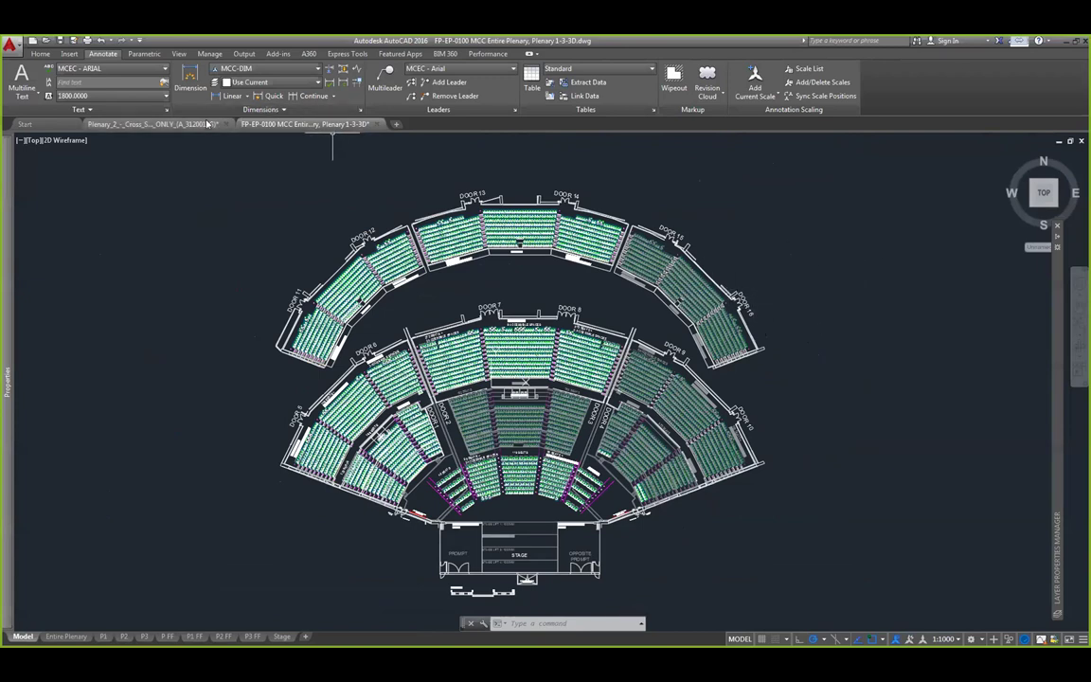
mouse_move(191, 126)
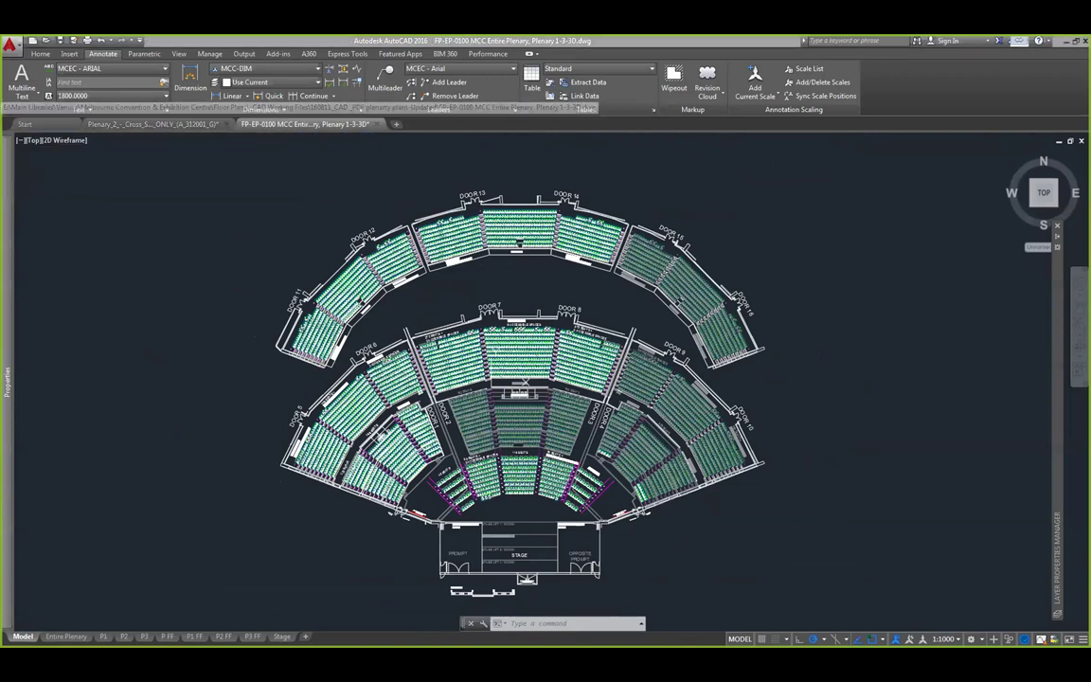
key("ctrl+Tab")
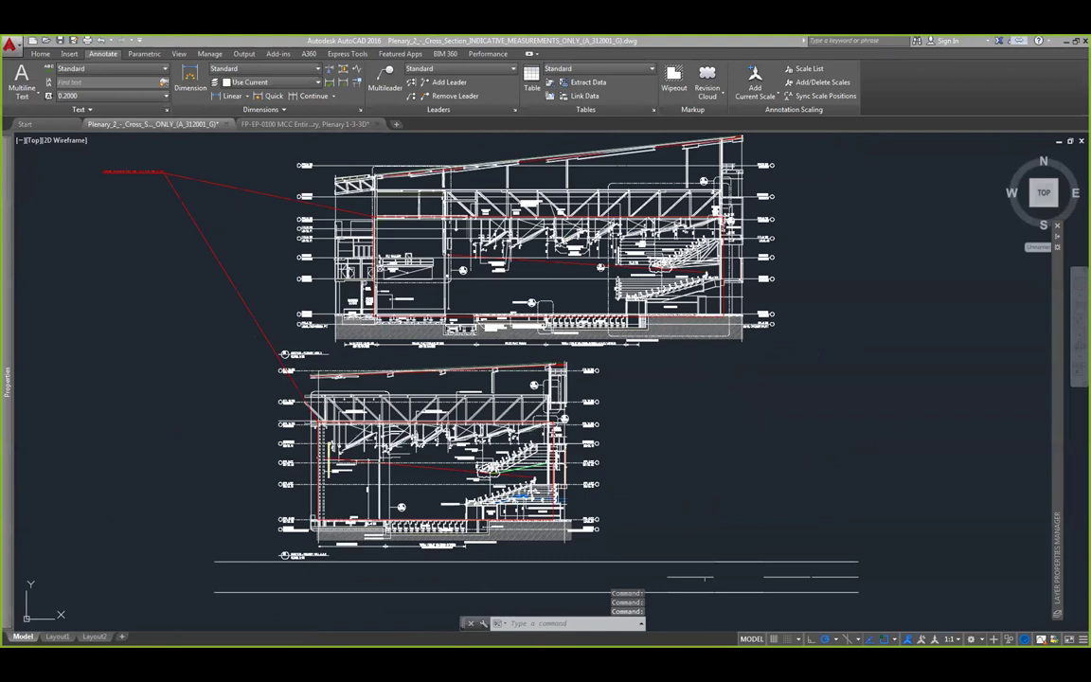
Switch back to 3ds Max, maximize the Webinar Example v1 scene window and view it through PhysCamera Rear Stalls Sightline.
key("alt+Tab")
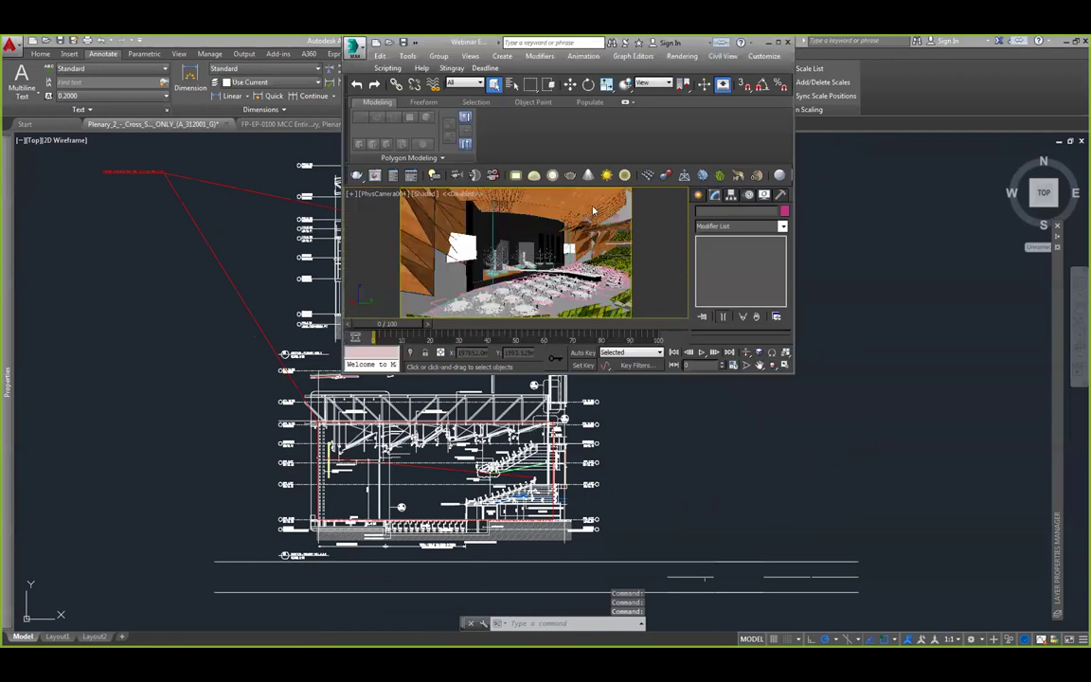
double_click(700, 42)
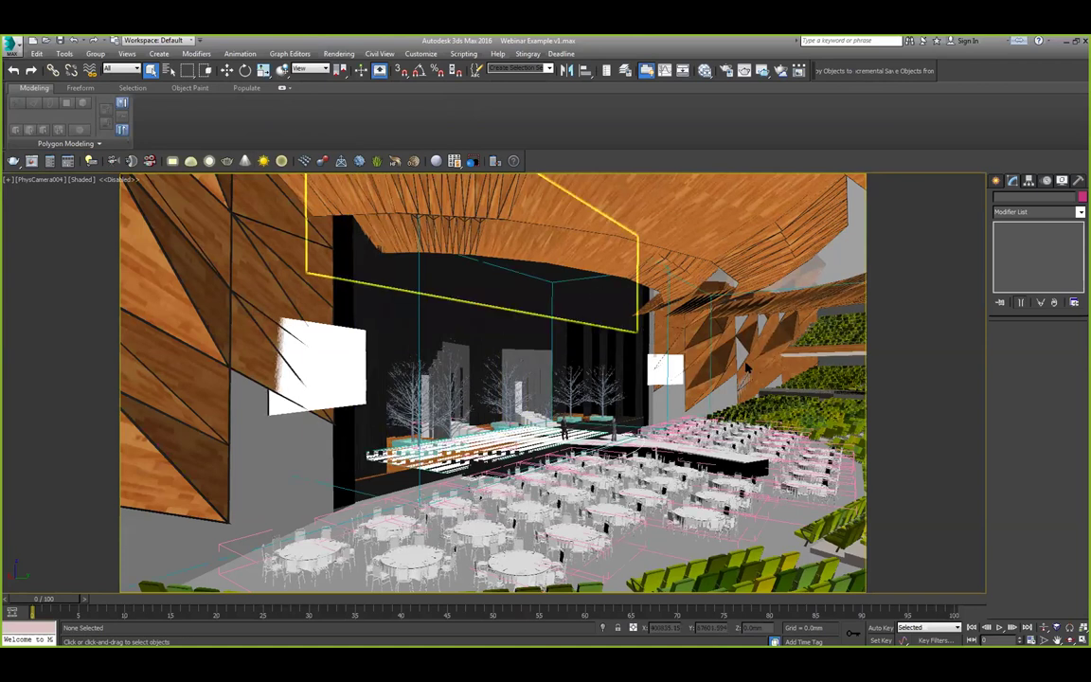
left_click(44, 181)
mouse_move(142, 192)
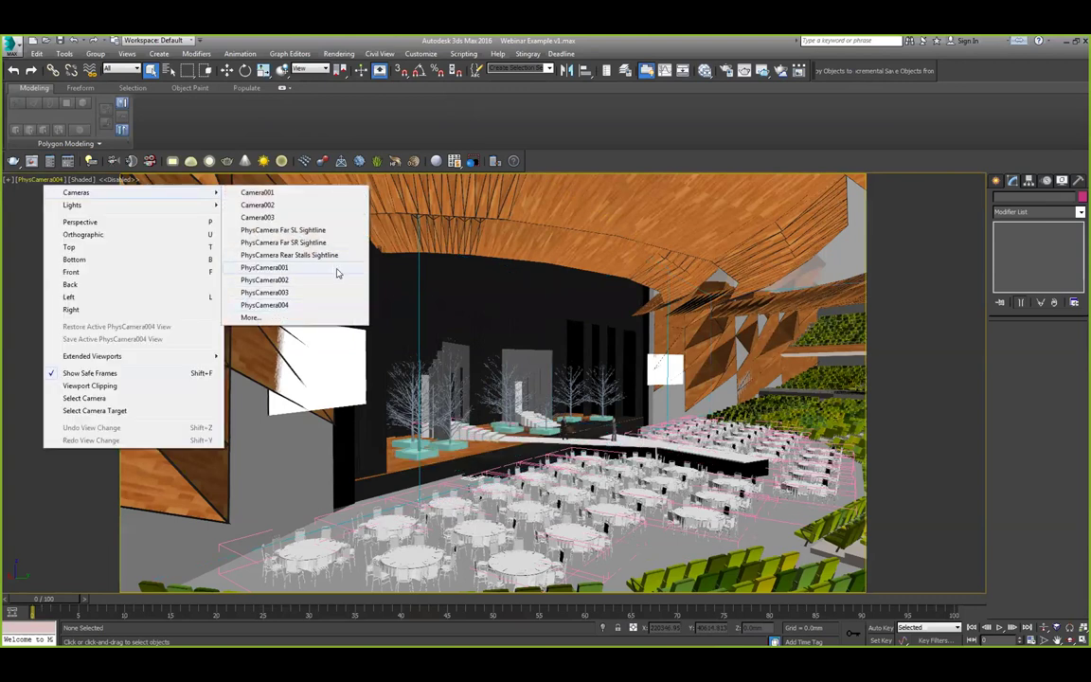
left_click(305, 255)
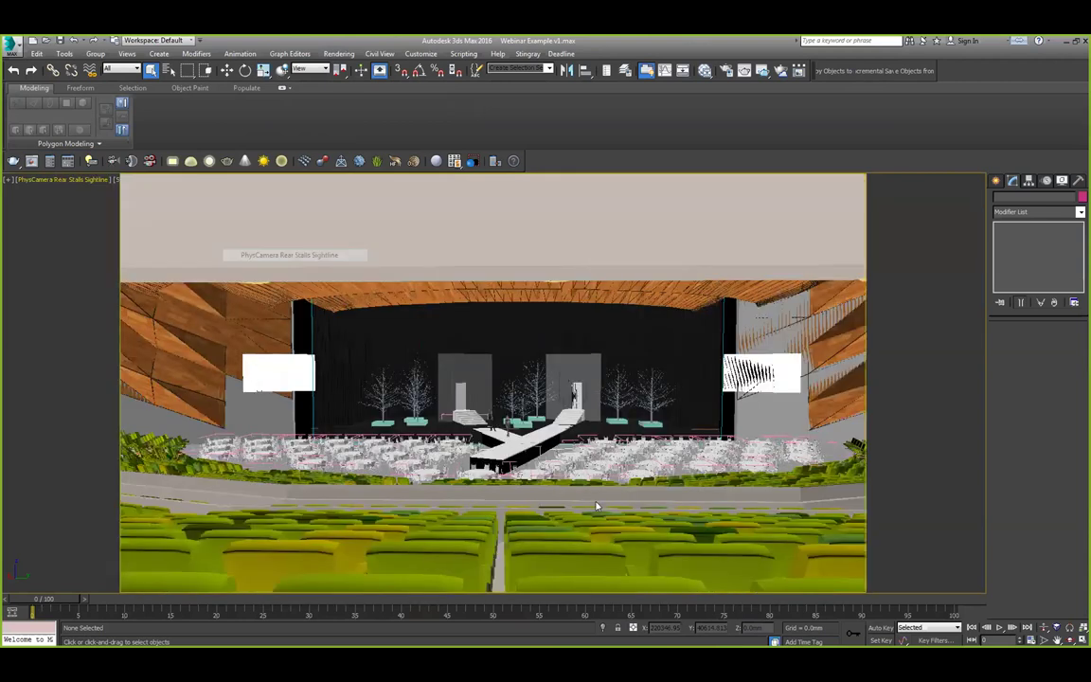
Look at the stage through PhysCamera003 and PhysCamera001, and return the viewport to PhysCamera004.
left_click(57, 179)
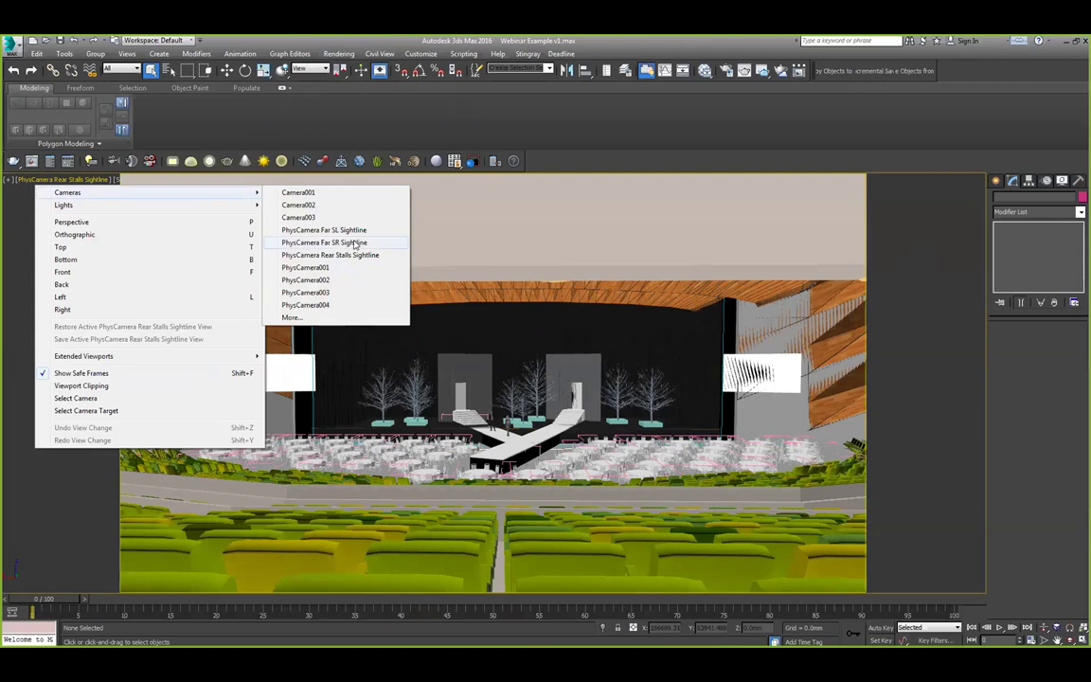
key("p")
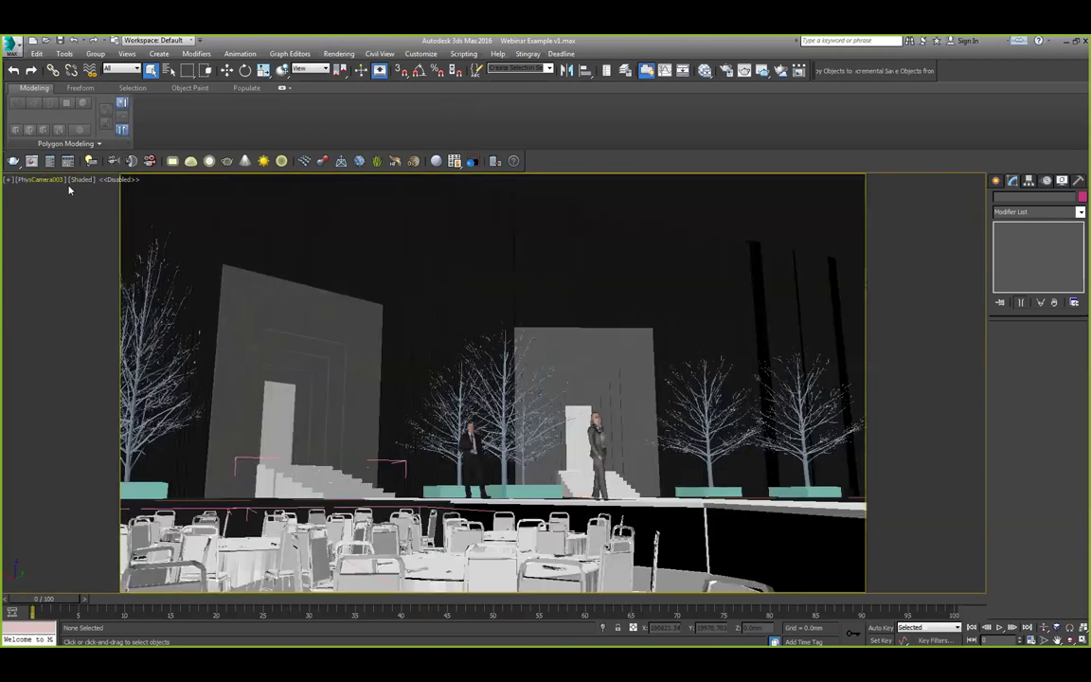
left_click(44, 182)
mouse_move(115, 199)
left_click(341, 268)
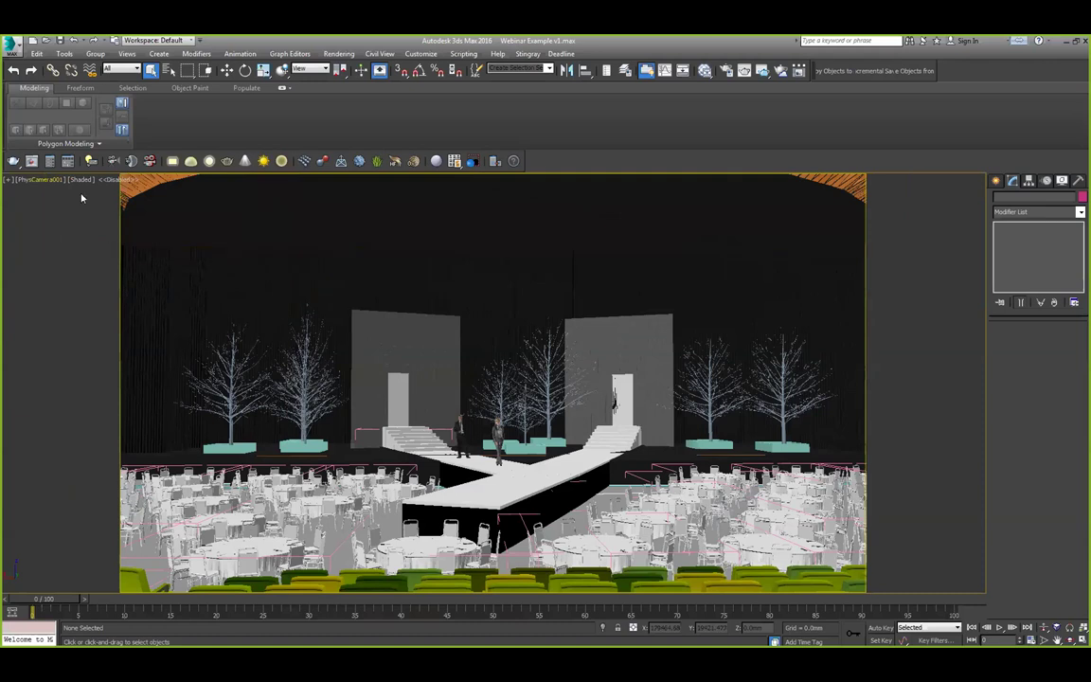
left_click(59, 180)
mouse_move(95, 195)
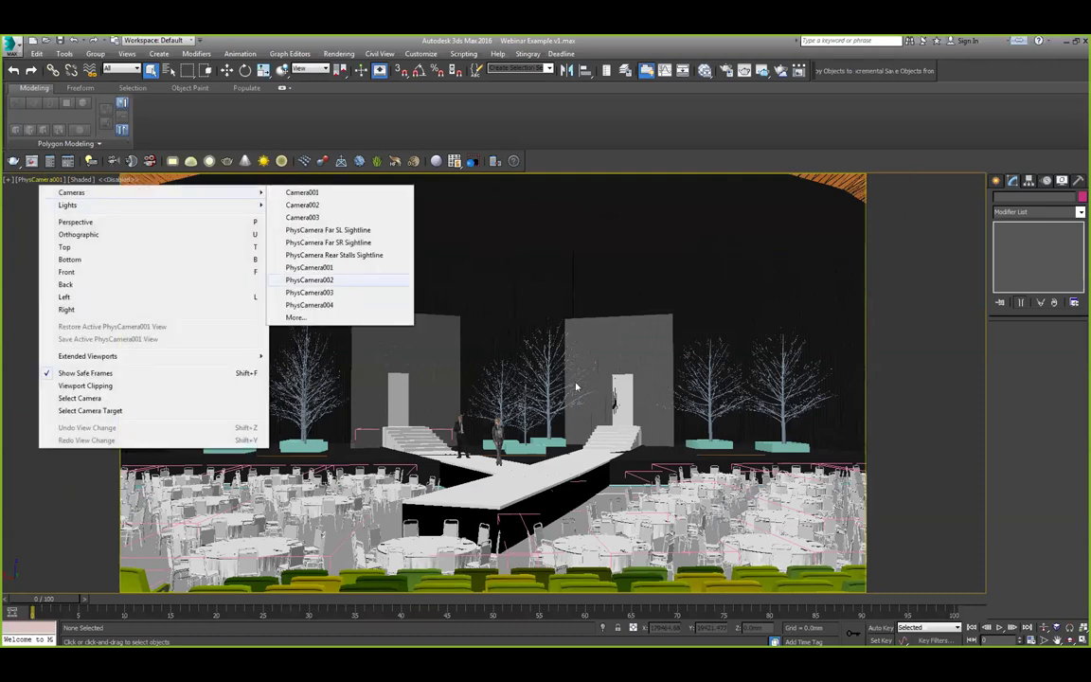
left_click(284, 192)
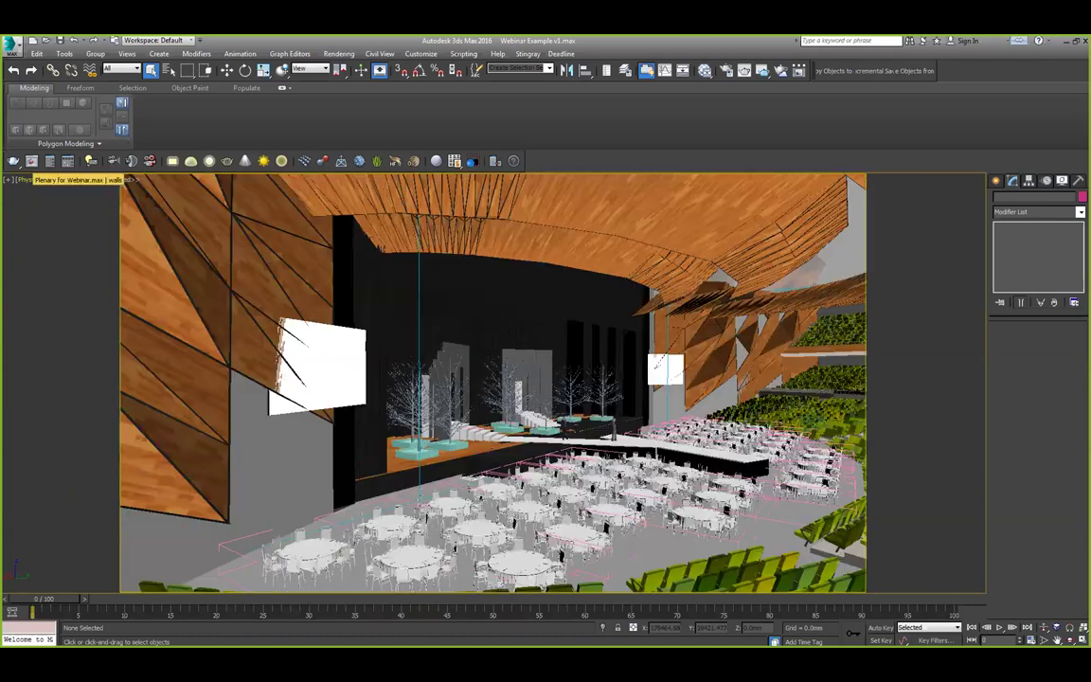
Search the 3ds Max commands for "xref" and open the XRef Scenes dialog.
left_click(328, 322)
type("x")
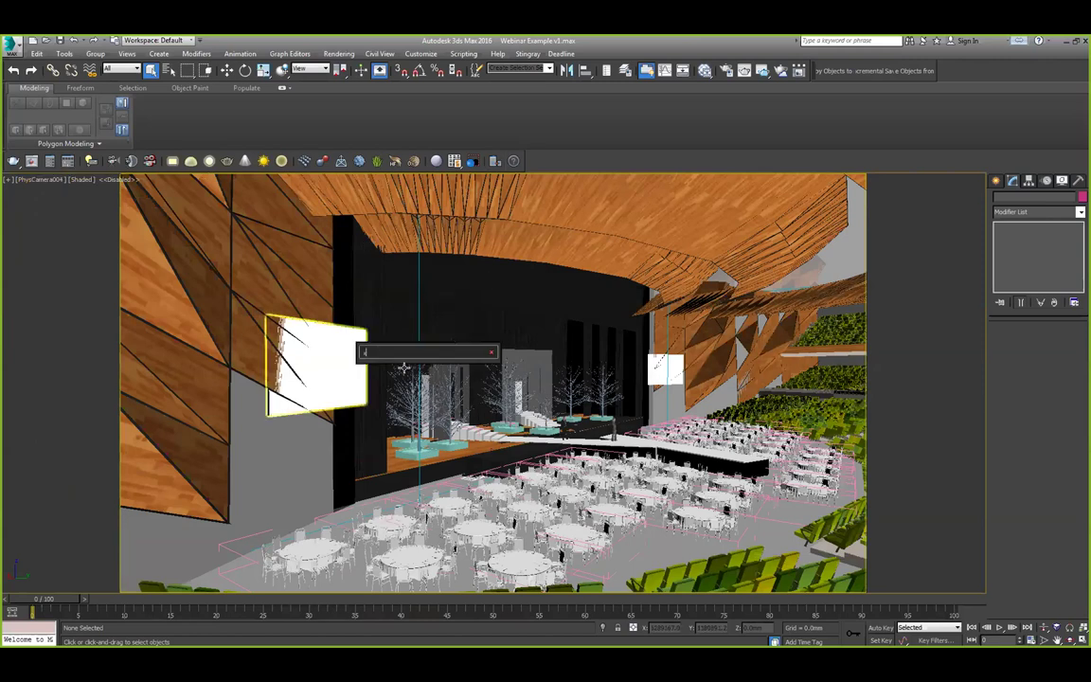
type("ref")
key("ctrl+a")
key("BackSpace")
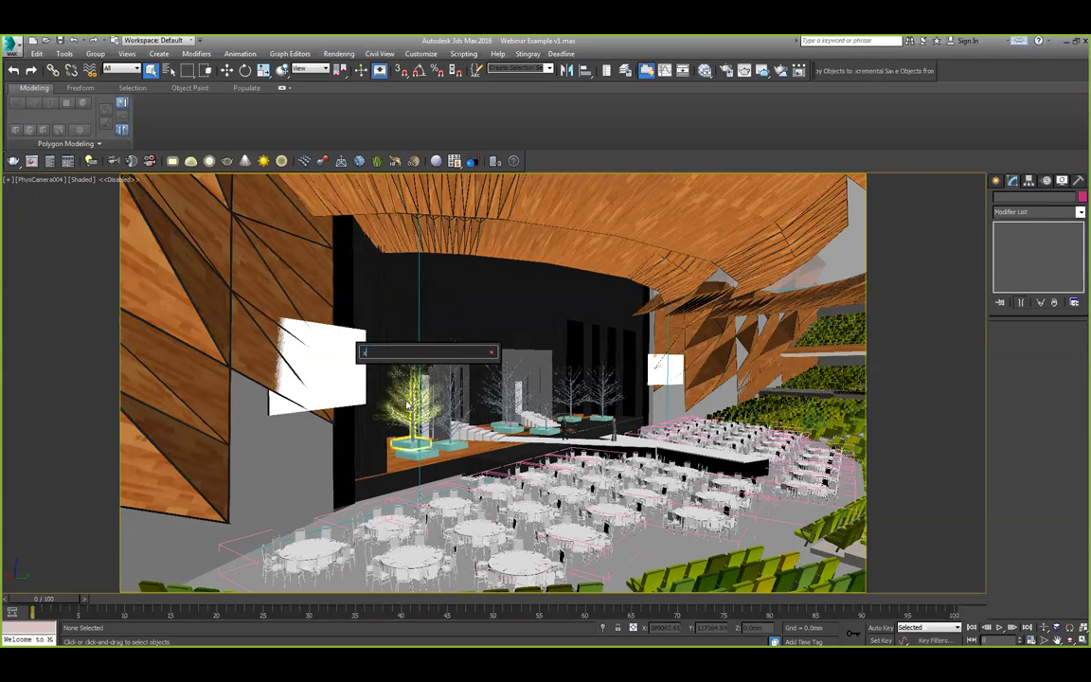
type("xref")
left_click(443, 401)
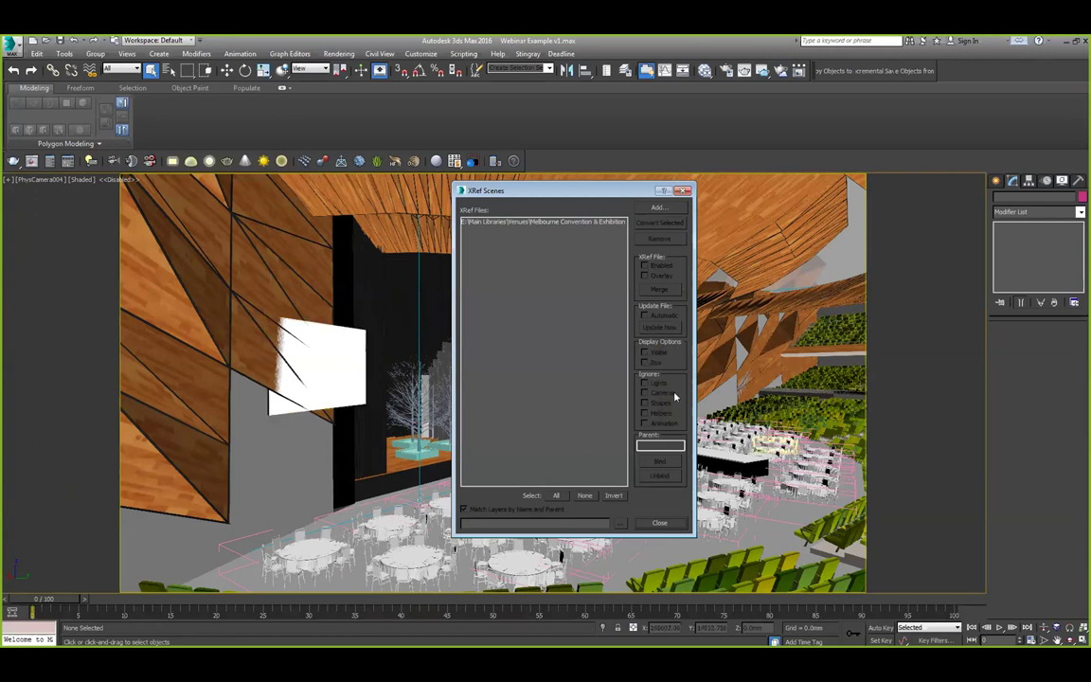
Review the XRef options of the linked Melbourne Convention & Exhibition venue file and close the XRef Scenes dialog.
left_click(532, 221)
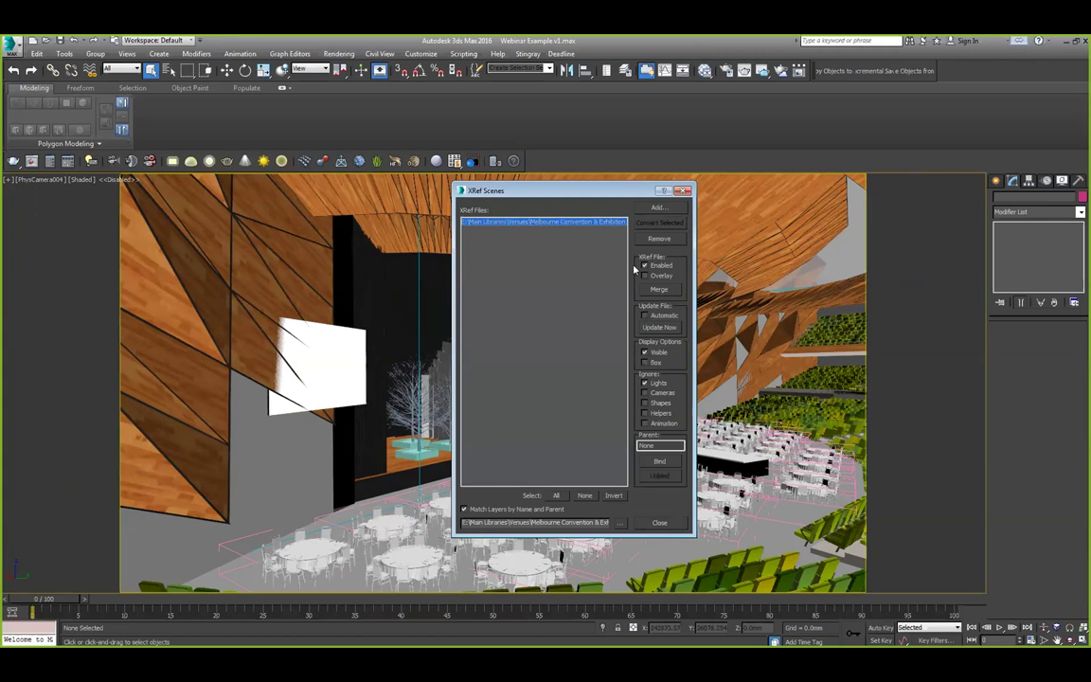
left_click(645, 383)
left_click_drag(570, 190, 640, 235)
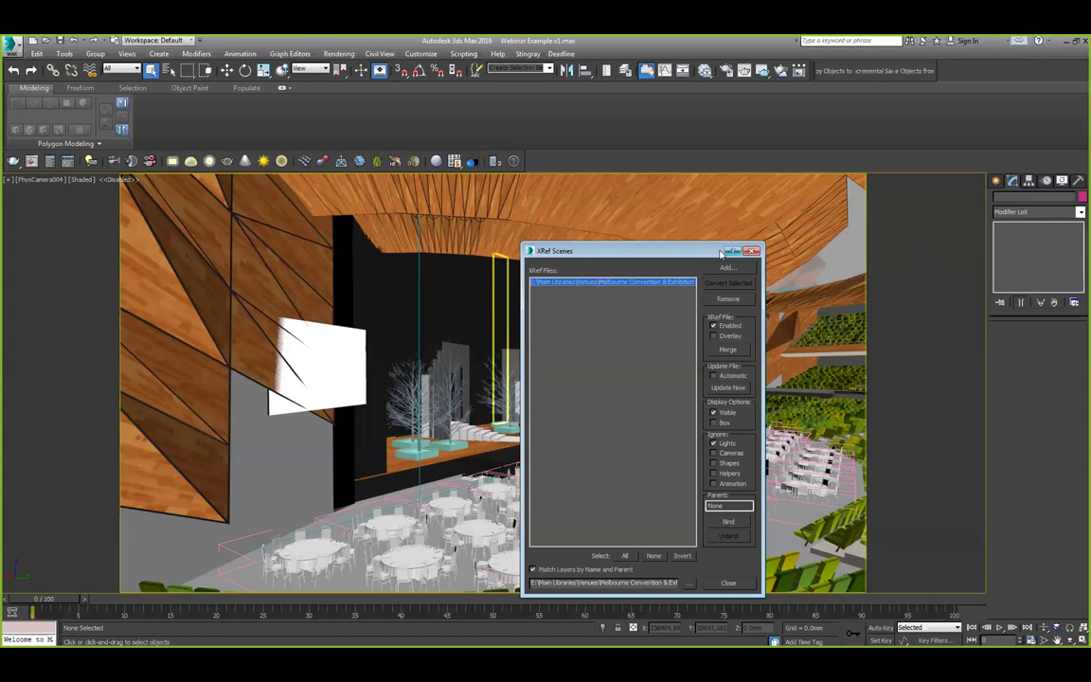
left_click(753, 251)
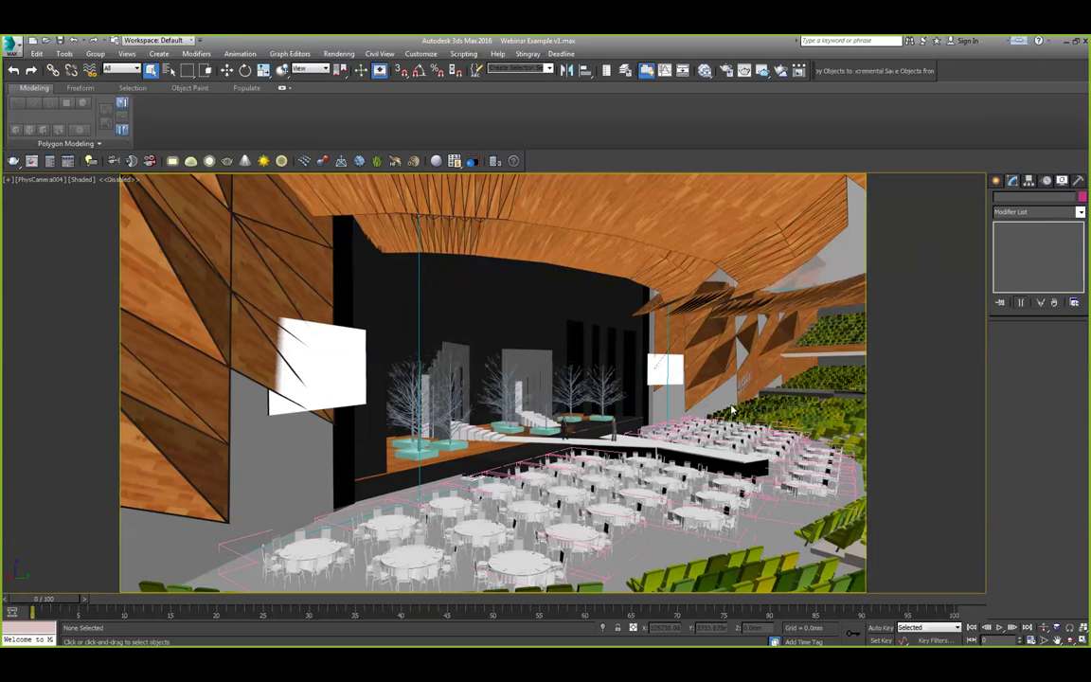
Set the viewport to the PhysCamera Far SL Sightline view of the auditorium.
left_click(634, 379)
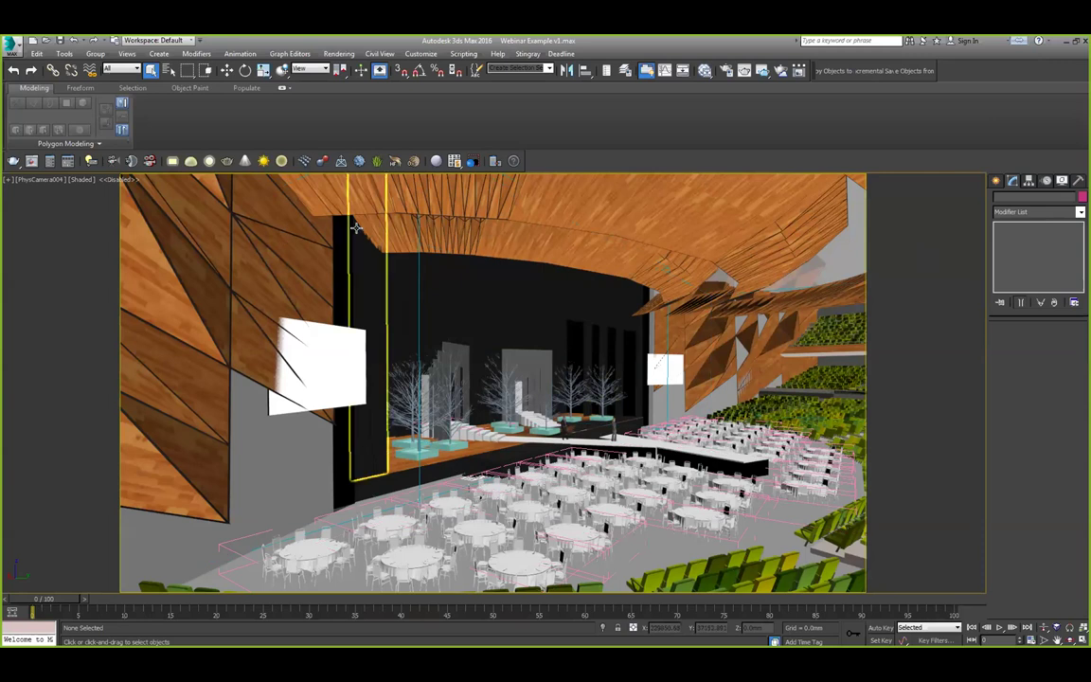
left_click(53, 180)
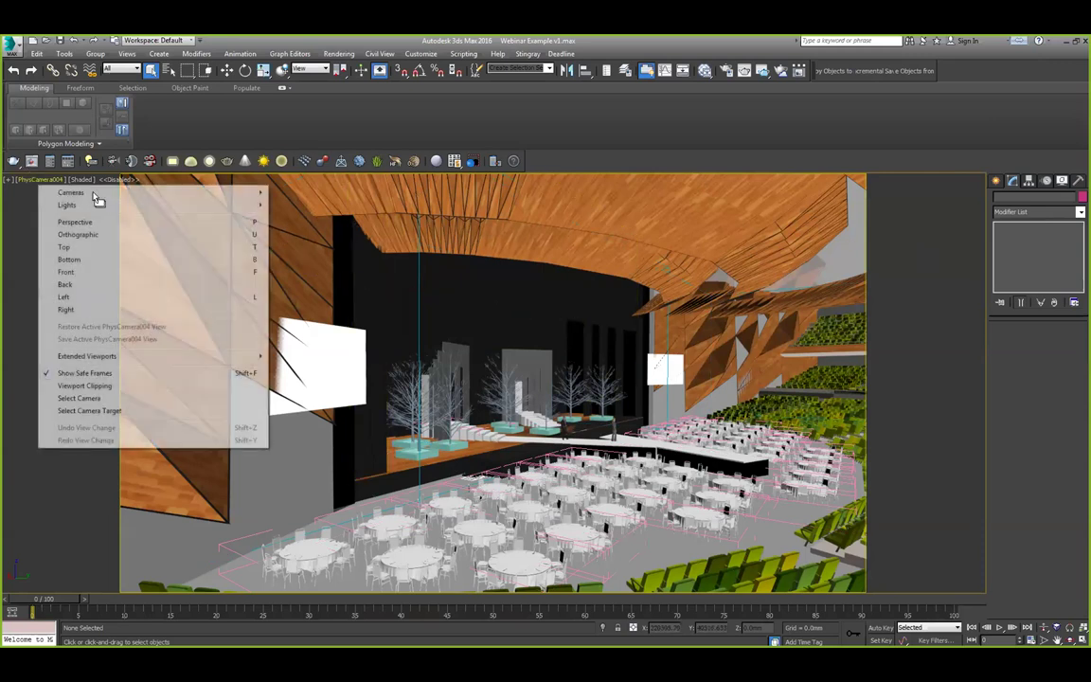
mouse_move(93, 193)
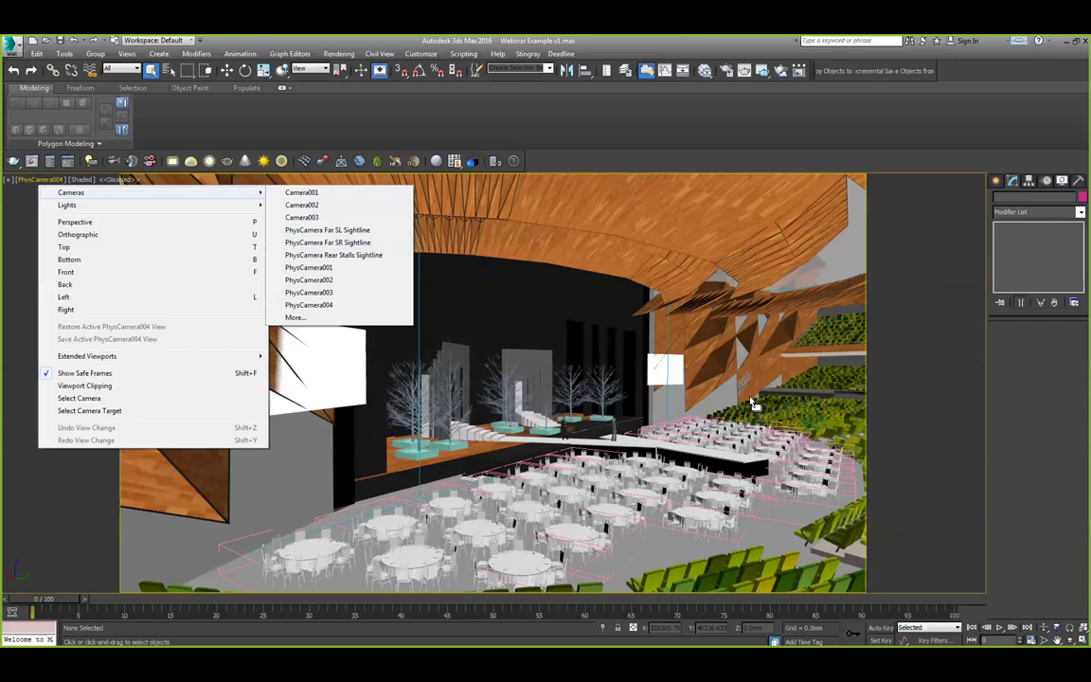
left_click(343, 231)
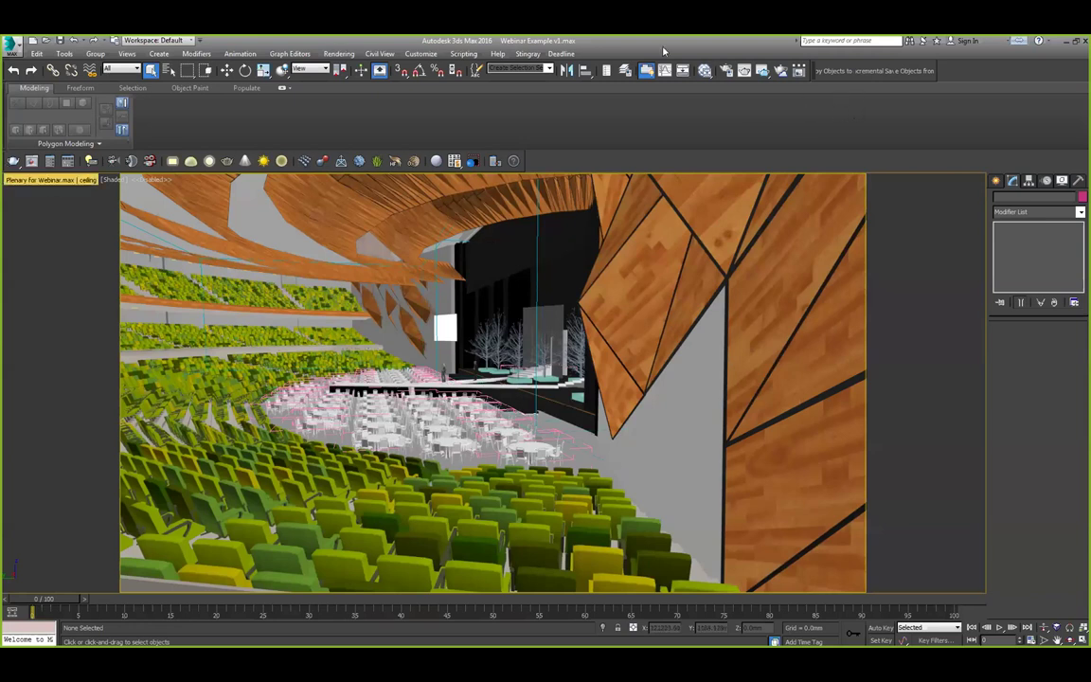
Open the render setup and set the custom output size to 640 by 360 pixels.
left_click(726, 70)
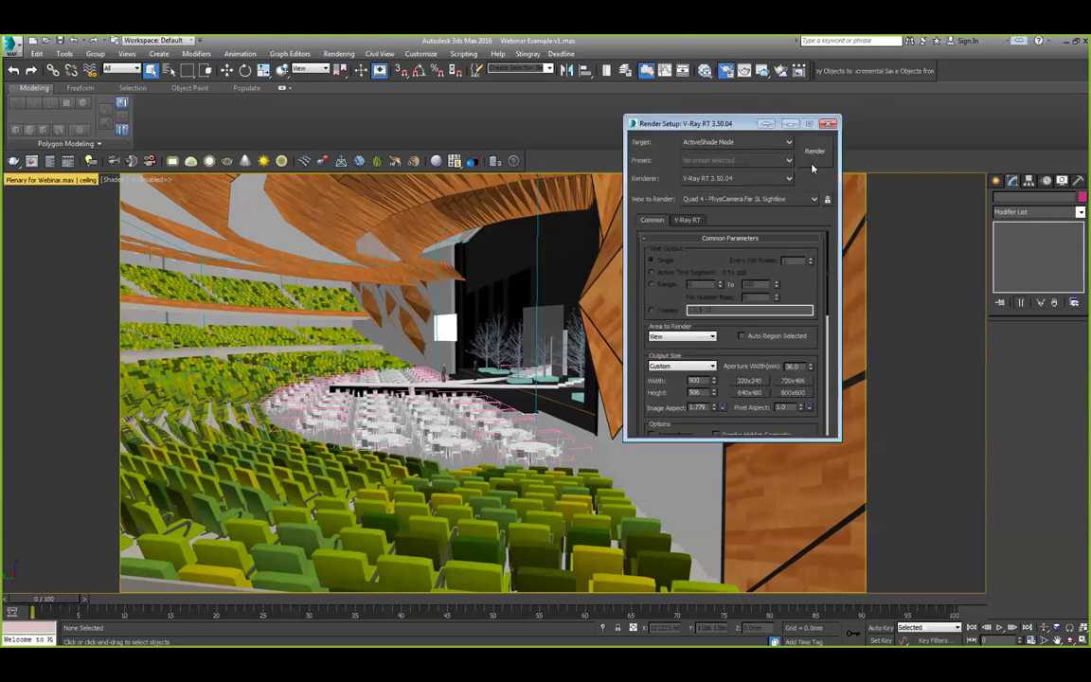
scroll(644, 313, "down", 3)
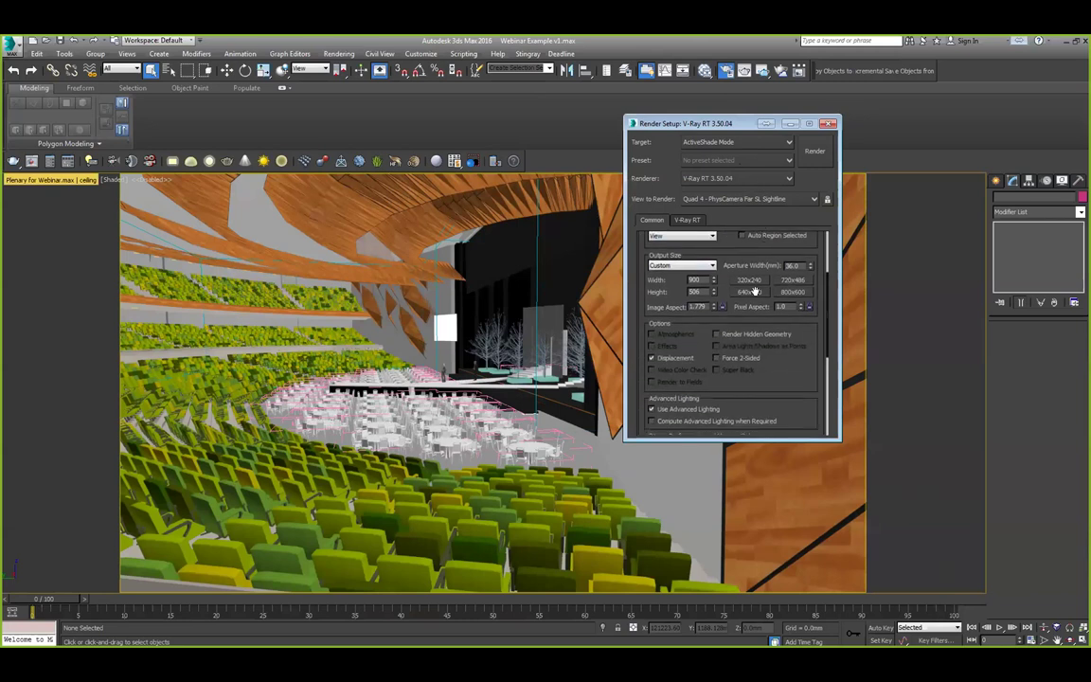
left_click_drag(705, 279, 631, 276)
type("8")
type("360")
key("Return")
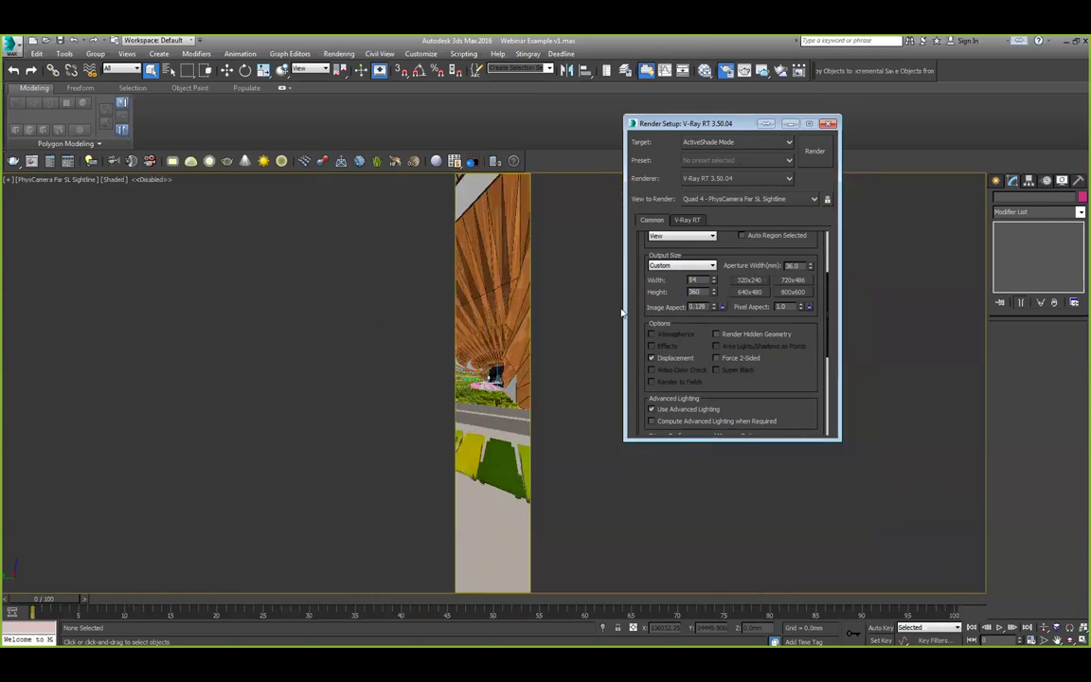
left_click(713, 282)
type("640")
key("Tab")
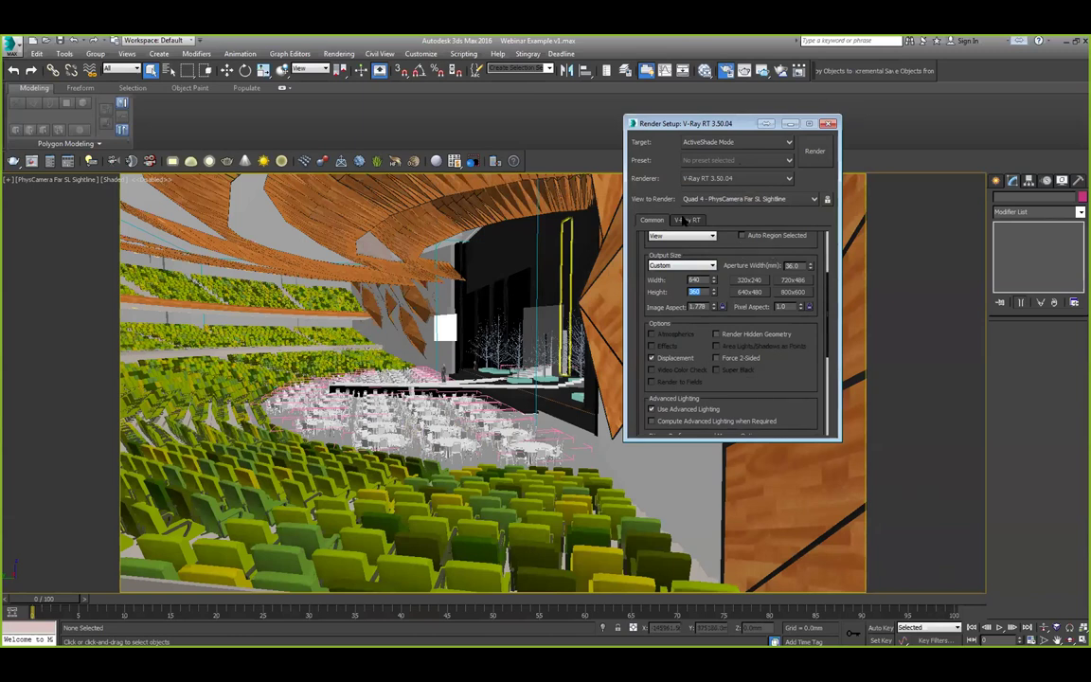
Switch the V-Ray RT settings to Advanced mode and review the engine, distributed rendering, proxy and XRef options.
left_click(688, 220)
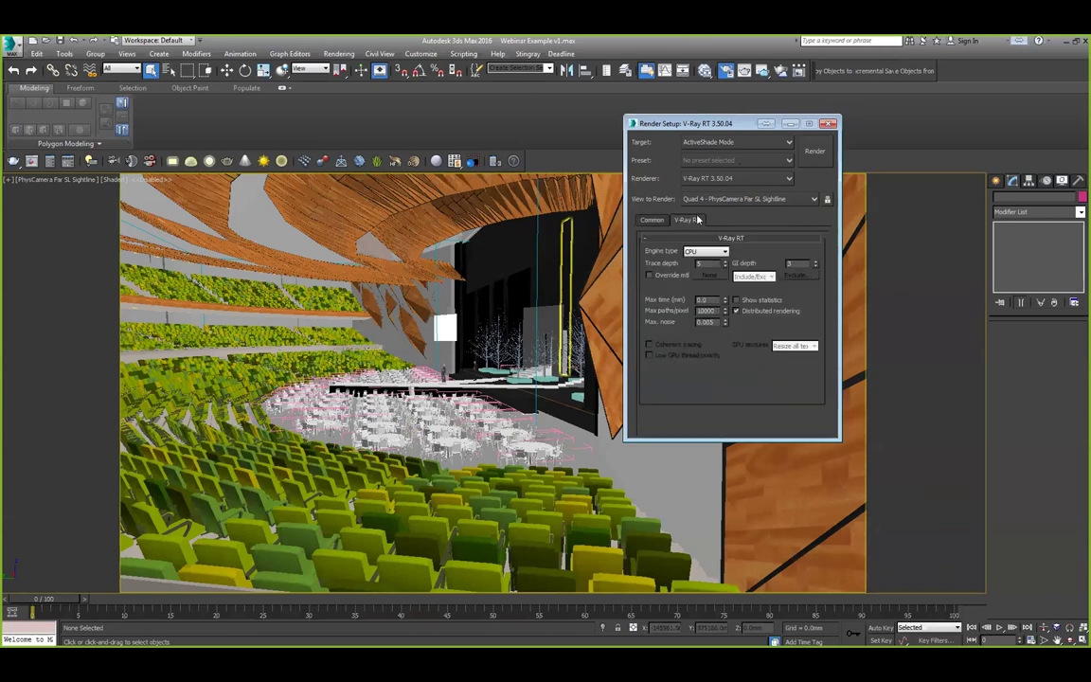
left_click(792, 250)
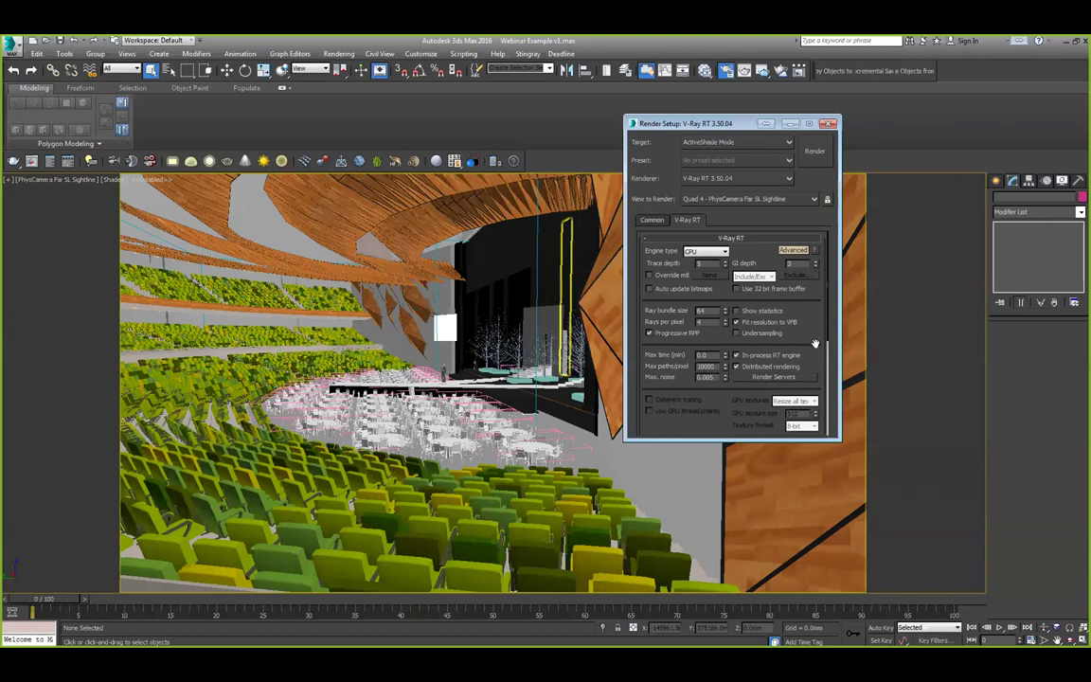
scroll(668, 350, "down", 3)
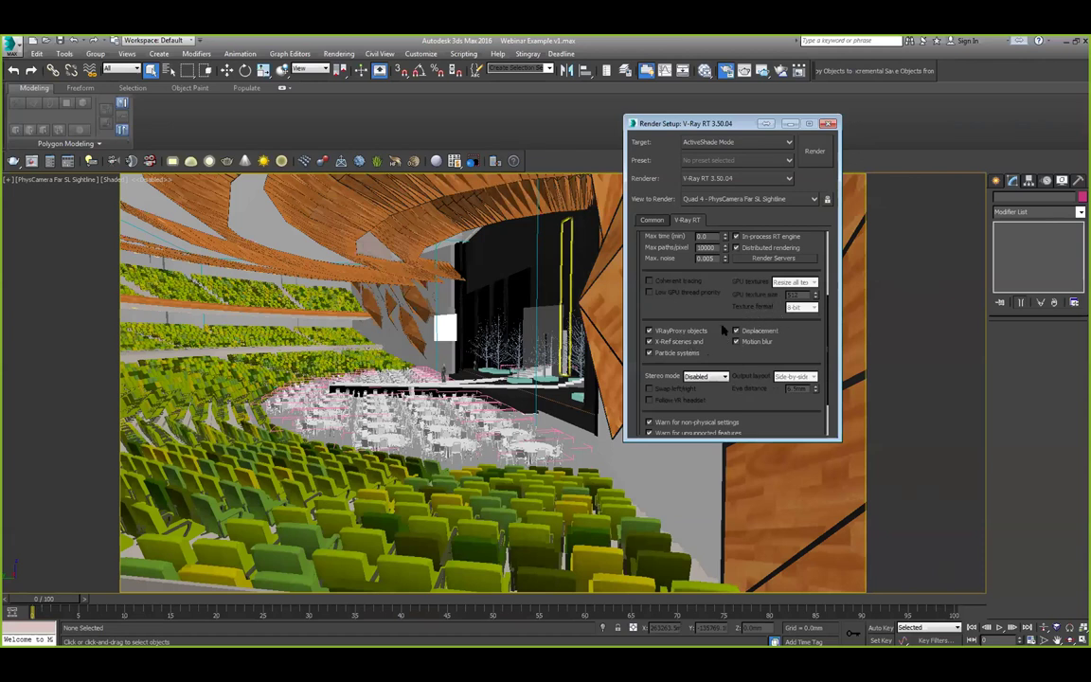
left_click(648, 352)
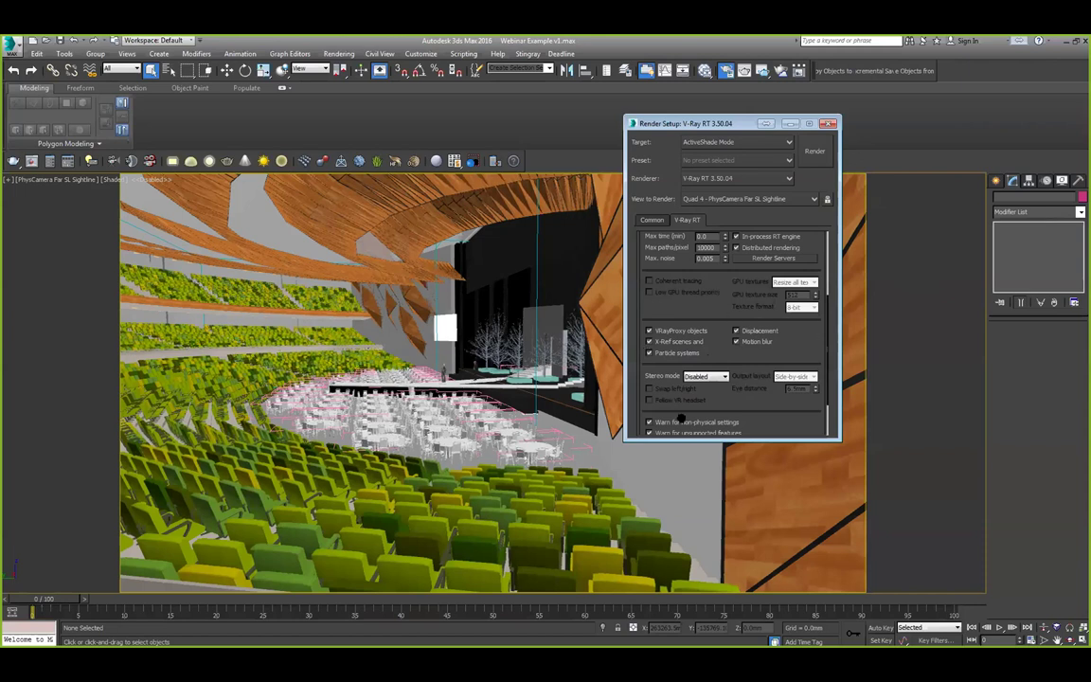
scroll(808, 318, "up", 3)
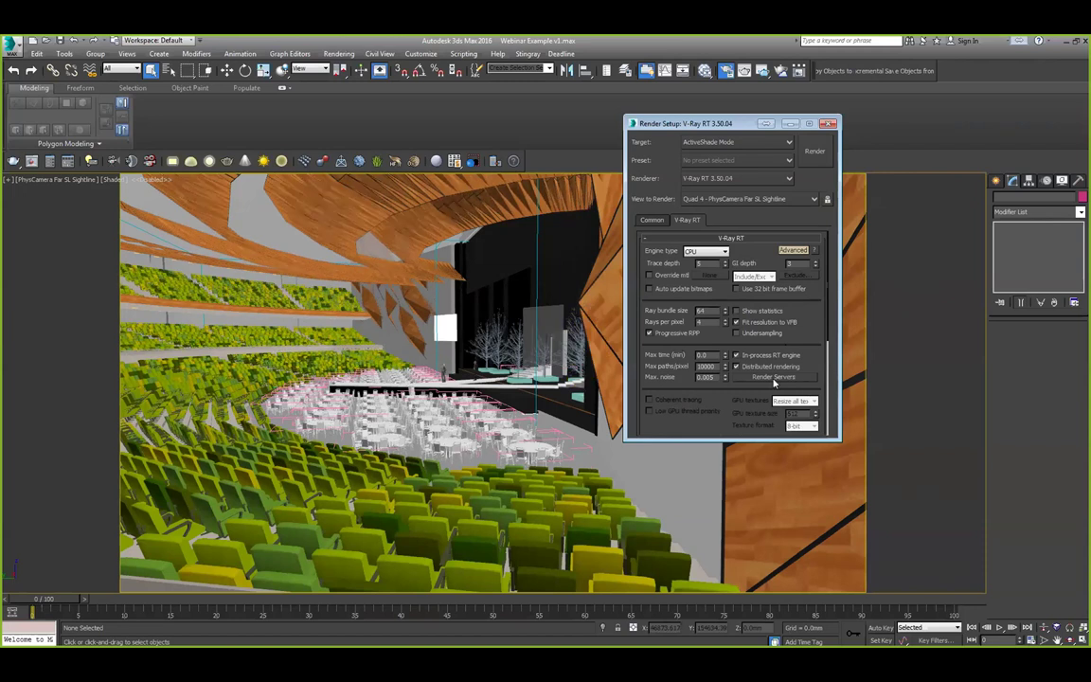
Check the distributed rendering server list, accept it with the local host in use, and start the ActiveShade render.
left_click(775, 378)
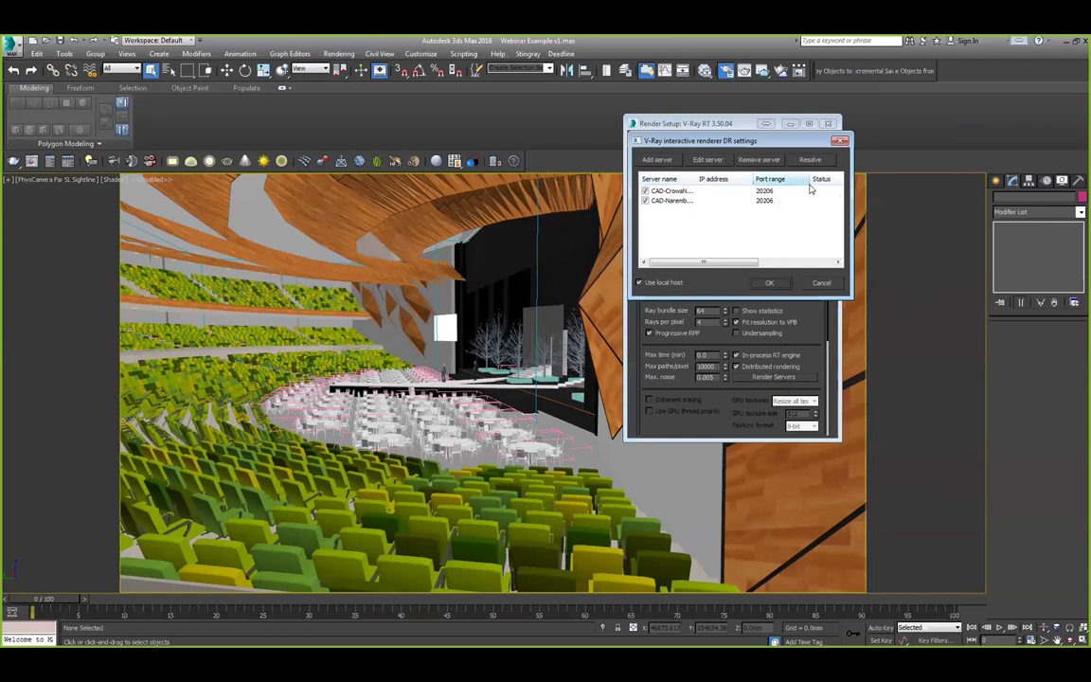
left_click_drag(798, 145, 335, 228)
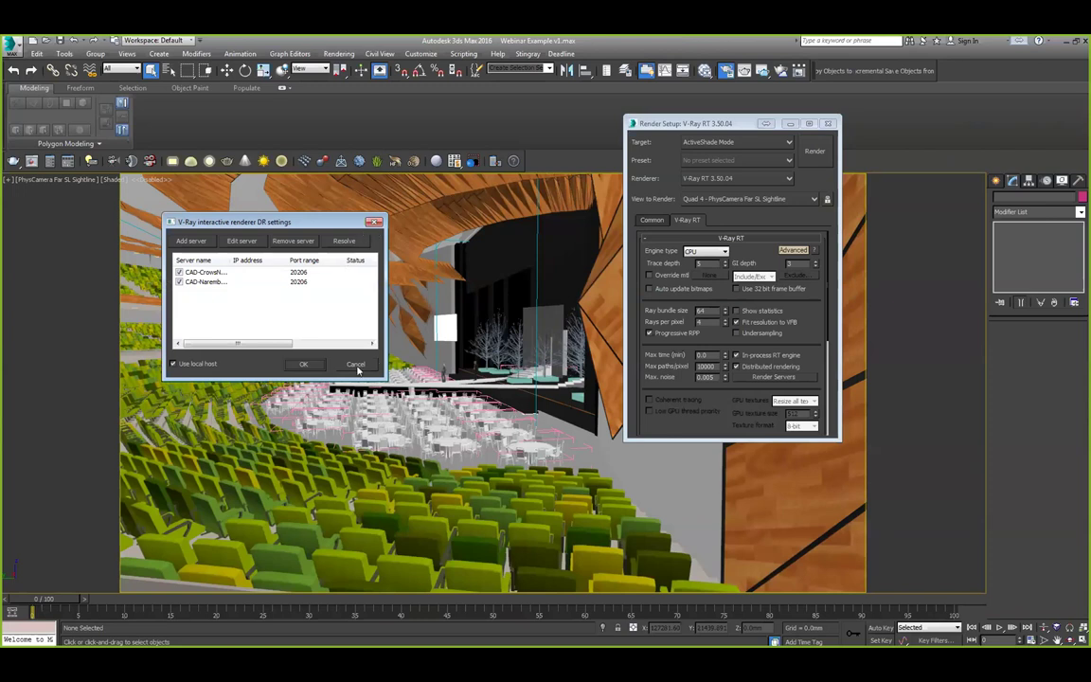
left_click(303, 364)
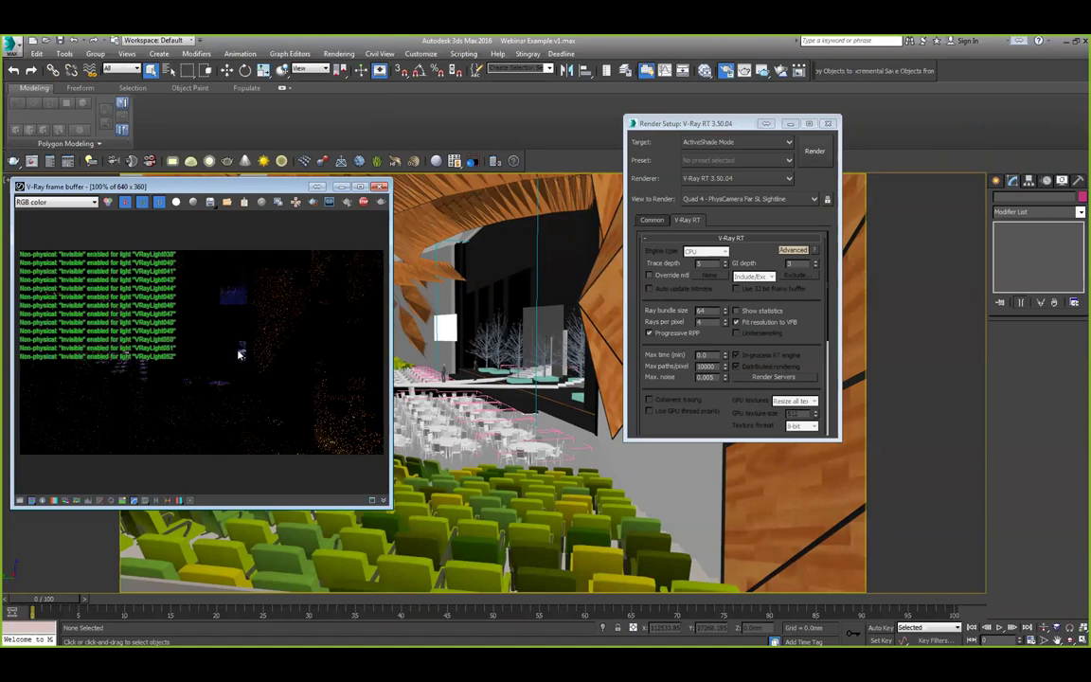
Enlarge the V-Ray frame buffer window and inspect the sightline render at 200% zoom.
scroll(246, 355, "down", 2)
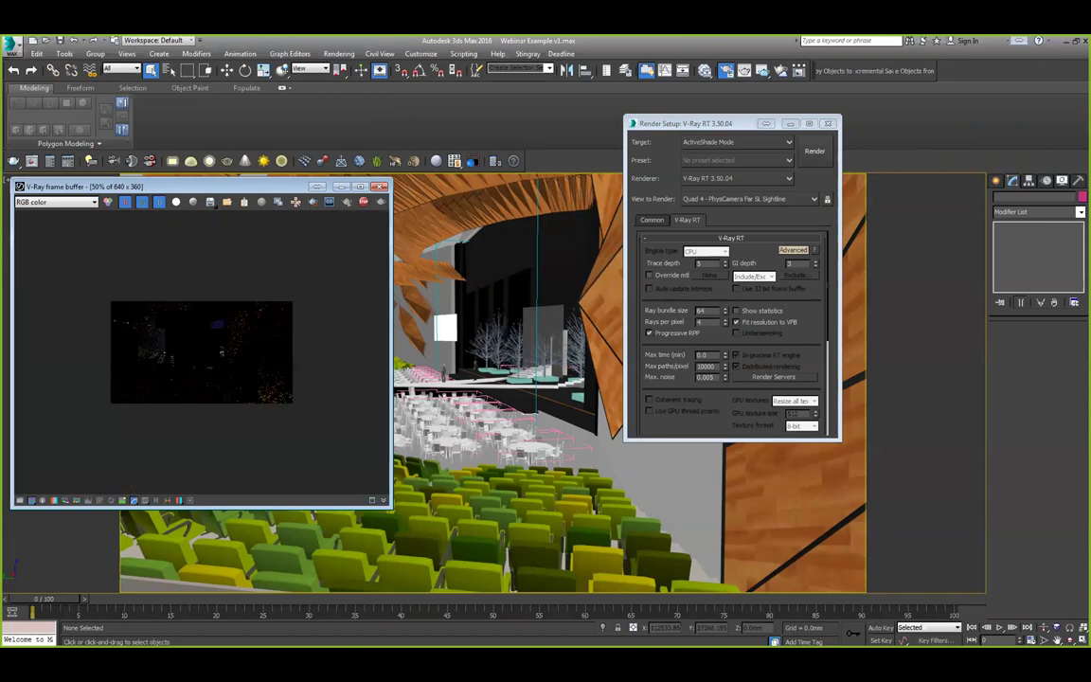
scroll(251, 360, "up", 2)
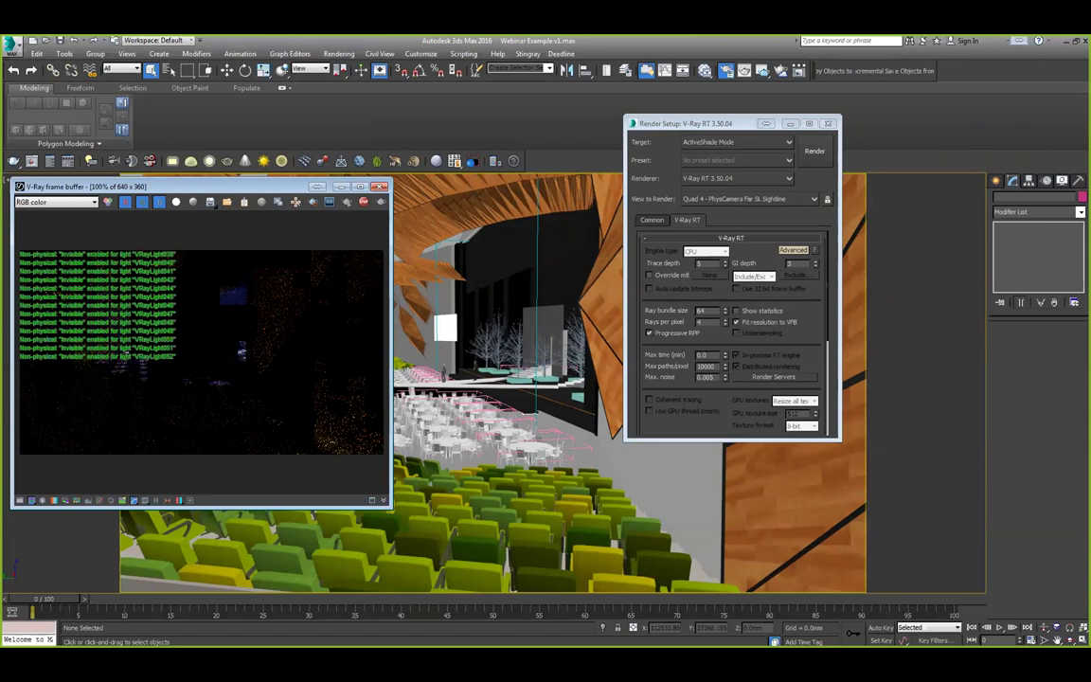
scroll(248, 365, "up", 2)
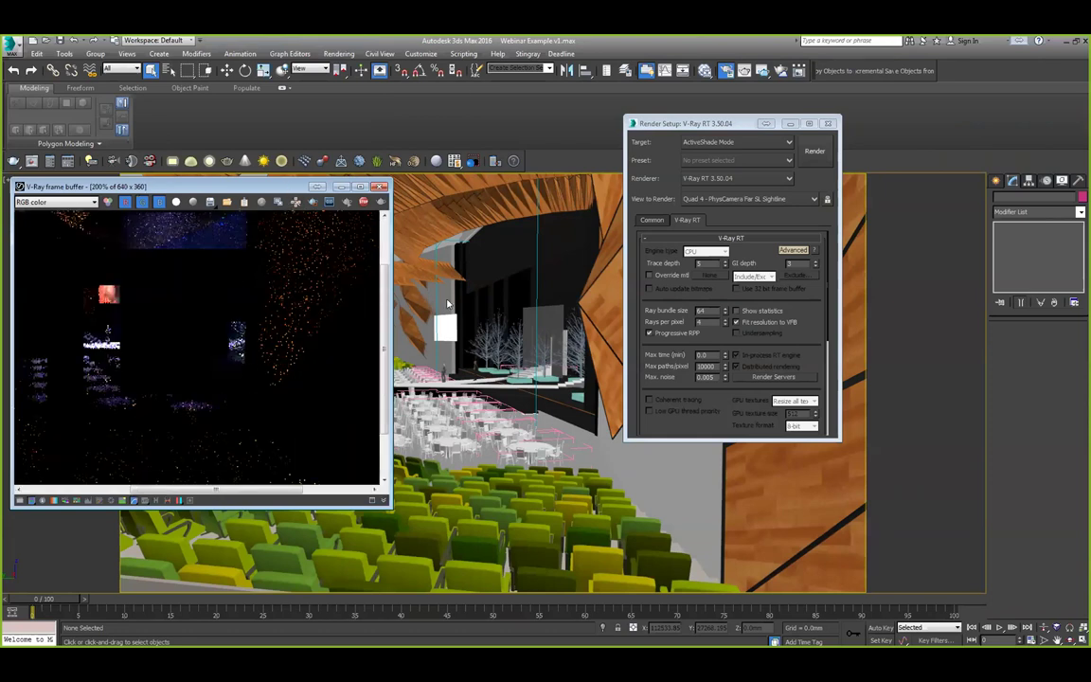
left_click_drag(285, 186, 473, 82)
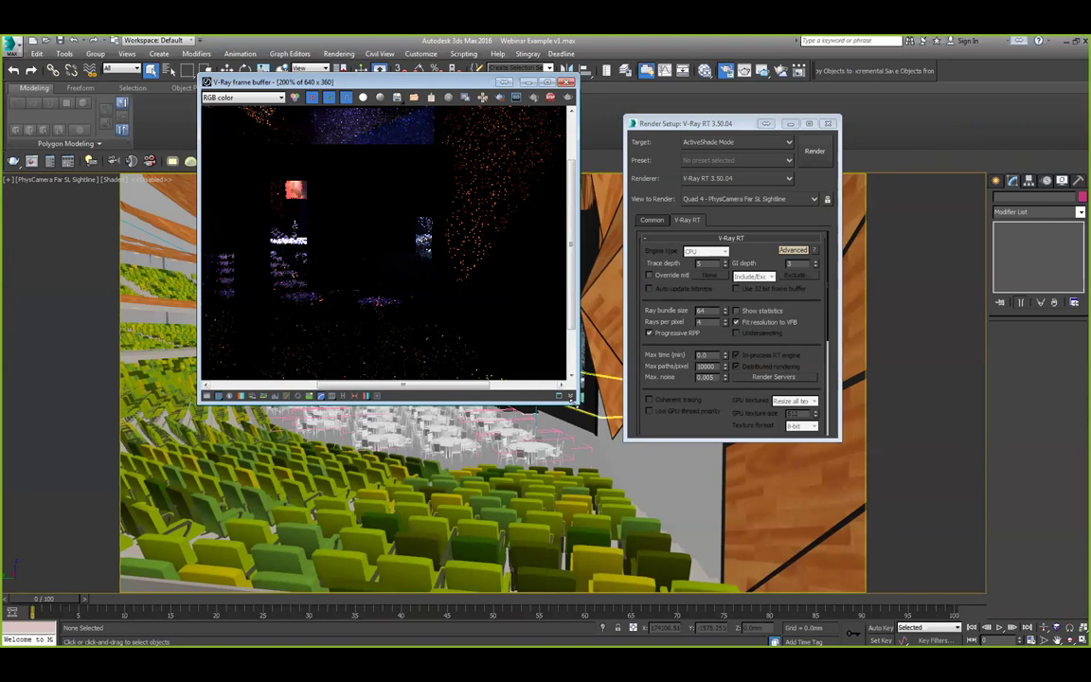
left_click_drag(576, 404, 742, 496)
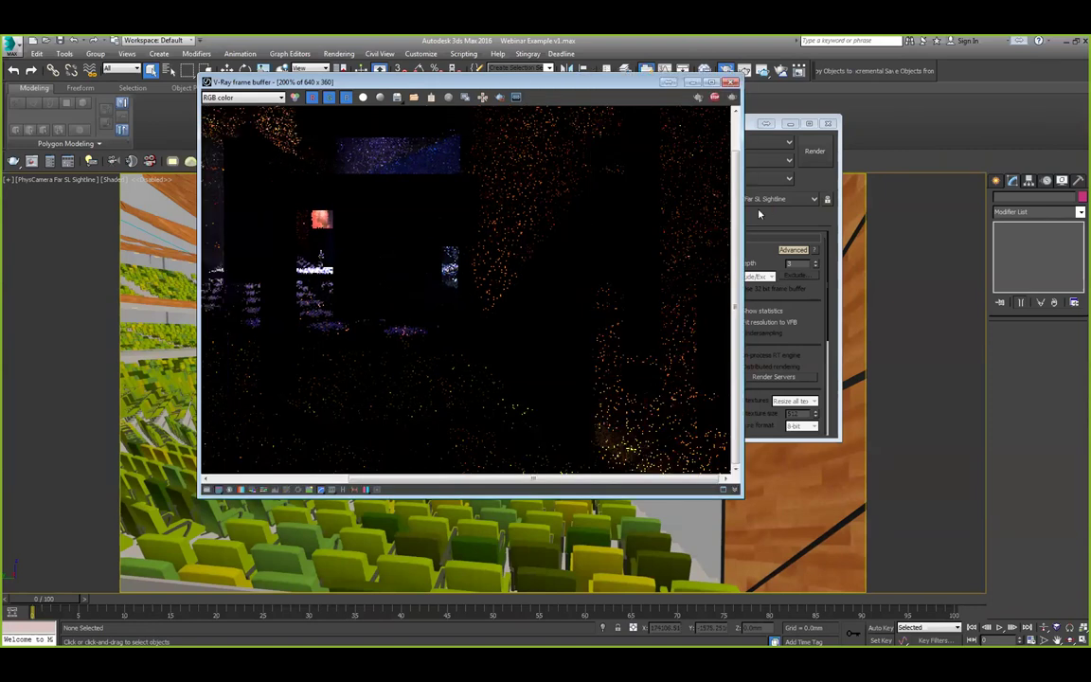
Stop the ActiveShade render and move the frame buffer clear of the camera viewport.
left_click(34, 180)
left_click(425, 83)
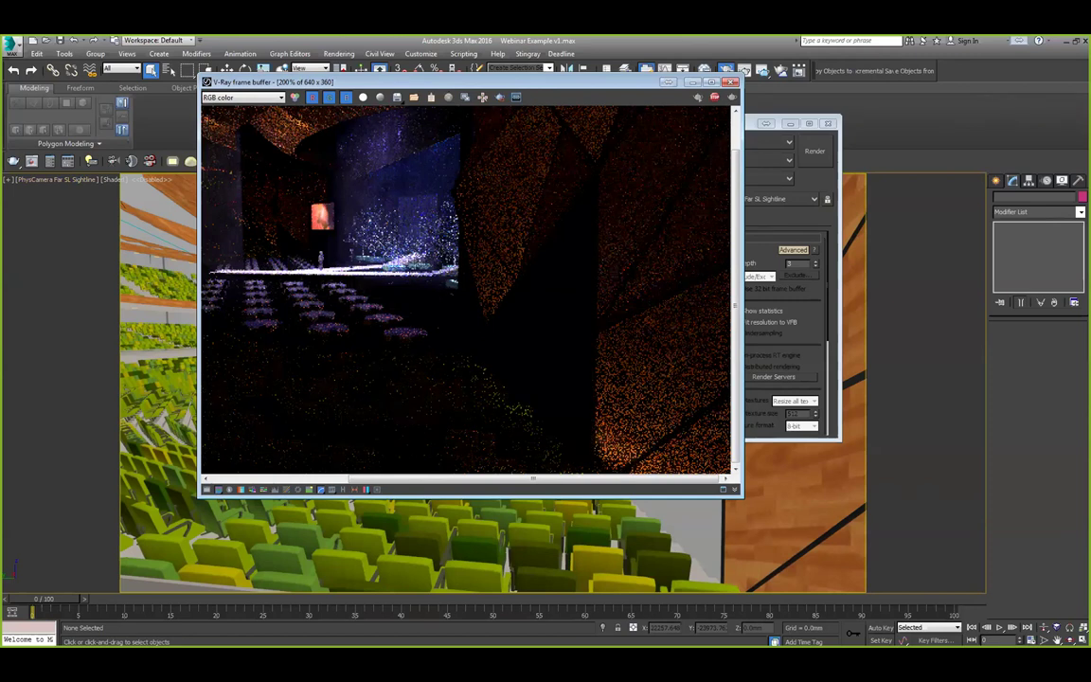
left_click(715, 98)
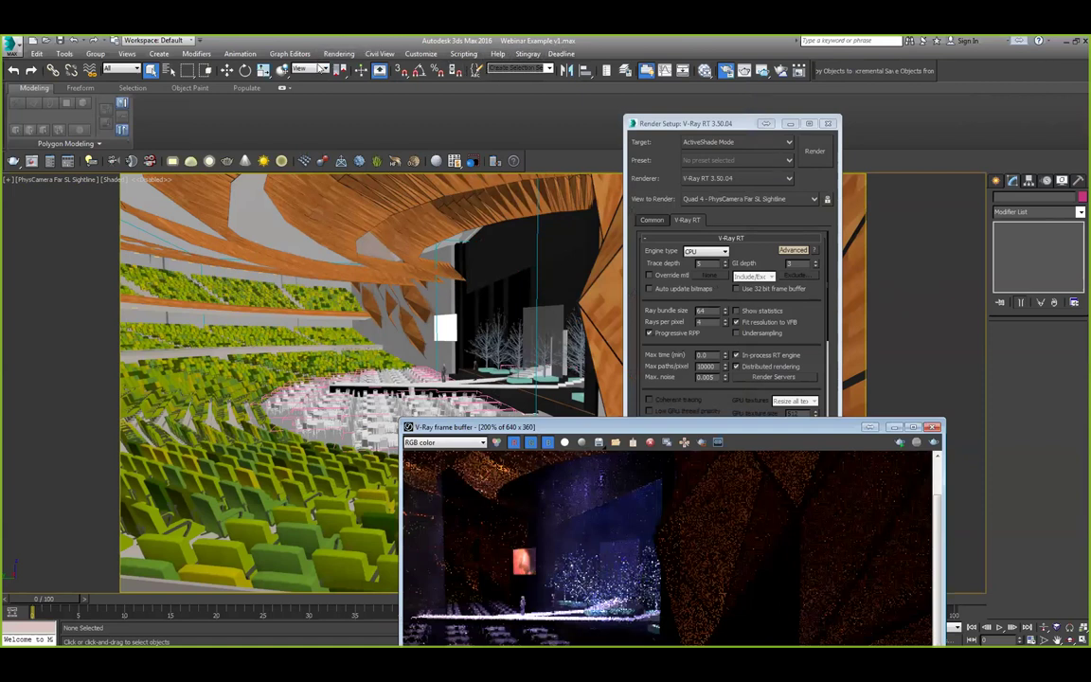
Open the Environment and Effects settings and select the VRayEnvironmentFog atmosphere effect.
left_click(336, 54)
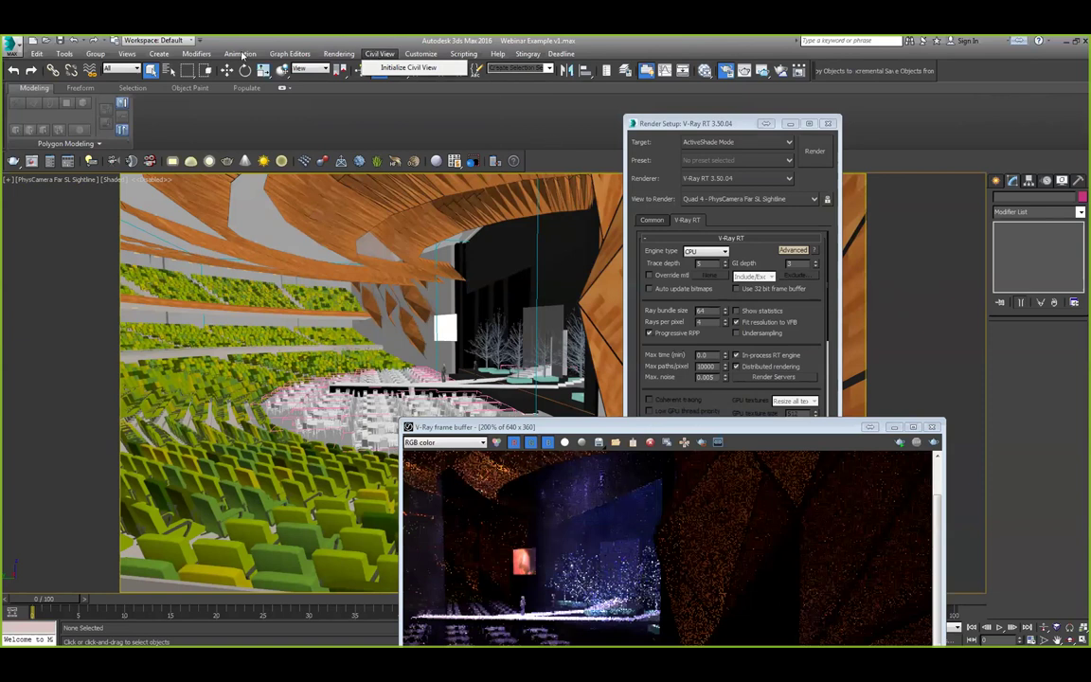
mouse_move(331, 54)
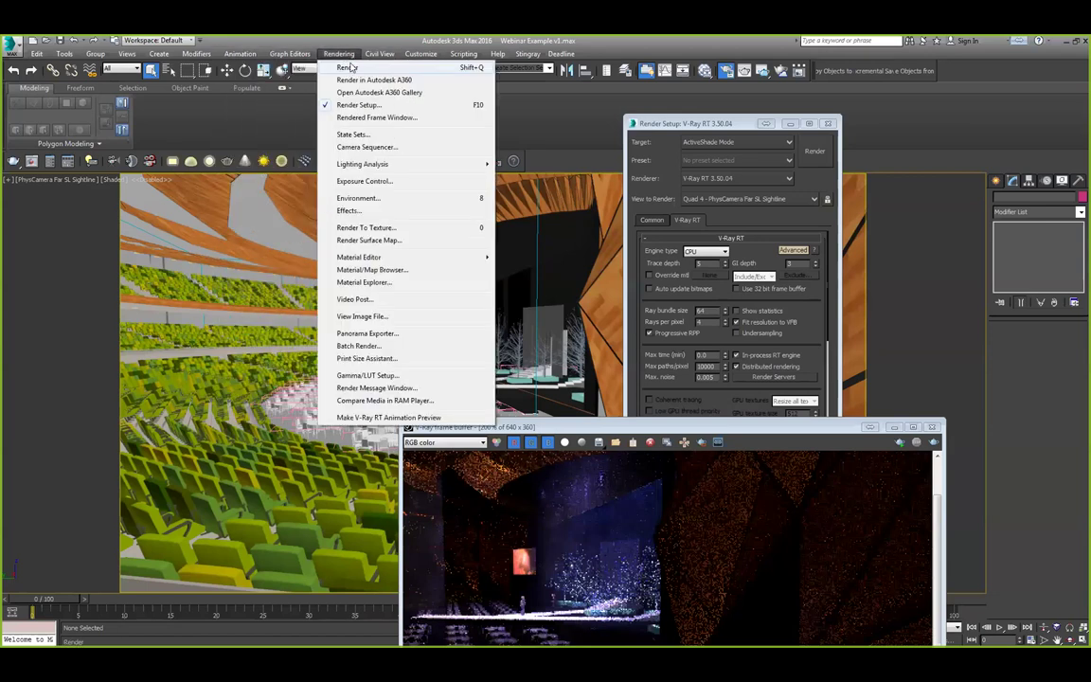
left_click(385, 198)
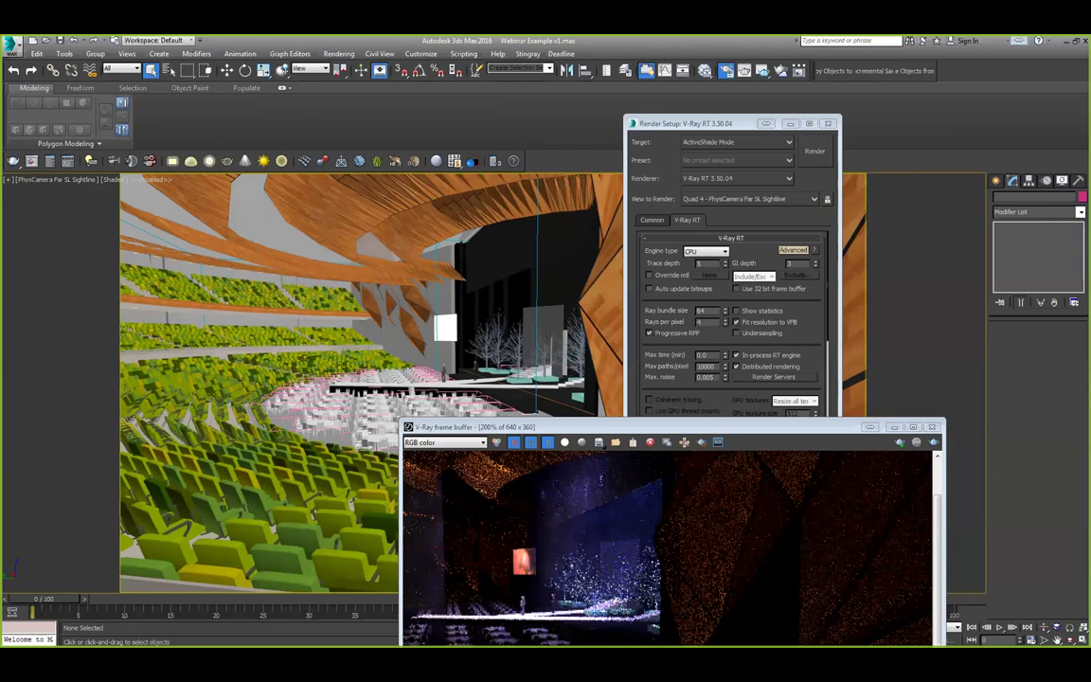
key("8")
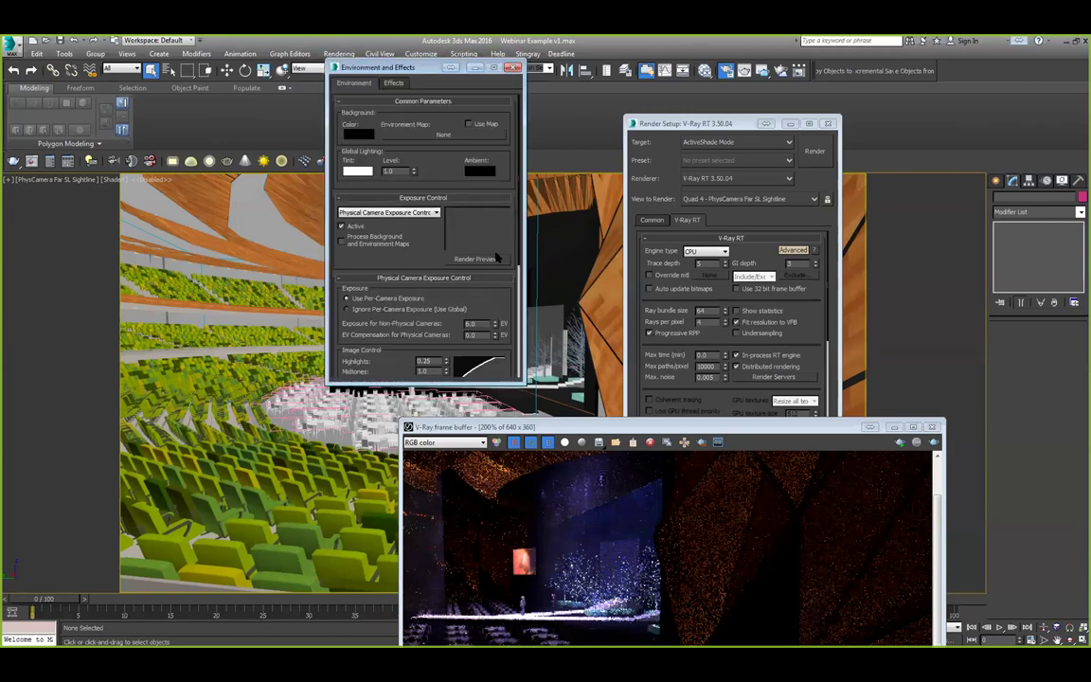
scroll(392, 237, "down", 2)
left_click_drag(446, 243, 435, 81)
left_click(402, 292)
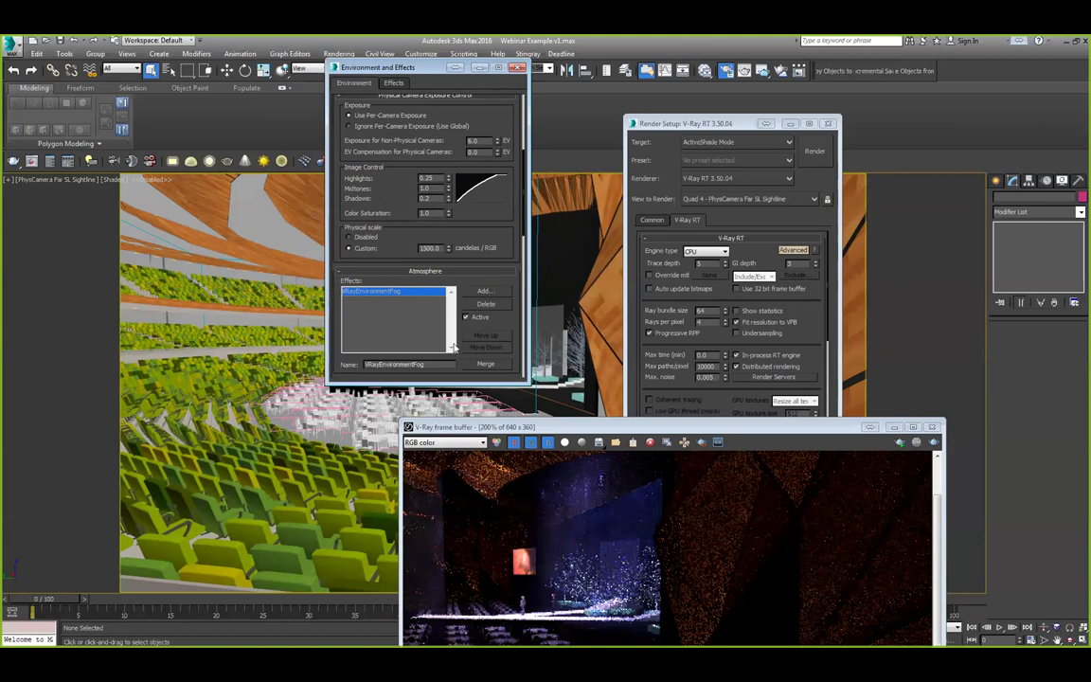
Examine the environment fog's general parameters, its Smoke fog density map and the ray filter options.
left_click_drag(503, 127, 538, 37)
left_click_drag(444, 124, 436, 210)
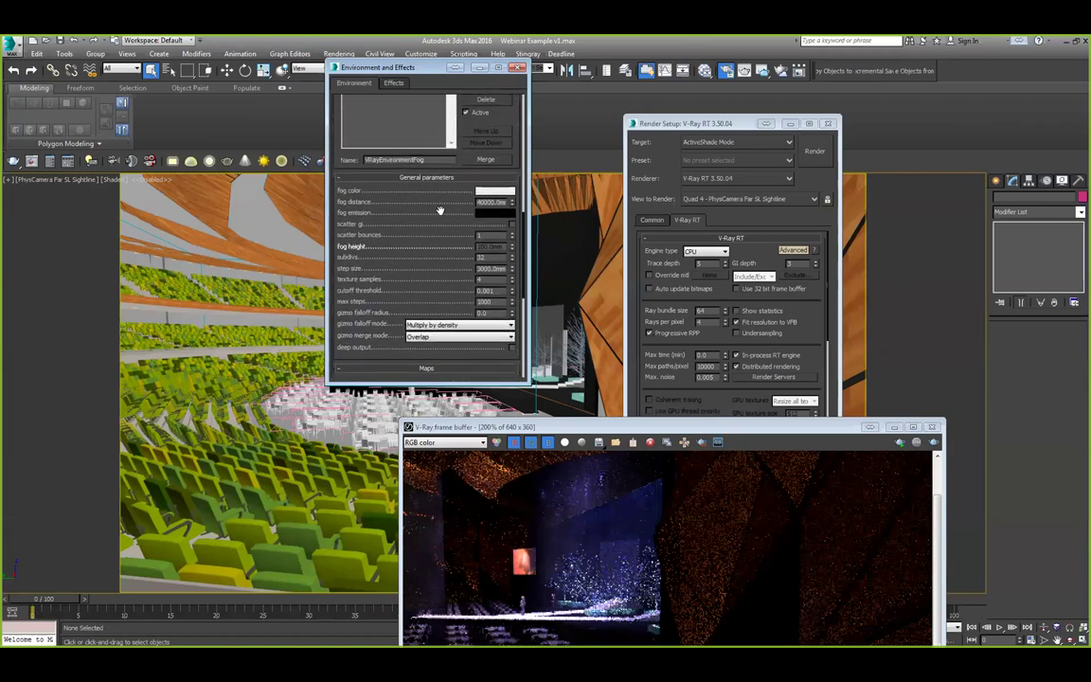
scroll(436, 209, "up", 3)
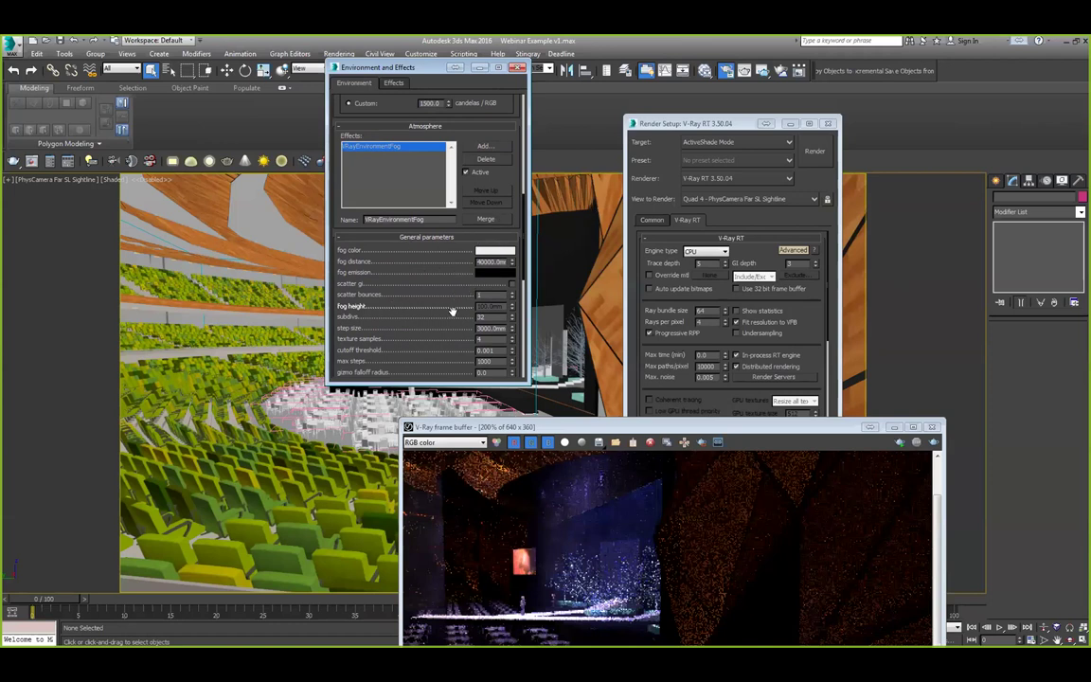
left_click_drag(467, 295, 467, 183)
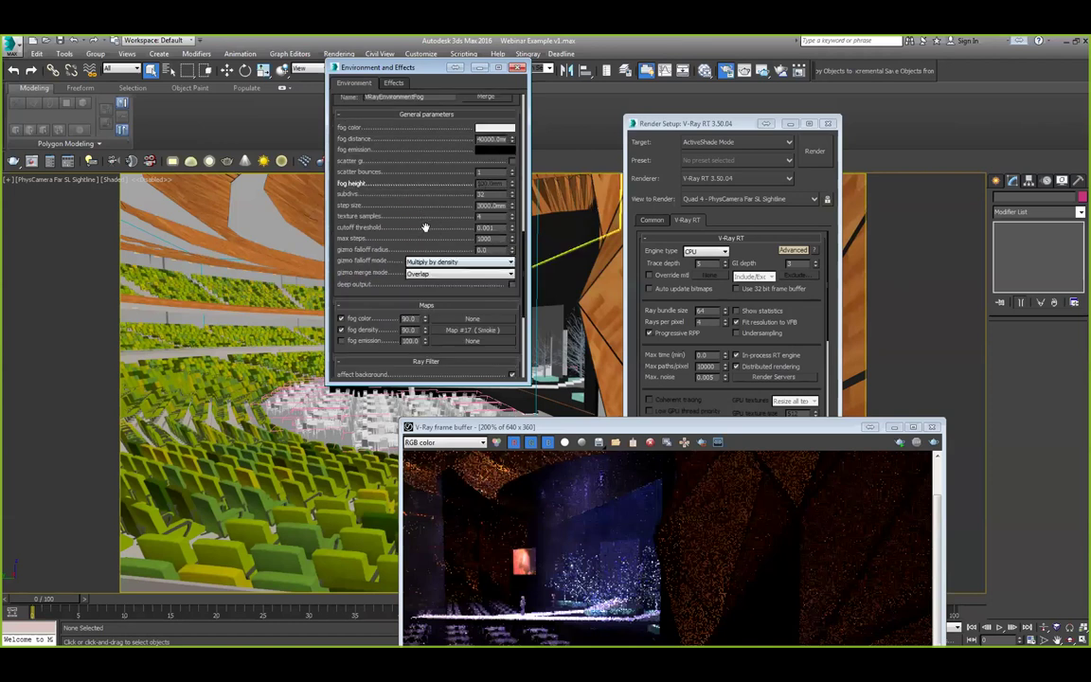
scroll(408, 218, "down", 3)
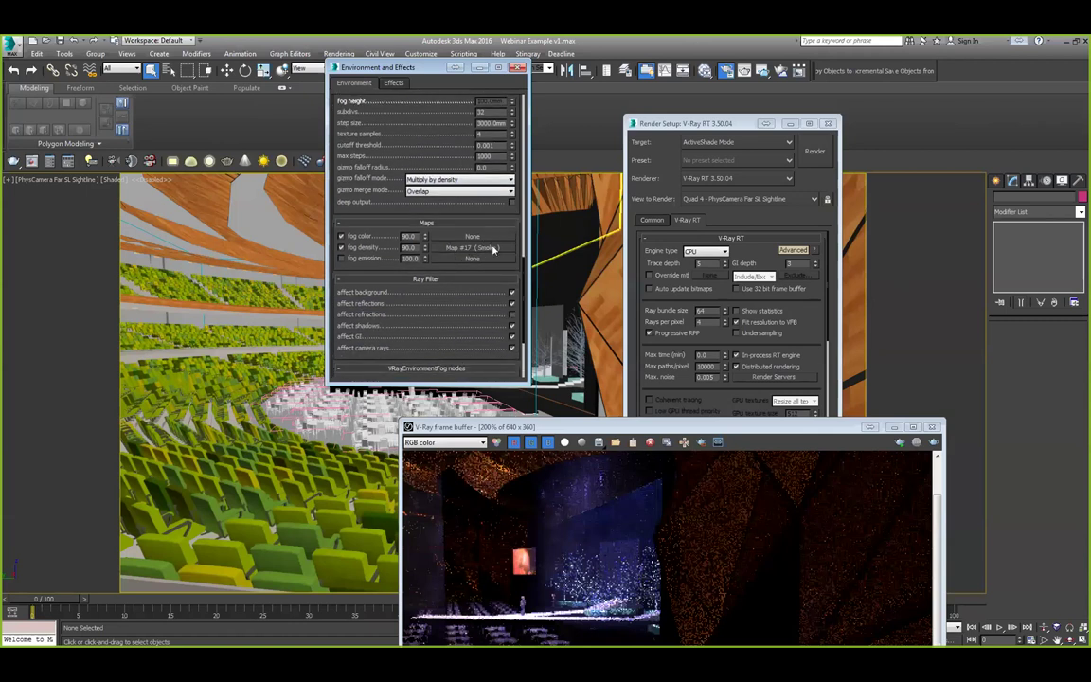
Open the Slate Material Editor and maximize its window.
left_click(709, 72)
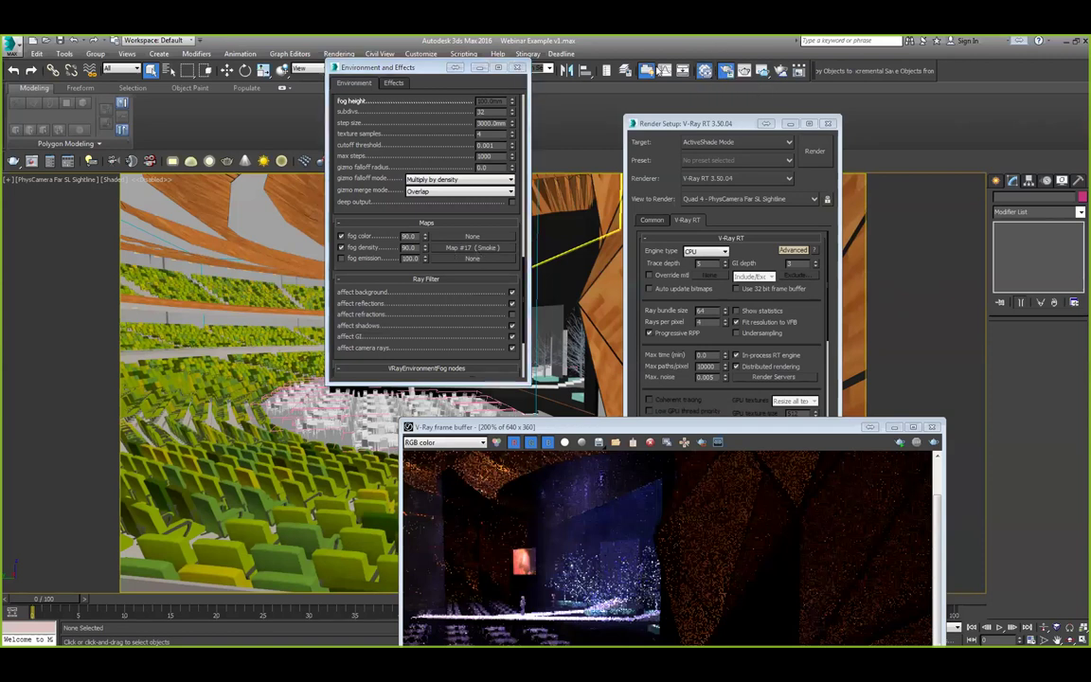
key("m")
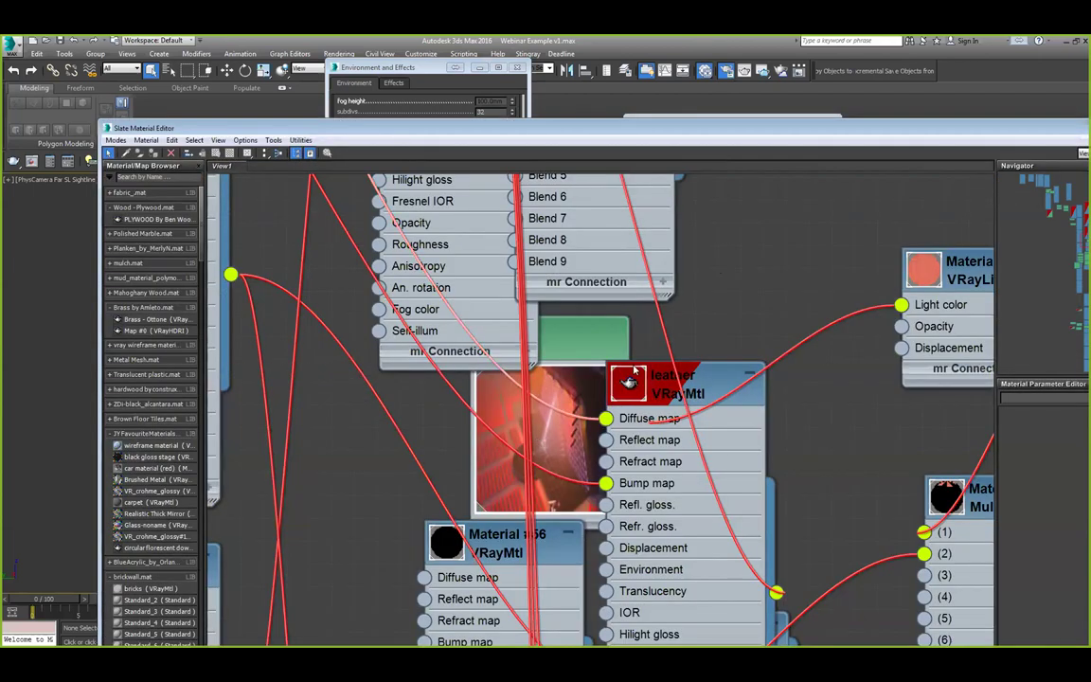
left_click_drag(512, 130, 644, 157)
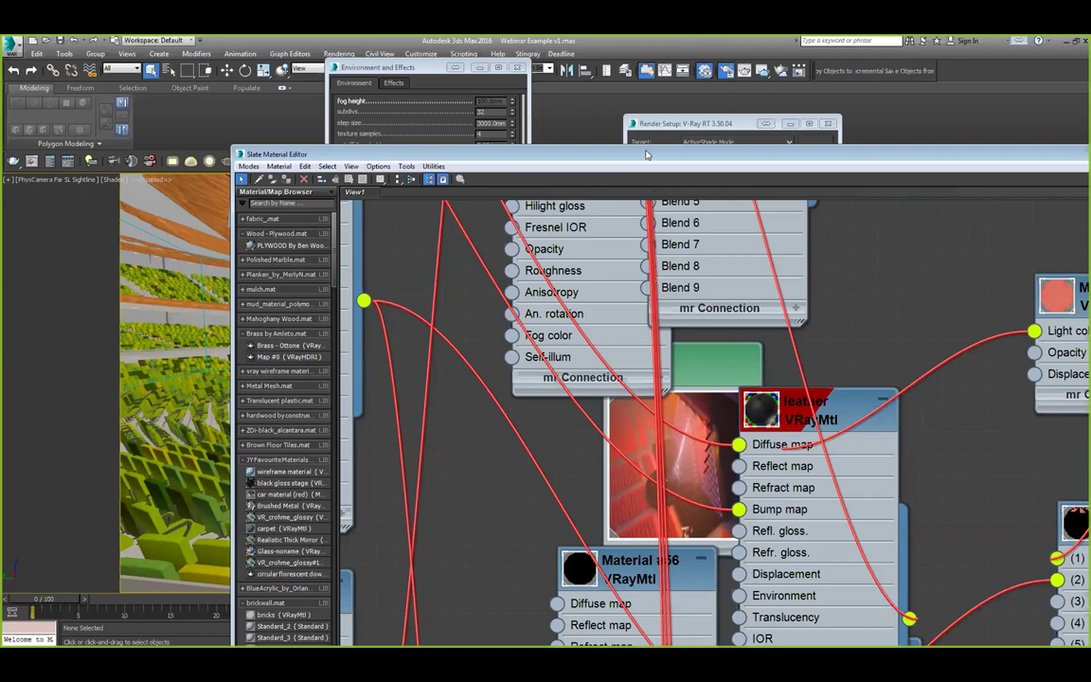
double_click(647, 154)
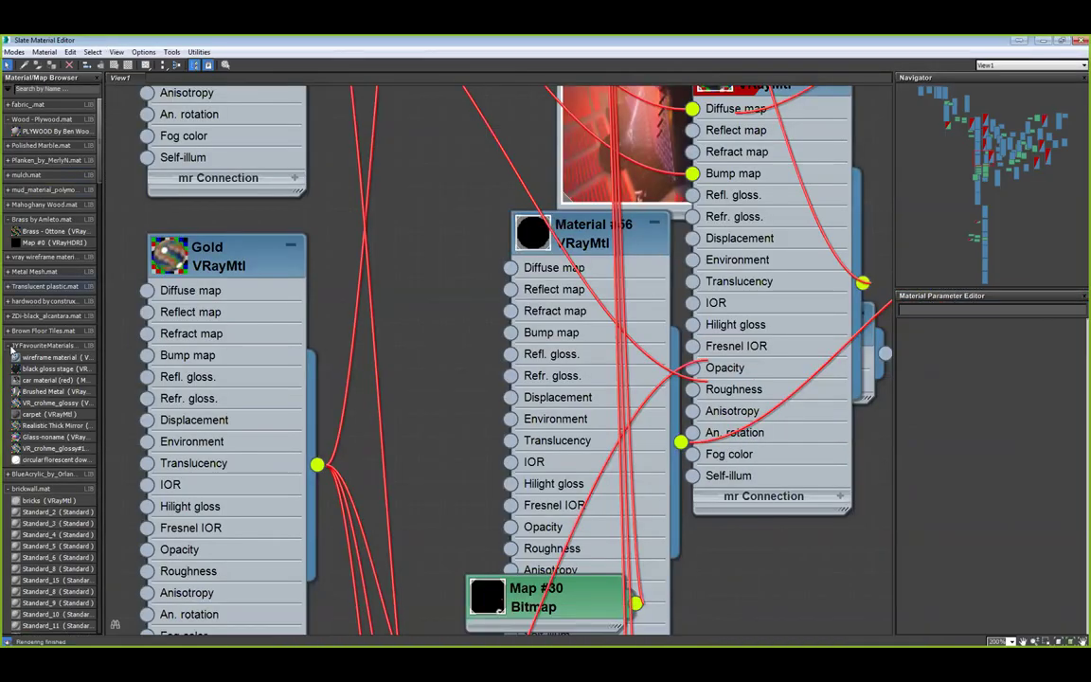
Add a standard Smoke map to the material graph above the Gold material and open its parameters.
scroll(12, 350, "down", 20)
scroll(55, 414, "up", 15)
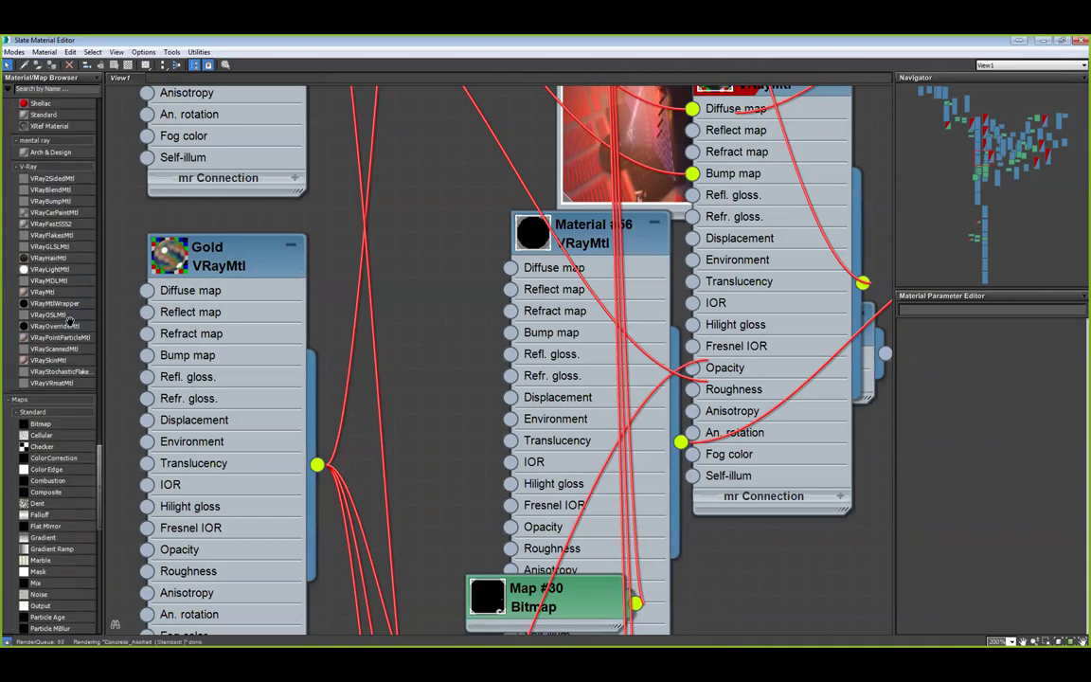
scroll(69, 322, "up", 5)
scroll(70, 327, "down", 8)
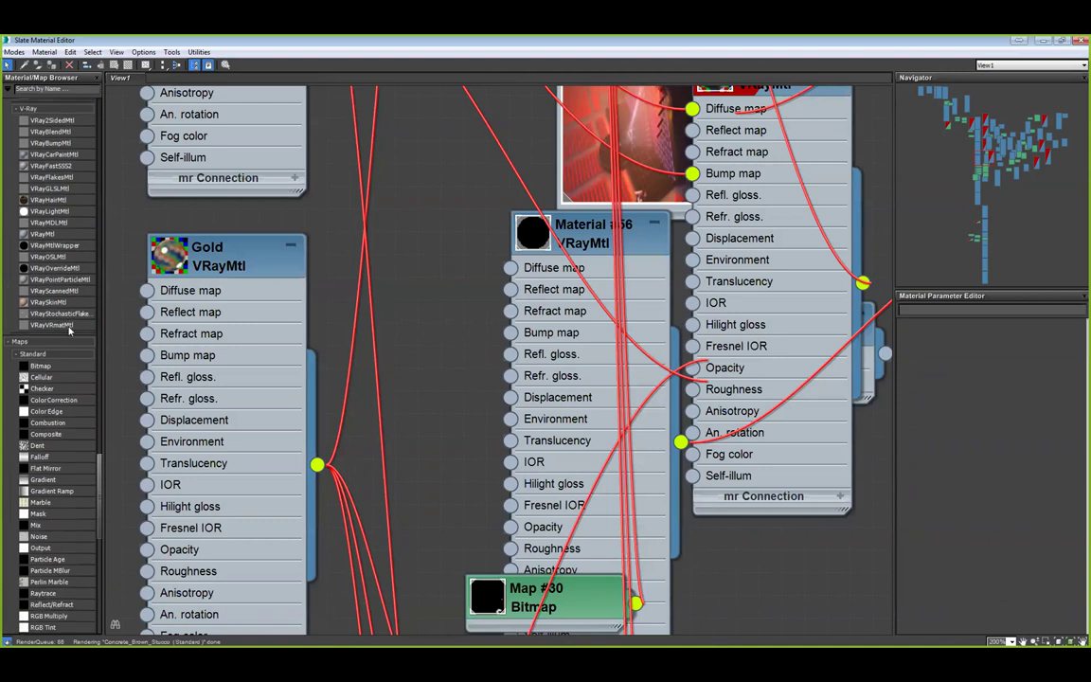
scroll(66, 331, "down", 5)
scroll(68, 358, "down", 5)
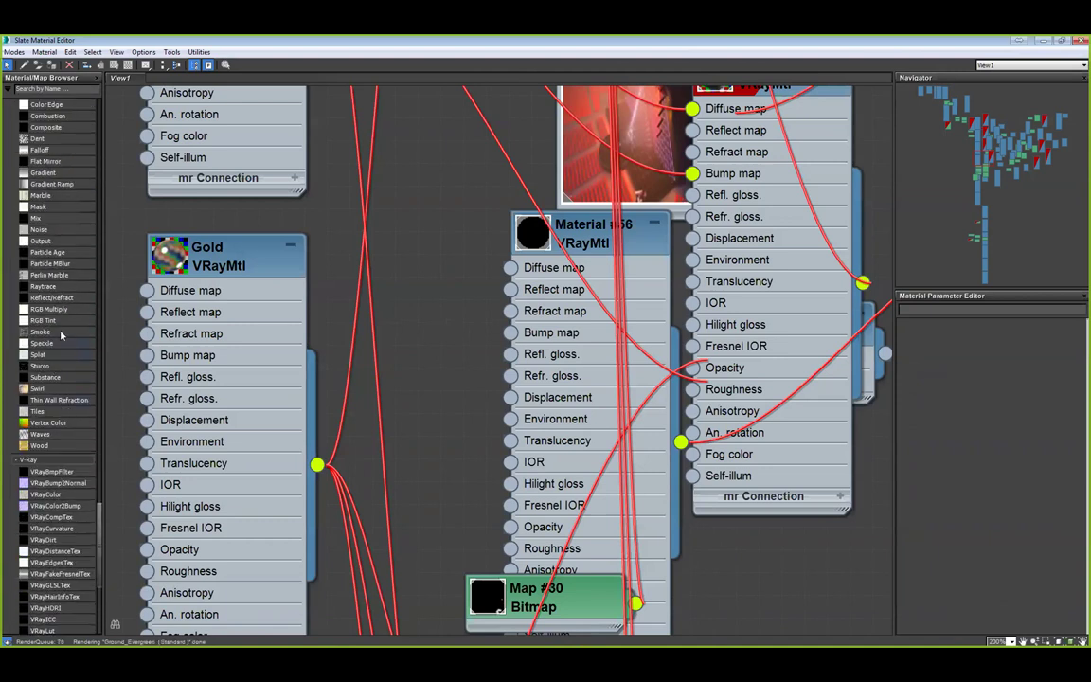
left_click(39, 334)
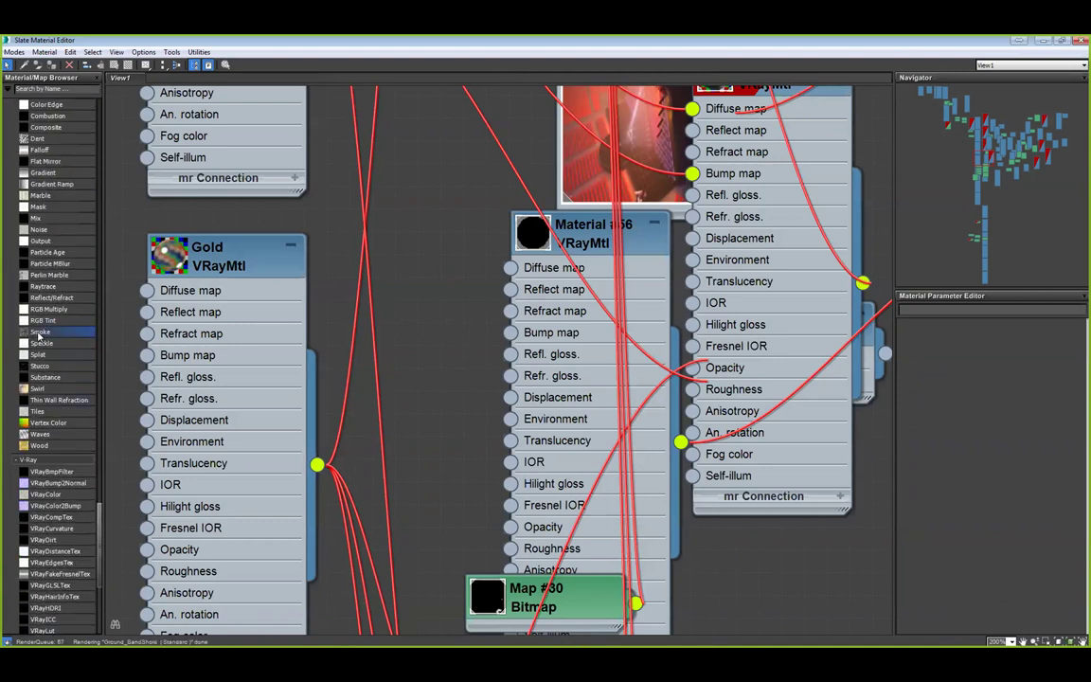
left_click_drag(40, 333, 346, 195)
double_click(350, 199)
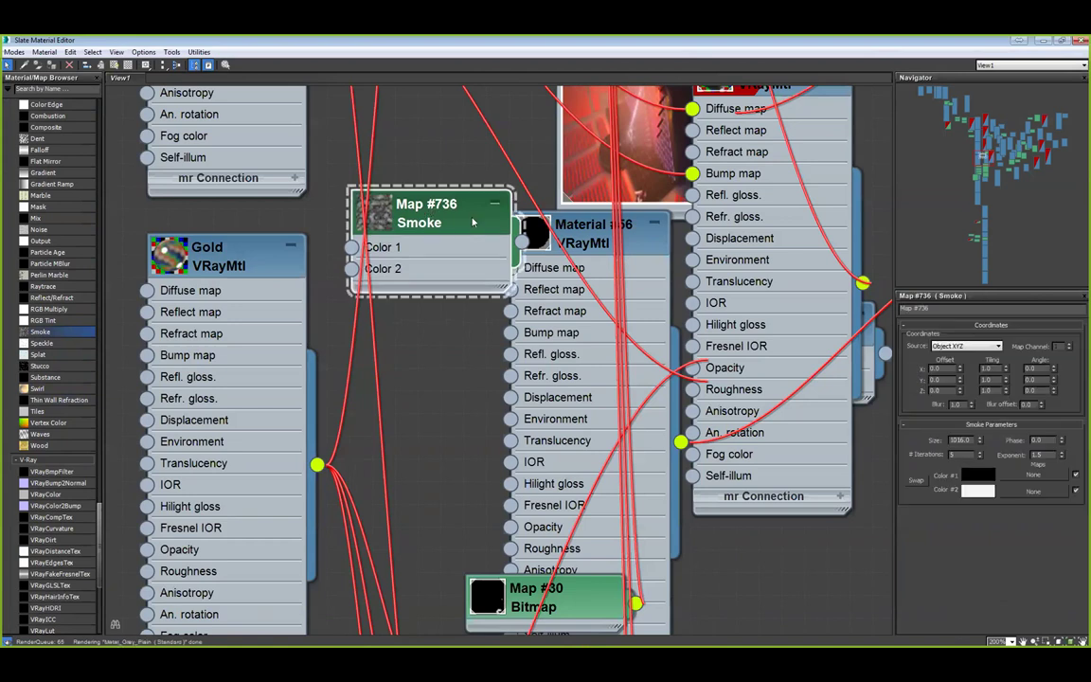
Set the new Smoke map's size to 3000 and enlarge the preview on its node.
left_click_drag(951, 440, 986, 443)
type("300")
key("Return")
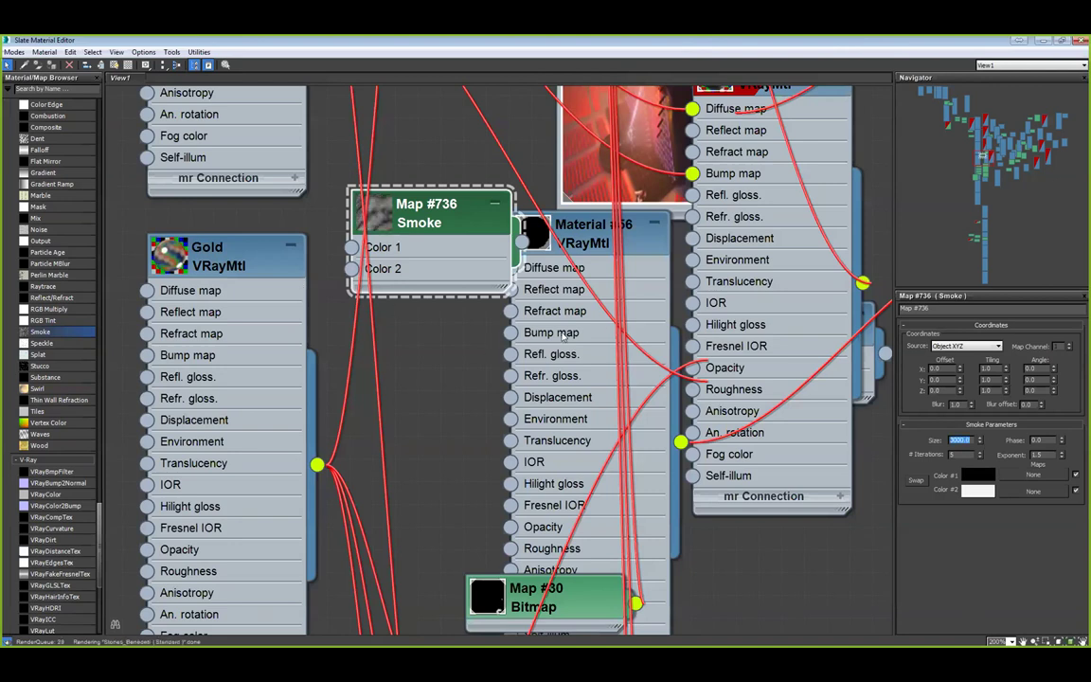
left_click_drag(377, 214, 422, 236)
double_click(419, 238)
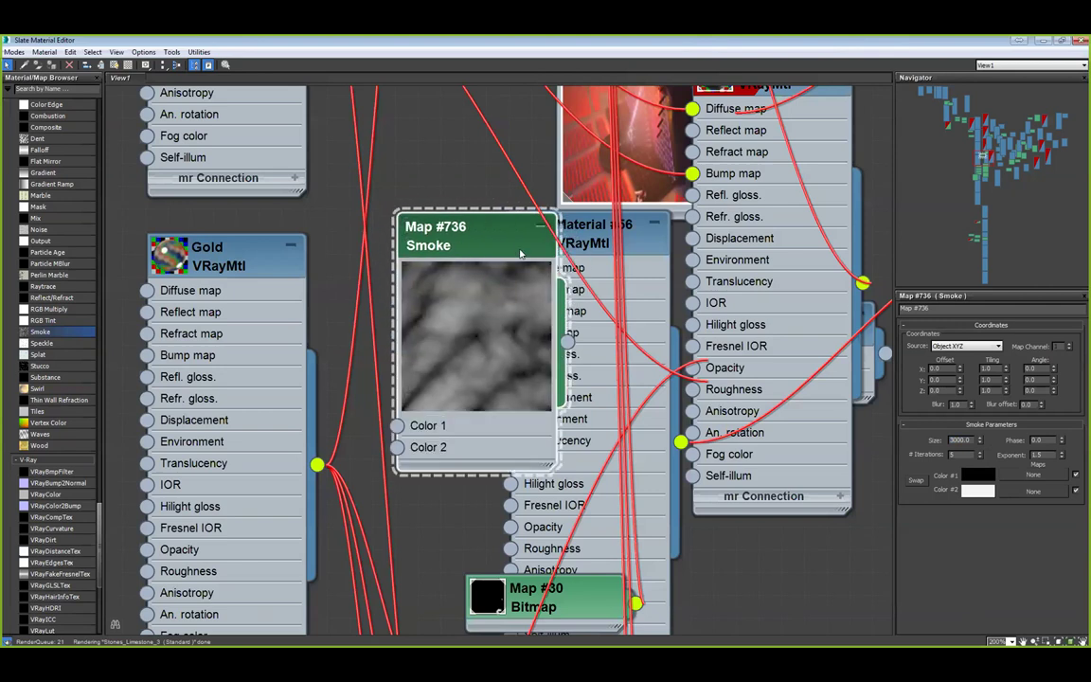
Move the Smoke map node closer to the Gold material and close the Slate Material Editor.
left_click_drag(512, 248, 467, 202)
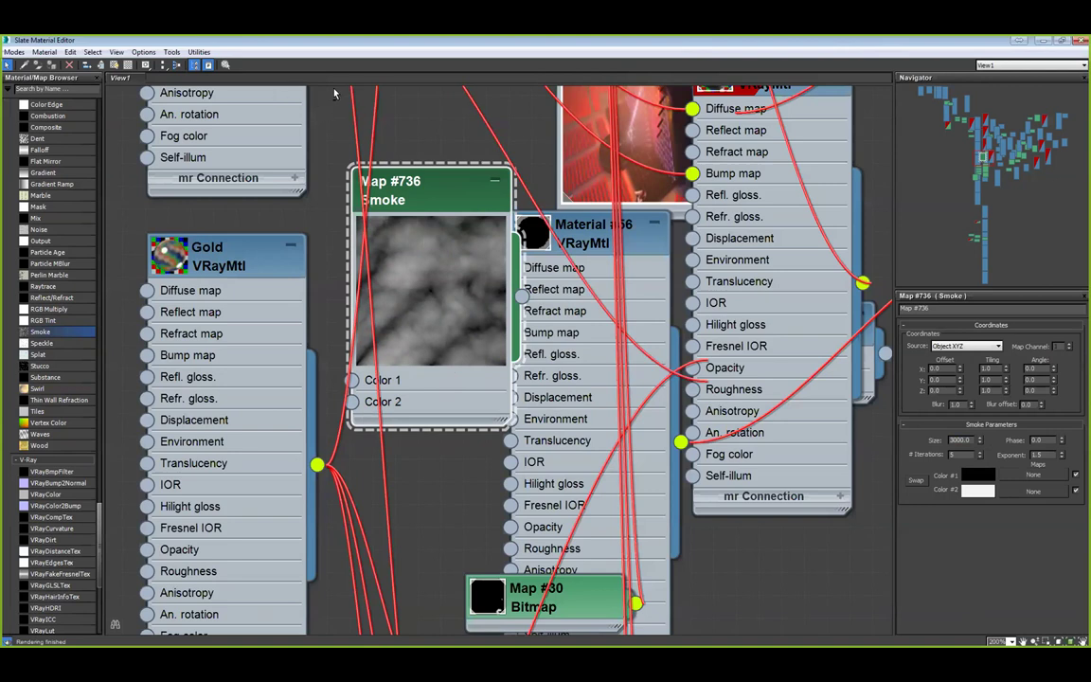
left_click(1080, 41)
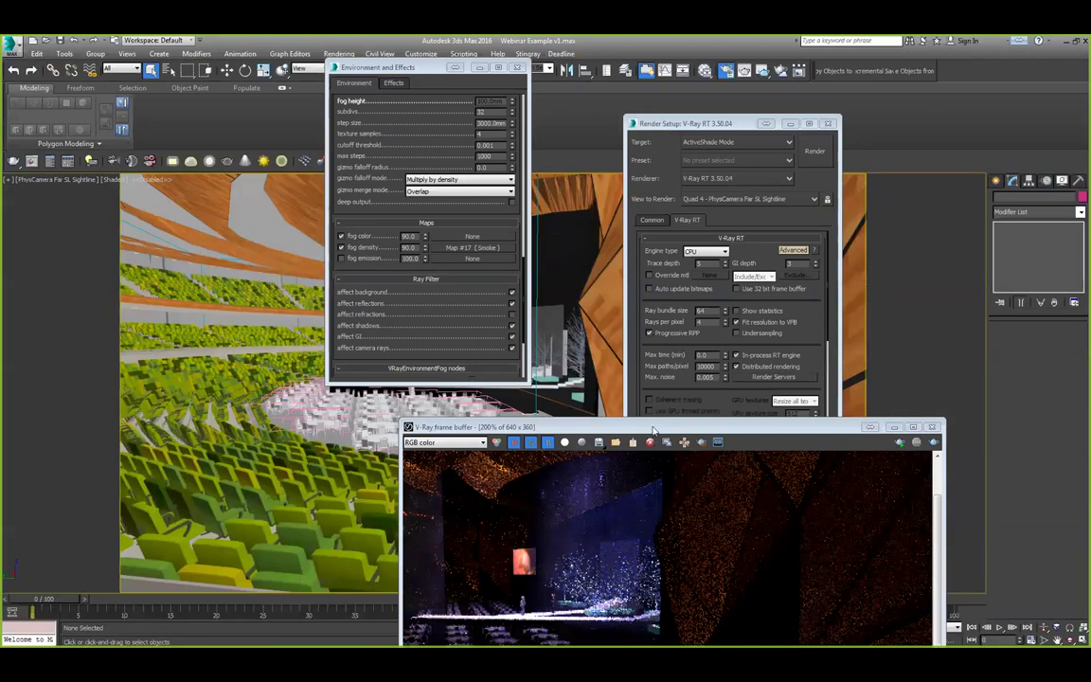
Examine the environment fog's node settings, checking BoxGizmo001, BoxGizmo002 and the list of VRayIES lights assigned to the fog.
left_click(652, 431)
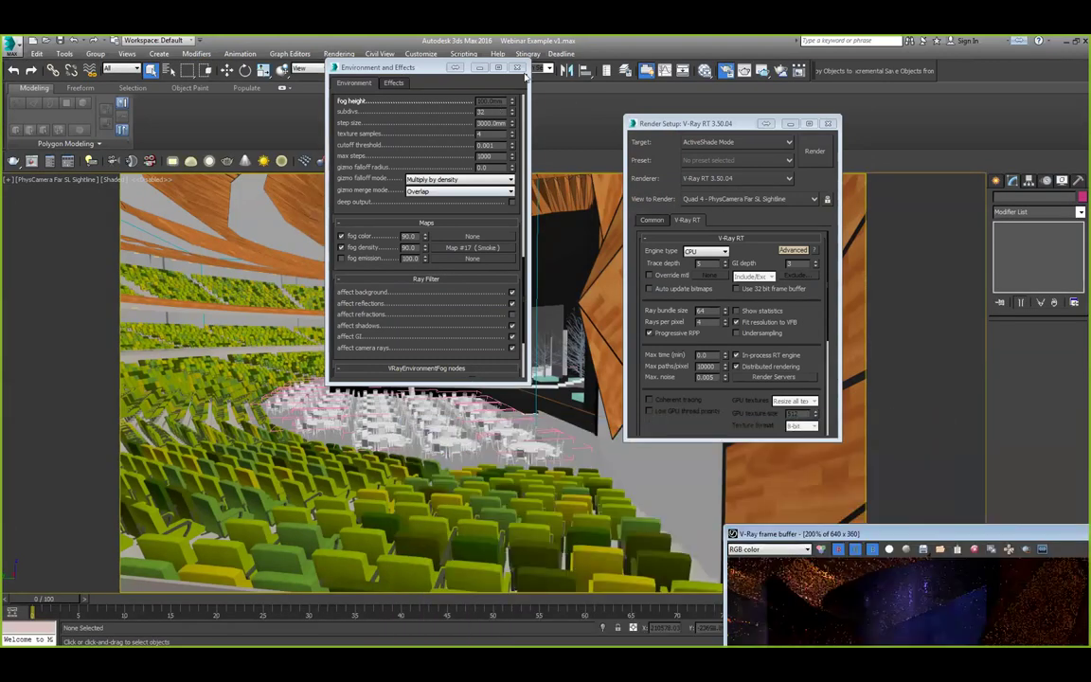
left_click_drag(523, 284, 522, 318)
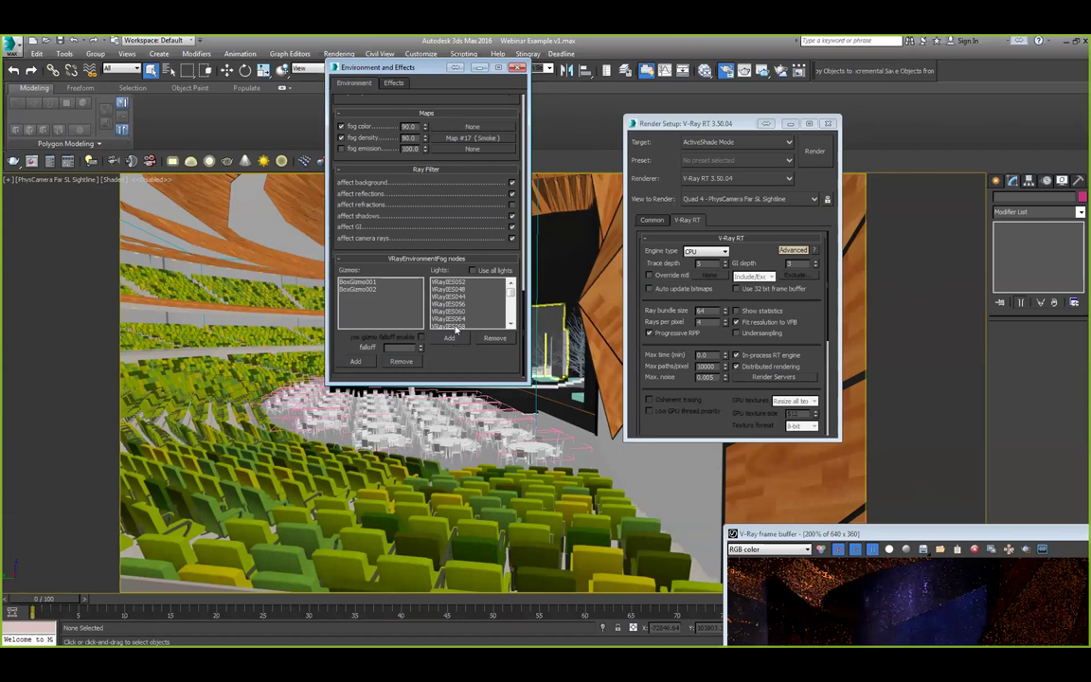
mouse_move(512, 292)
left_mouse_down()
mouse_move(504, 328)
mouse_move(525, 293)
mouse_move(511, 289)
left_mouse_up()
left_click(359, 282)
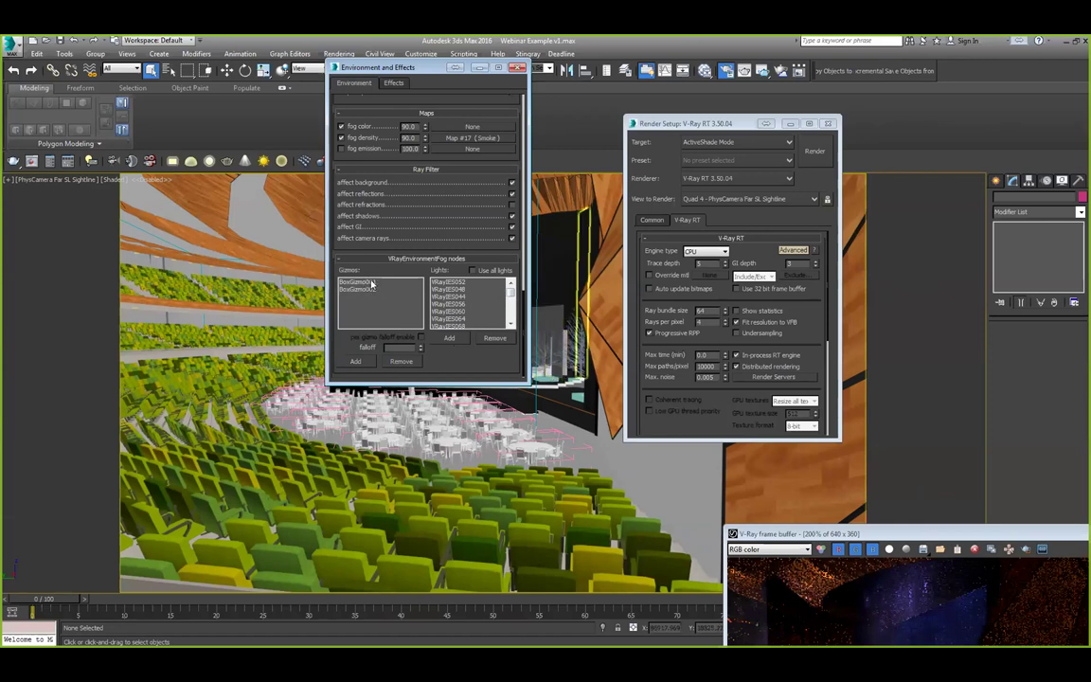
left_click(371, 283)
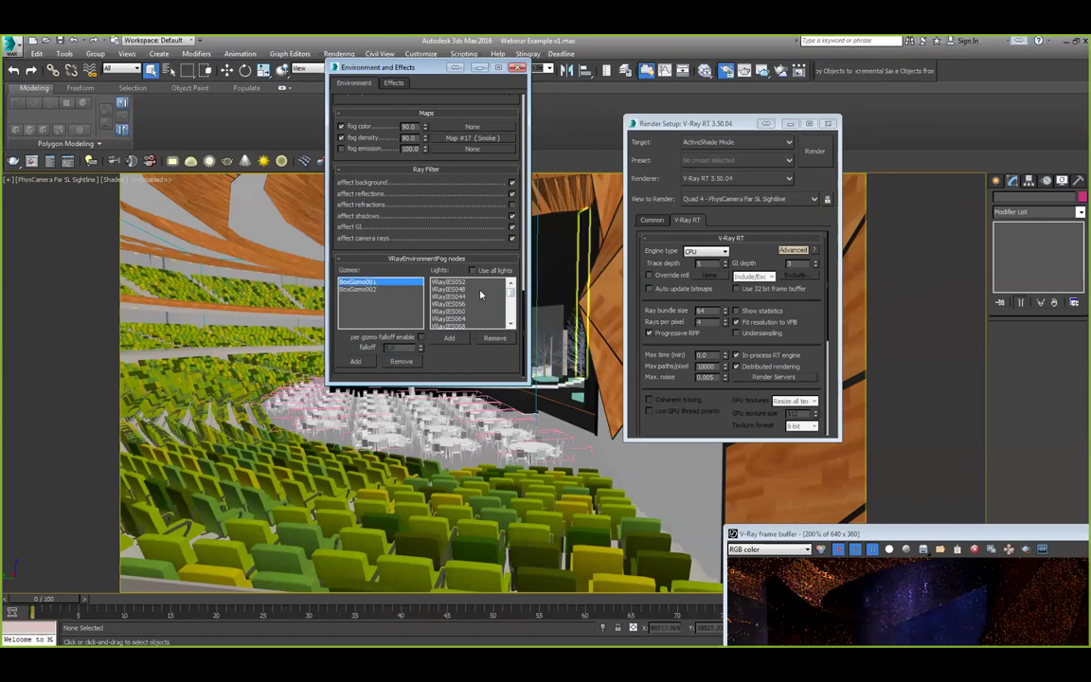
left_click(370, 288)
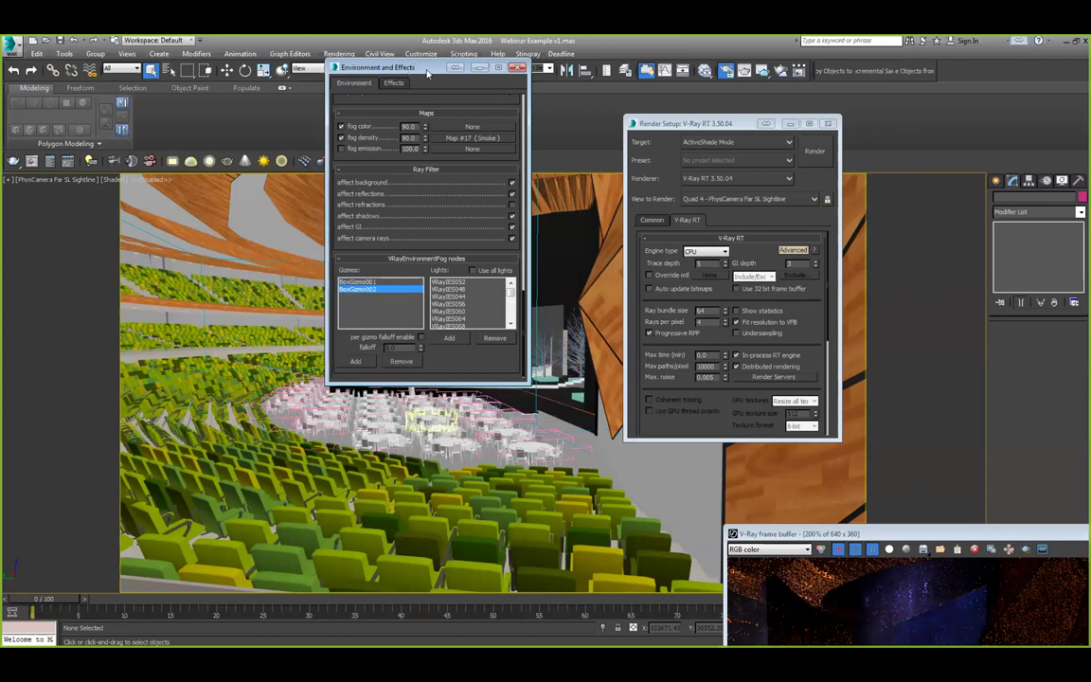
Close the Environment and Effects window and open the Deadline job submission dialog.
left_click_drag(427, 73, 170, 94)
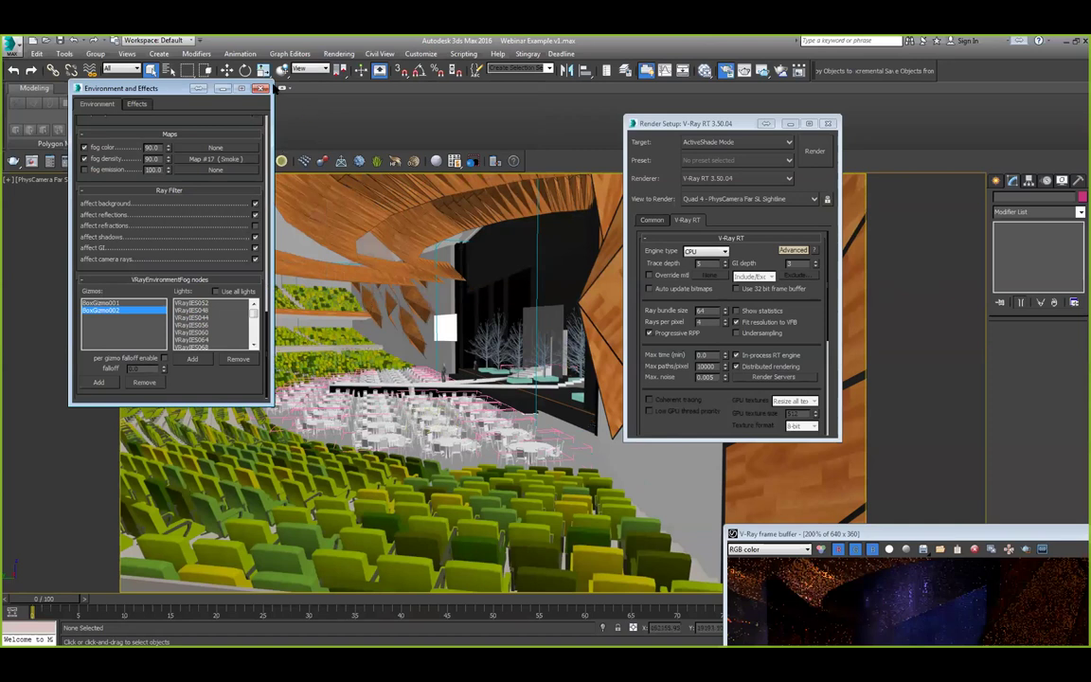
left_click(260, 89)
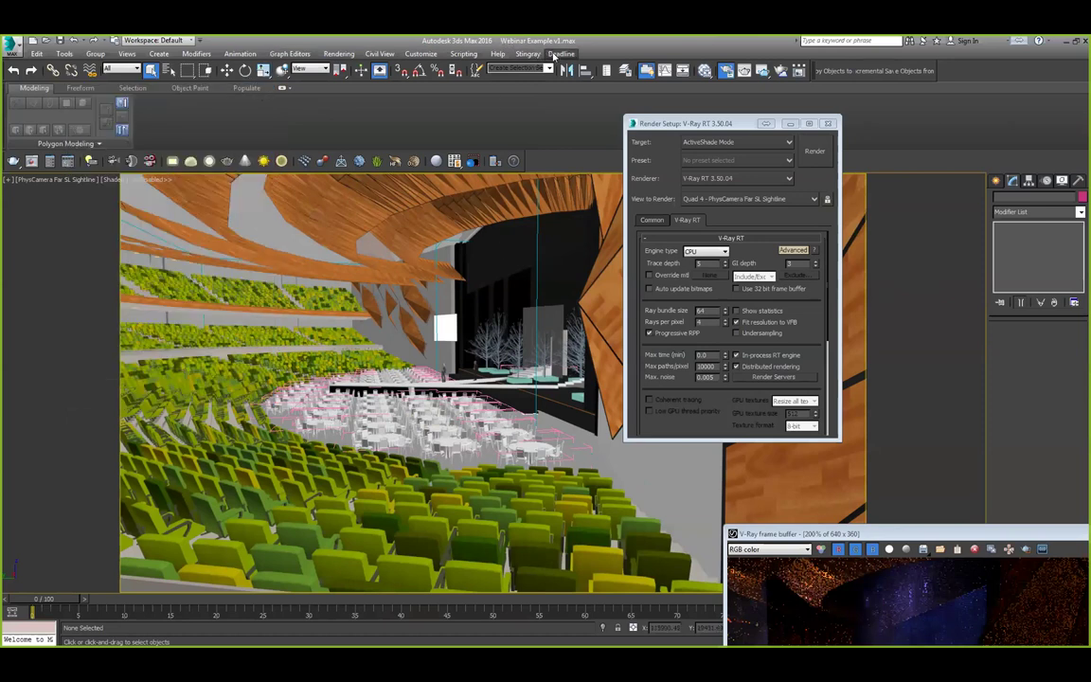
left_click(578, 71)
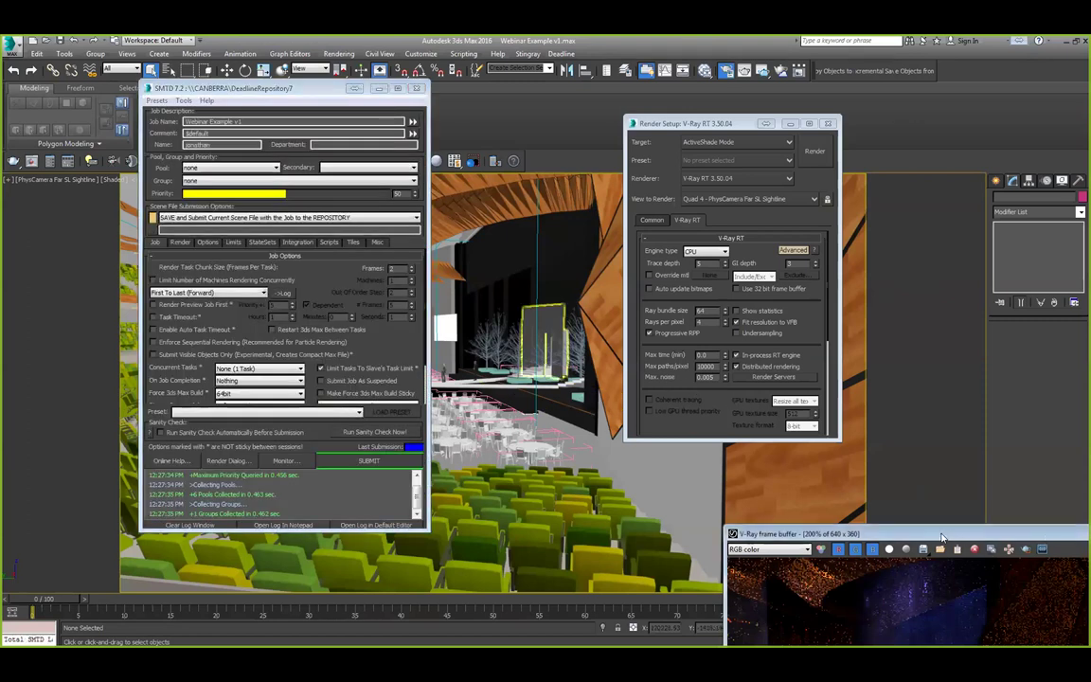
Switch the viewport to PhysCamera002 and start a V-Ray RT render of that view in the frame buffer.
left_click_drag(1007, 539, 826, 140)
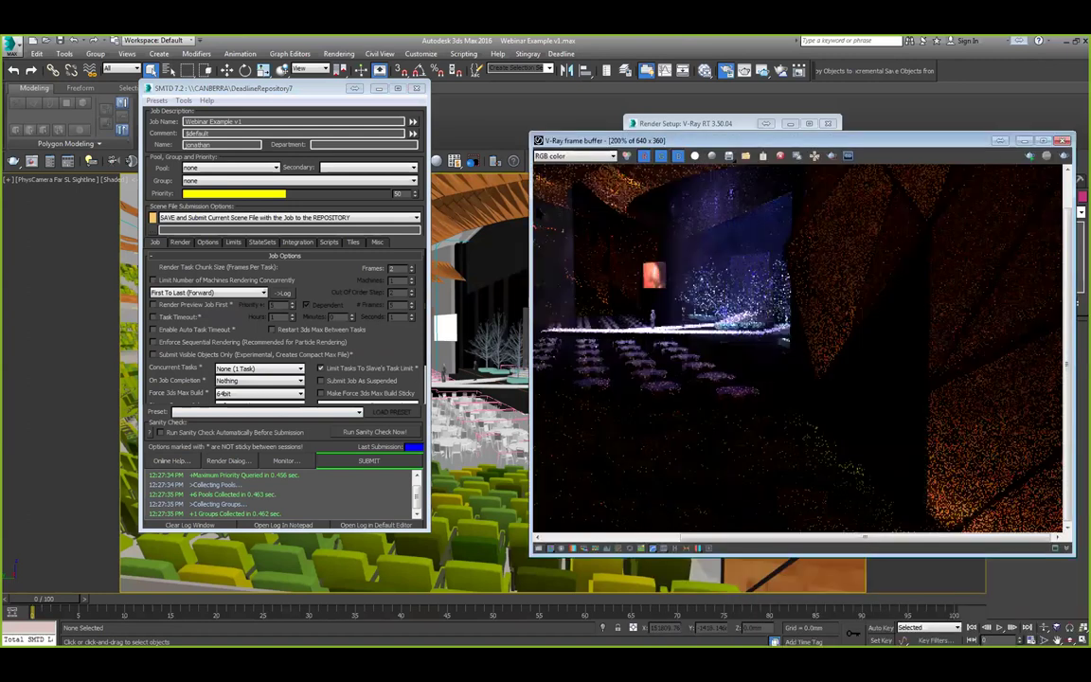
left_click(40, 186)
mouse_move(94, 193)
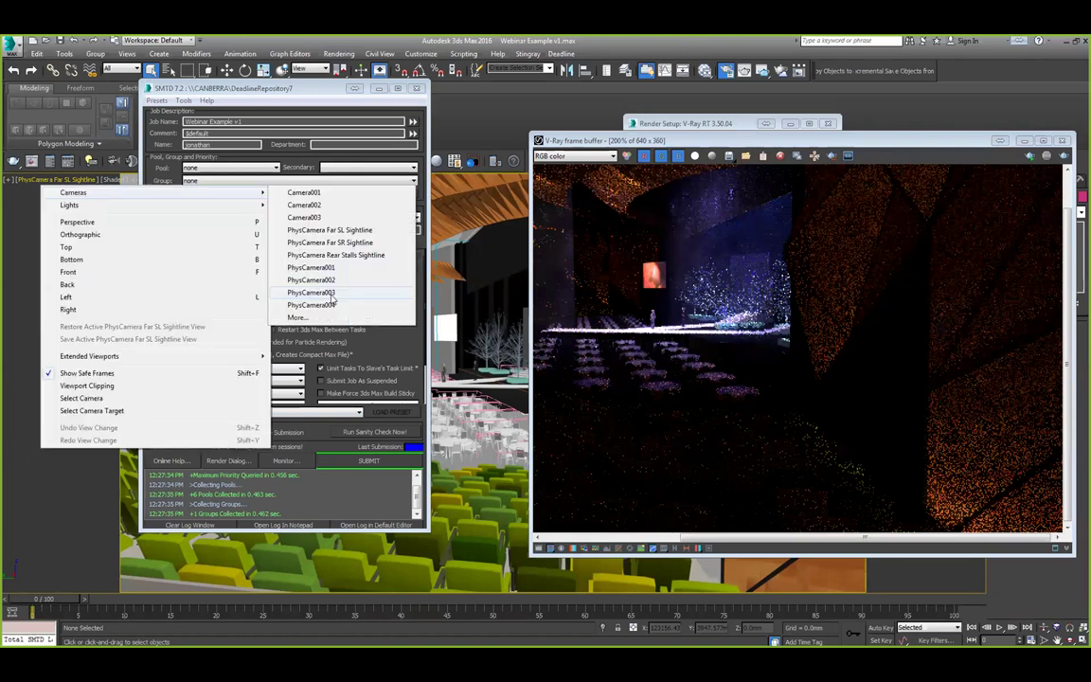
left_click(331, 280)
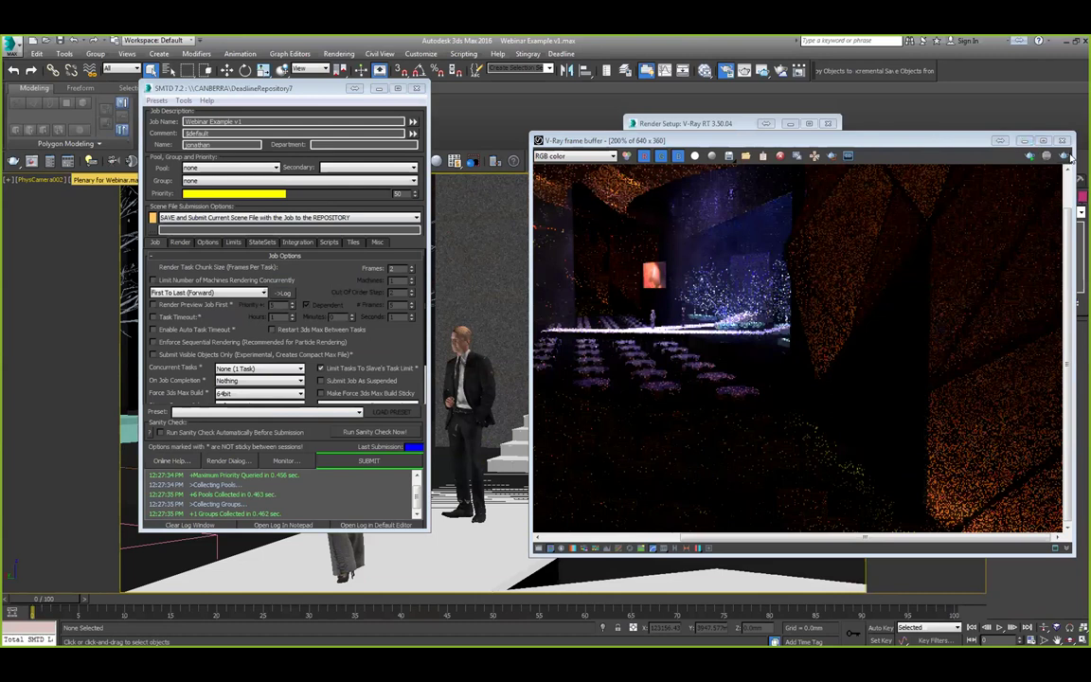
left_click(698, 134)
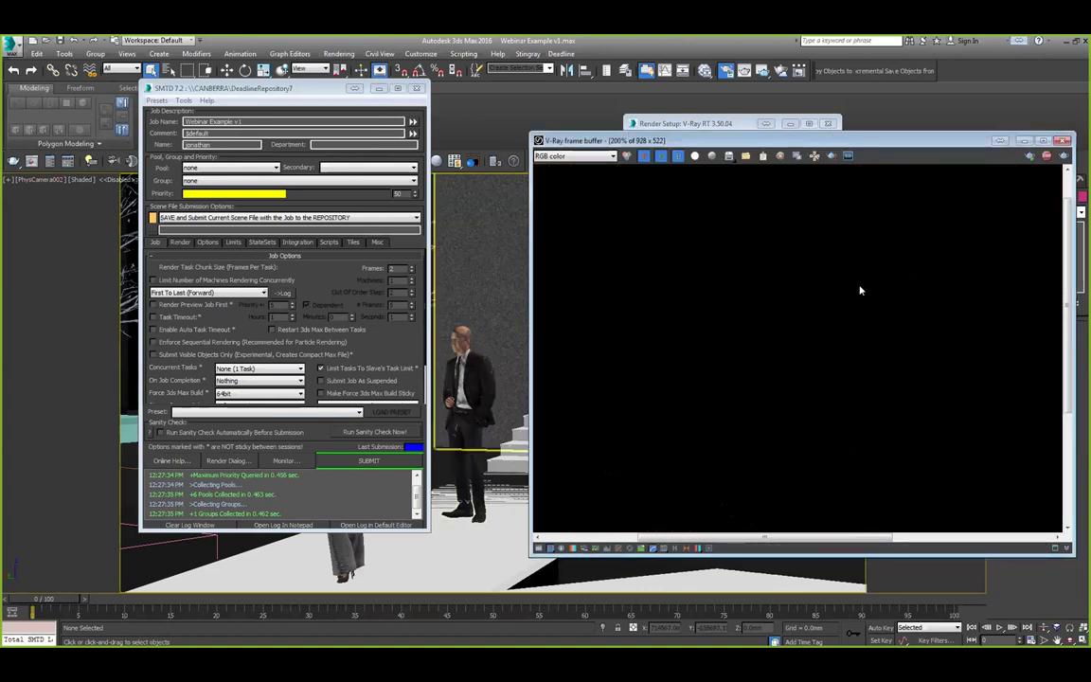
Switch to Deadline Monitor, look through the job list and view the tasks of the second rendering Webinar Example job.
left_click(291, 89)
left_click_drag(291, 89, 281, 92)
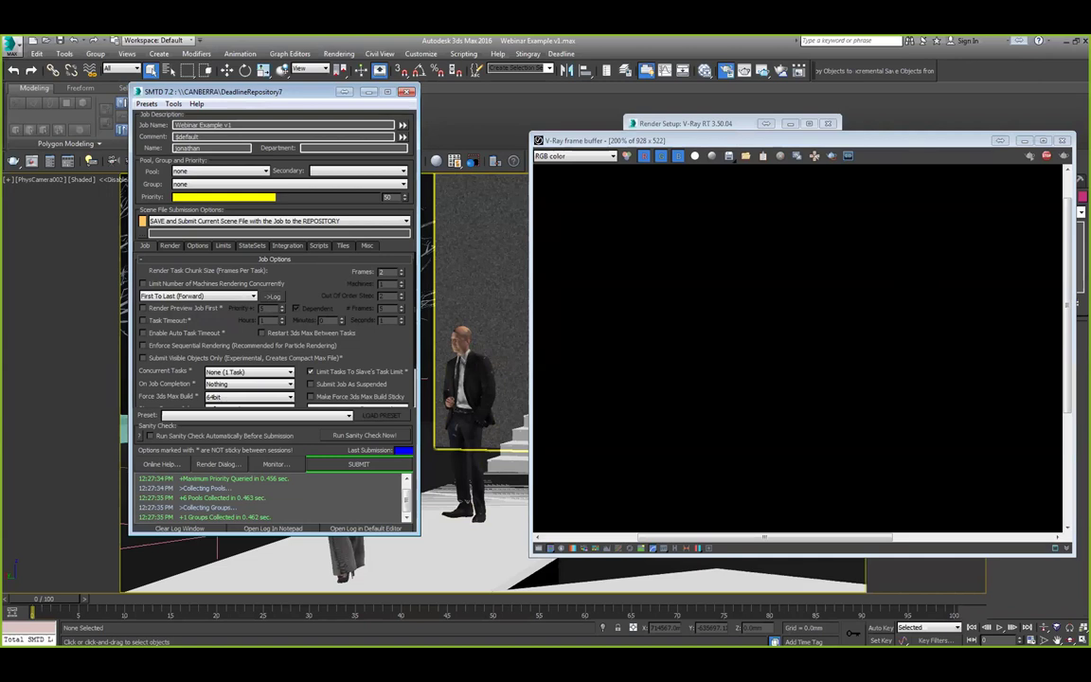
key("alt+Tab")
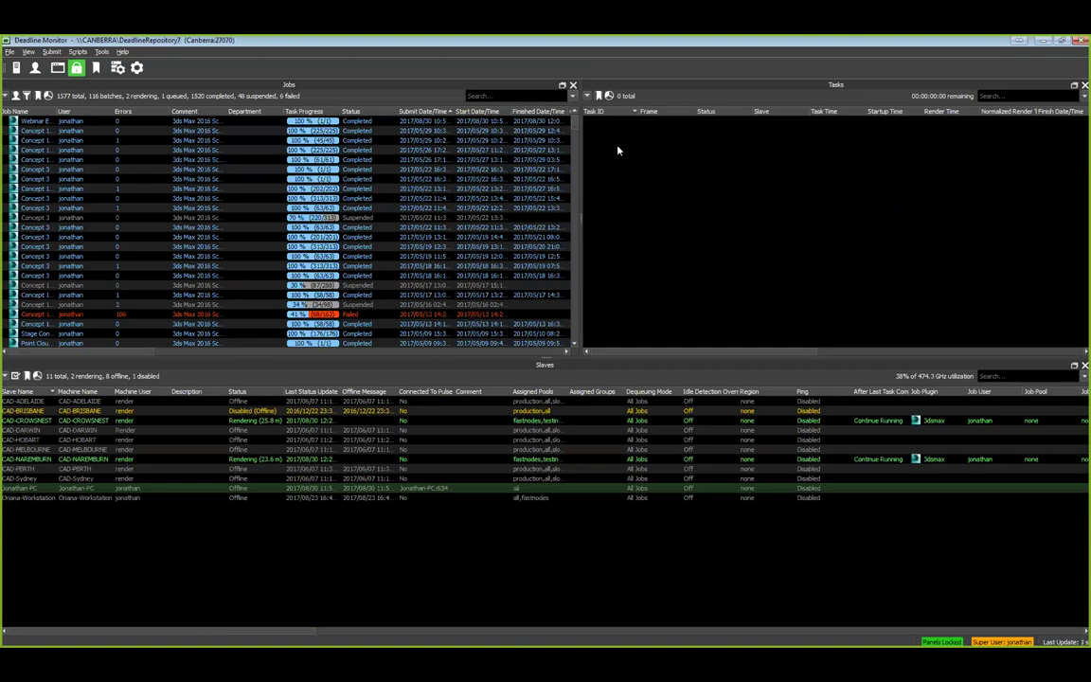
left_click_drag(575, 130, 584, 114)
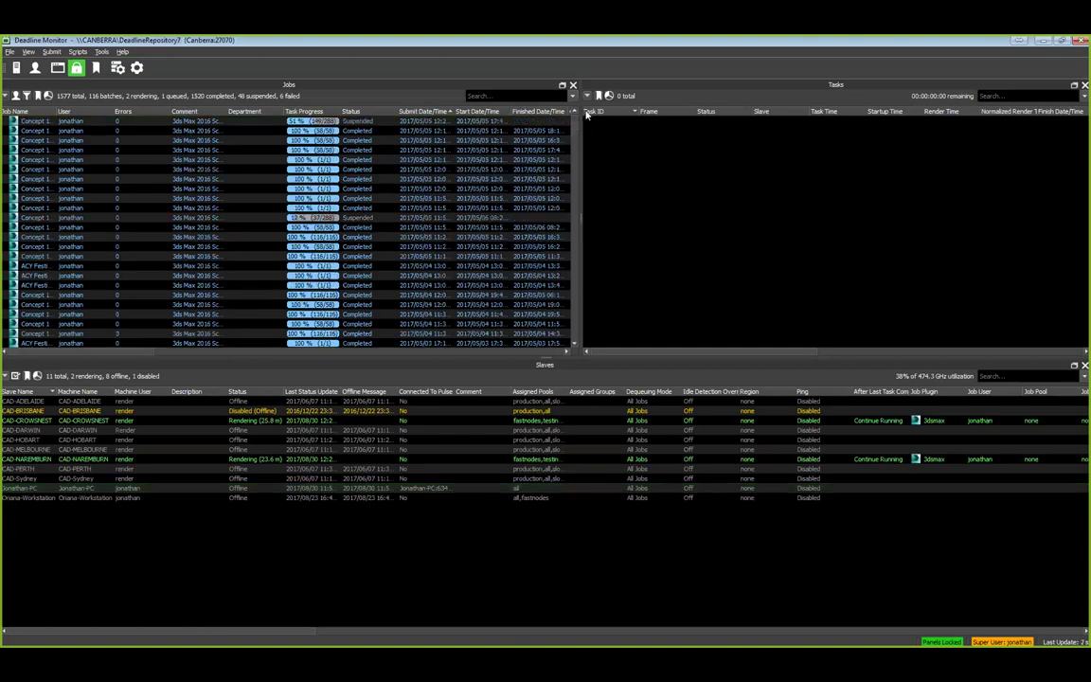
right_click(586, 111)
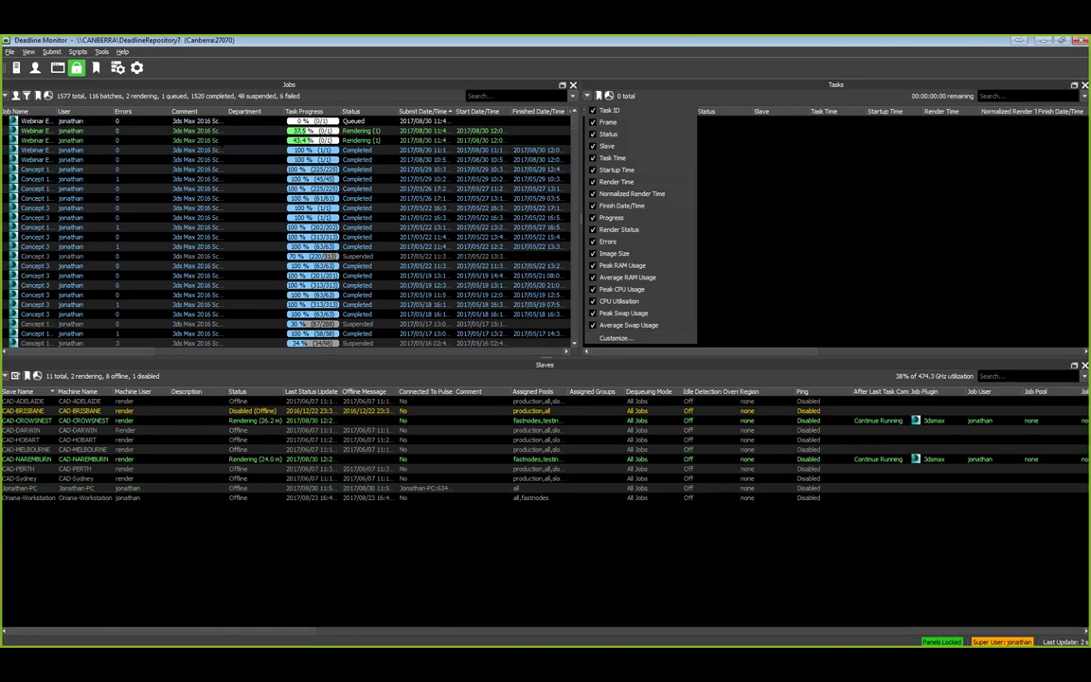
left_click(246, 142)
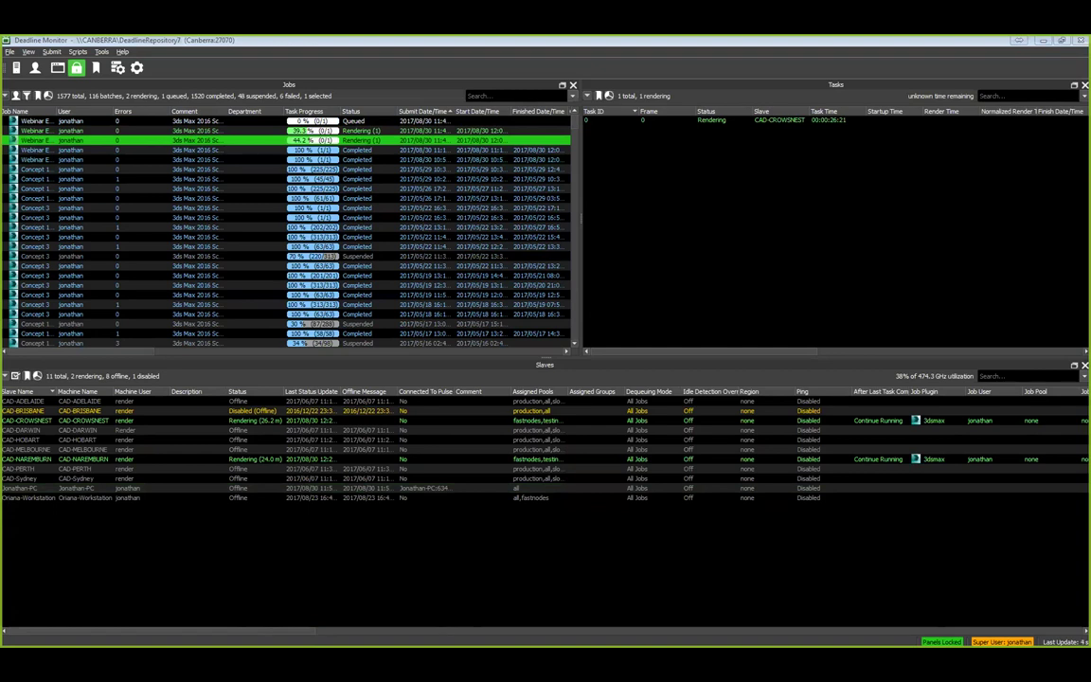
Switch to Remote Desktop Connection Manager and view the renders in progress on CAD-CrowsNest and CAD-Naremburn.
key("alt+Tab")
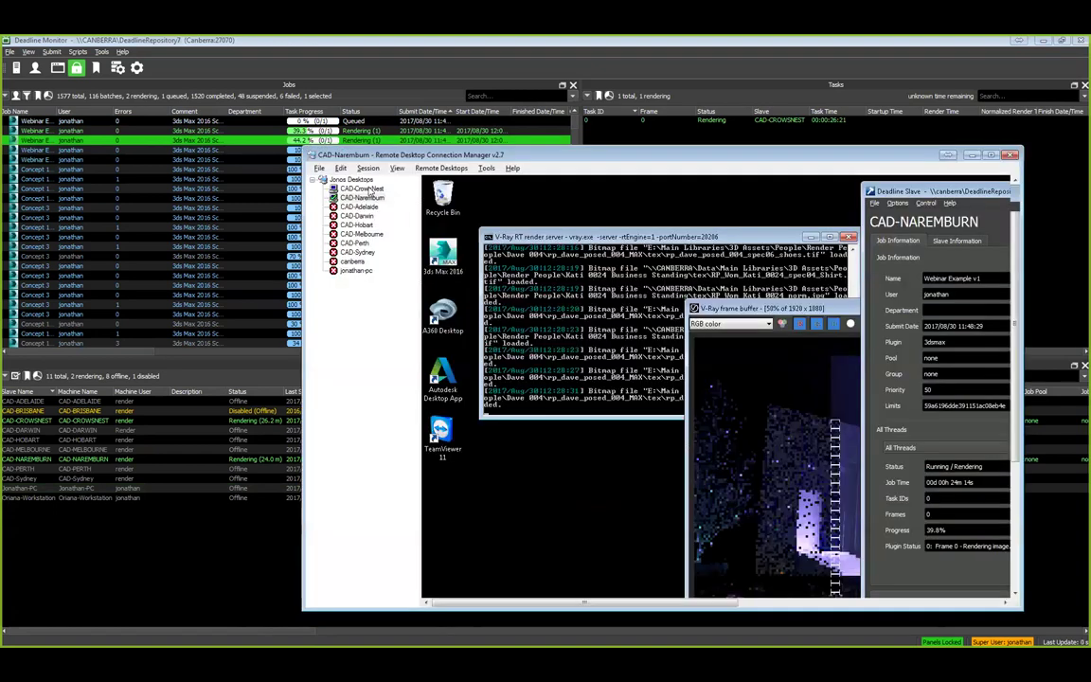
left_click(362, 188)
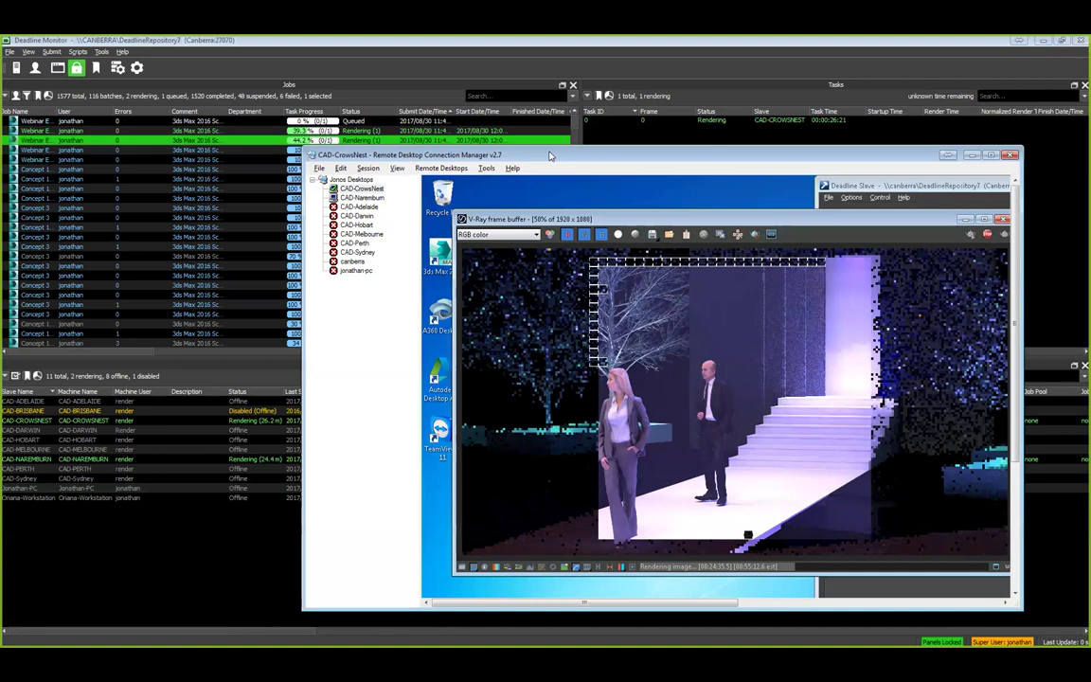
left_click_drag(549, 152, 537, 139)
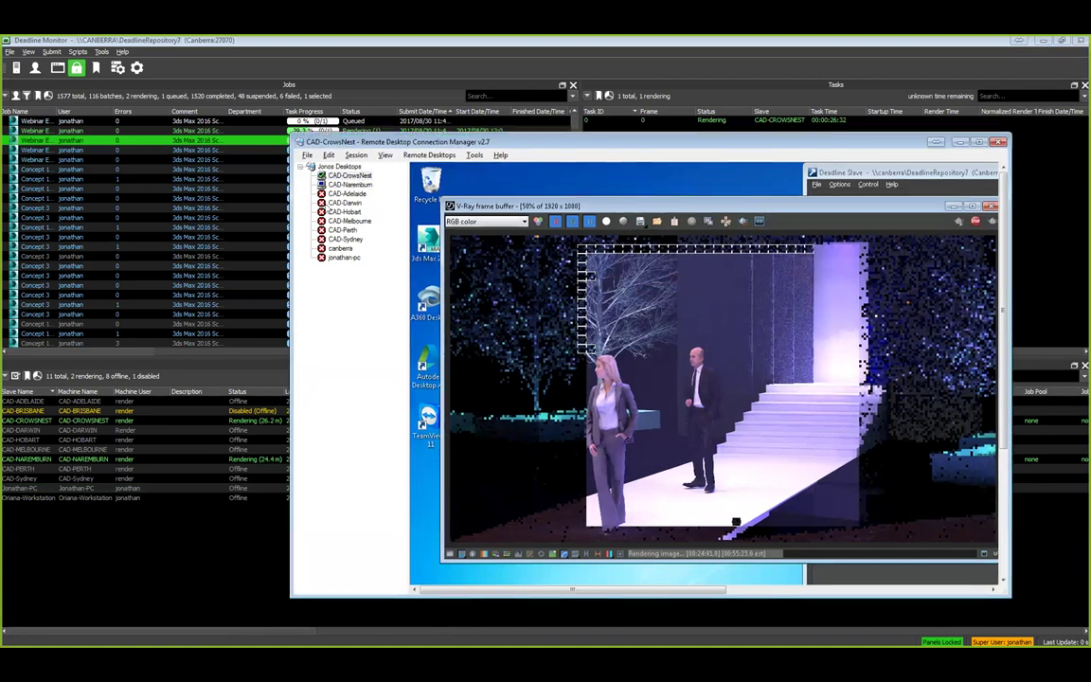
left_click(347, 184)
left_click_drag(702, 301, 464, 214)
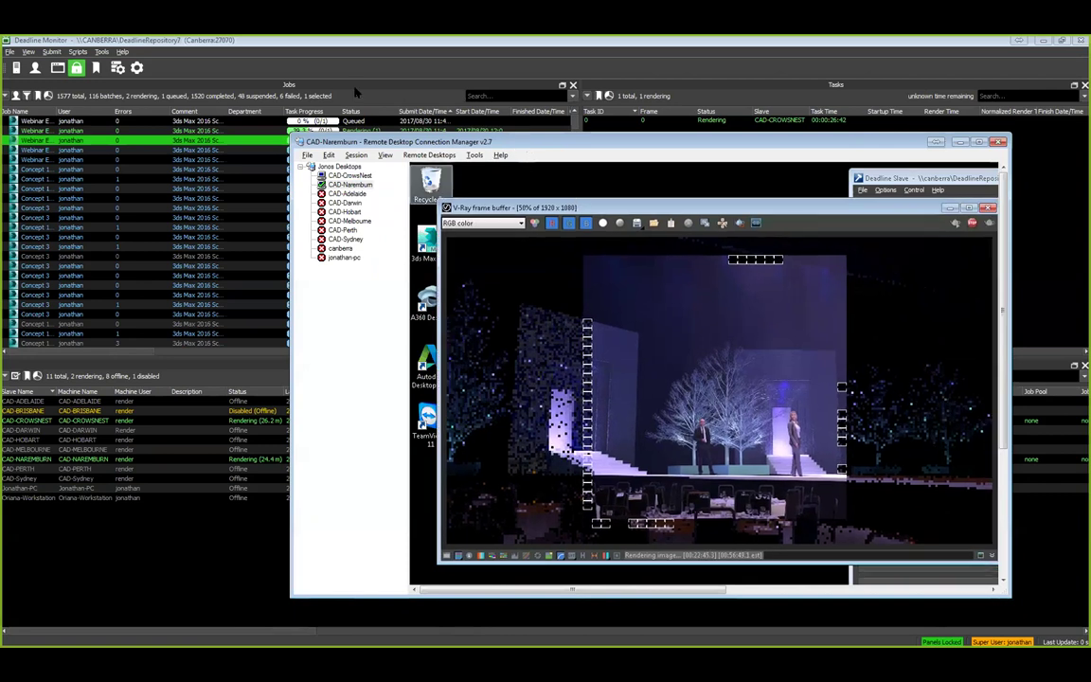
left_click_drag(399, 141, 327, 361)
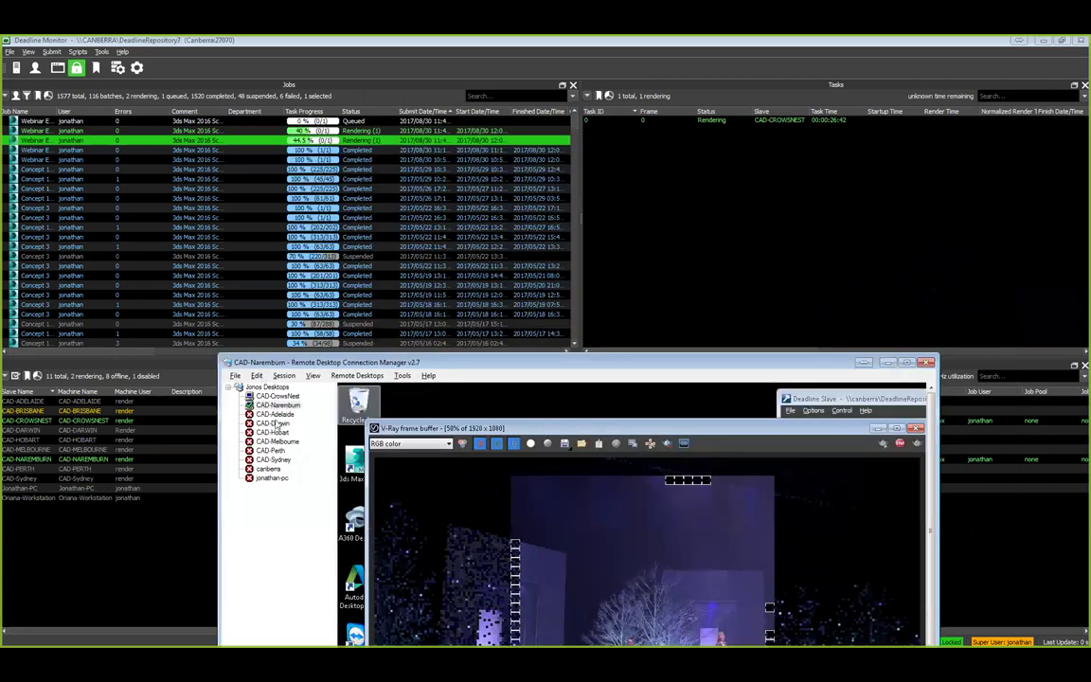
Return to 3ds Max, inspect the PhysCamera002 RT render and set the render target to Production Rendering Mode.
left_click(368, 130)
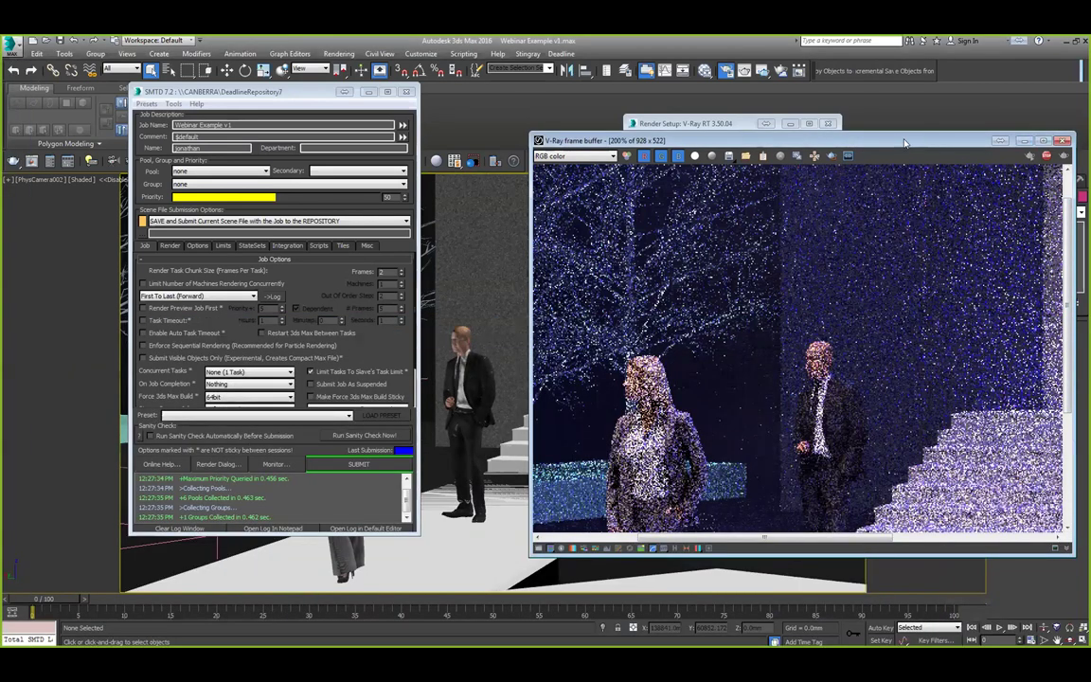
left_click_drag(746, 140, 725, 85)
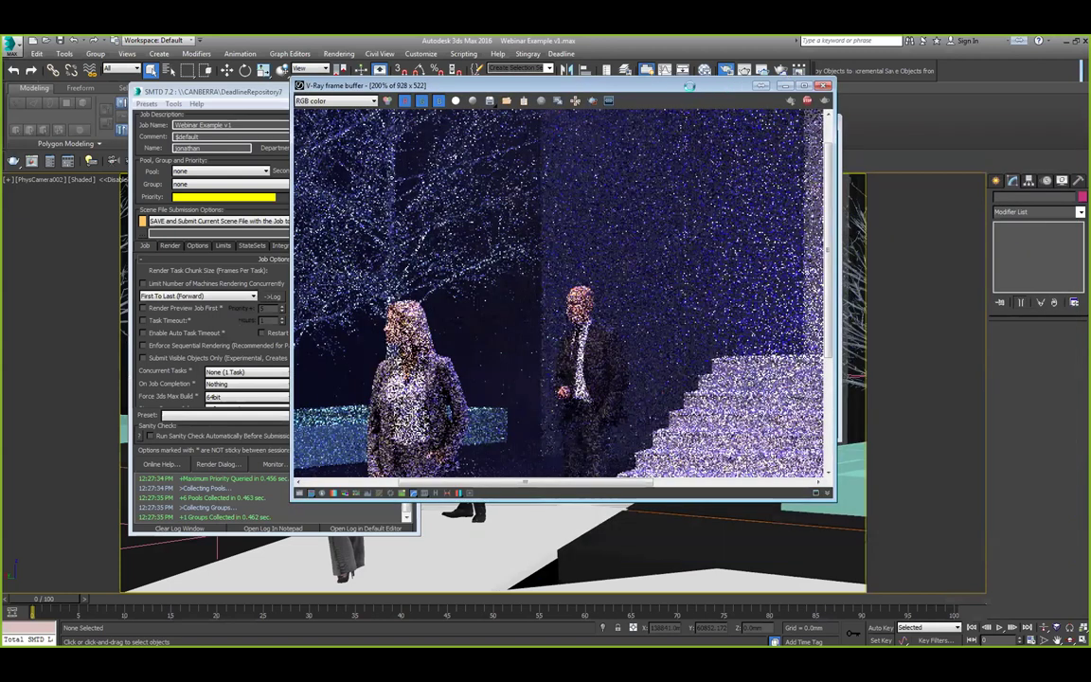
key("F10")
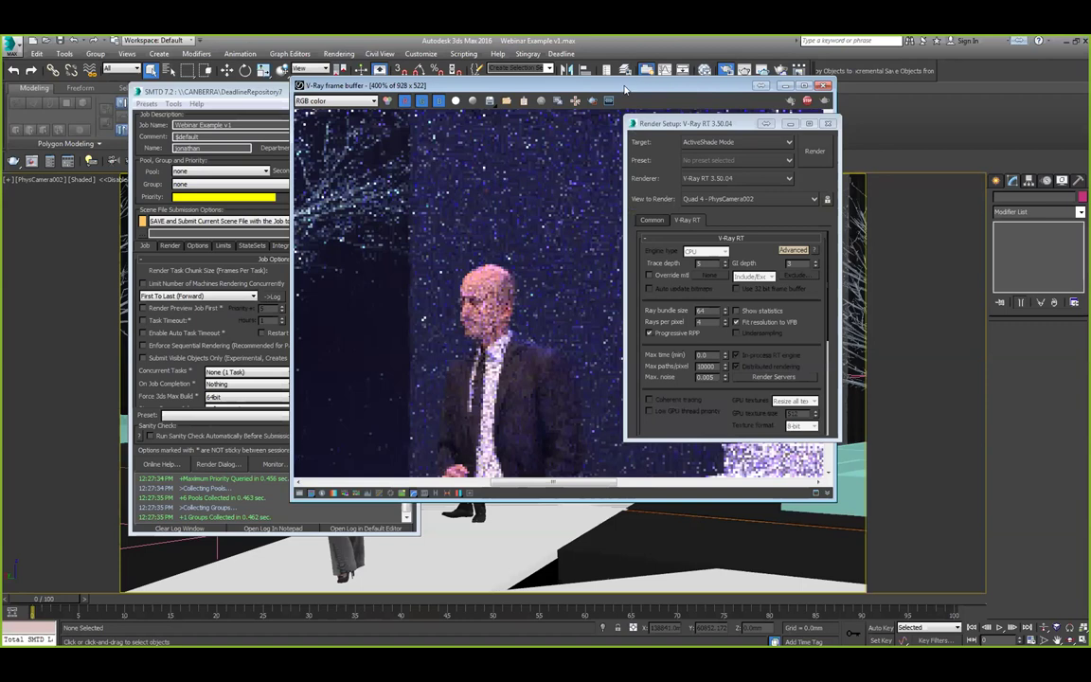
left_click_drag(625, 88, 625, 85)
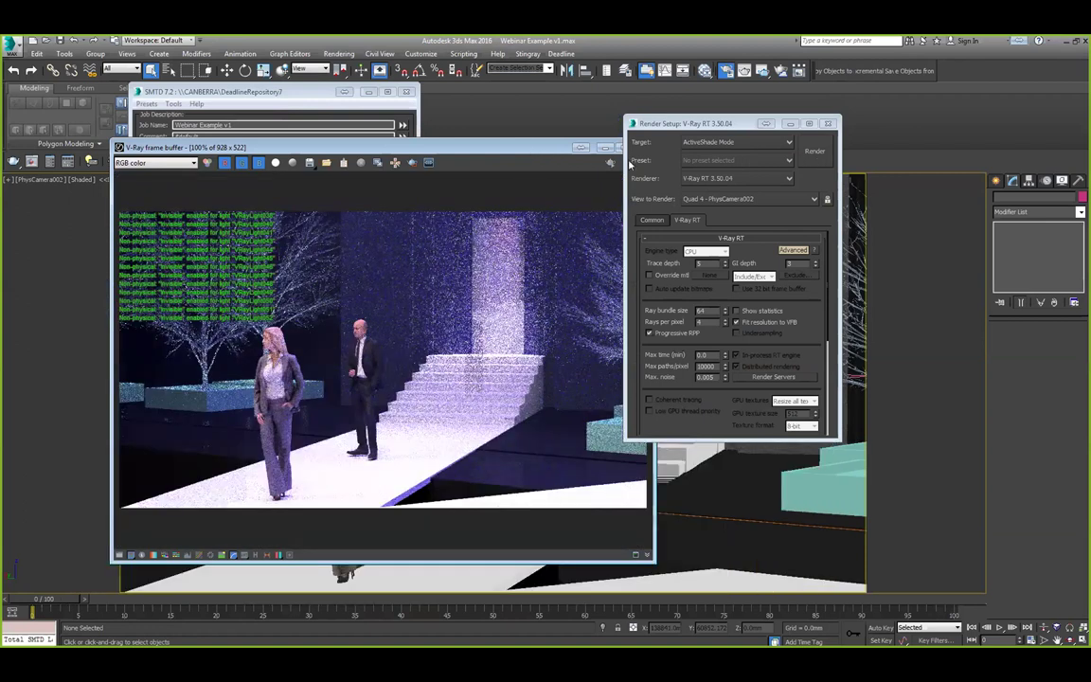
left_click(725, 142)
left_click(722, 157)
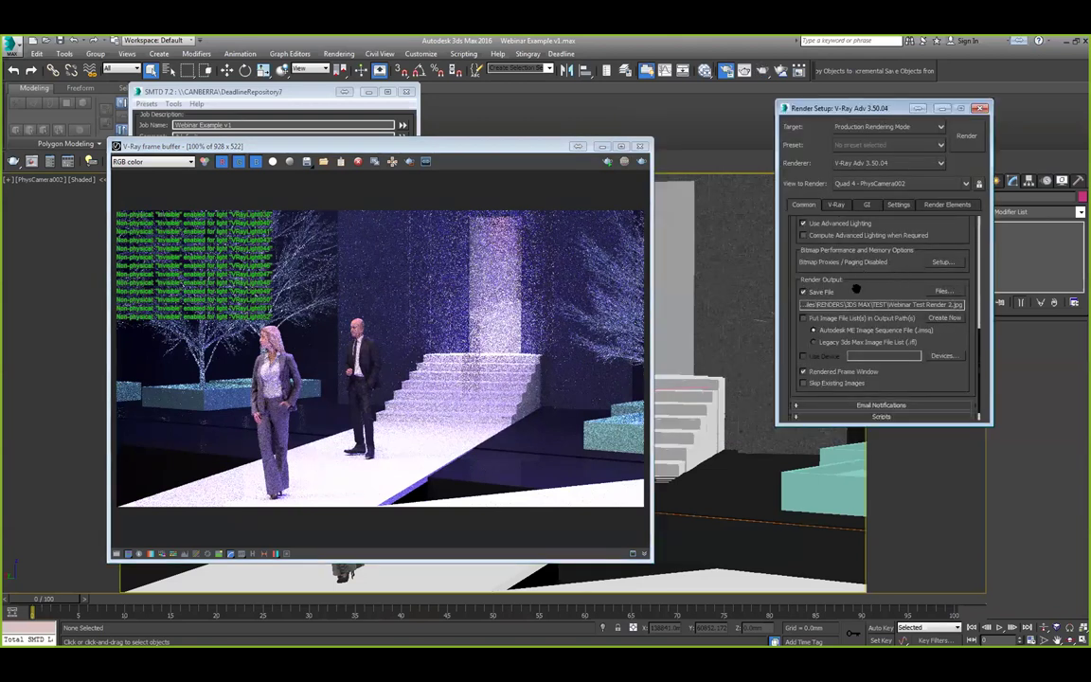
Set the render output file to the JPEG "Webinar Test Render Deadline Demonstration" in the TEST folder.
left_click(962, 292)
key("Right")
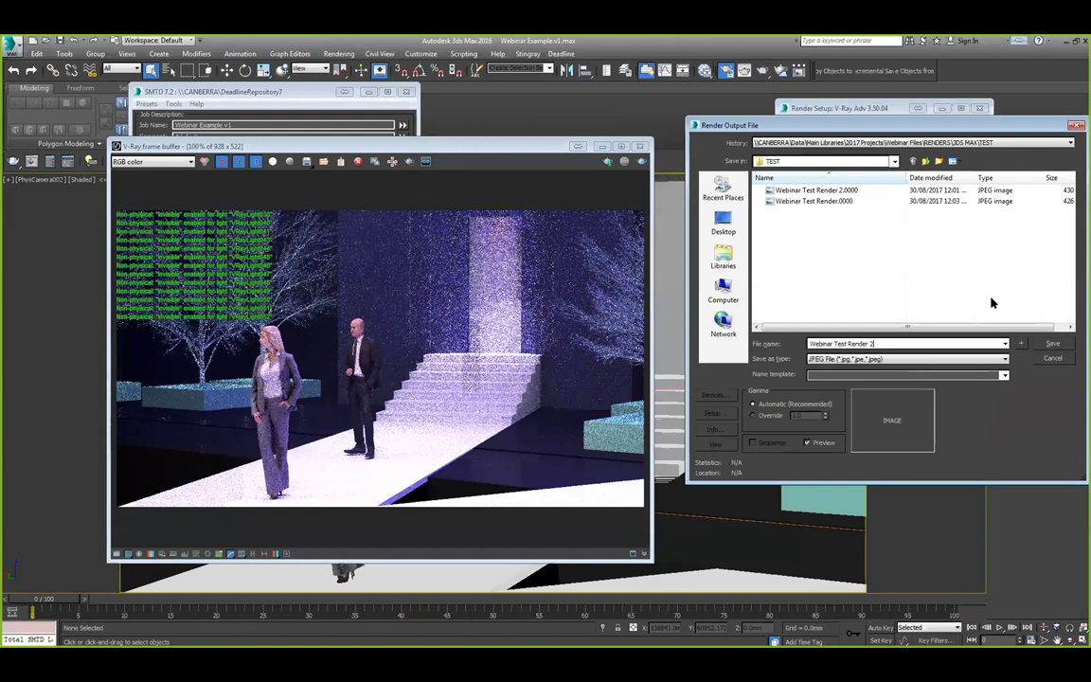
key("BackSpace")
type("d")
key("BackSpace")
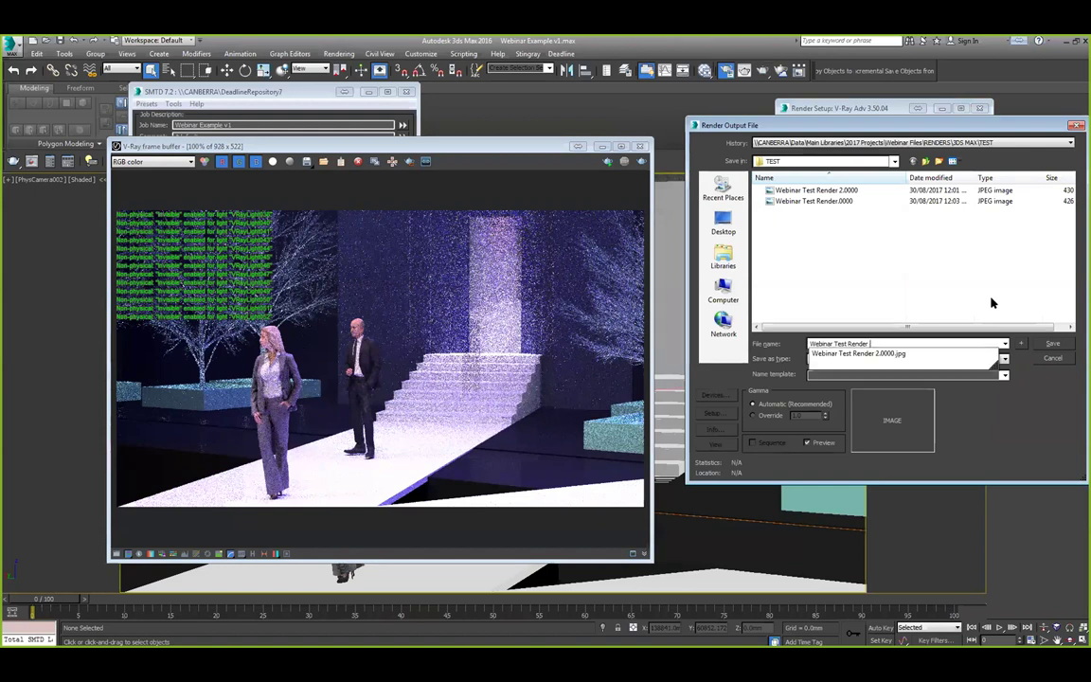
type("Deadline Demo")
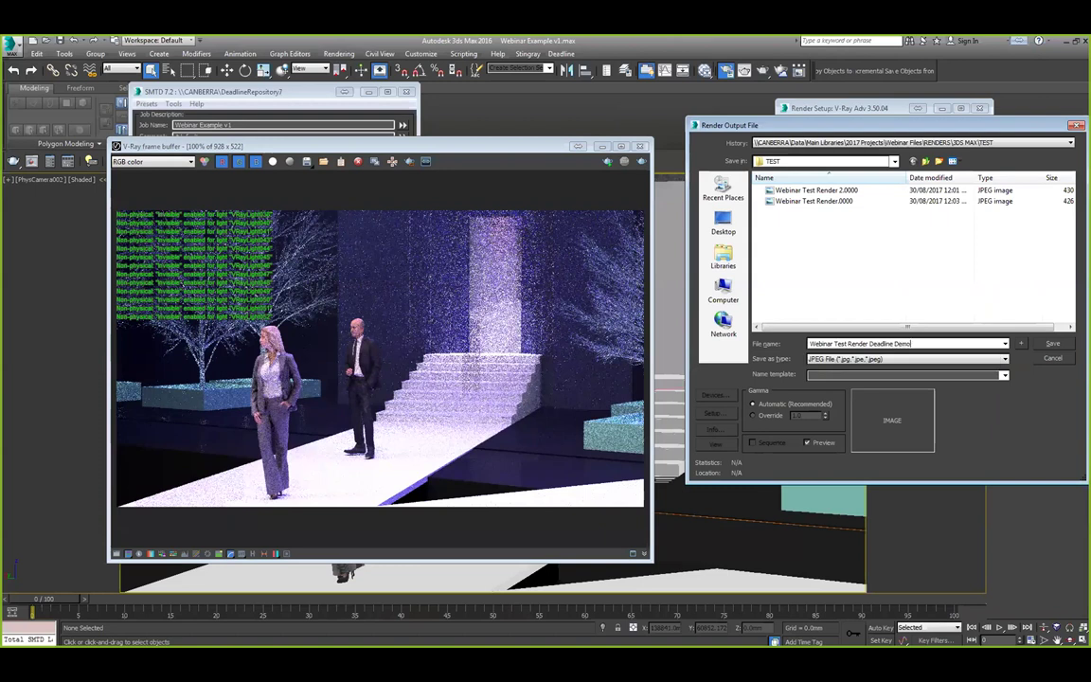
type("nstration")
left_click(1051, 345)
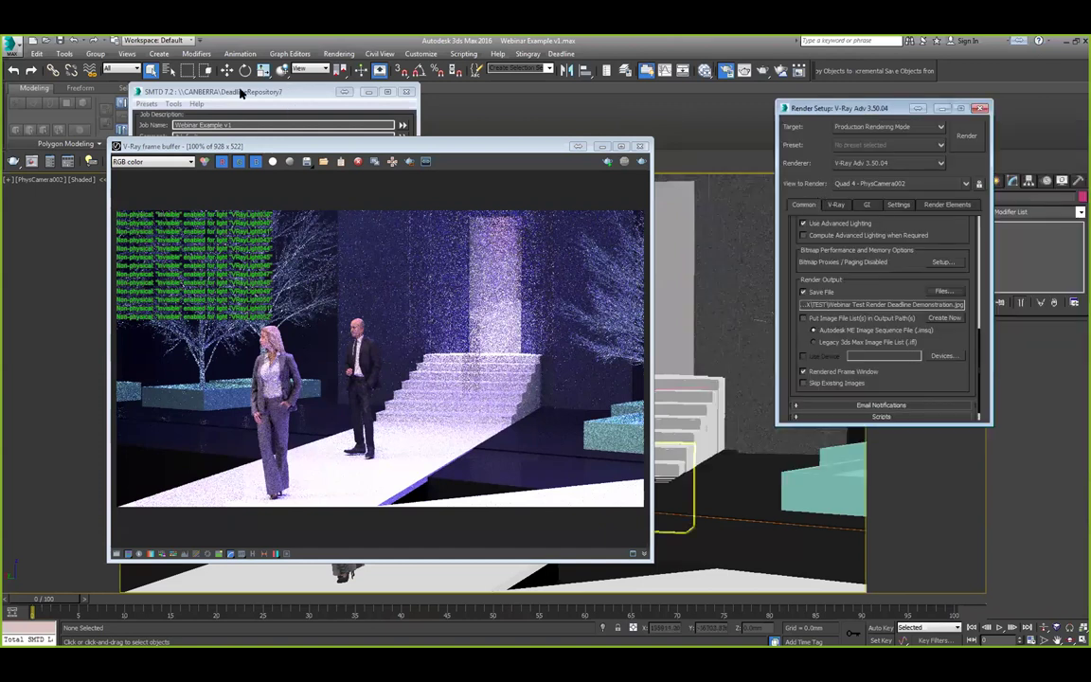
Submit the Webinar Example v1 job to Deadline, saving the current scene file with the job to the repository.
left_click(213, 90)
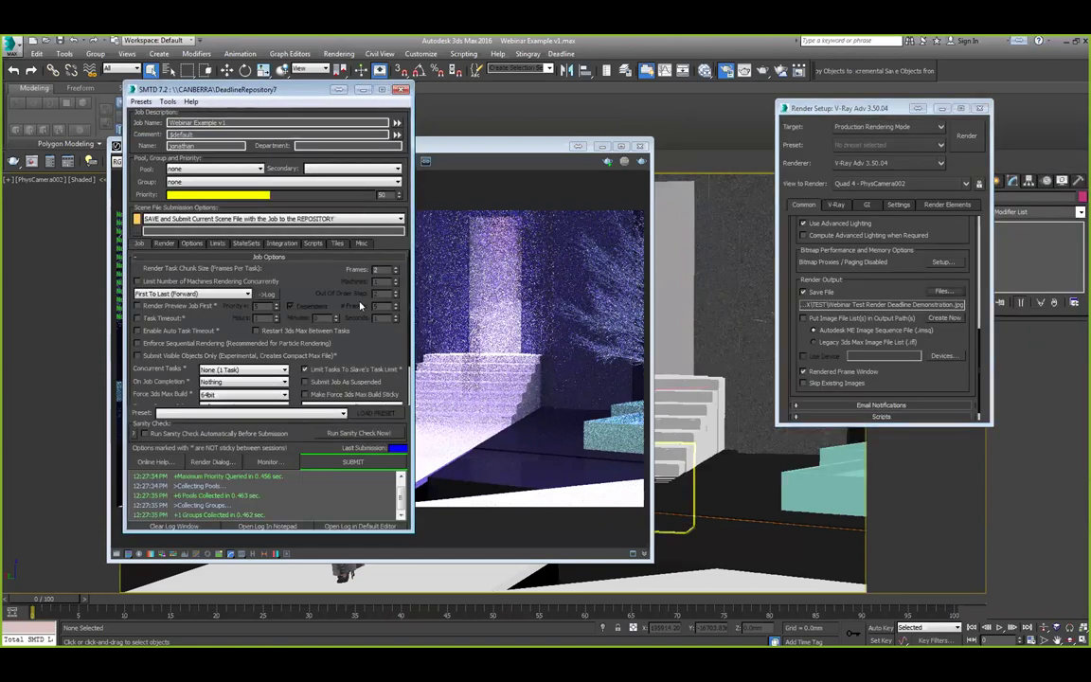
left_click_drag(362, 363, 361, 420)
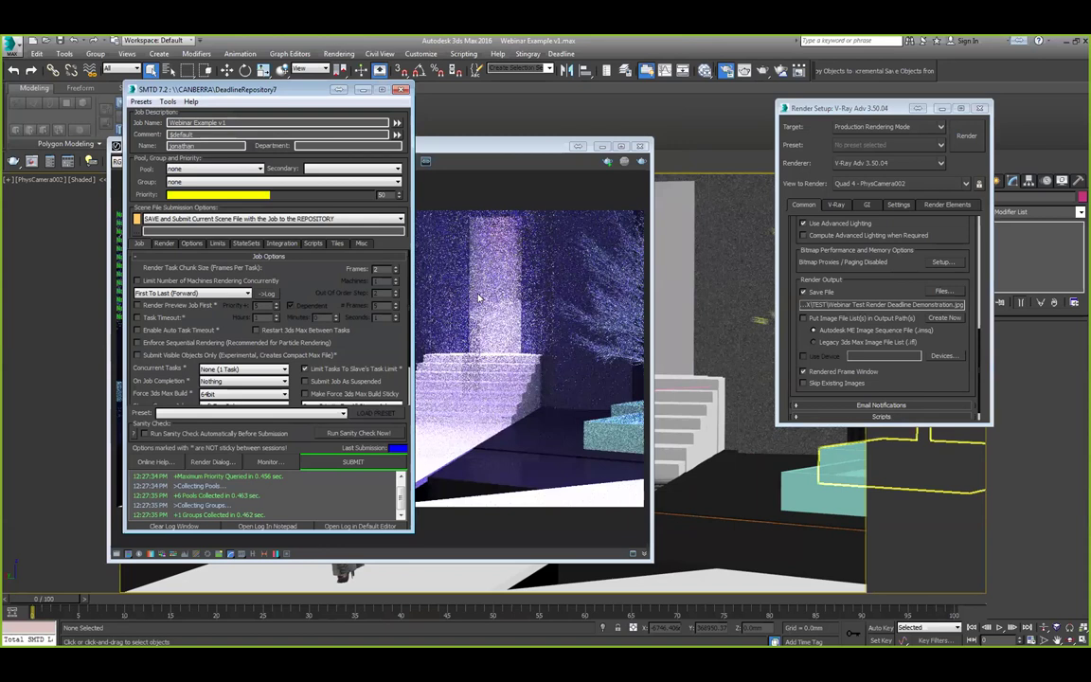
left_click(334, 461)
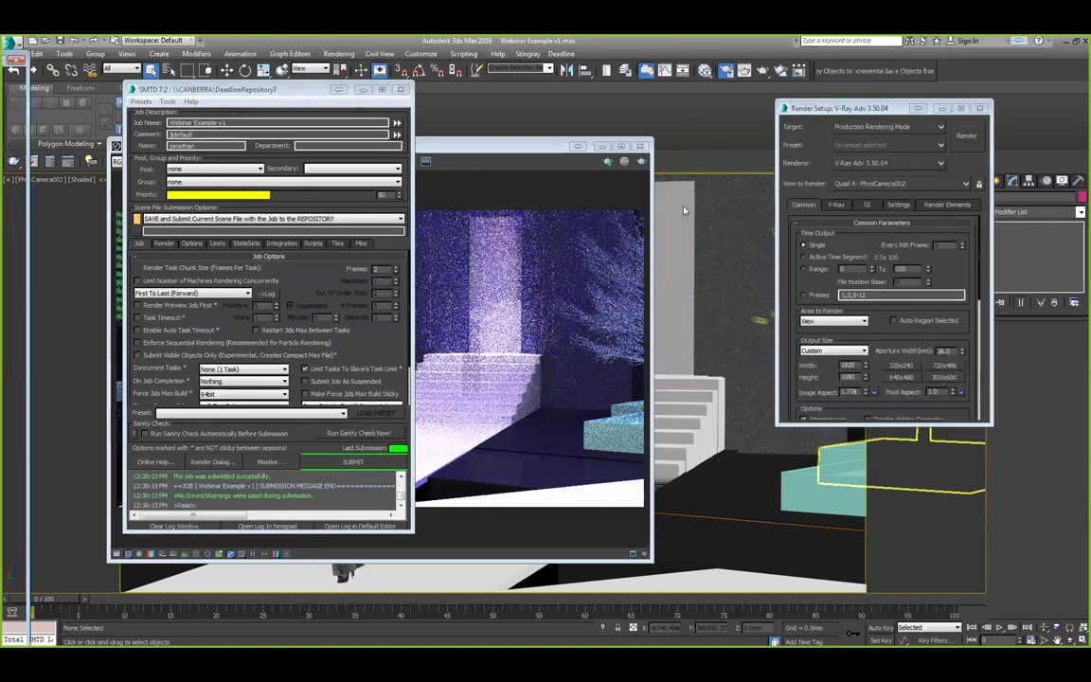
Switch to Deadline Monitor to check the job list and slaves, and return to the V-Ray frame buffer in 3ds Max.
key("alt+Tab")
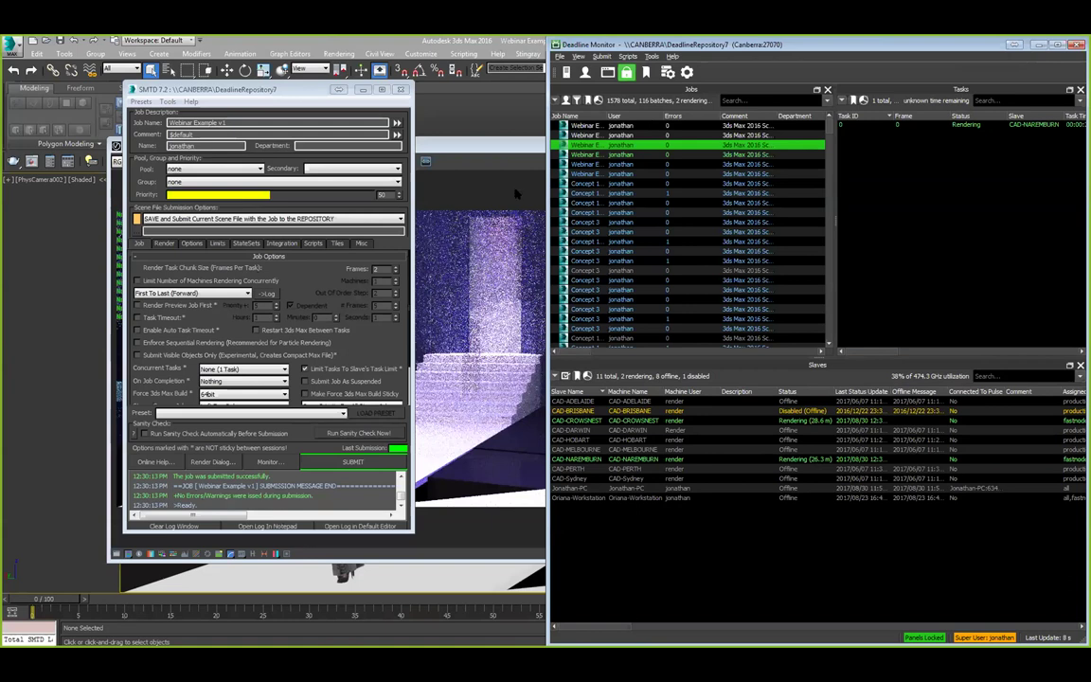
left_click(464, 142)
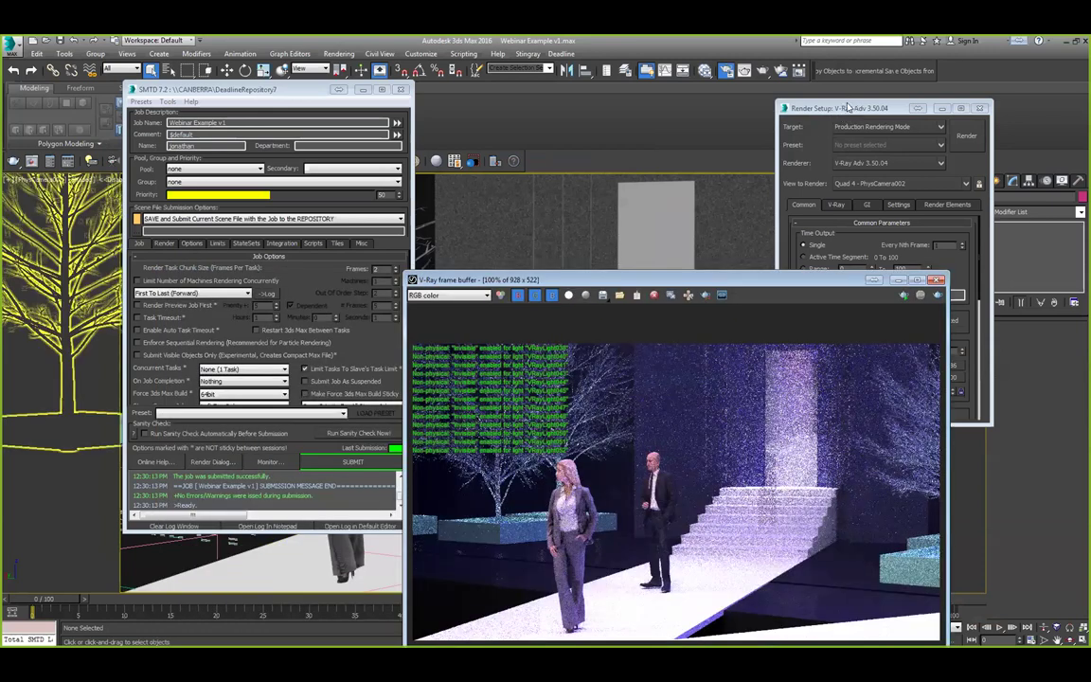
Reposition the Render Setup dialog beside the Deadline submission dialog, above the V-Ray frame buffer.
left_click(843, 110)
left_click_drag(842, 110, 639, 83)
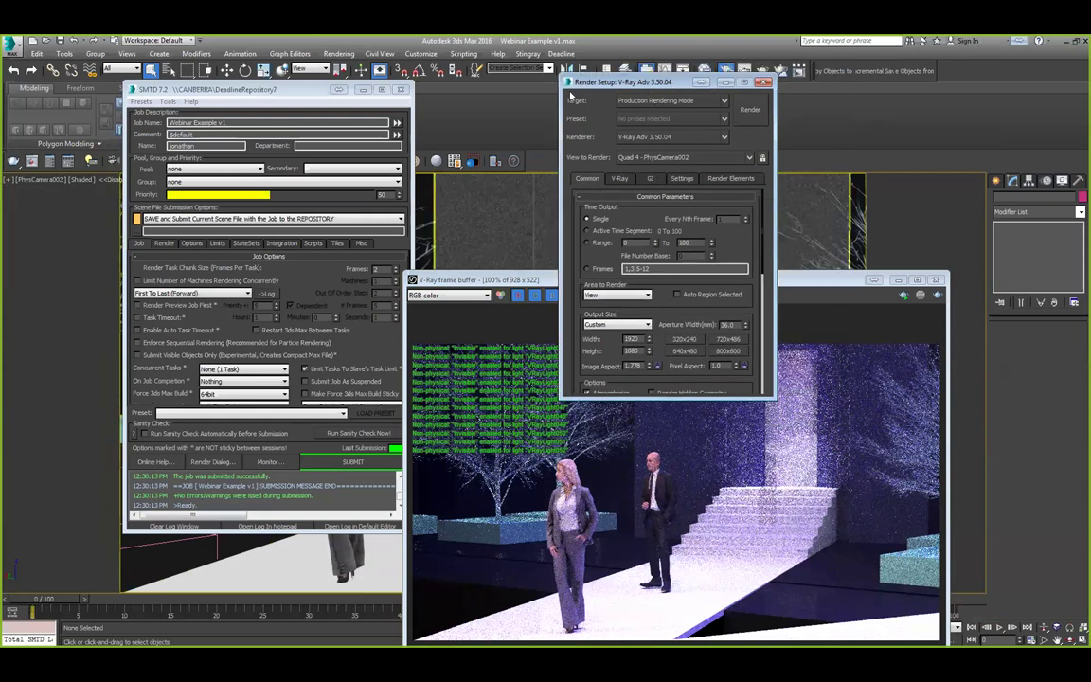
left_click_drag(675, 89, 612, 95)
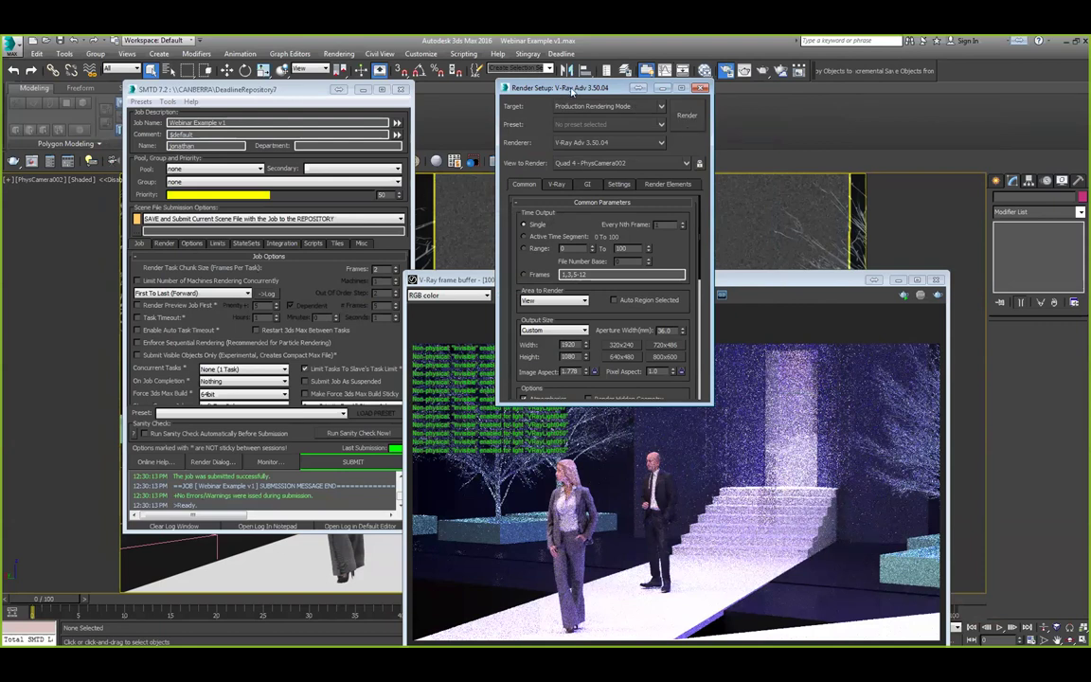
left_click_drag(571, 90, 590, 104)
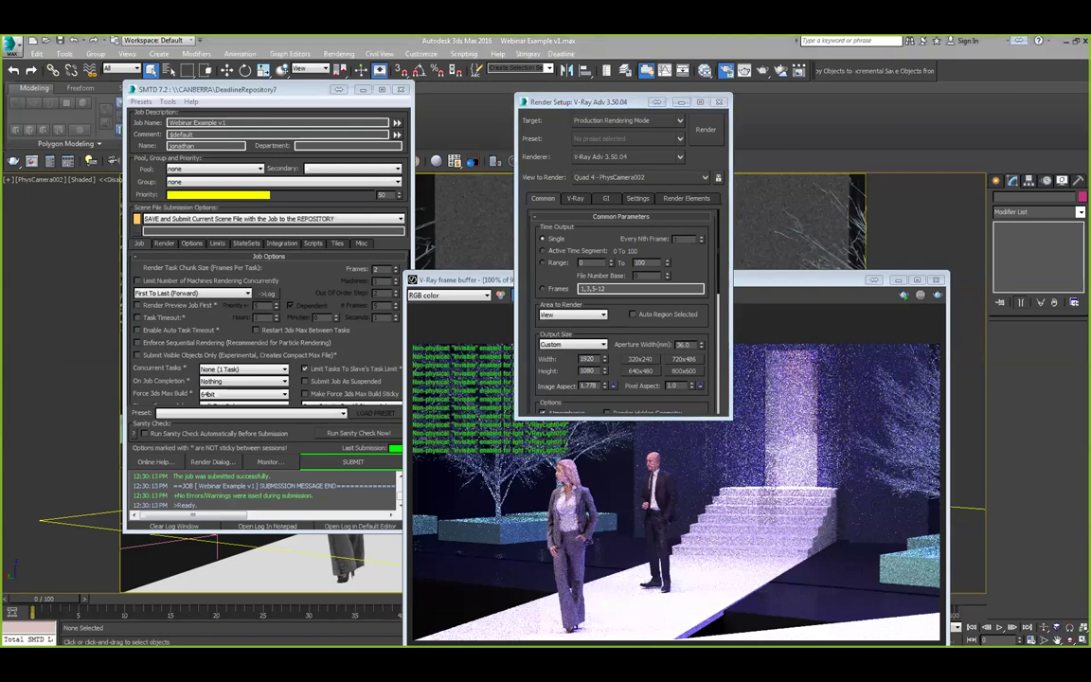
key("alt+Tab")
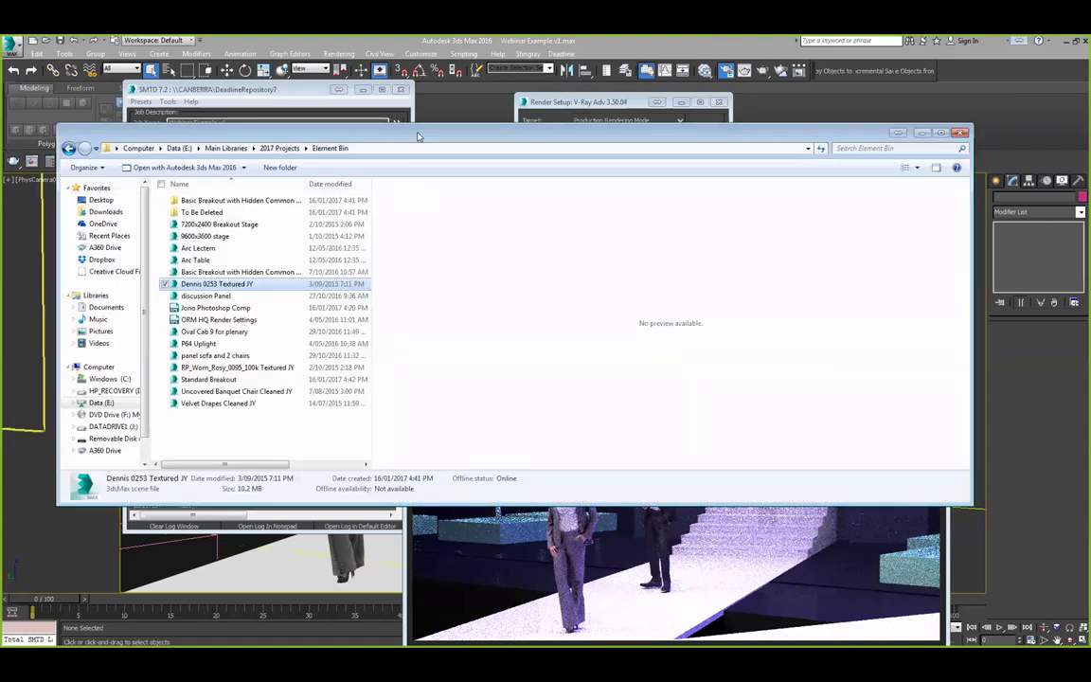
left_click_drag(429, 136, 350, 141)
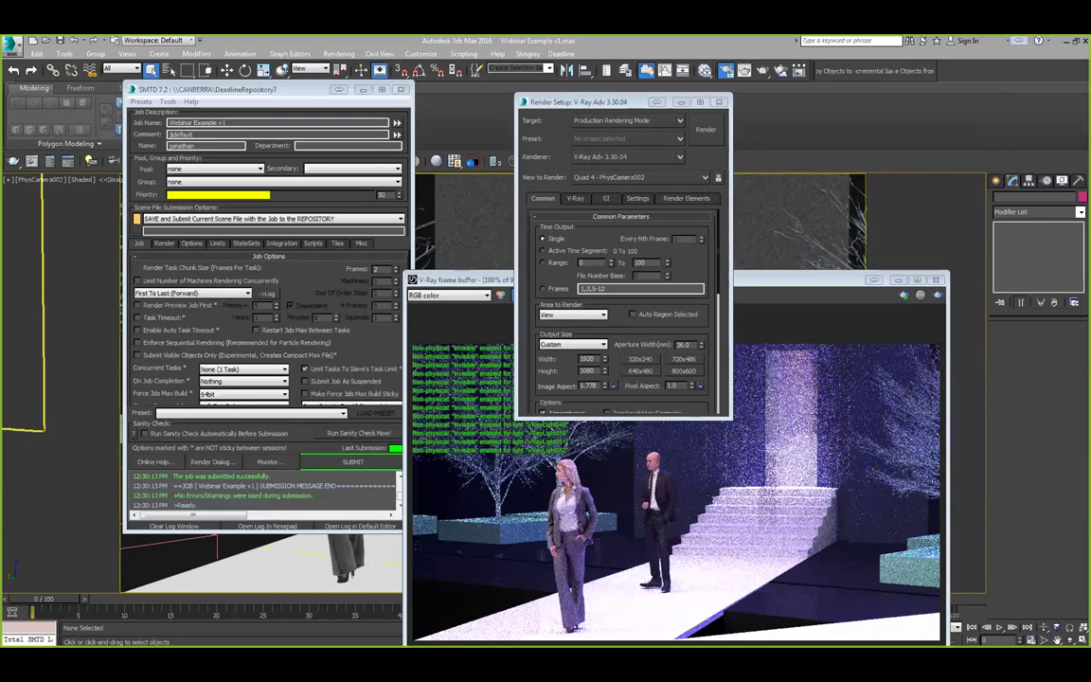